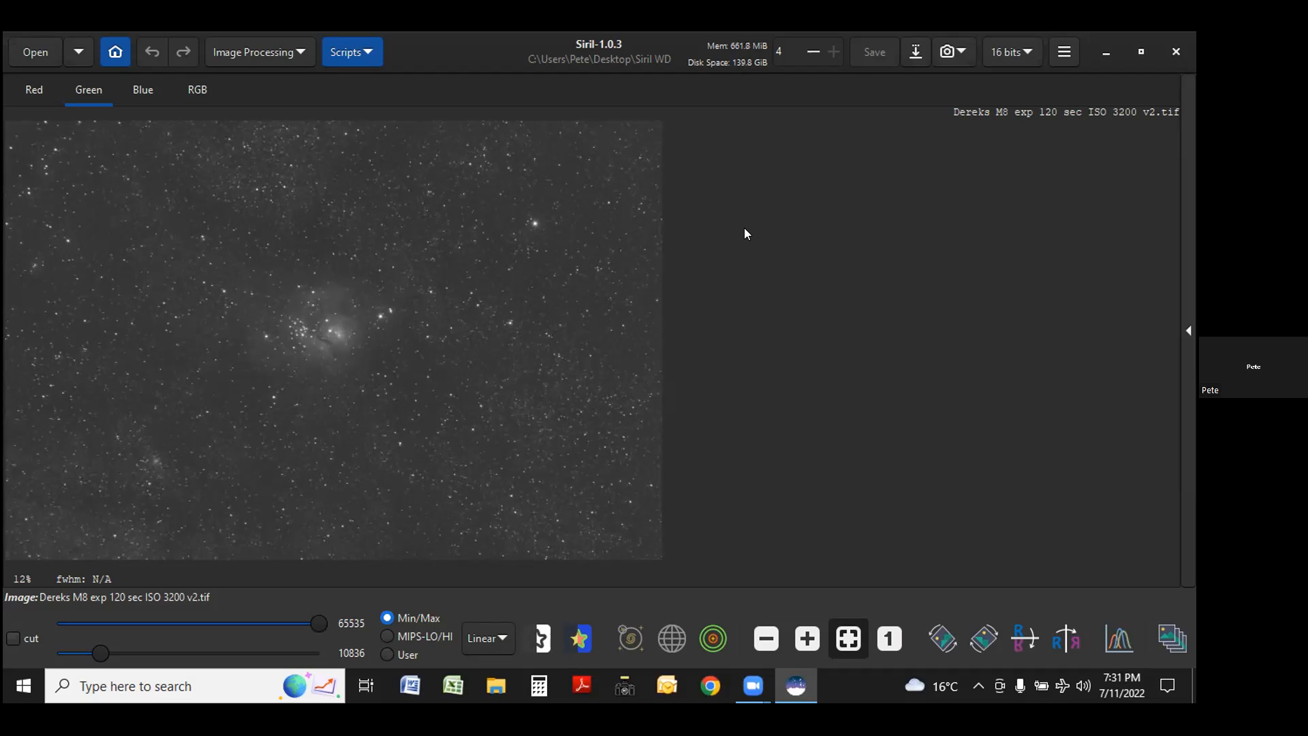
click(360, 60)
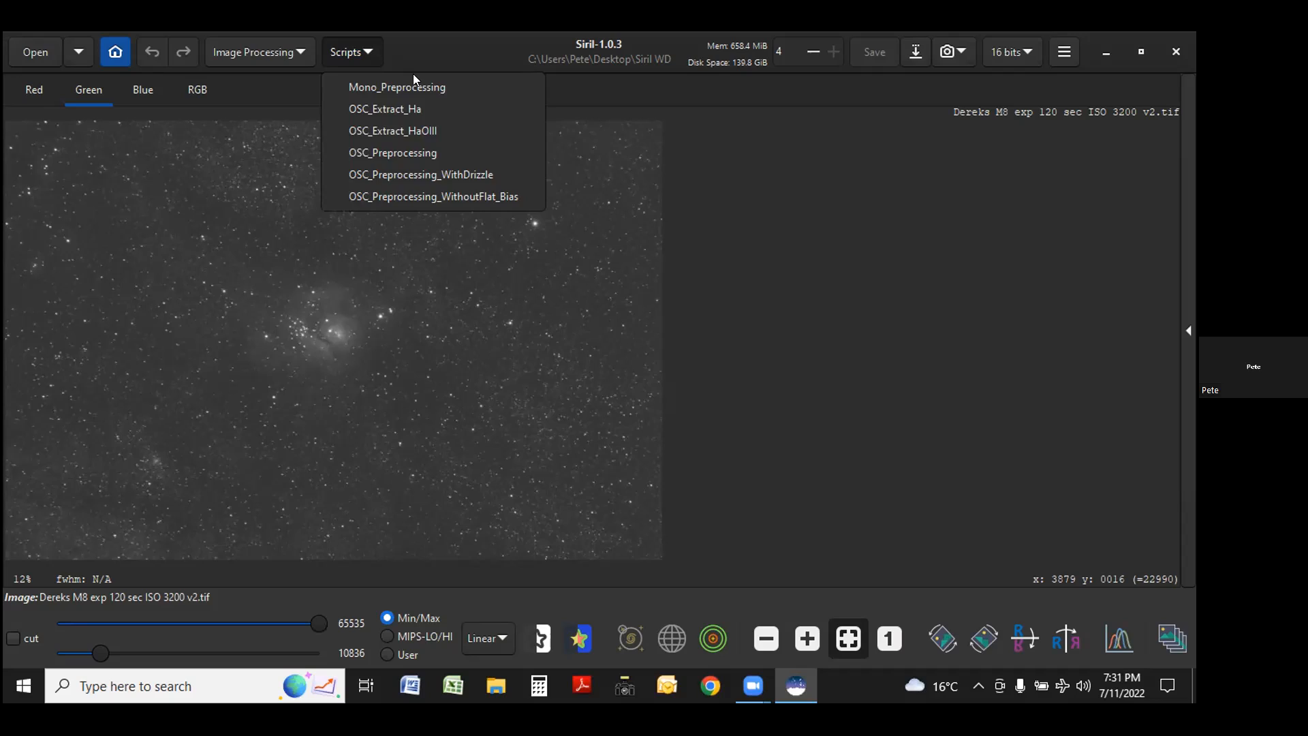
key(Escape)
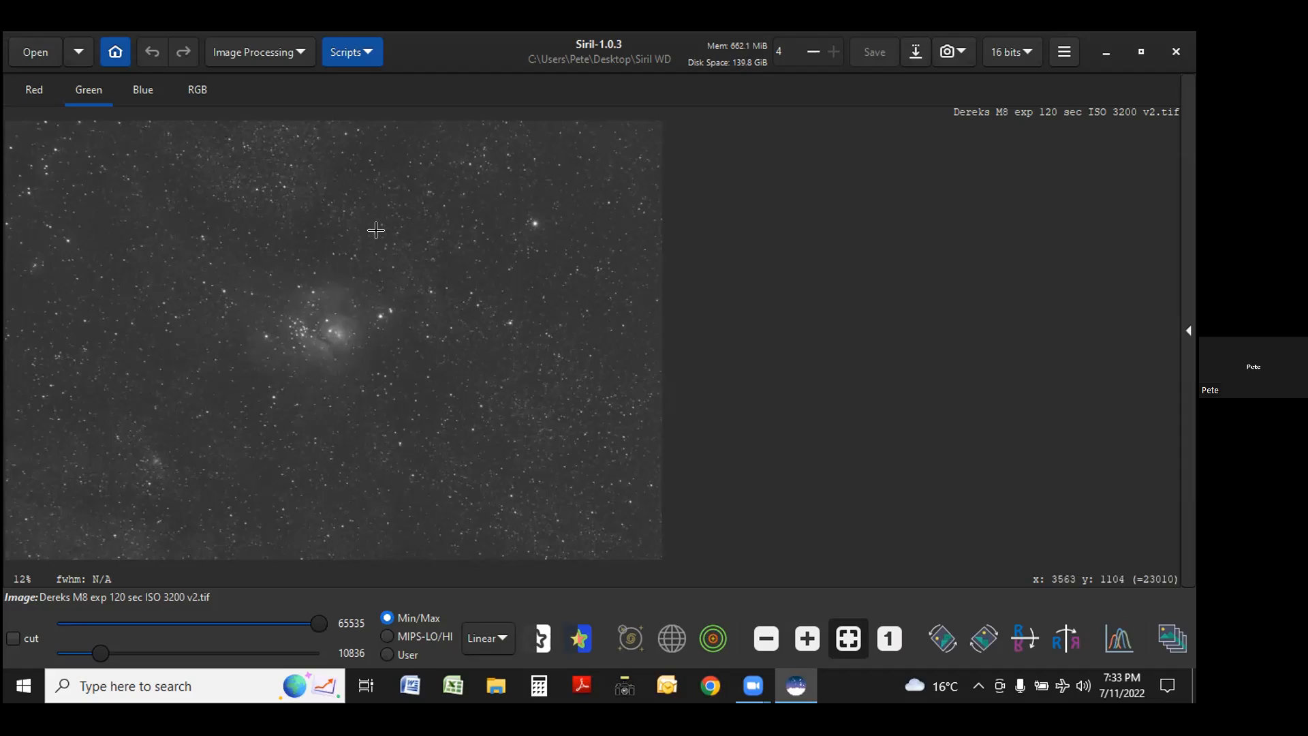
Look through the RGB, blue, green and red views of the image, and set the display mode to AutoStretch.
click(198, 89)
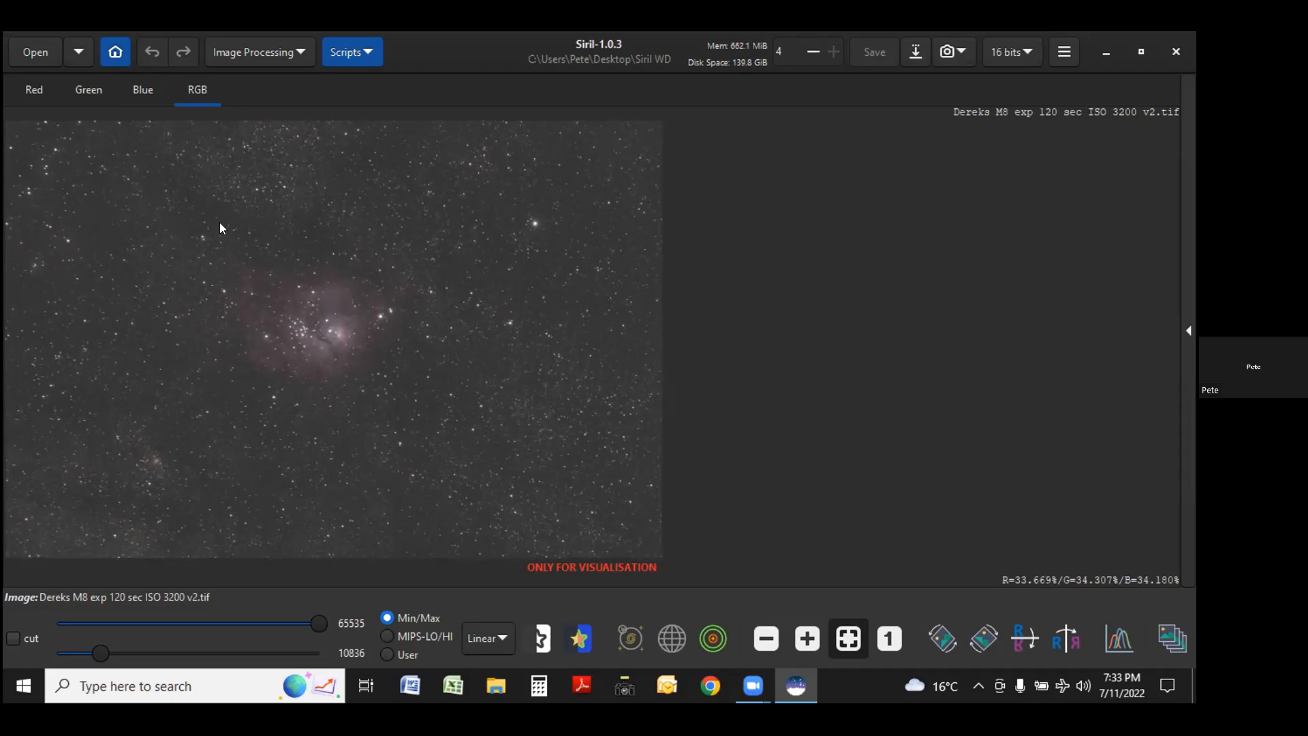
click(142, 91)
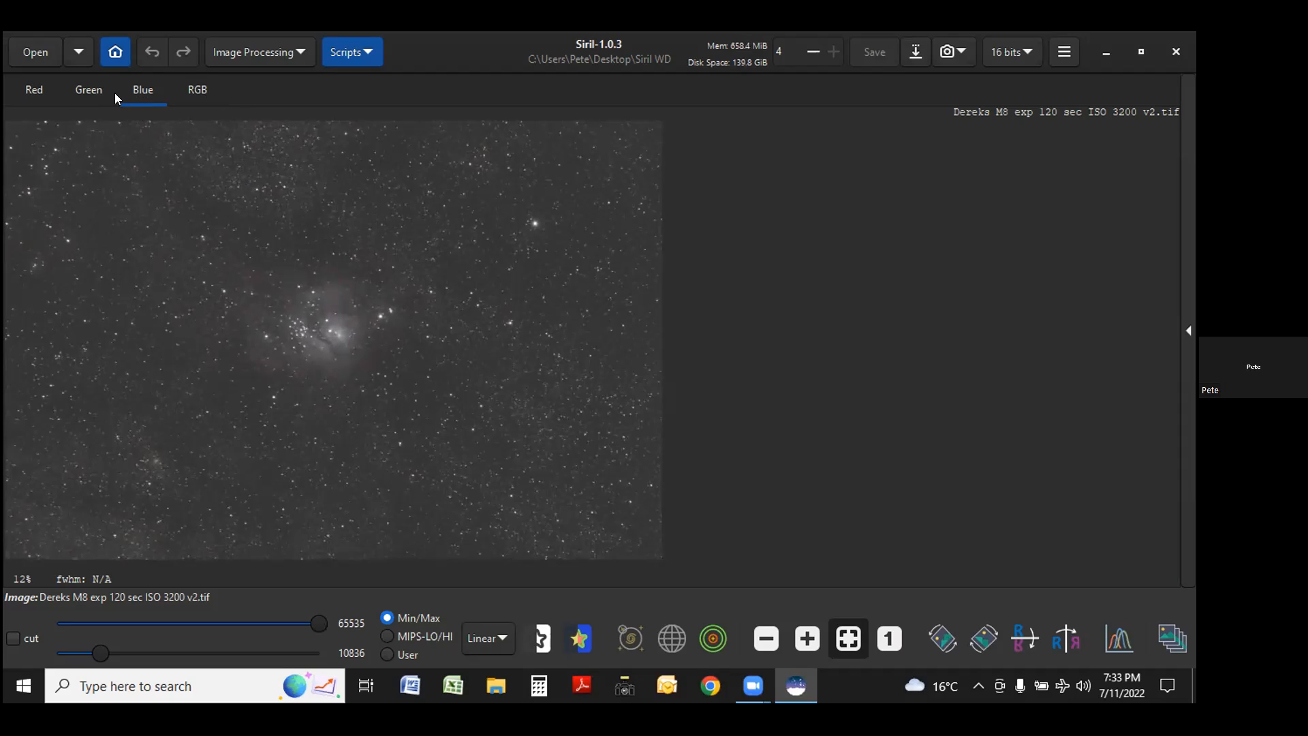
click(82, 90)
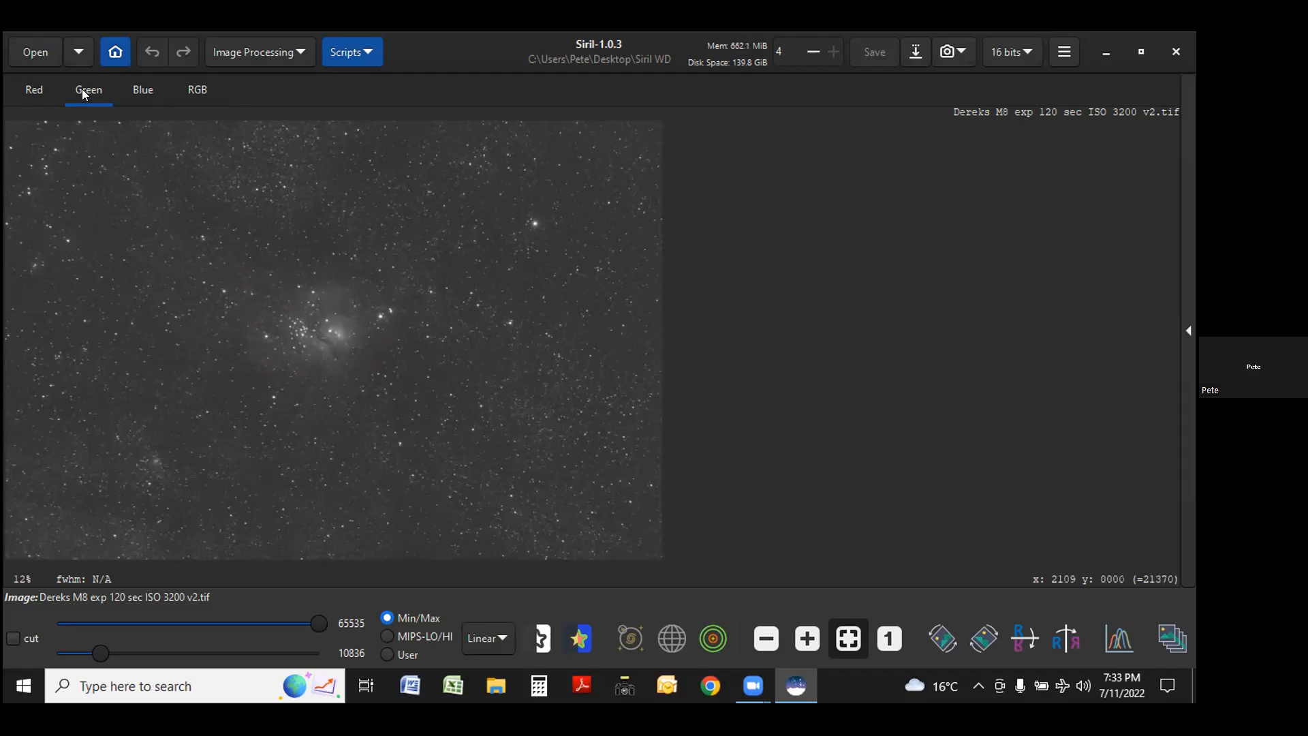
click(32, 92)
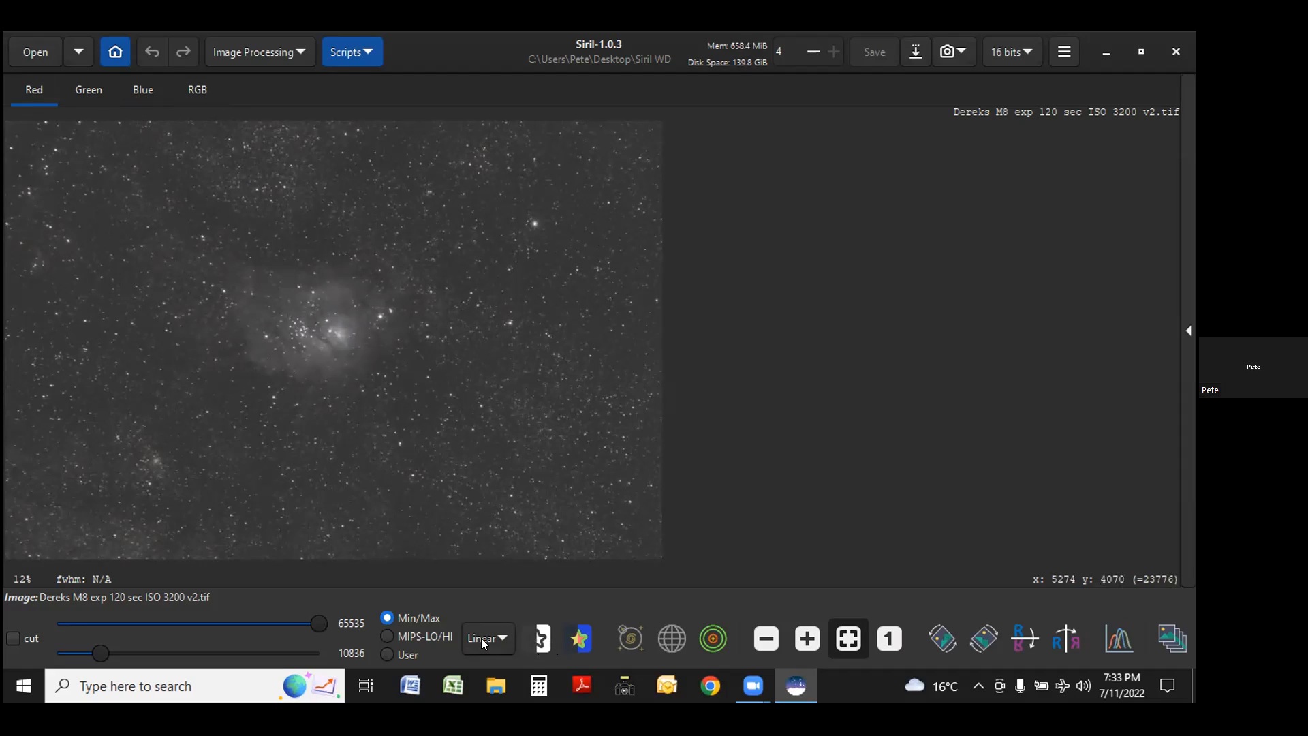
click(500, 638)
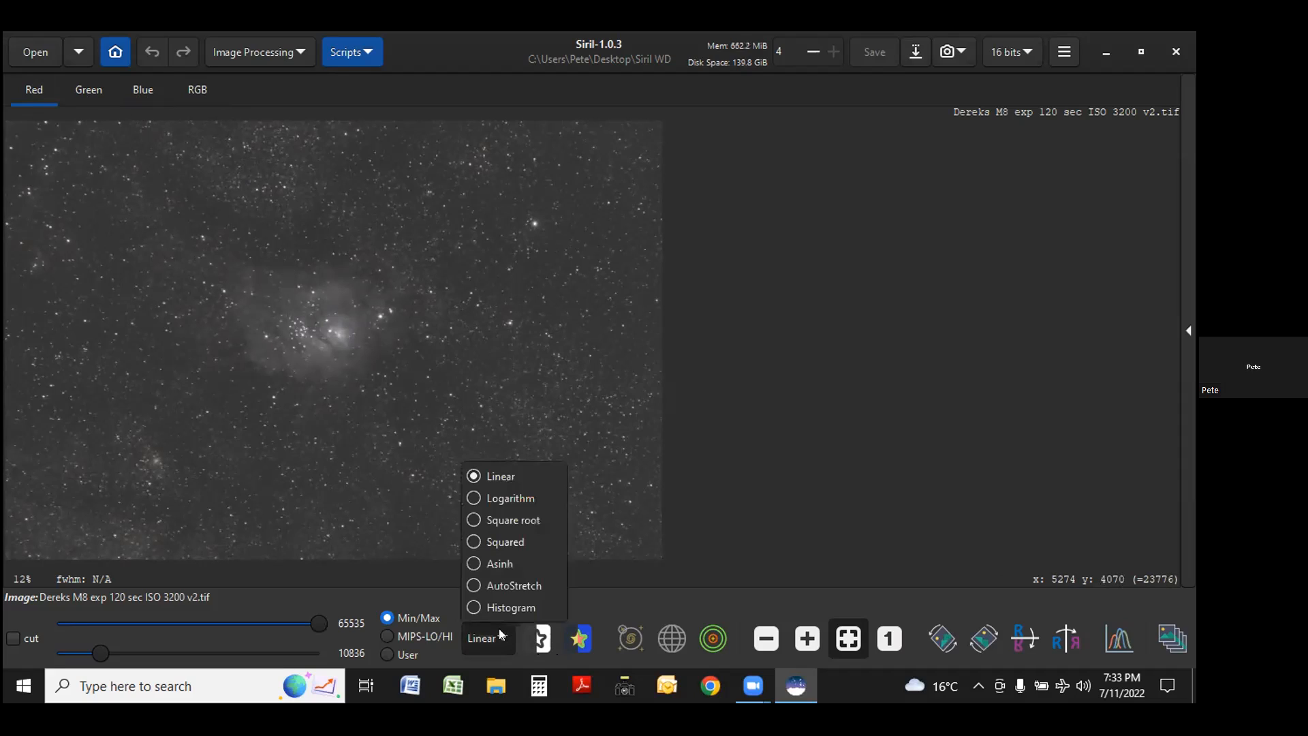
click(487, 586)
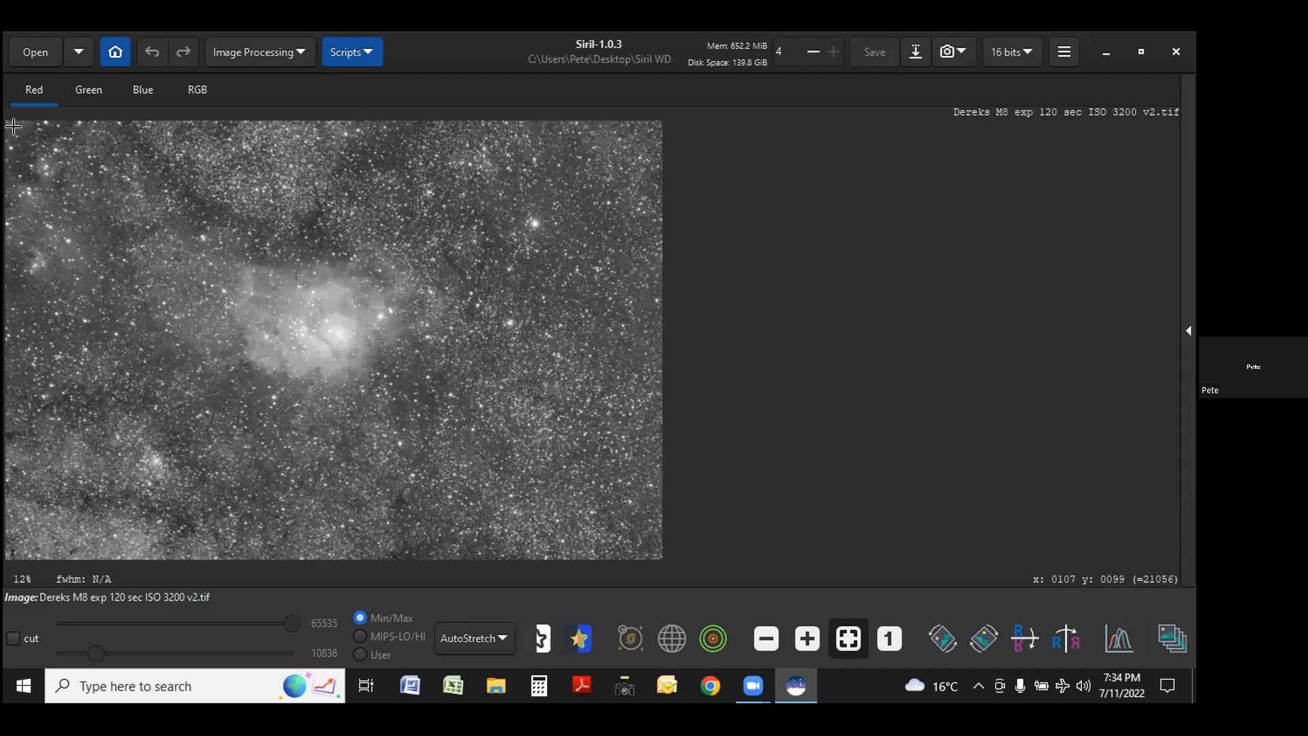
Crop the image's outer edges with a selection of about 6061 by 3979 px around the nebula.
drag(15, 130, 645, 544)
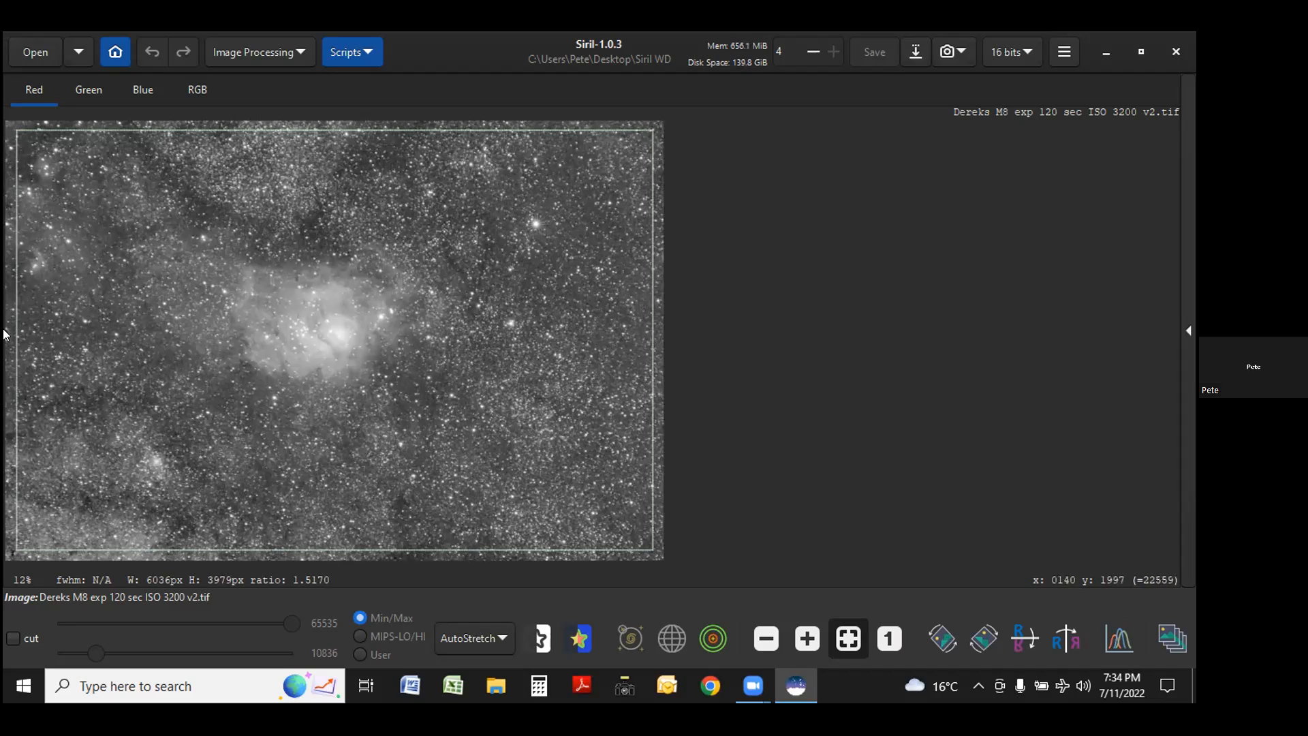
drag(12, 330, 11, 330)
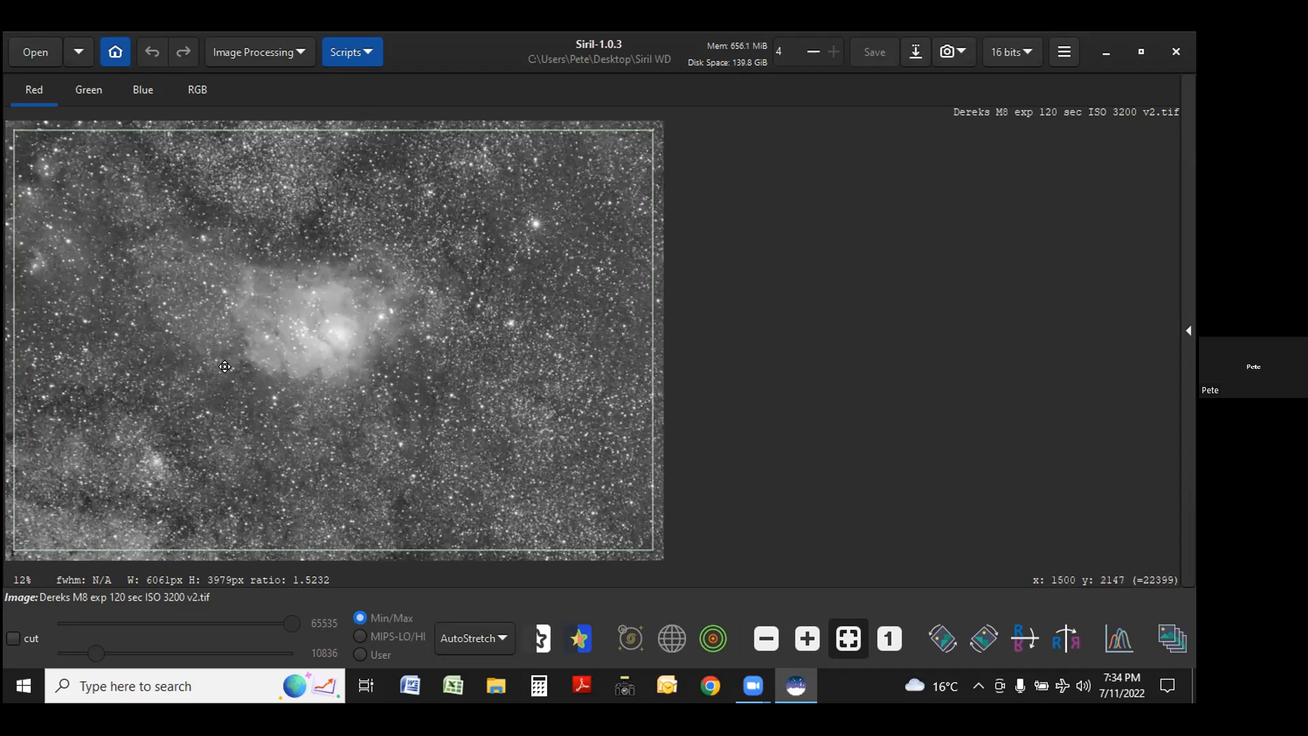
right_click(495, 397)
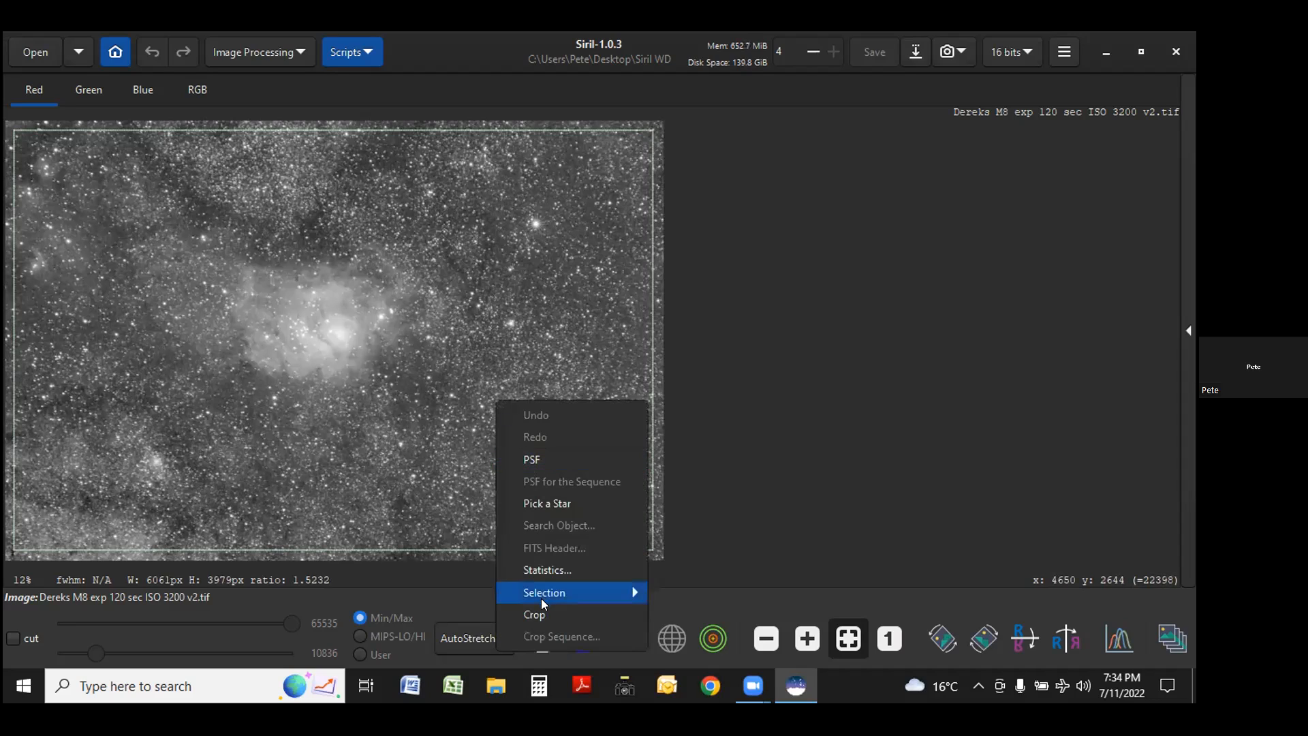
click(528, 614)
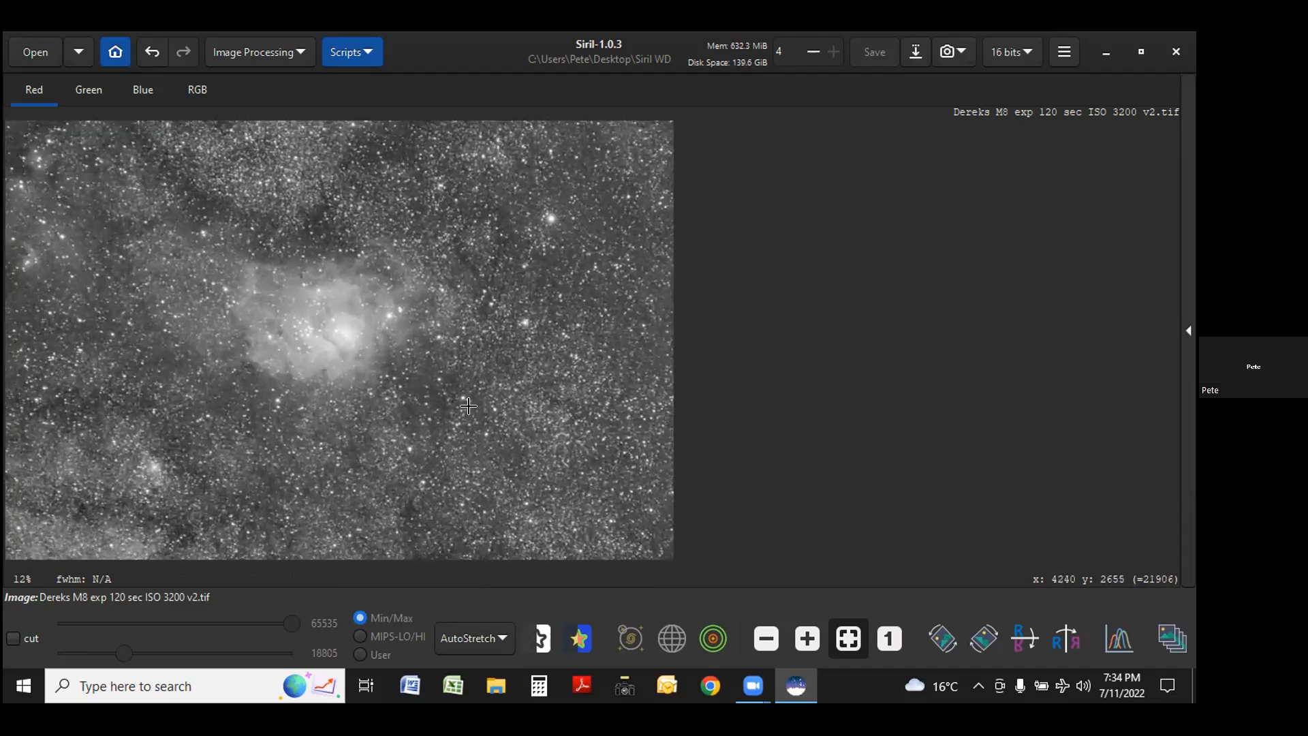
Examine the cropped image in the green, blue, RGB and red views.
click(90, 90)
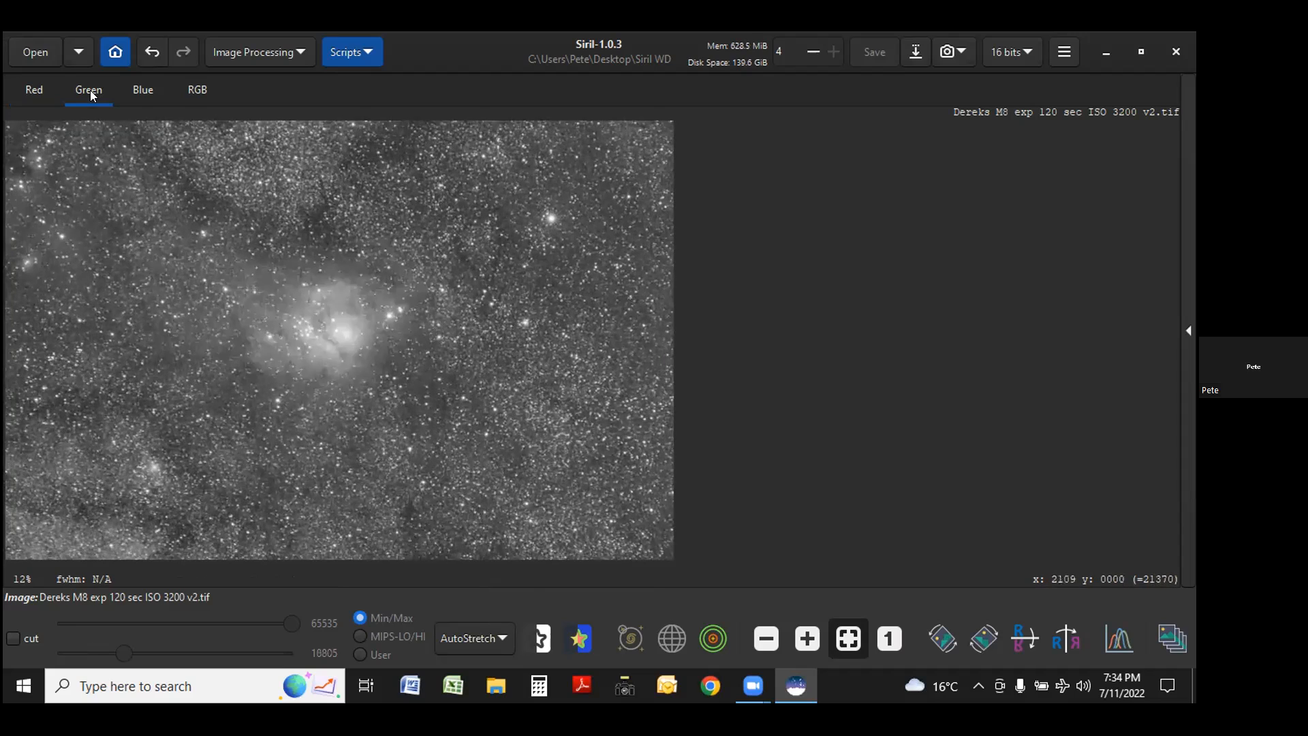
click(136, 90)
click(191, 90)
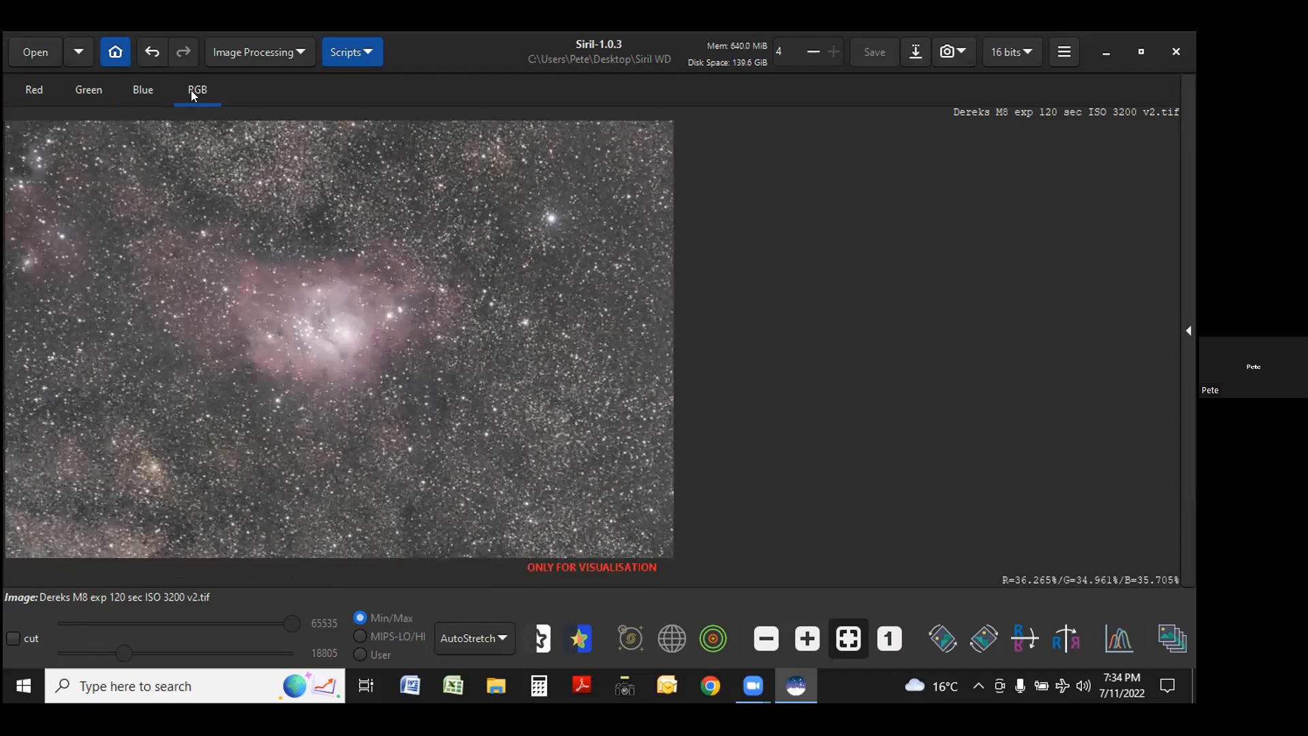
click(144, 89)
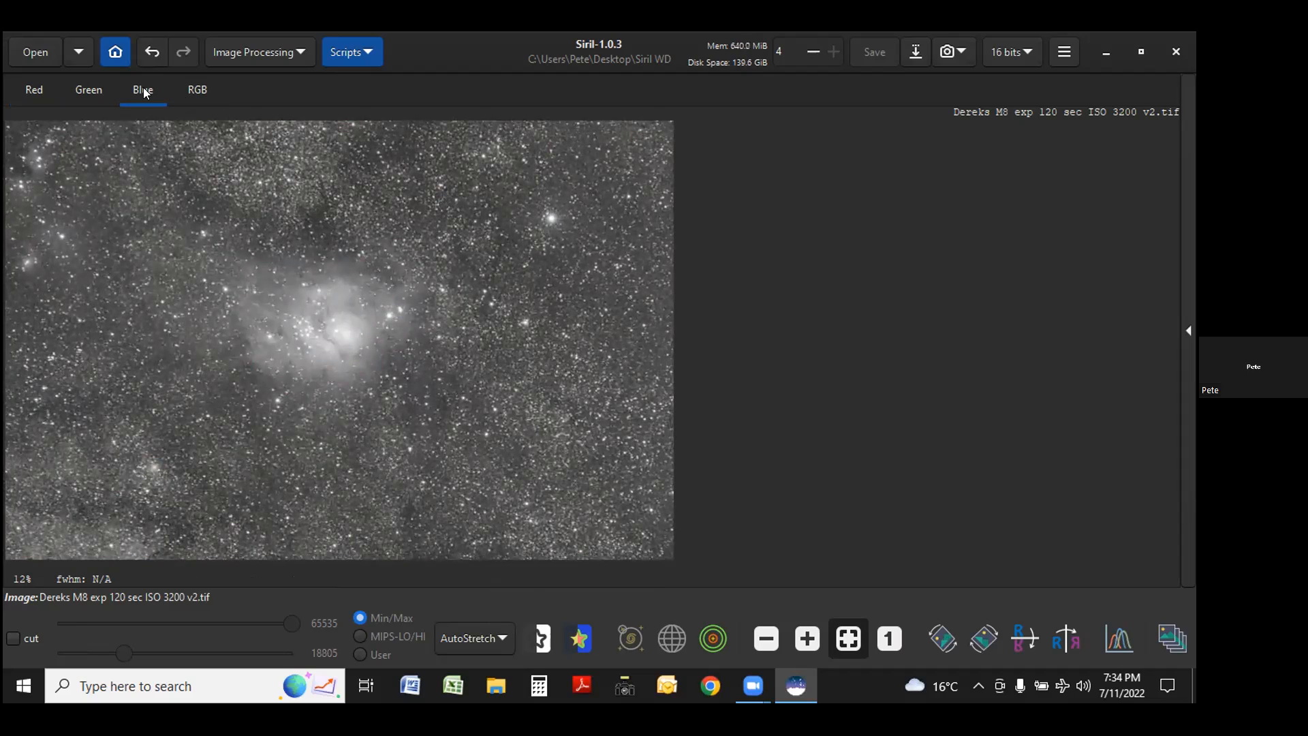
click(86, 89)
click(30, 88)
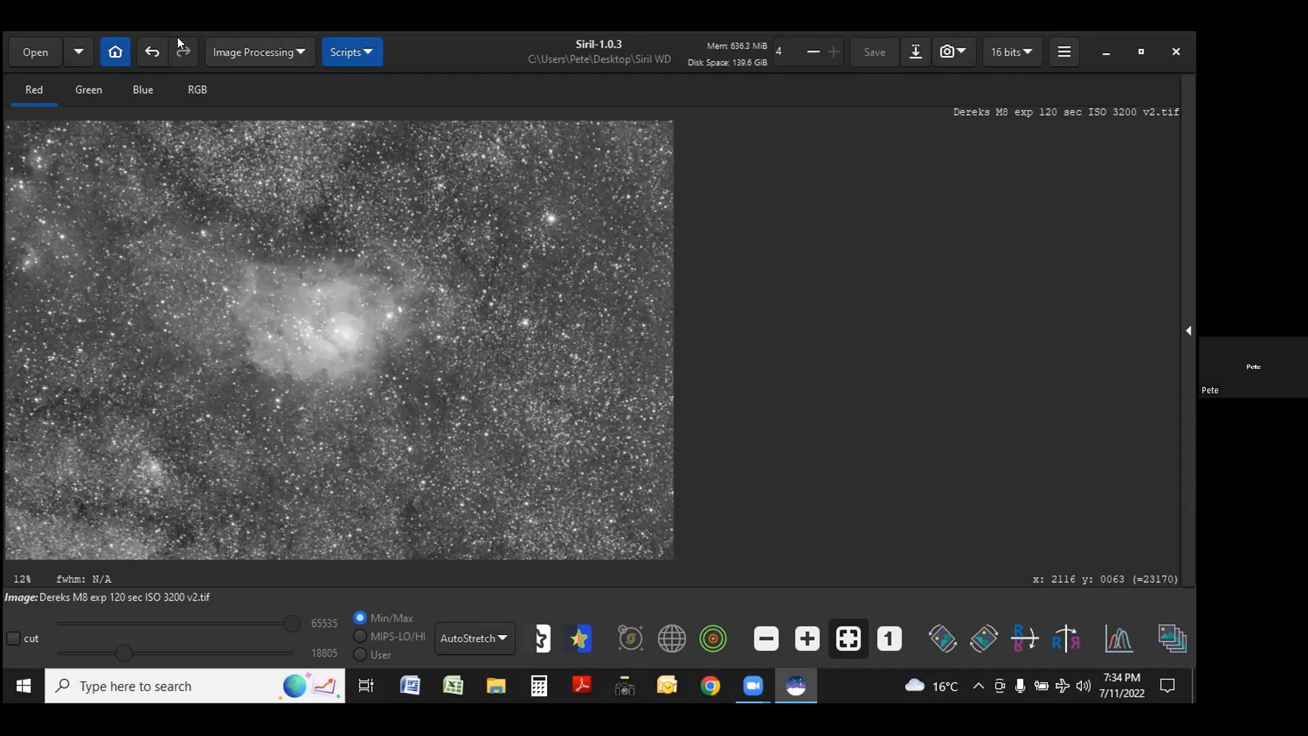
Generate a grid of background samples for Background Extraction and try manual sample editing in the area west of the nebula.
click(266, 52)
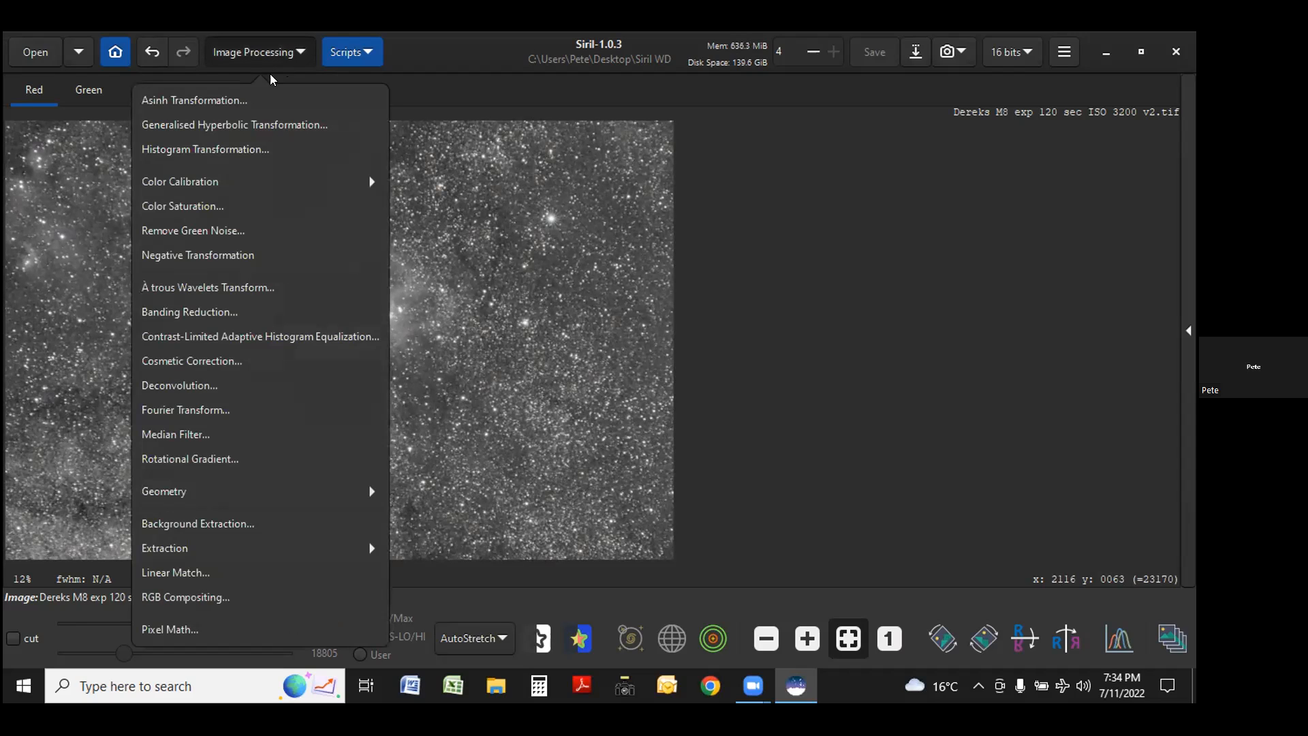
click(203, 522)
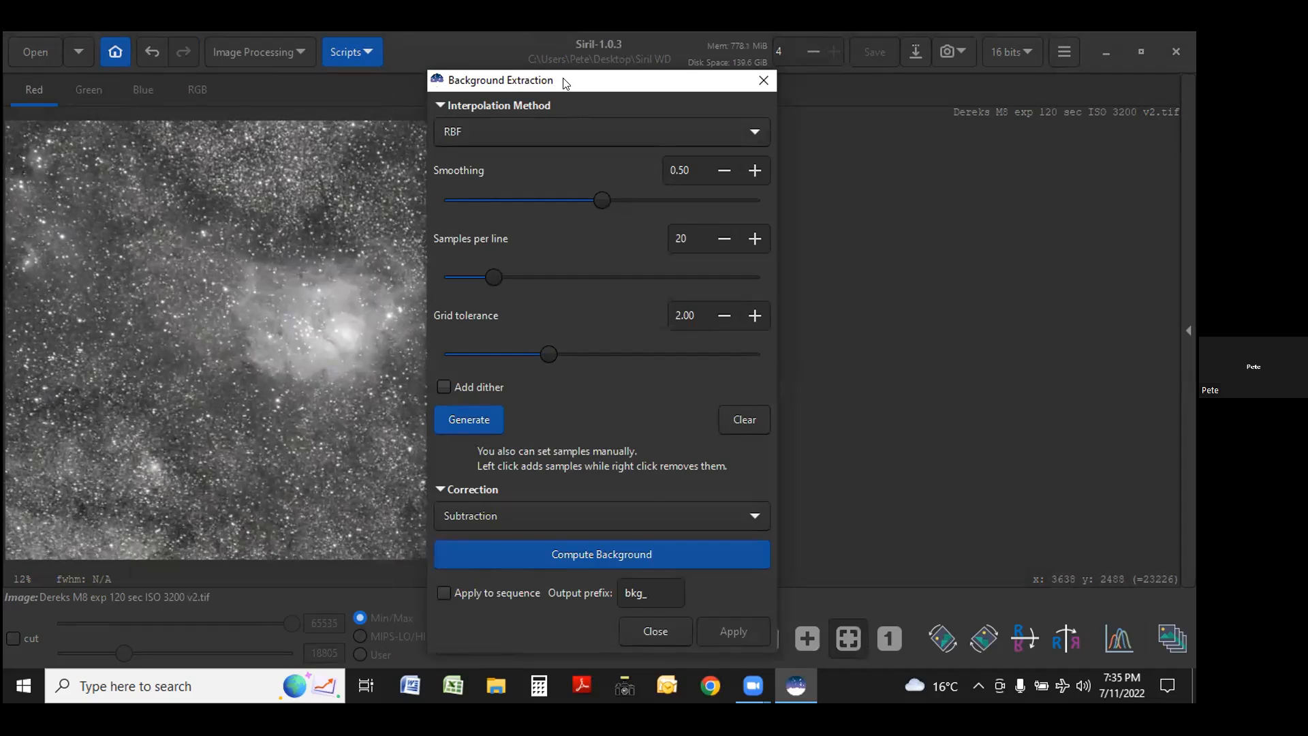
drag(564, 81, 789, 96)
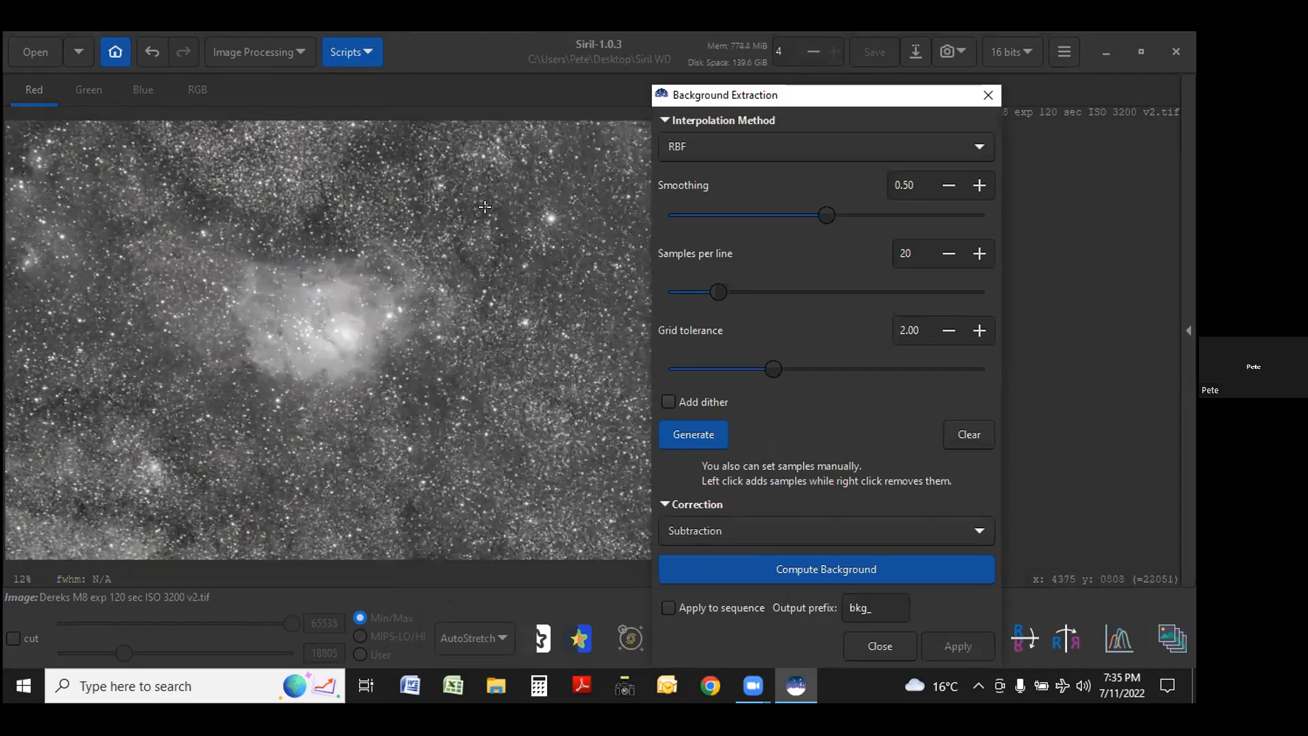
click(692, 435)
right_click(87, 289)
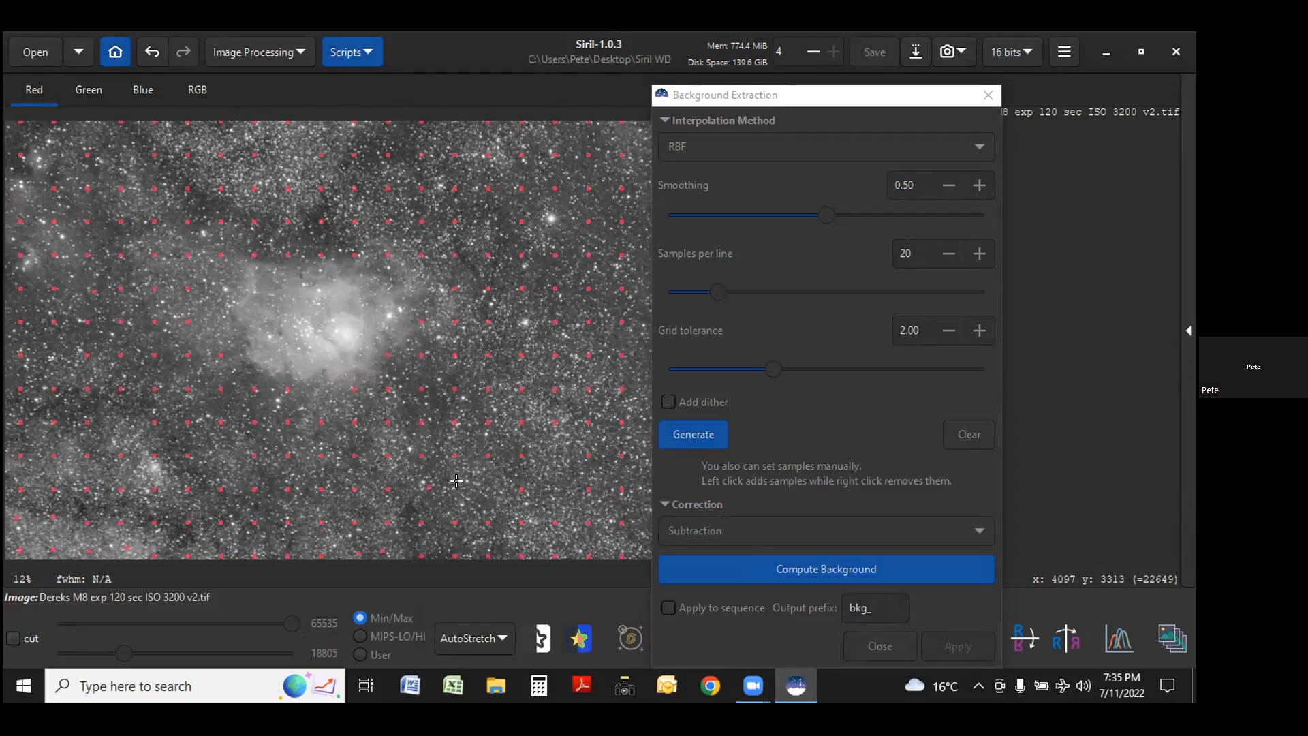
Check the samples across the whole image, and compute and apply the background using RBF interpolation and Subtraction correction.
click(831, 96)
drag(831, 96, 979, 119)
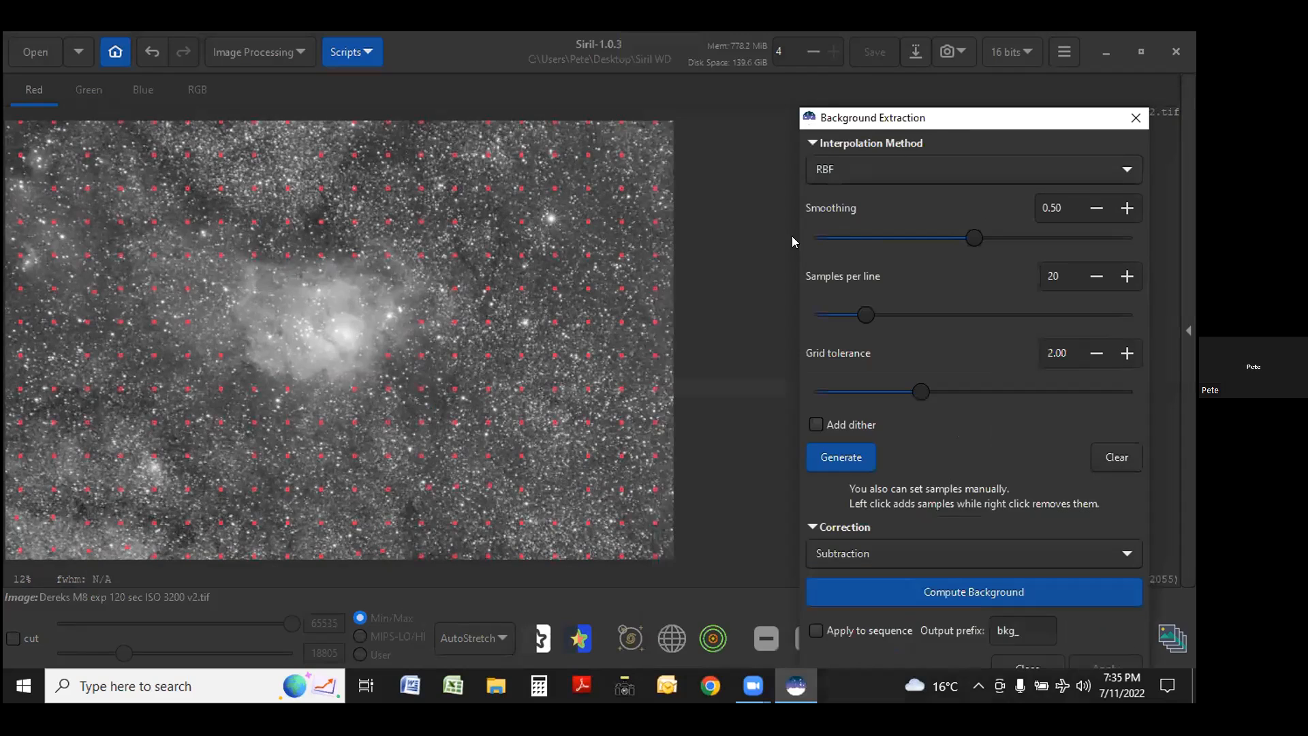
click(647, 155)
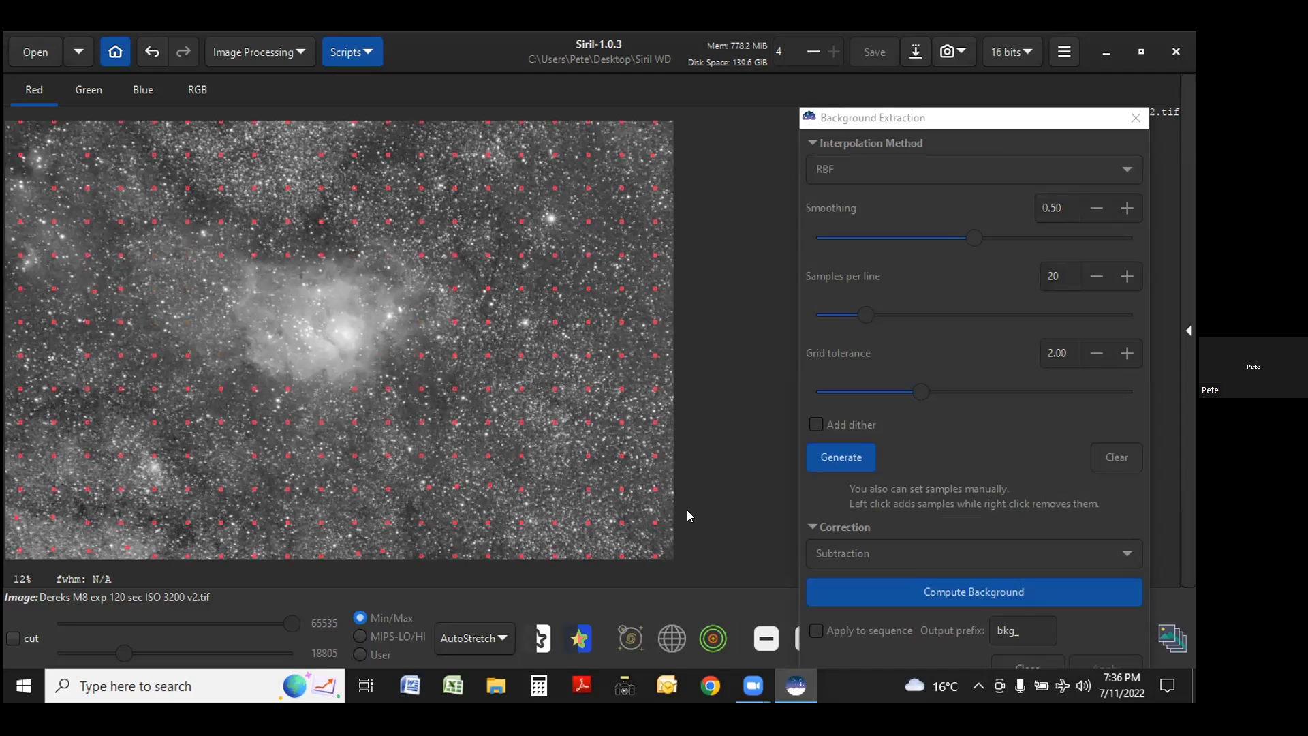
click(989, 114)
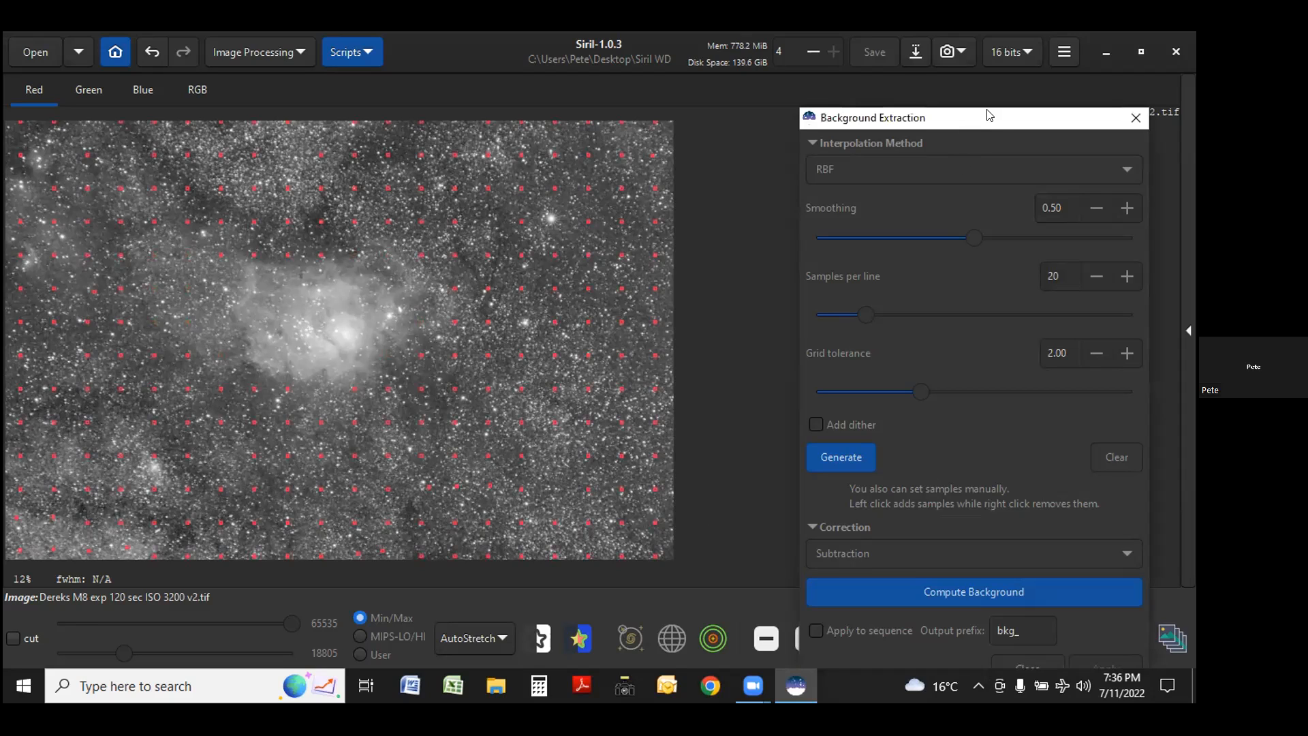
drag(988, 115, 747, 106)
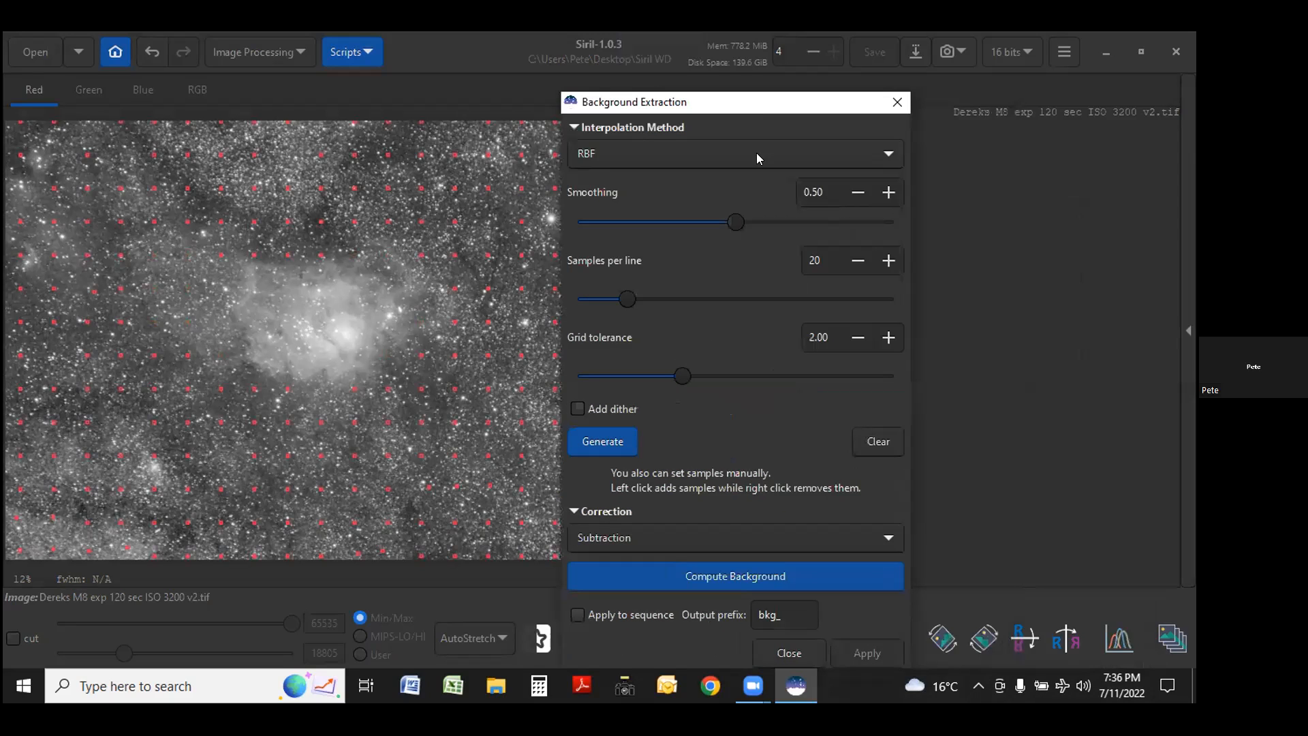
click(733, 578)
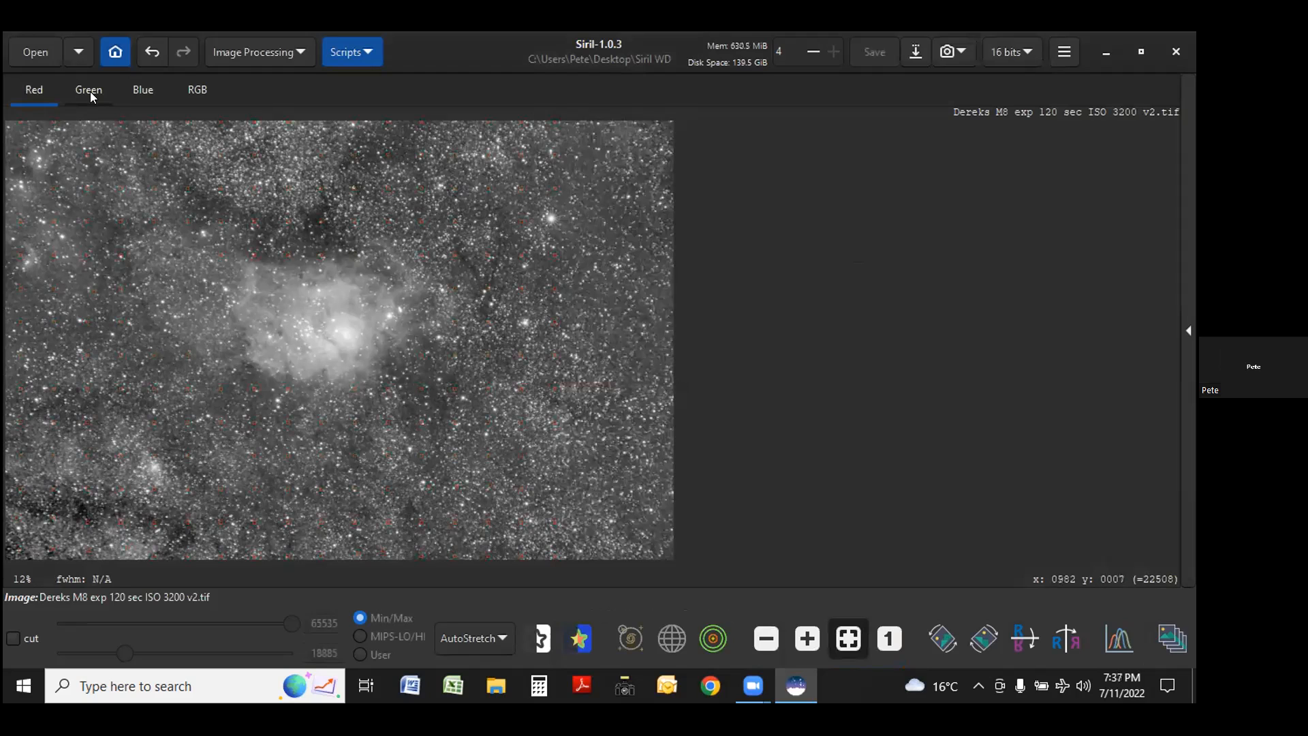
Examine the background-corrected image in the green, RGB and blue views.
click(91, 92)
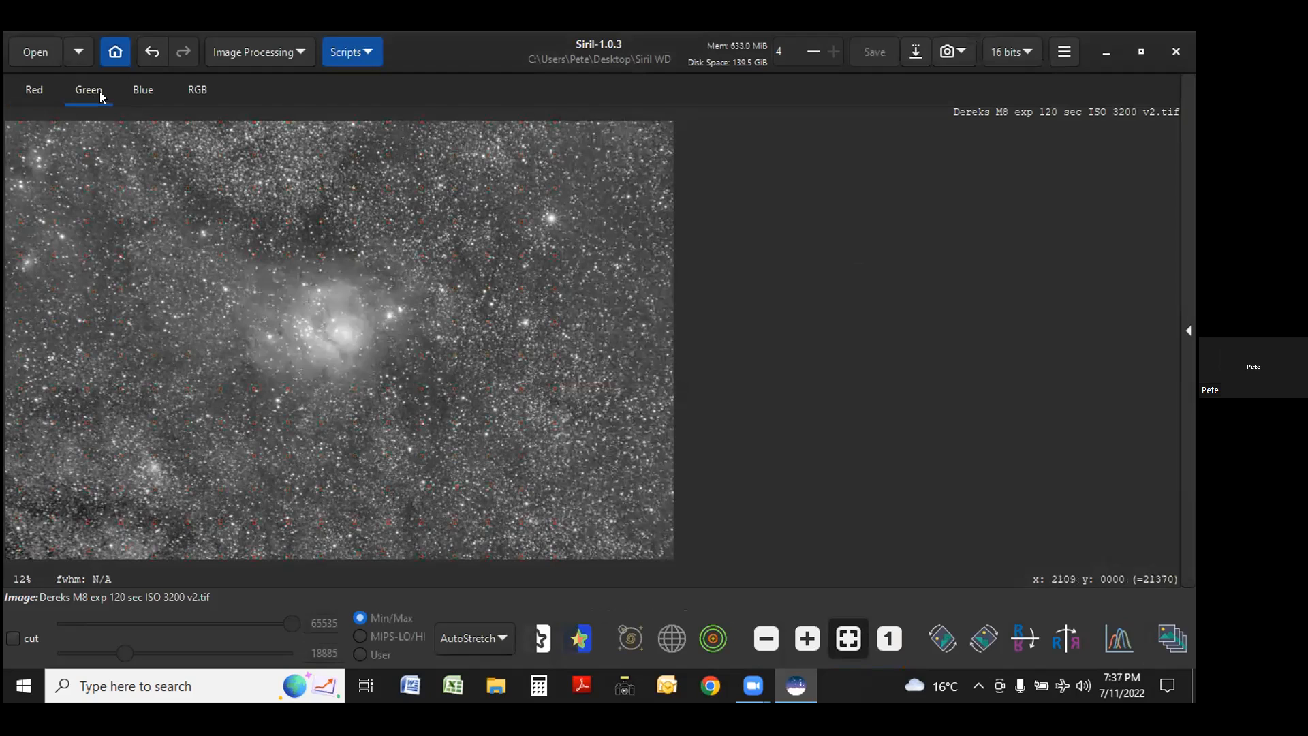
click(190, 95)
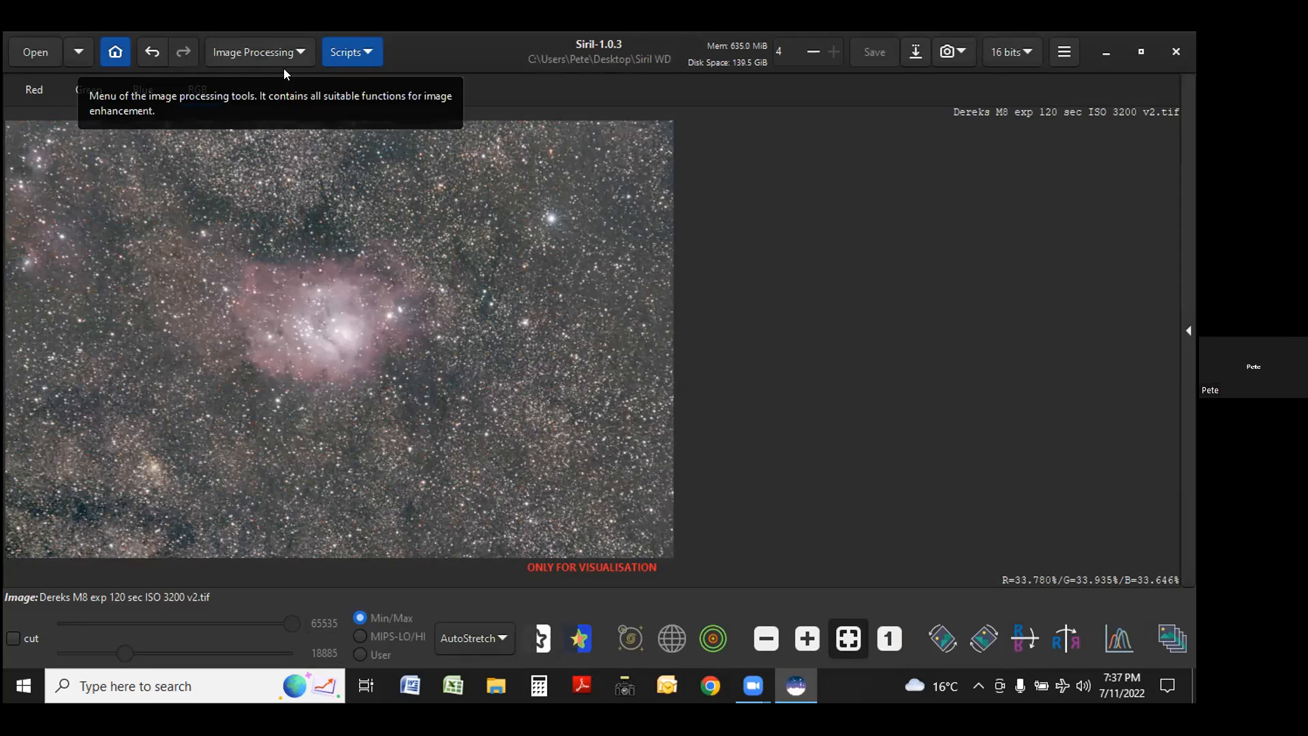
click(140, 89)
In the green view, select a starry background patch of about 222 by 1284 px near the image's right edge and use it for Background Neutralization.
click(87, 82)
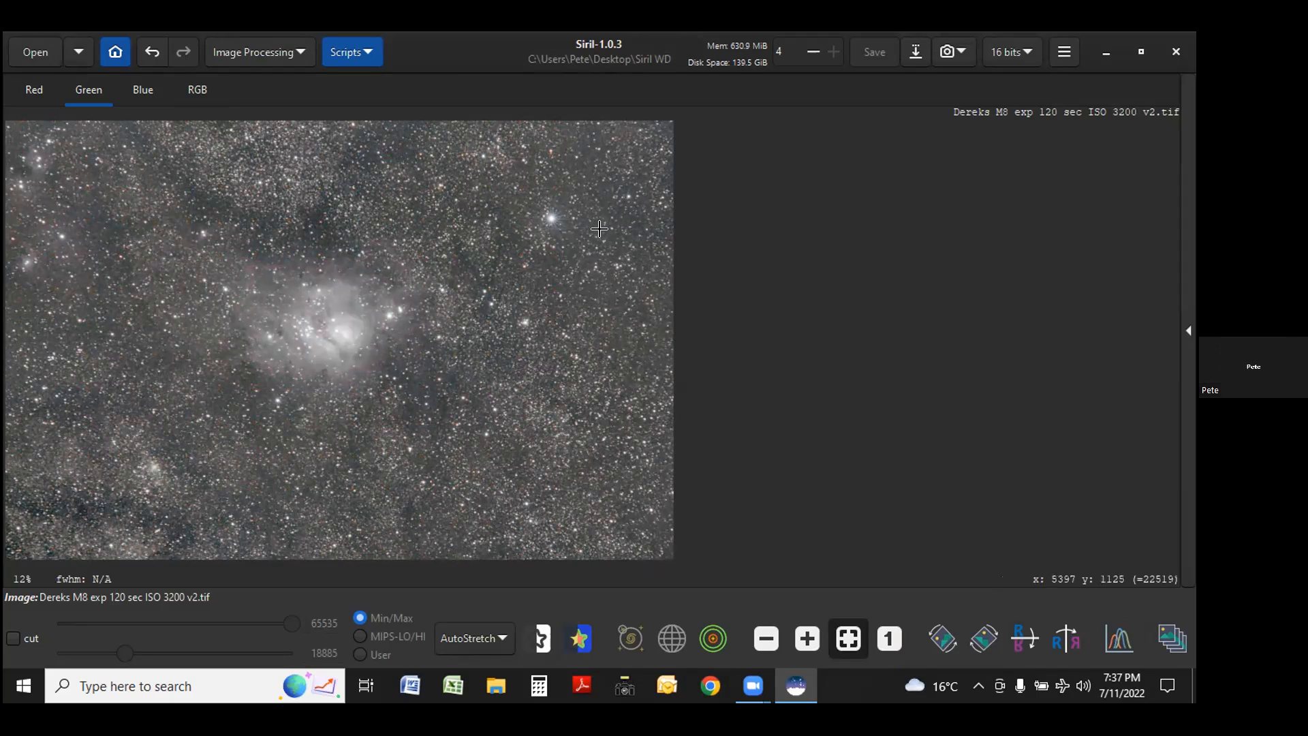
drag(626, 236, 652, 379)
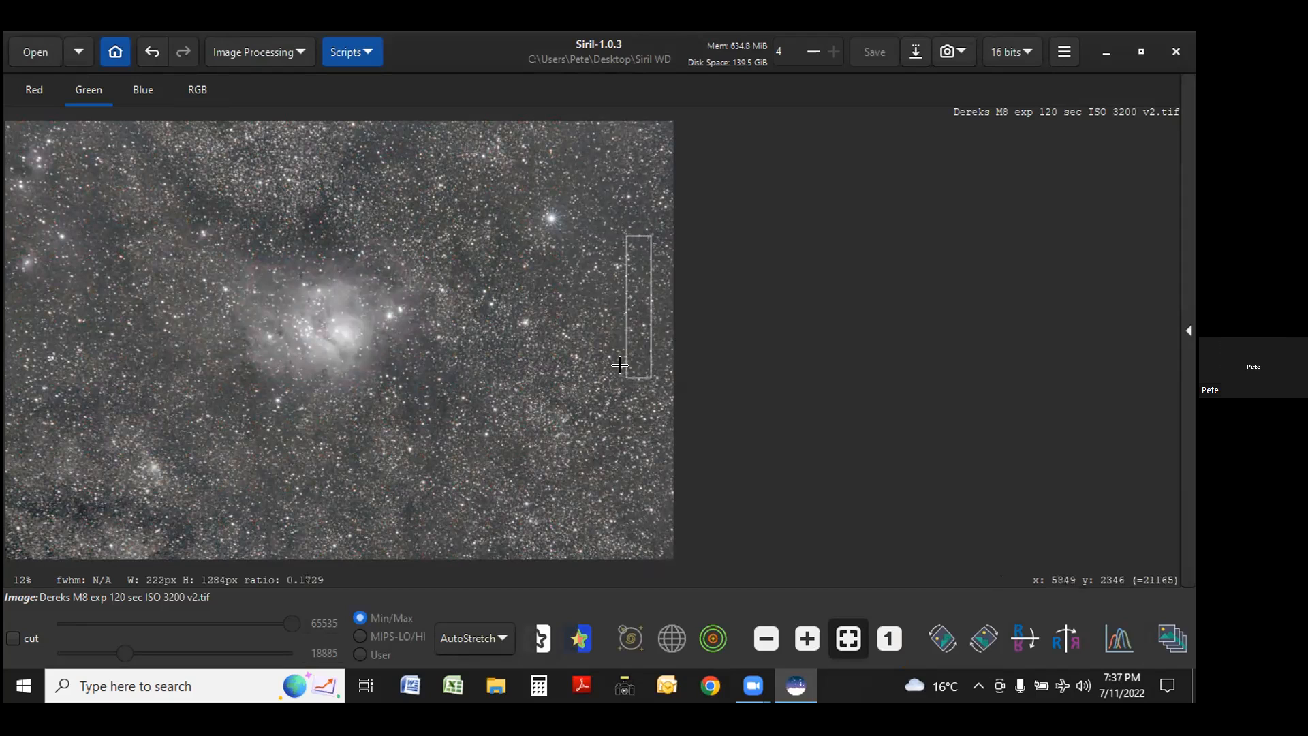
click(304, 66)
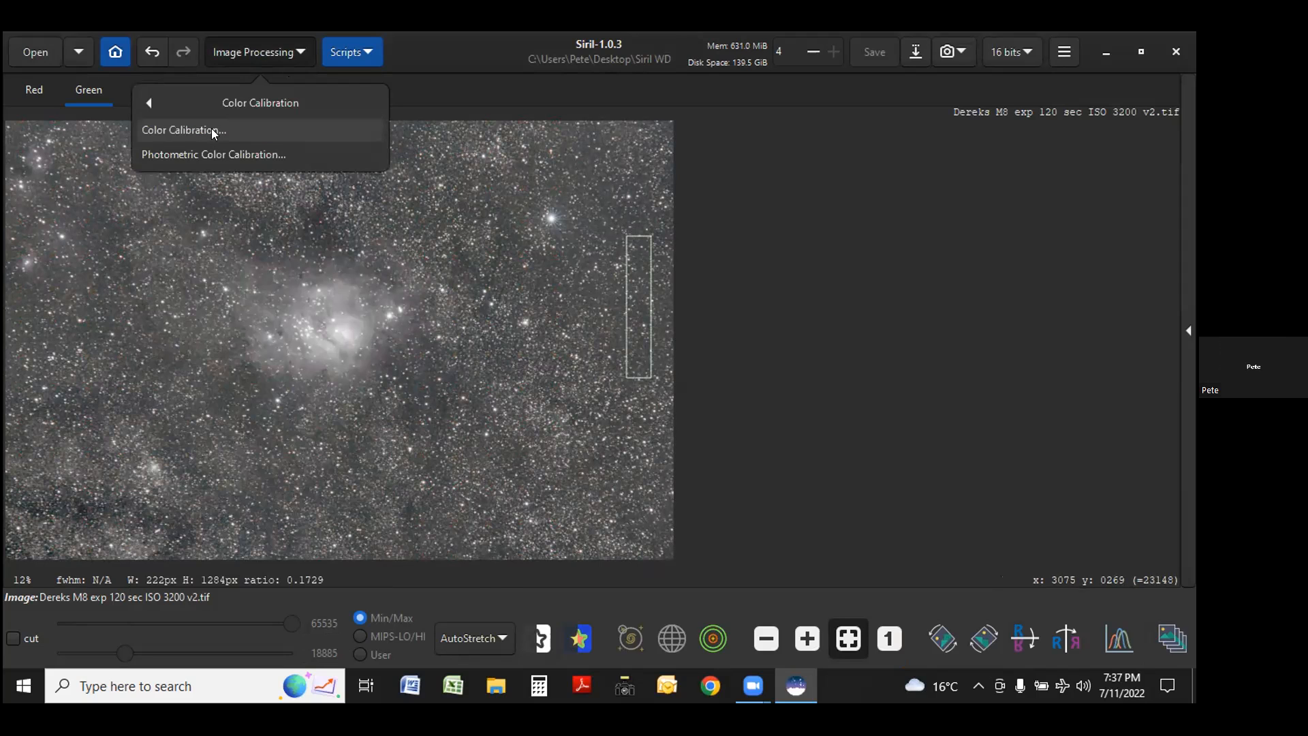
click(209, 129)
click(718, 128)
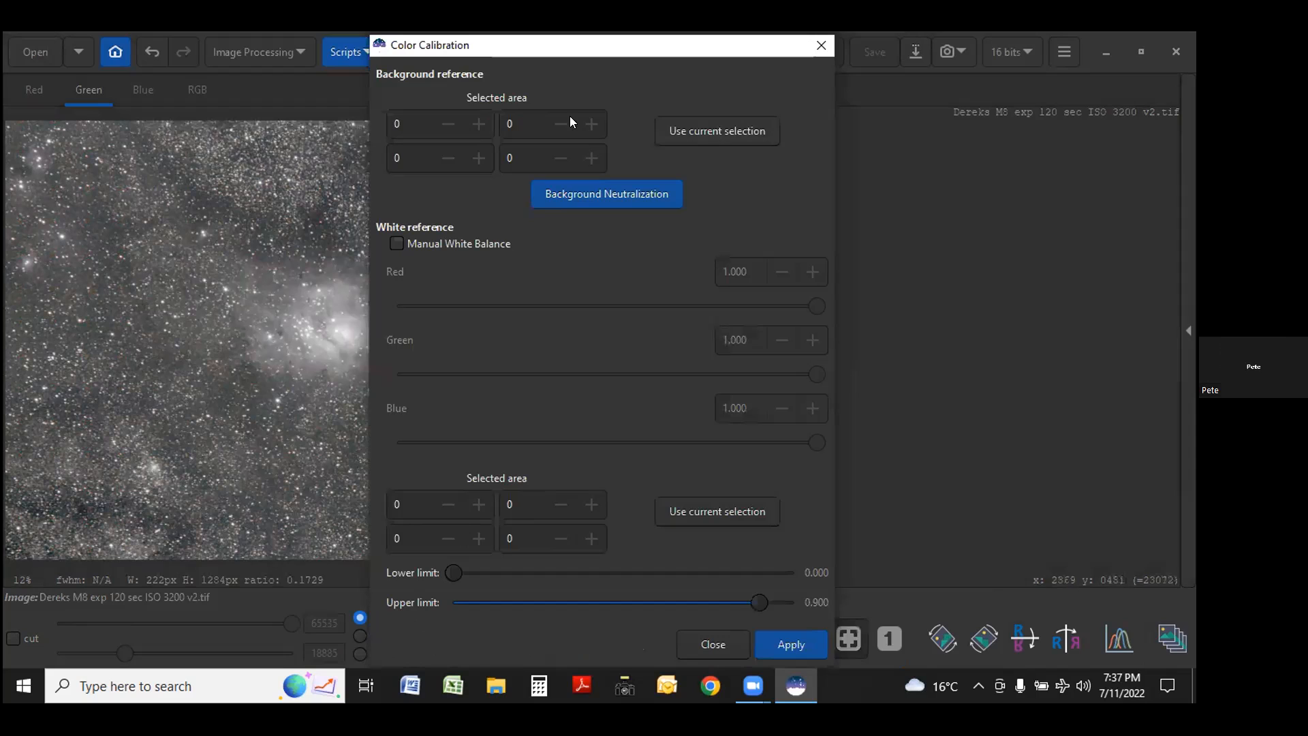
click(594, 191)
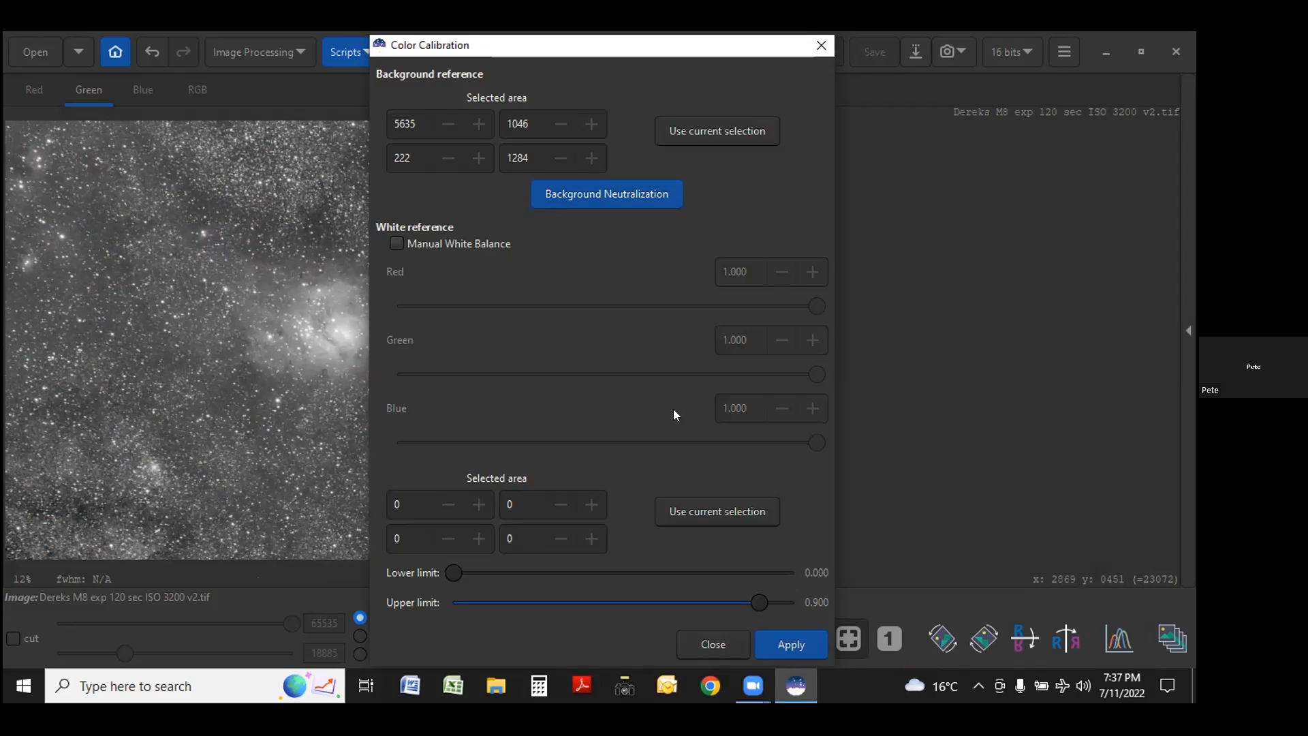
click(709, 643)
Show the color-calibrated image in RGB and set the display mode to Linear.
click(190, 92)
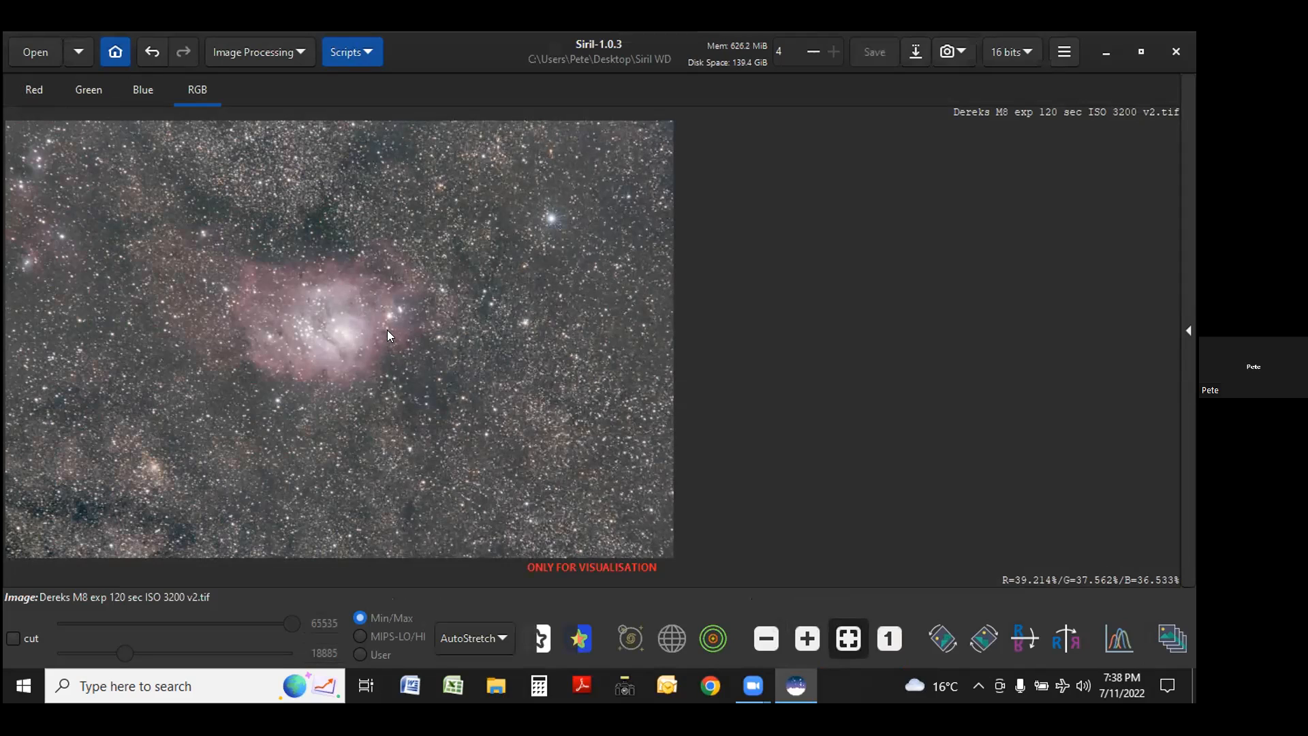
click(500, 636)
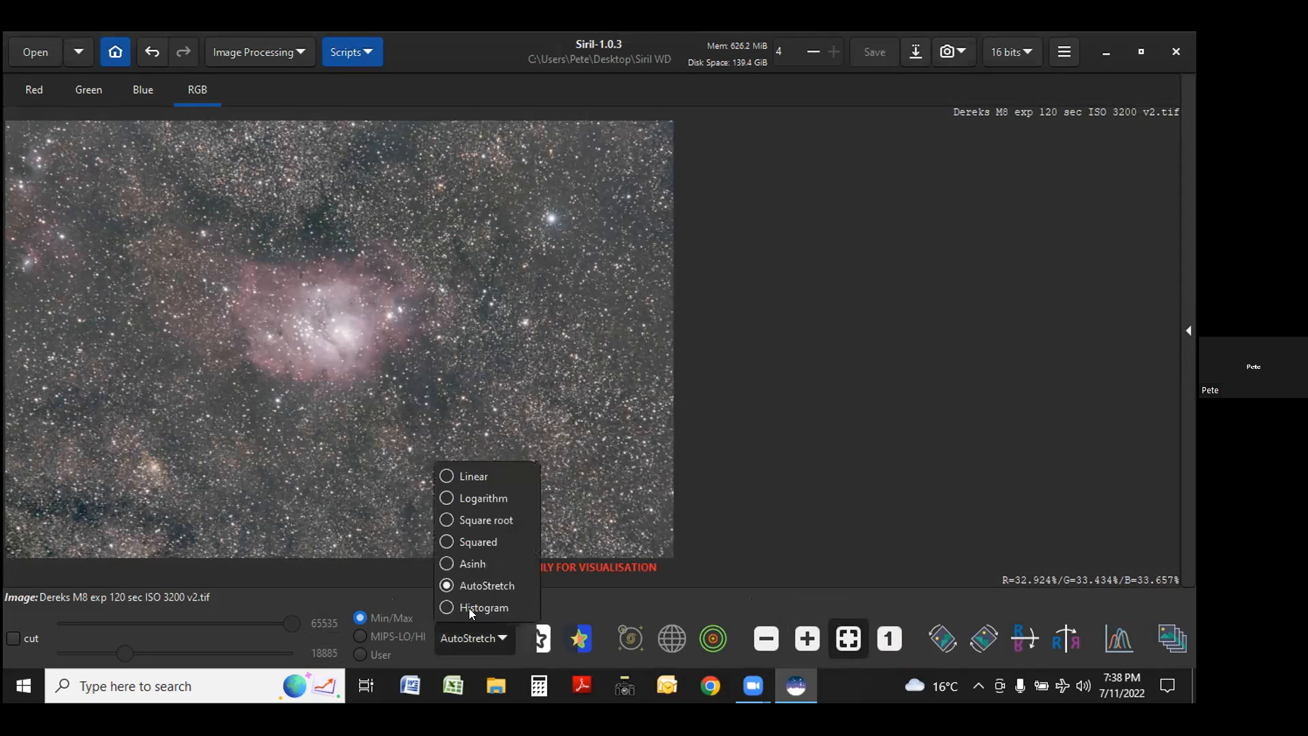
click(443, 478)
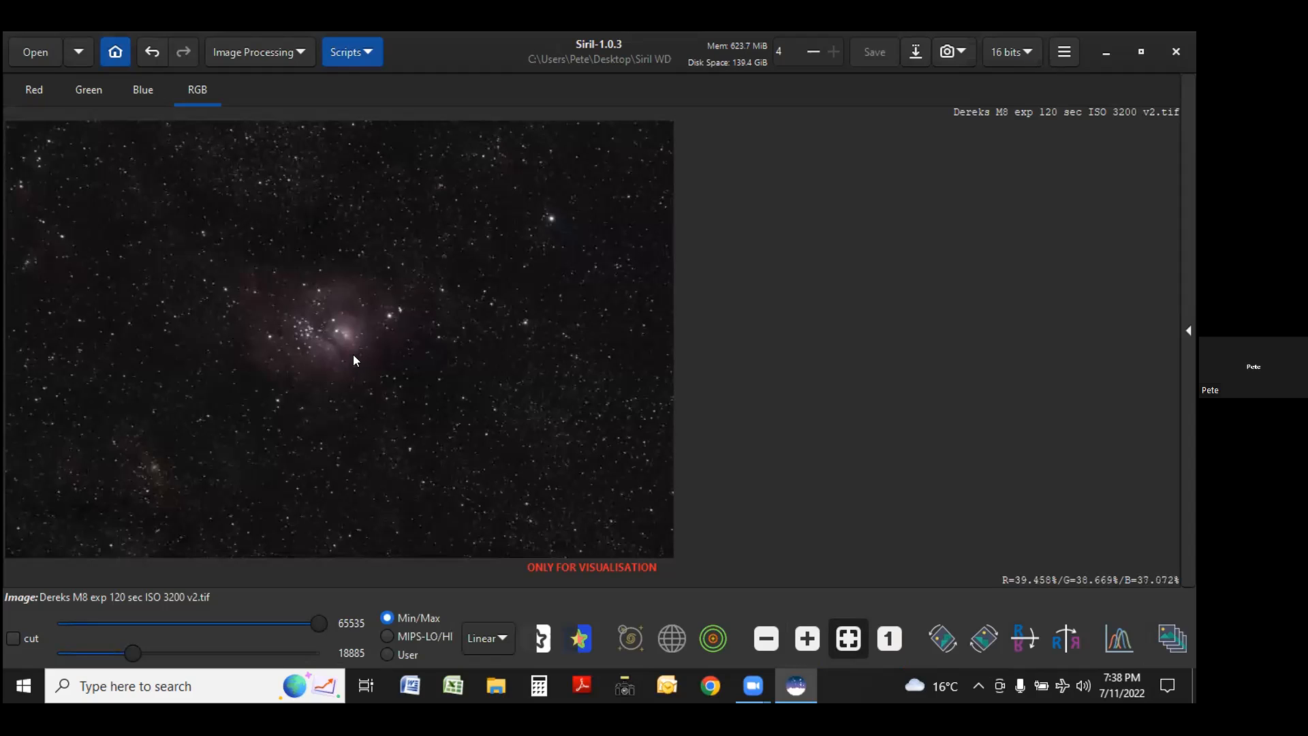
Open the Generalised Hyperbolic Transformation, place it beside the image, and set the stretch factor to 0.670.
click(302, 60)
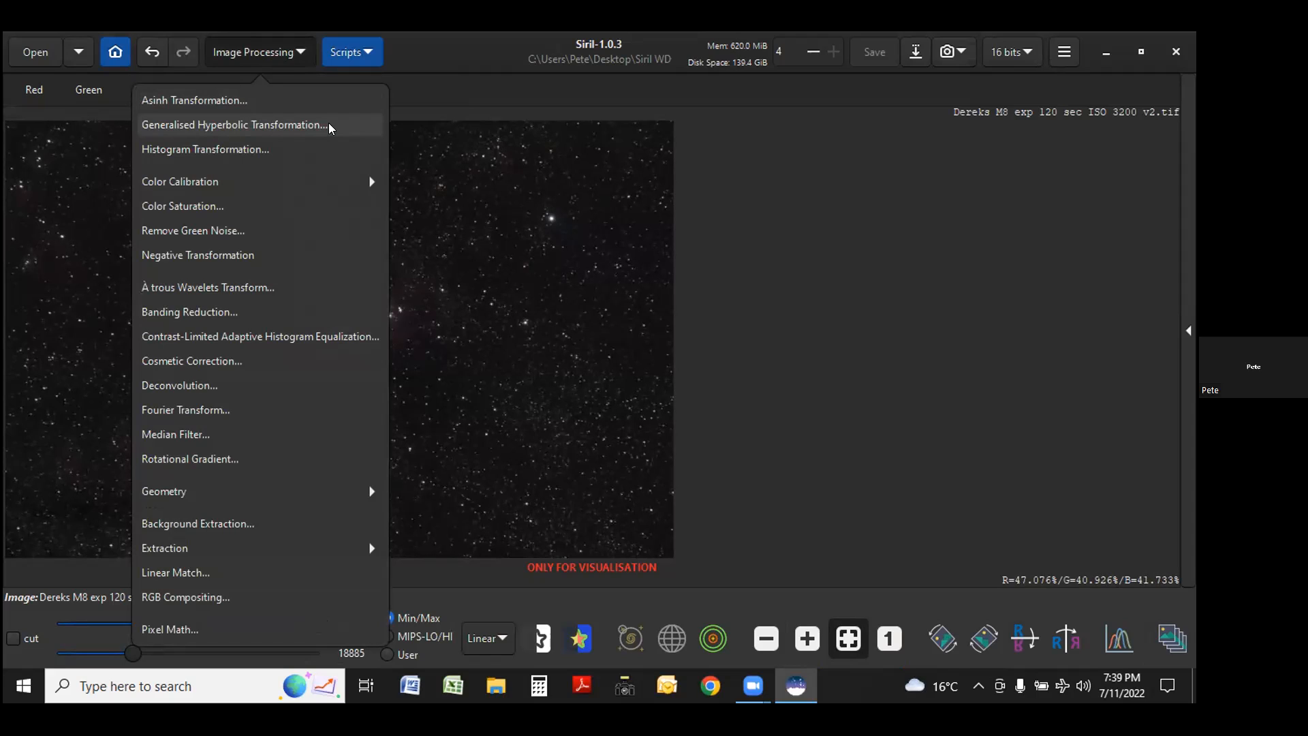
click(291, 126)
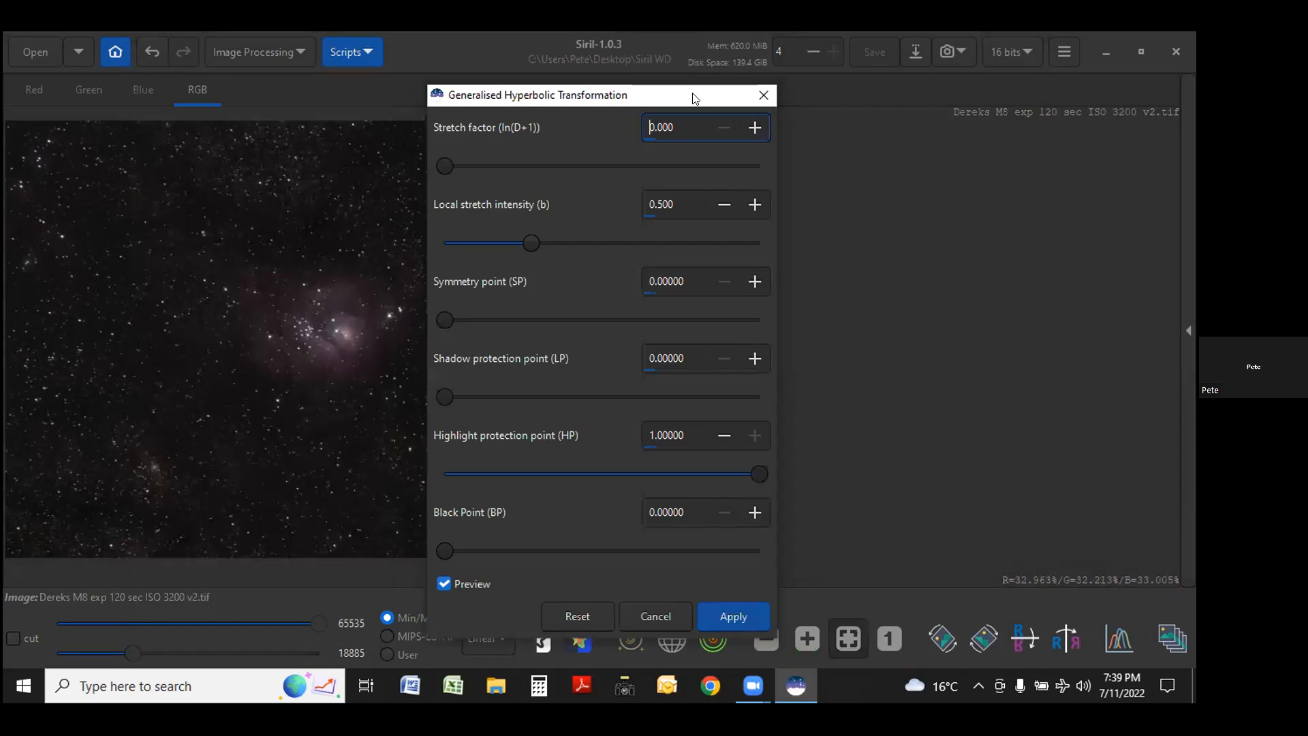
drag(694, 98, 981, 89)
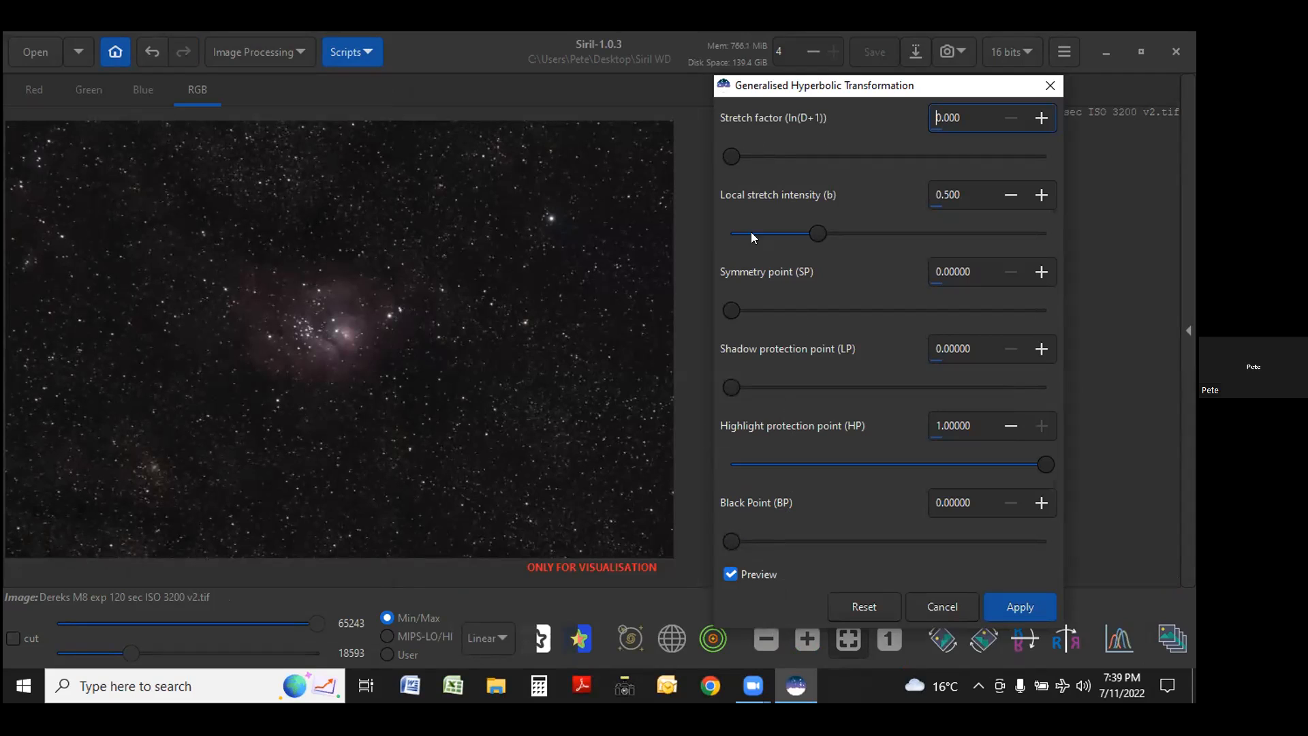
click(742, 152)
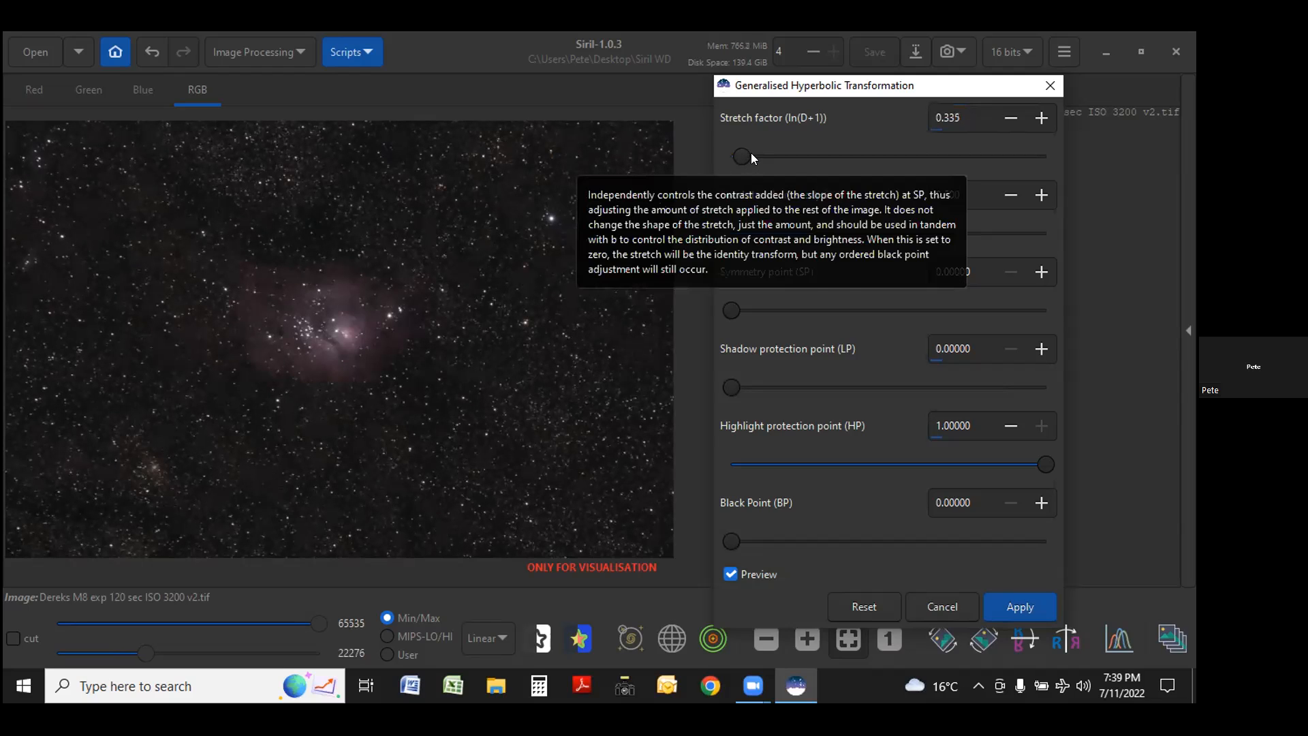
click(750, 152)
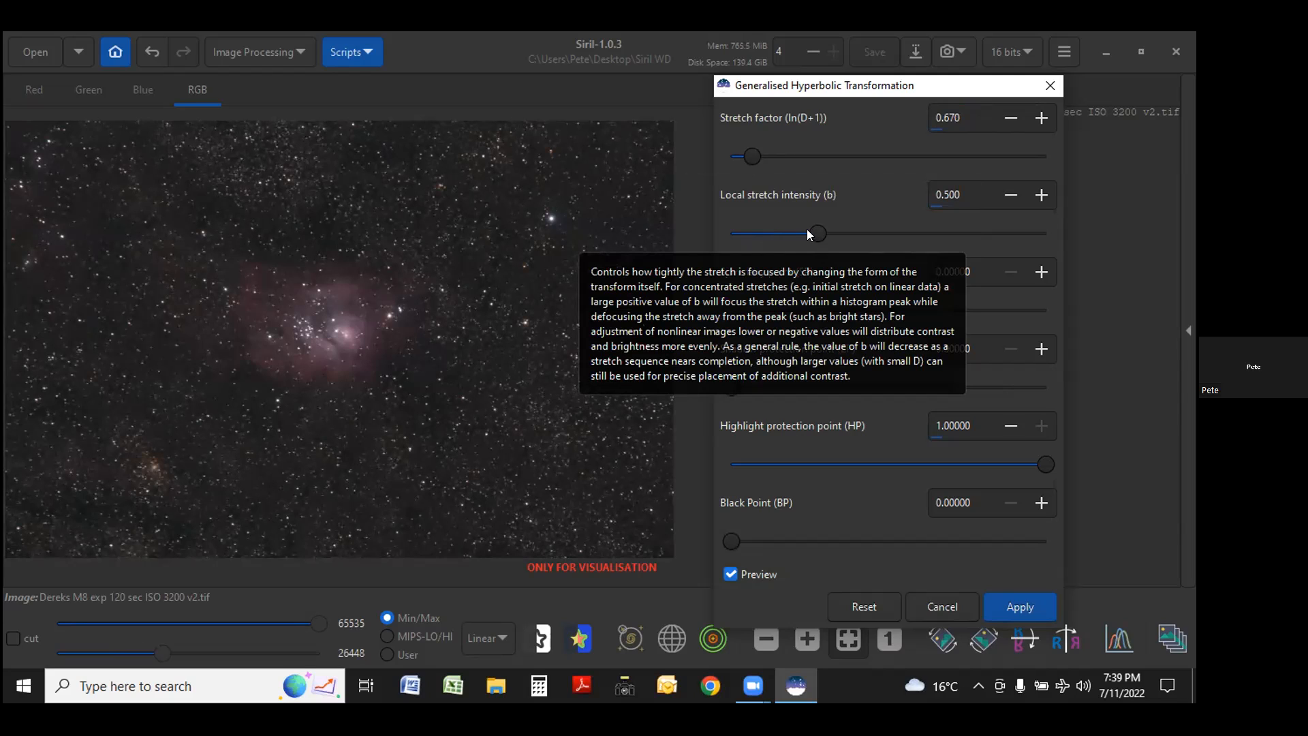
Try local stretch intensities of 2.933 and -0.196 in the preview.
click(856, 233)
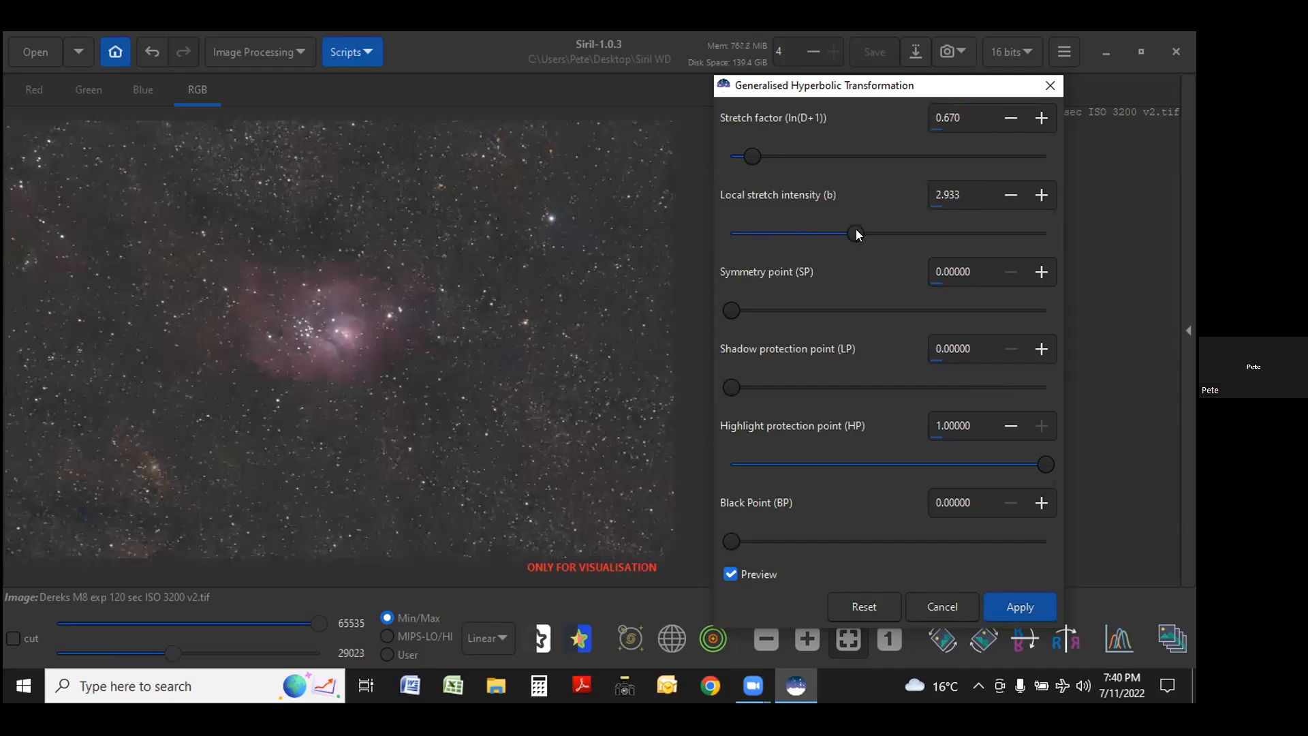
drag(851, 233, 806, 233)
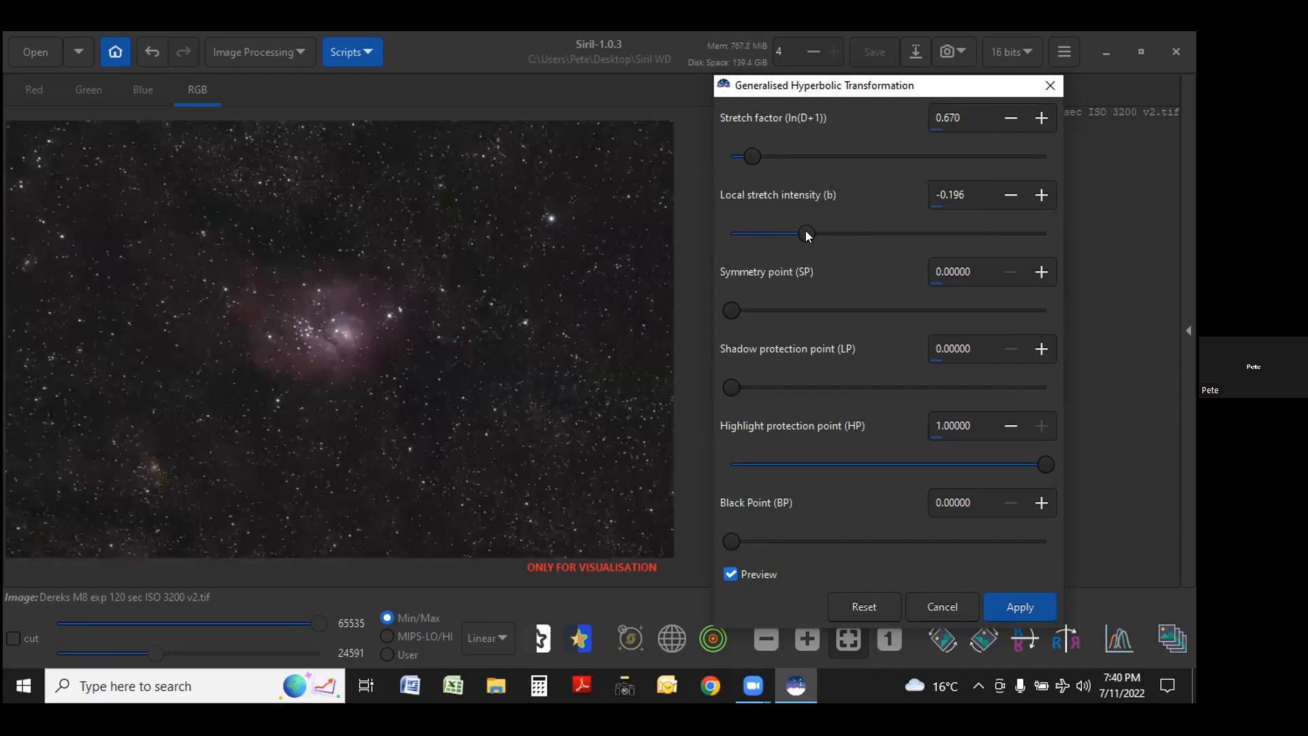
mouse_move(805, 230)
Set the symmetry point, shadow protection point and highlight protection point to 0.35475 each.
click(846, 310)
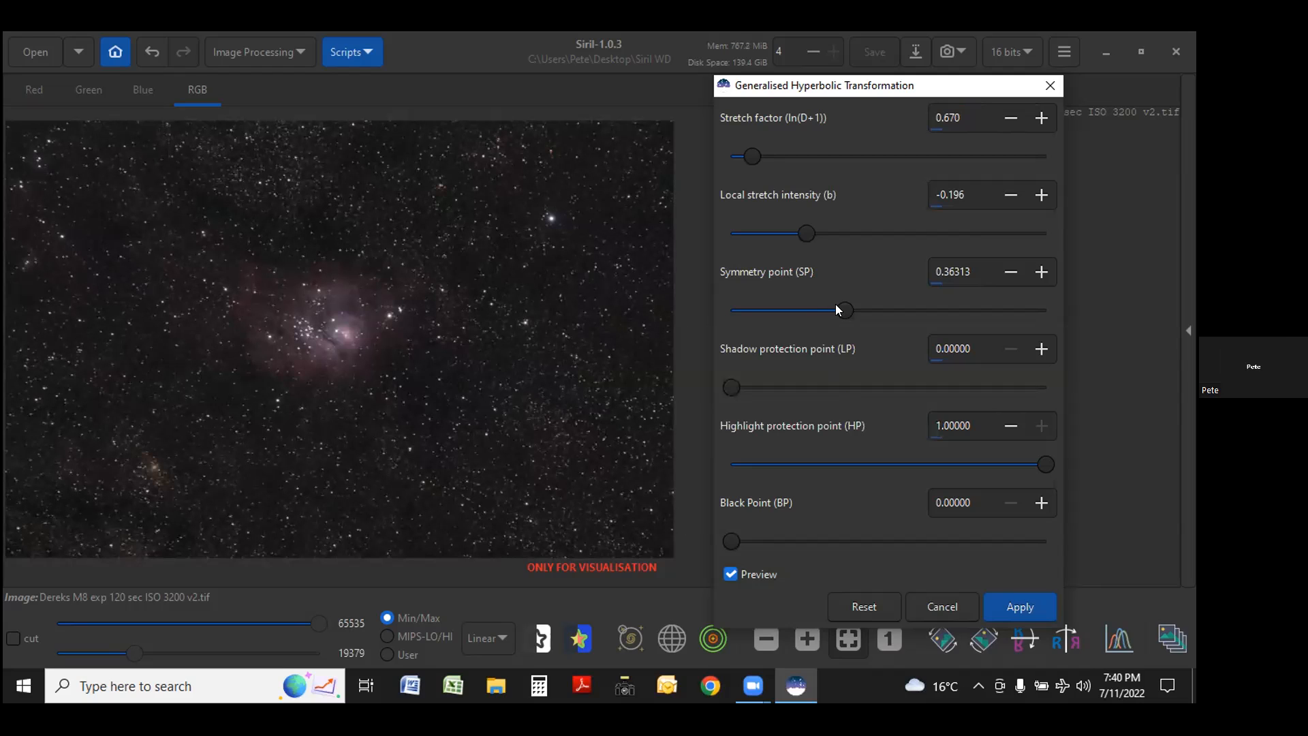
click(785, 305)
click(843, 310)
click(875, 383)
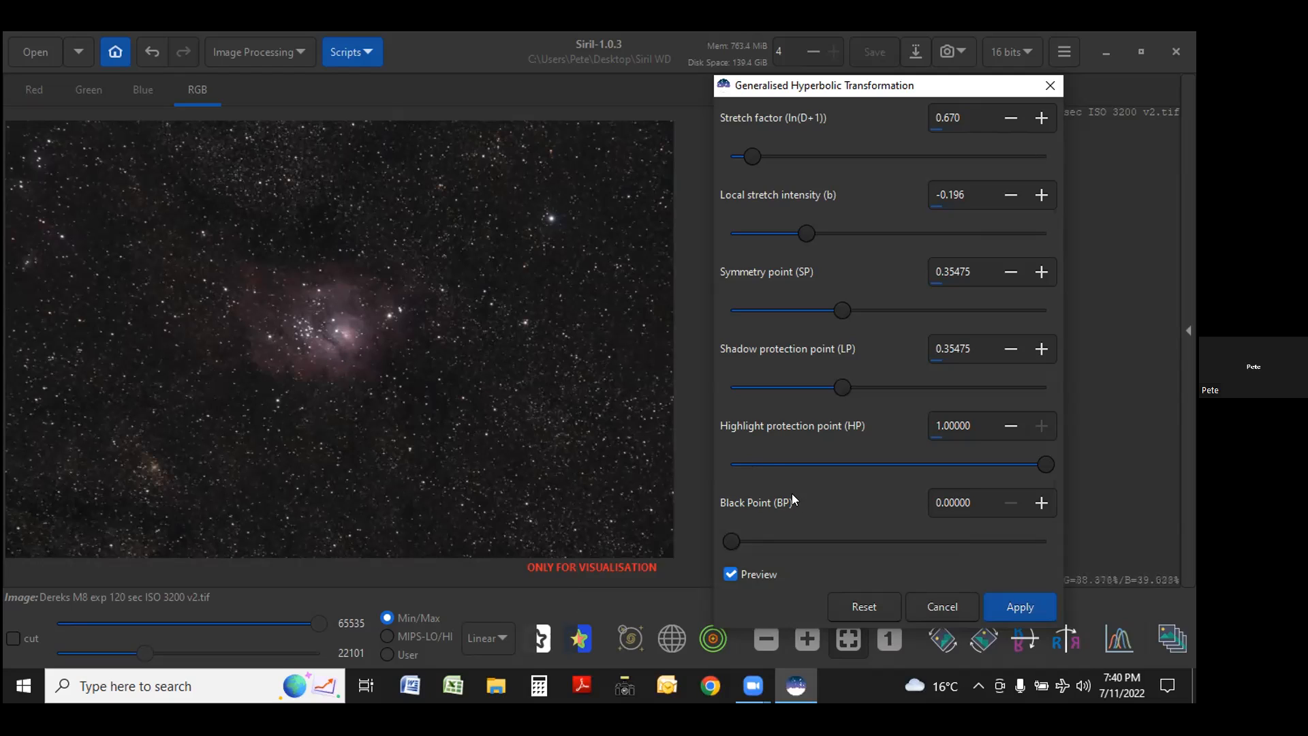
click(747, 457)
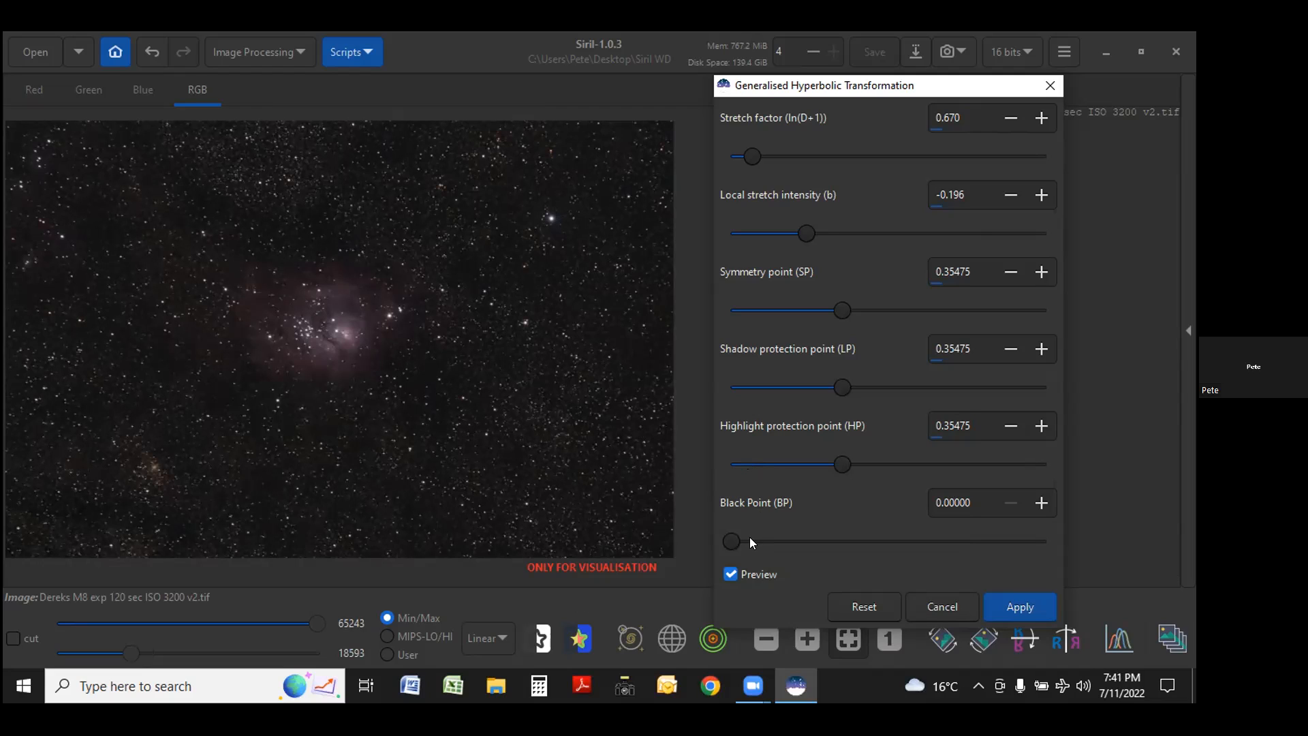
Try several black points up to 0.21229 in the preview and settle on a black point of 0.01676.
mouse_move(750, 539)
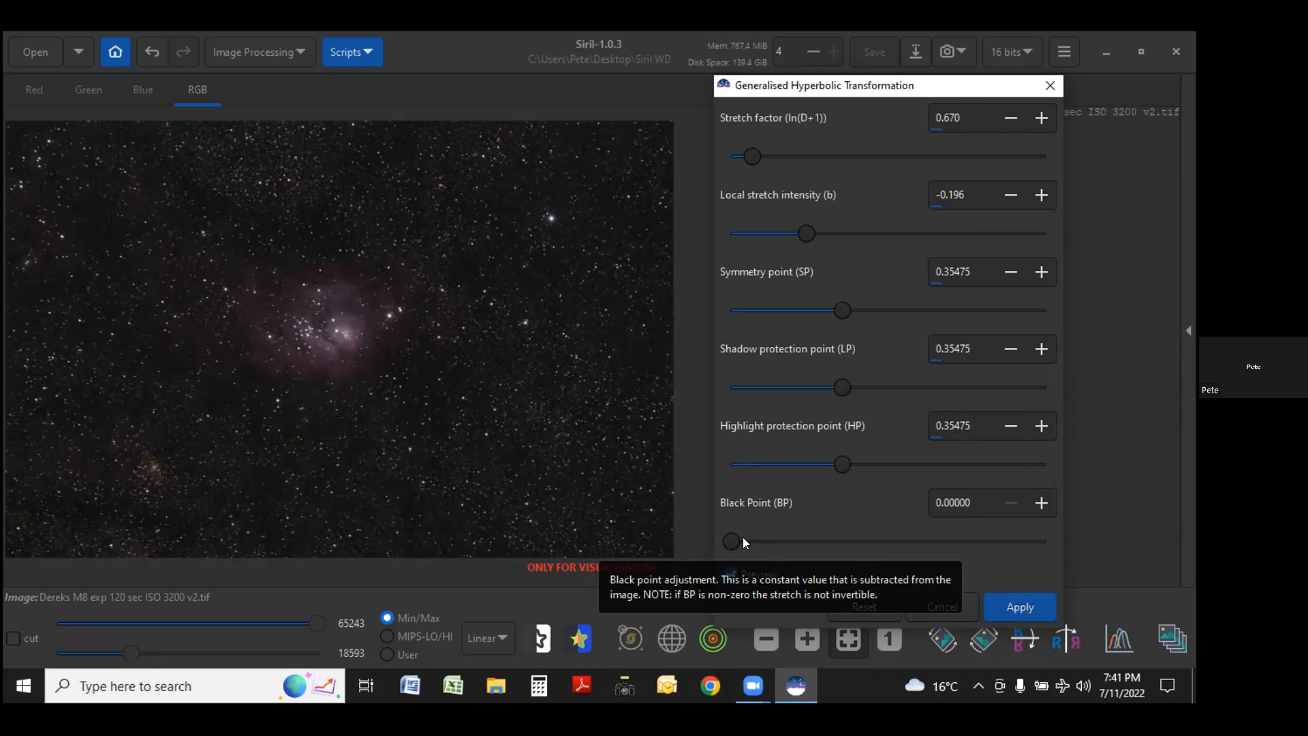
drag(742, 539, 739, 540)
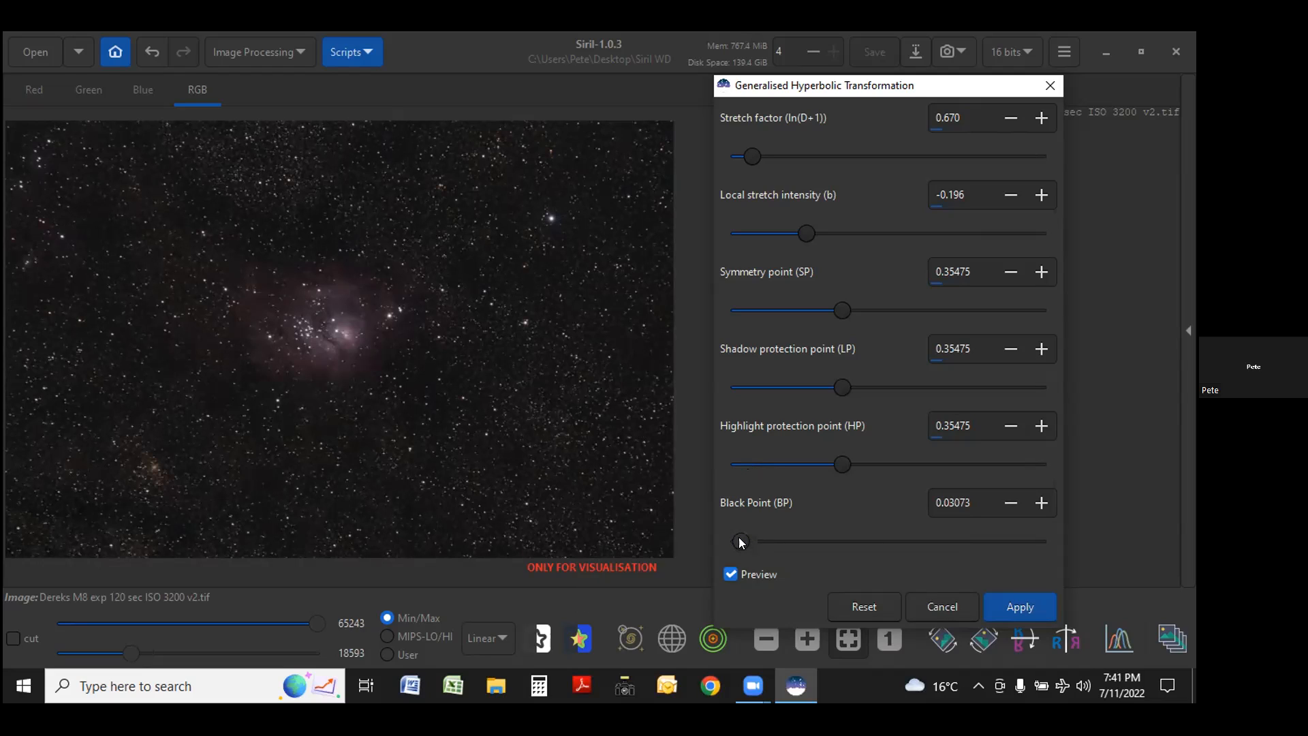
click(751, 539)
click(776, 541)
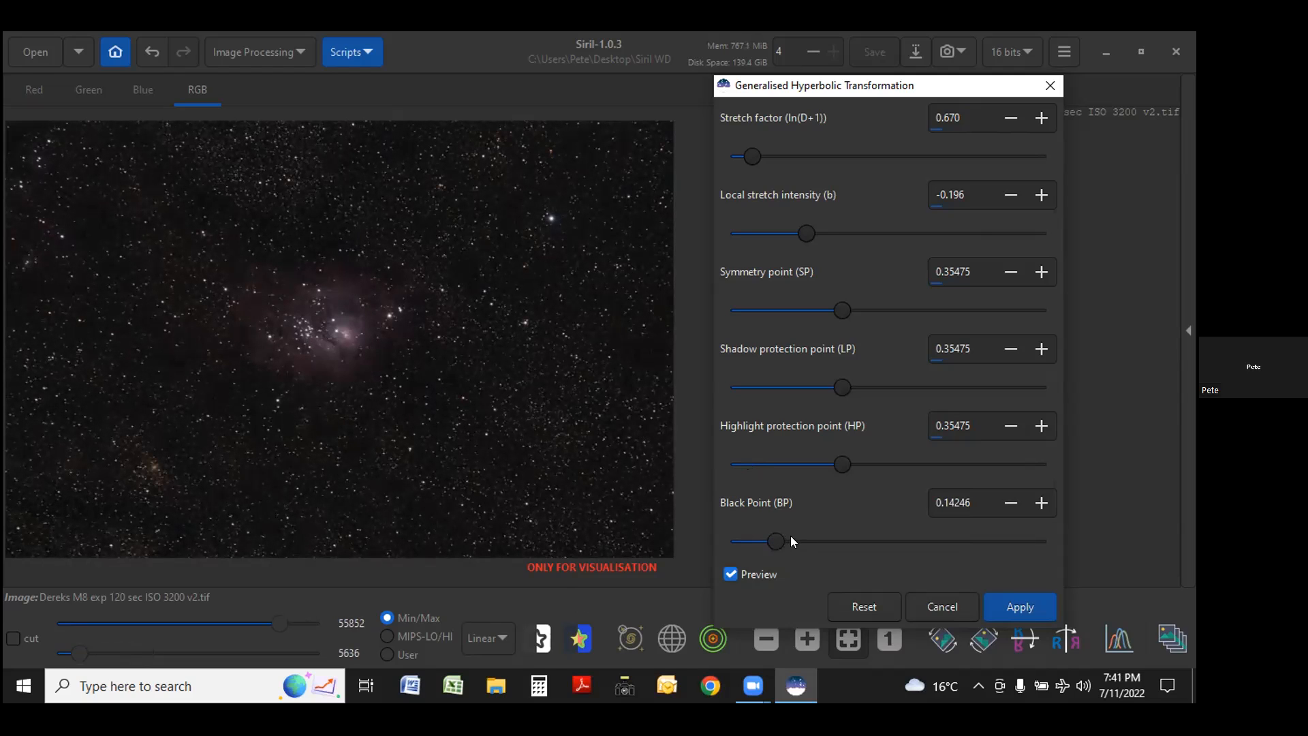
click(799, 538)
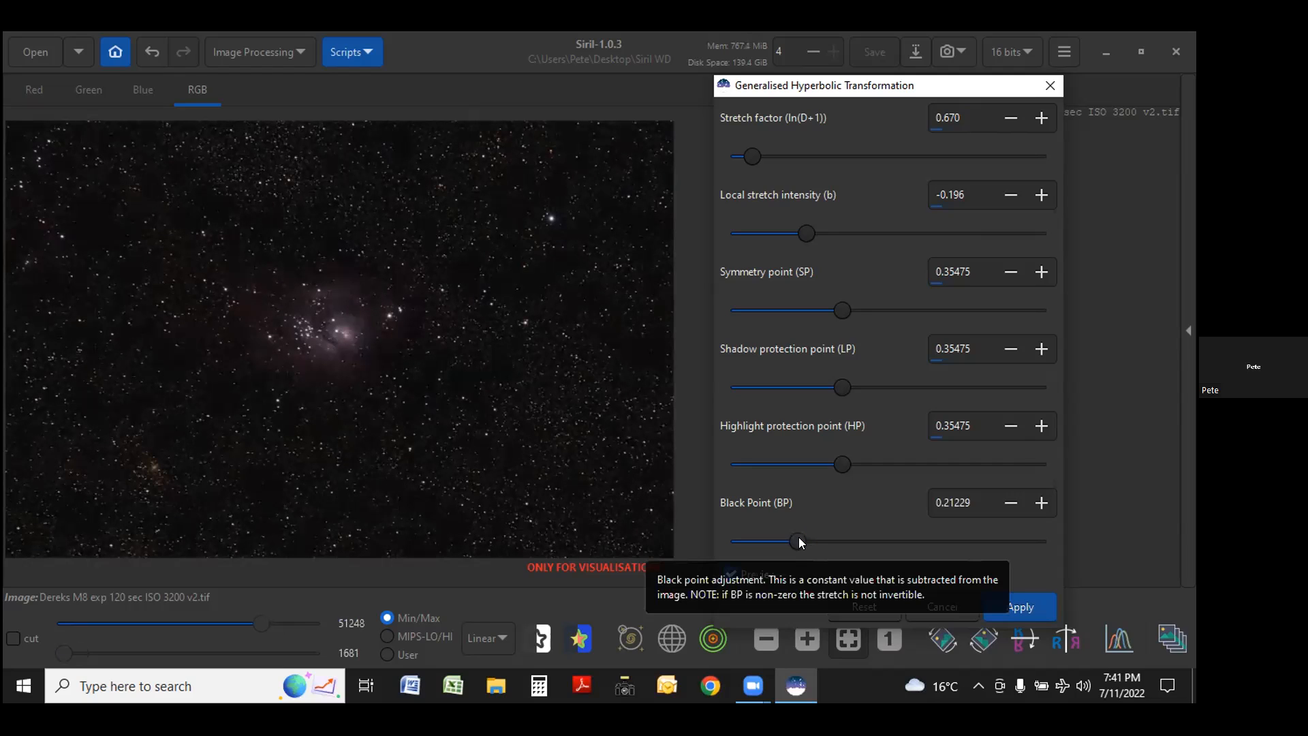
click(748, 538)
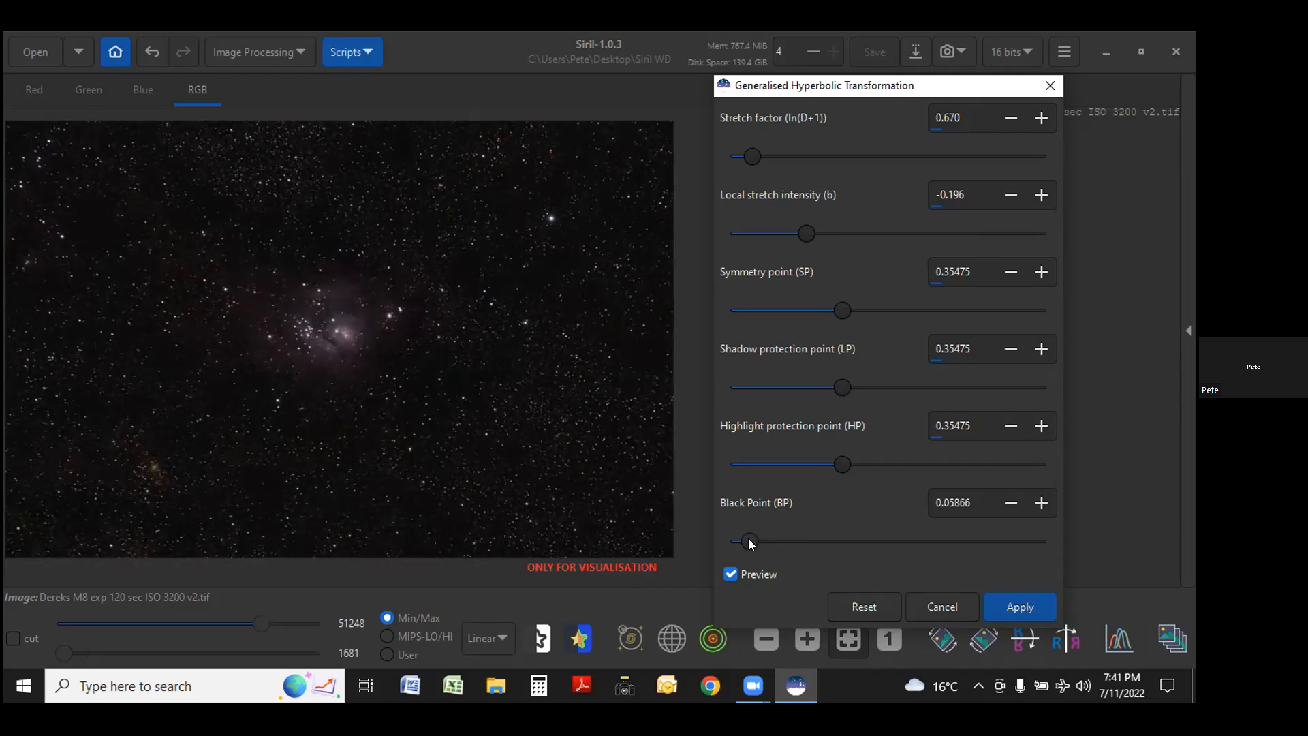
click(737, 542)
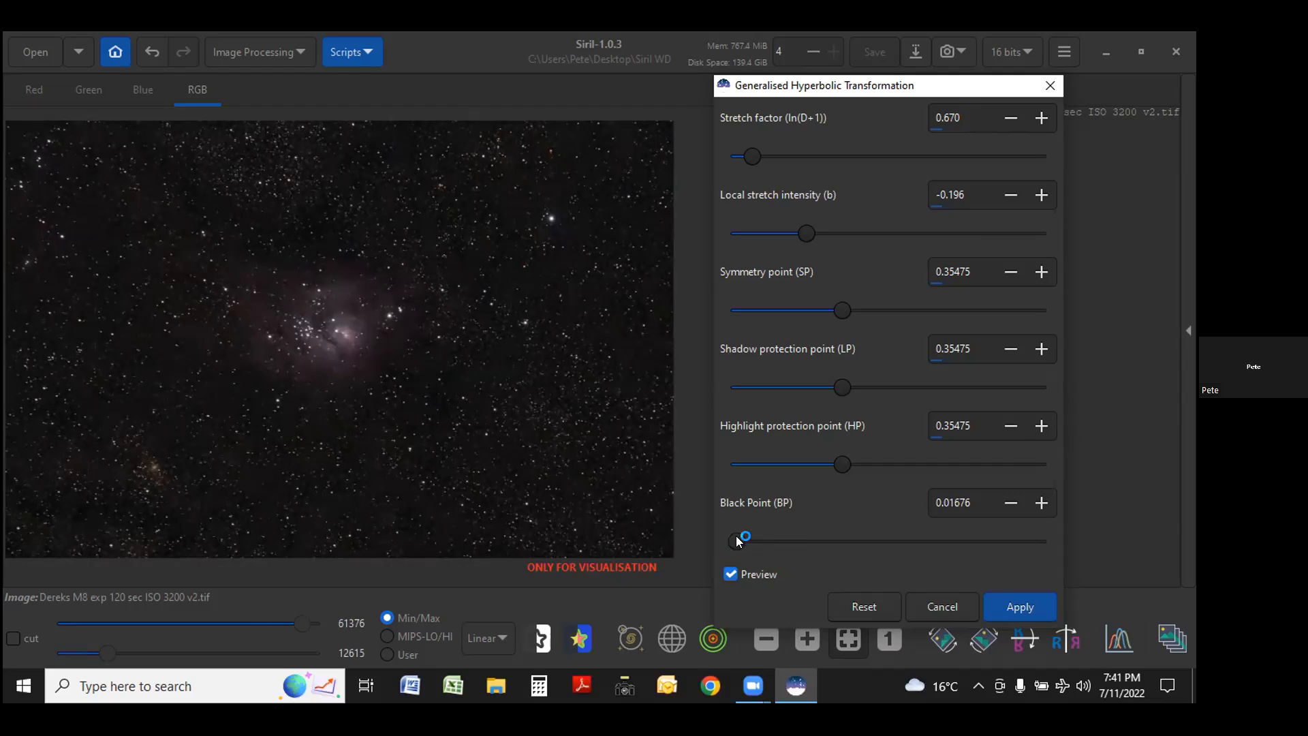
Raise the symmetry point to 0.41061, lower it to 0.20950, set the local stretch intensity to 0.922 and apply the transformation.
click(859, 307)
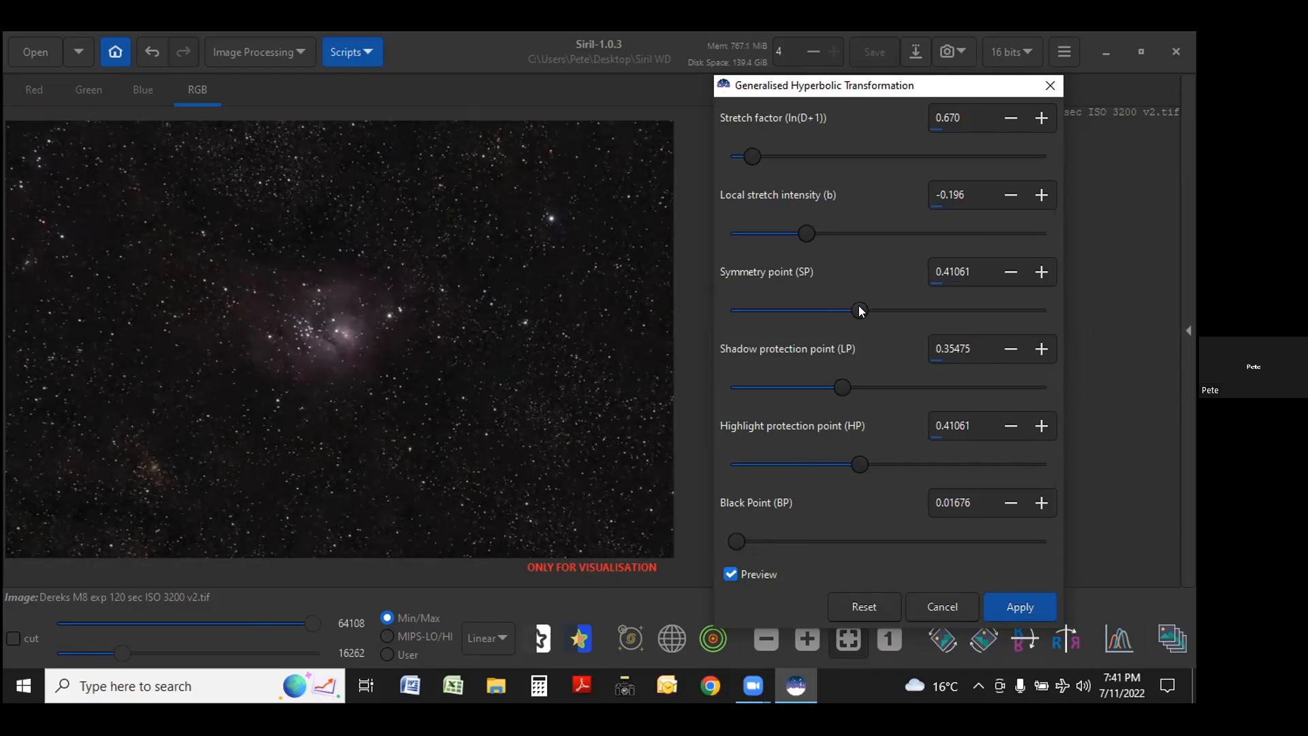
click(795, 307)
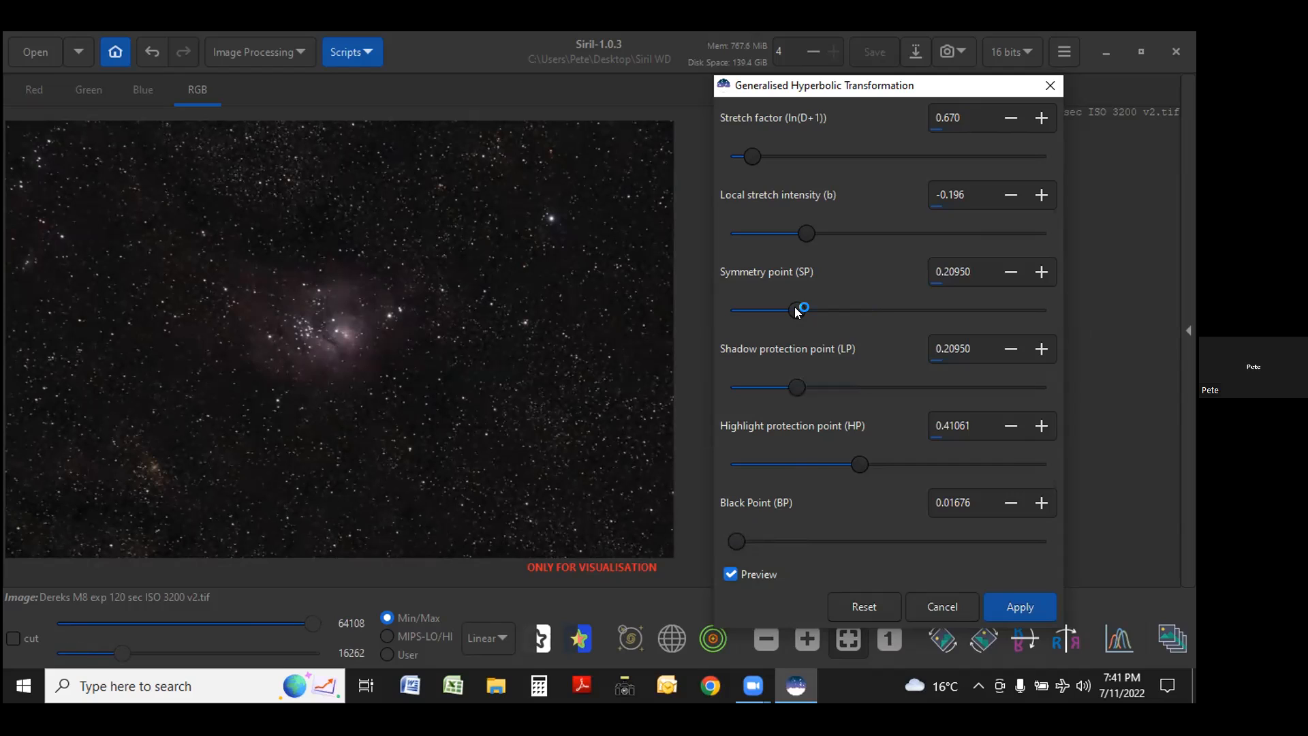
click(821, 232)
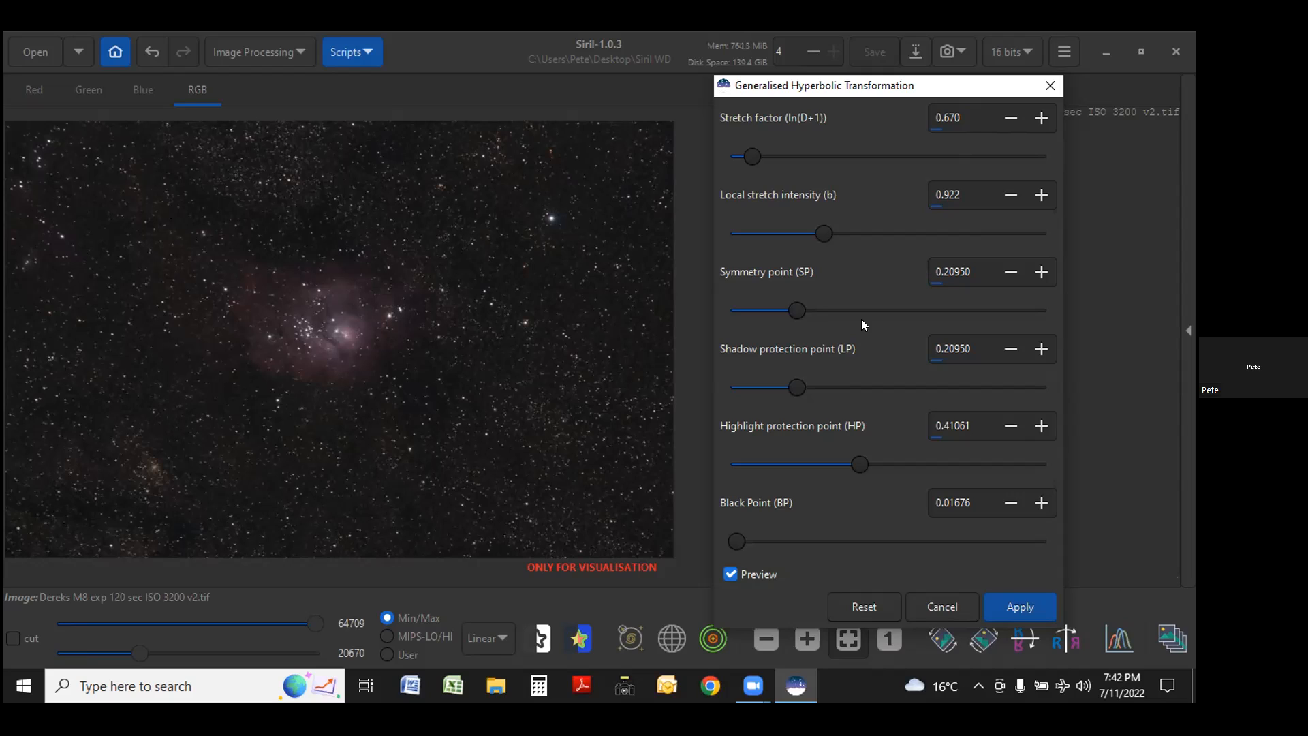
click(1010, 613)
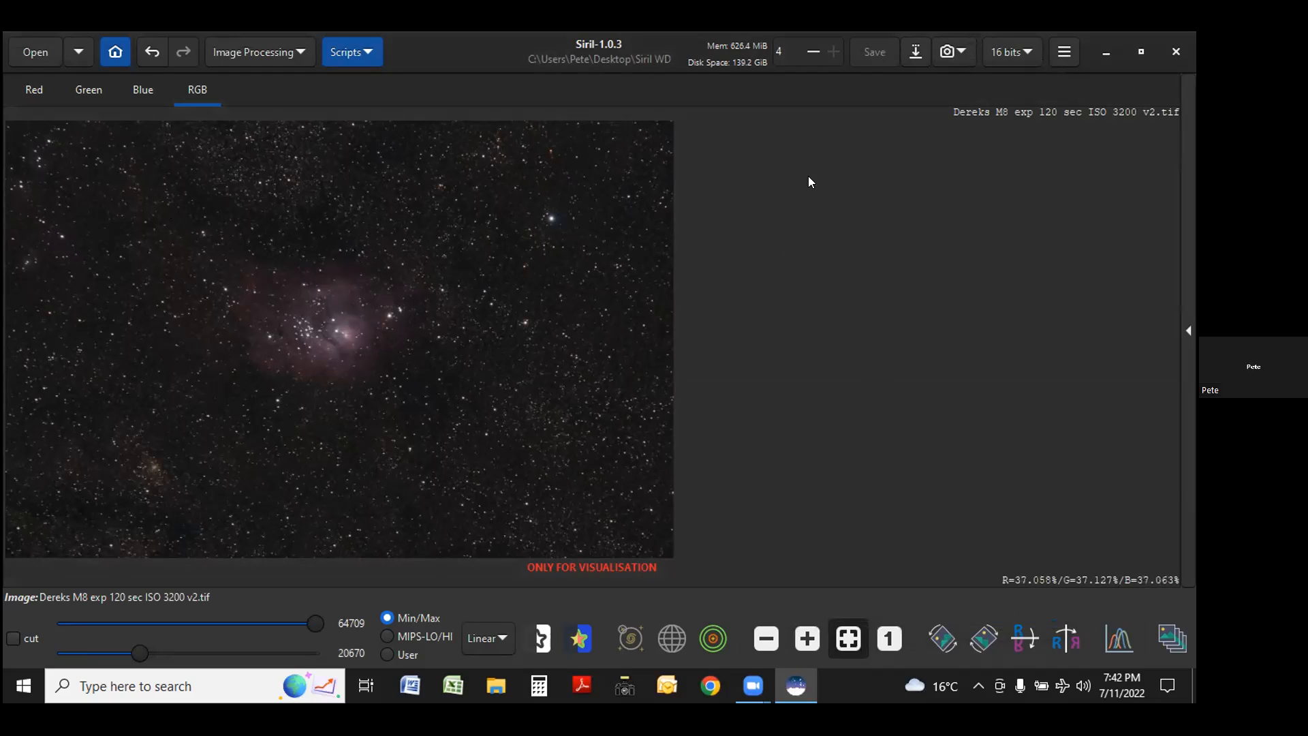
Try to save the stretched image as a TIFF in the Desktop folder under its existing name.
click(903, 66)
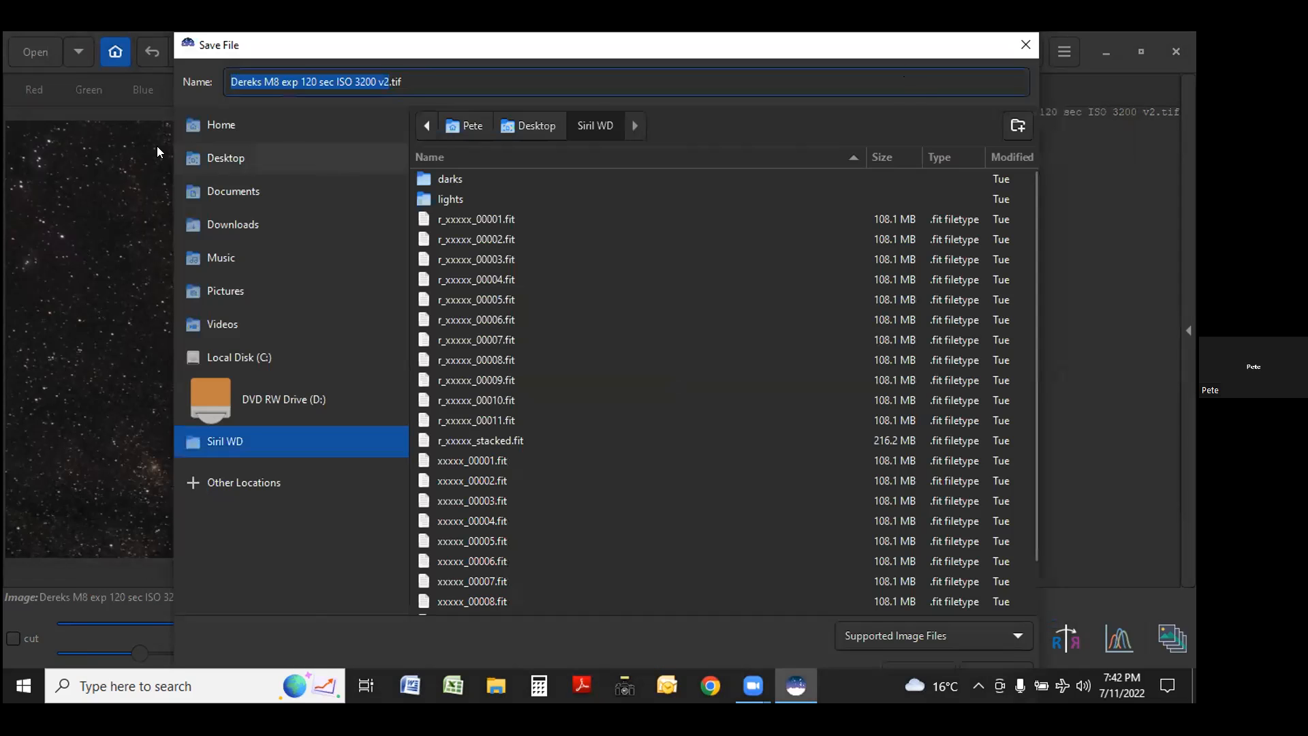
click(219, 161)
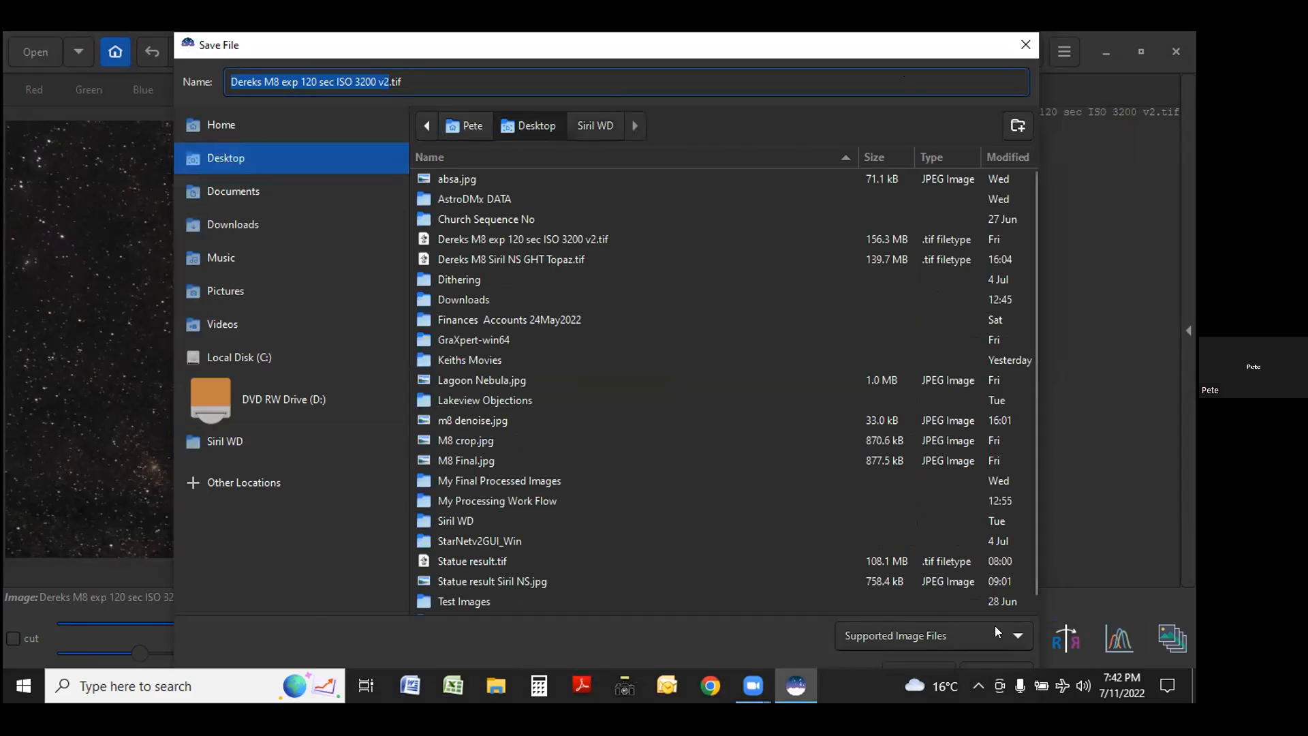
click(1016, 638)
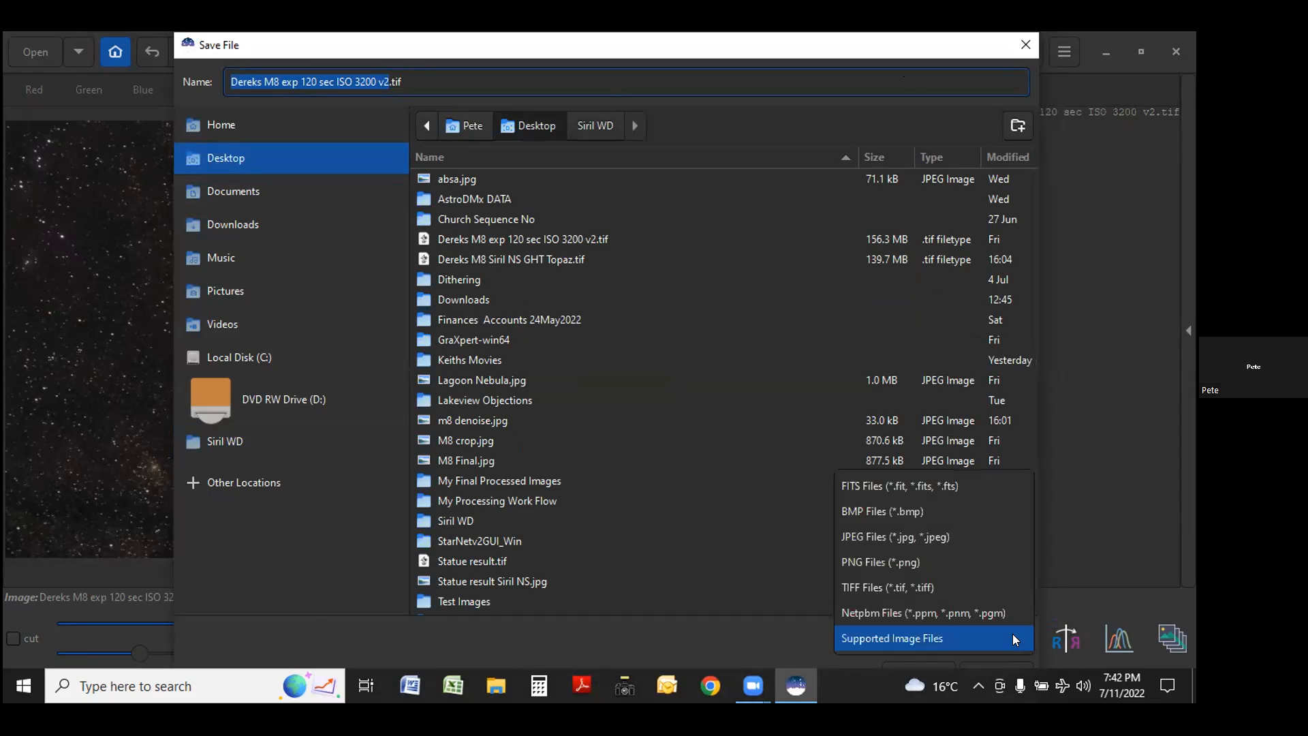
click(886, 591)
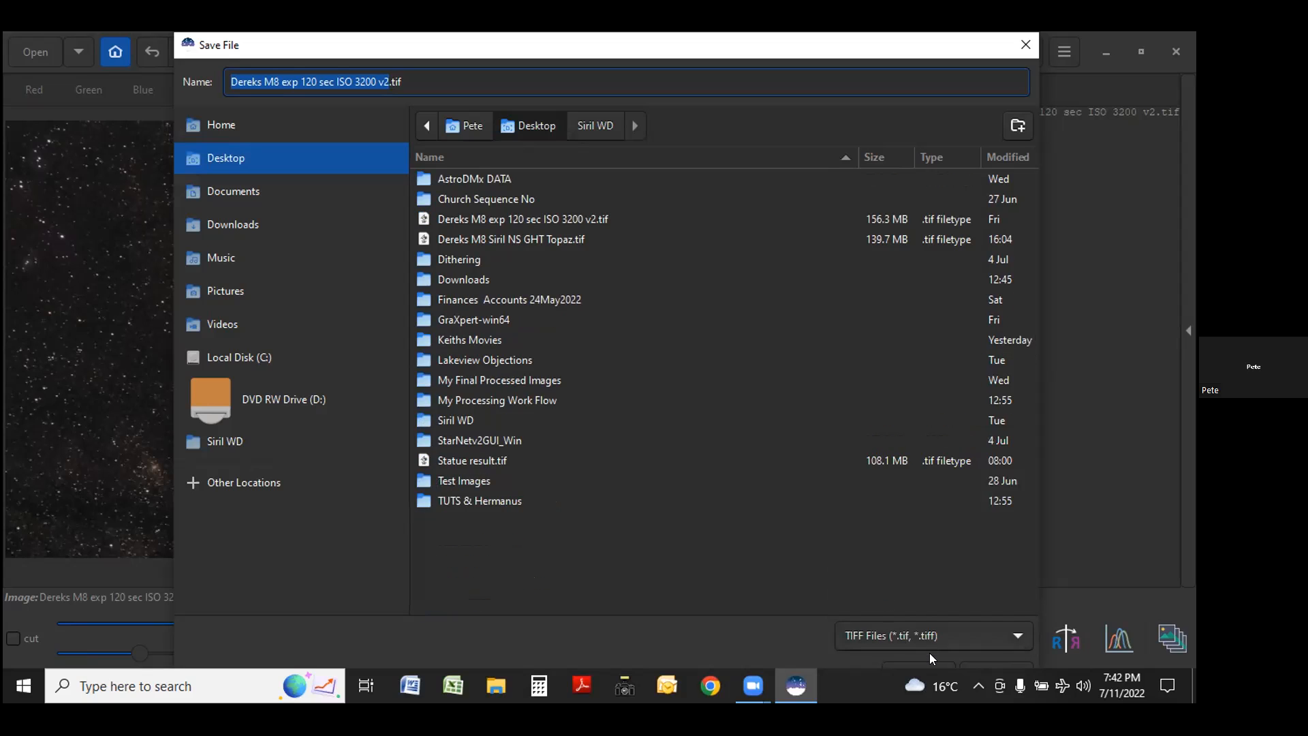
click(977, 666)
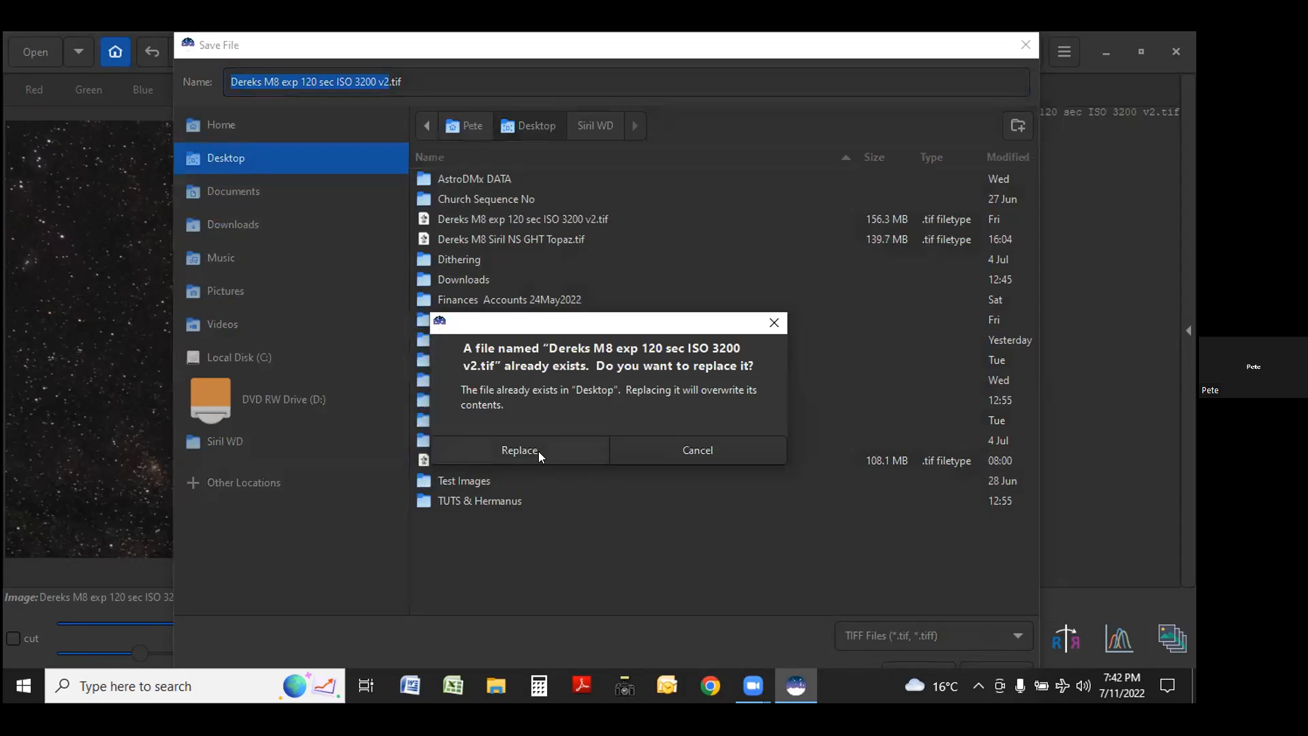
click(709, 449)
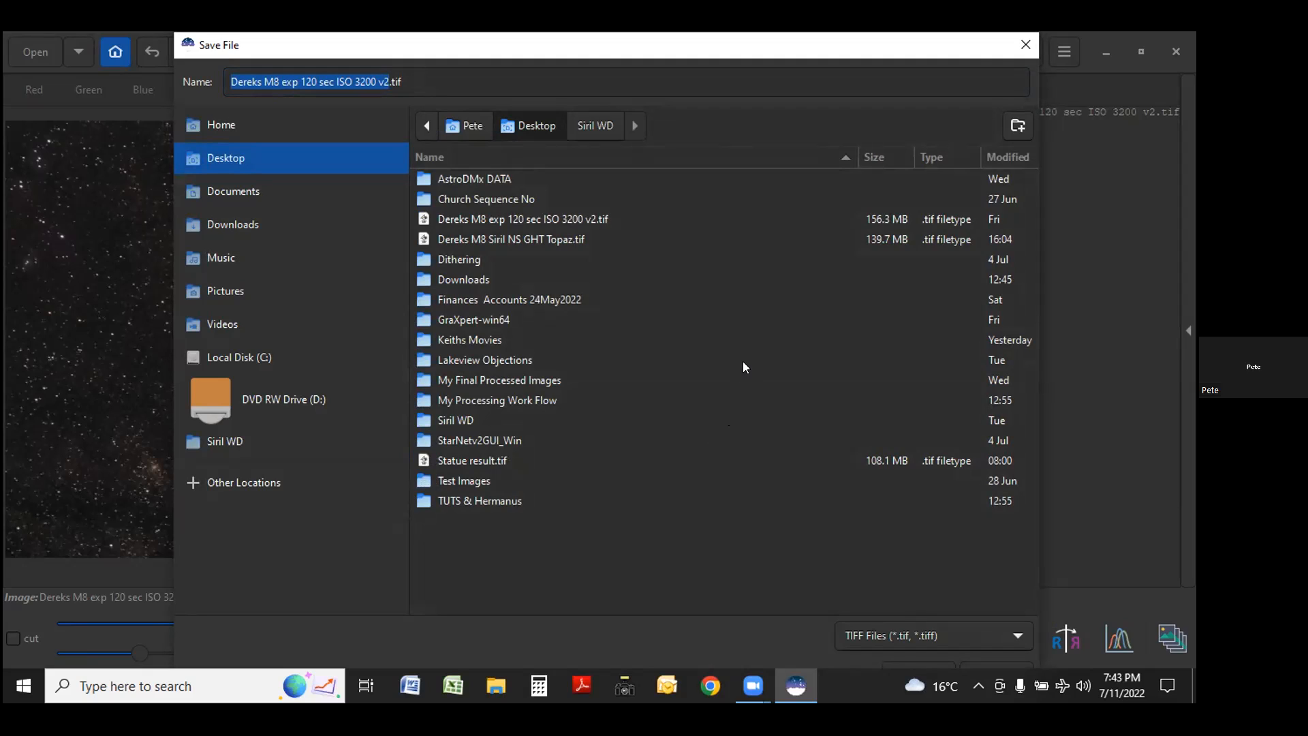
click(1023, 45)
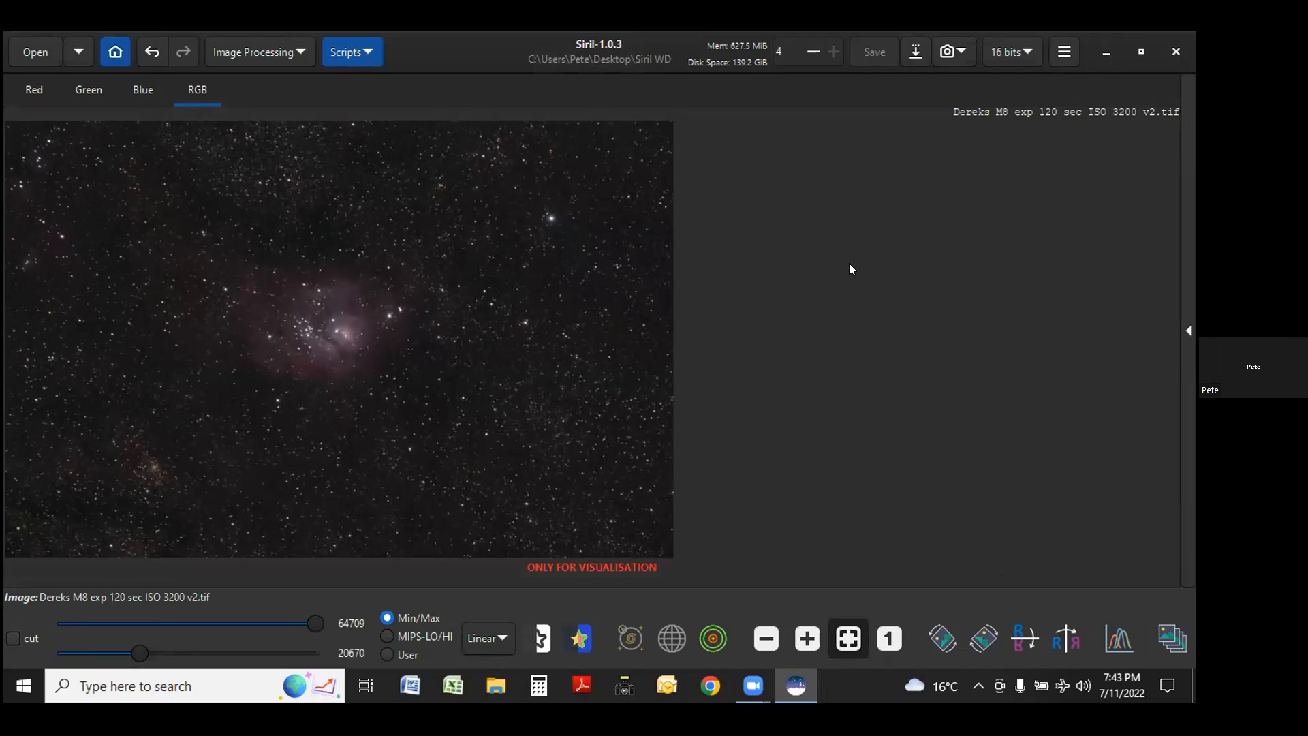
Reopen the Generalised Hyperbolic Transformation, and show the stretched image's histogram in the Histogram Transformation beside the image.
click(275, 64)
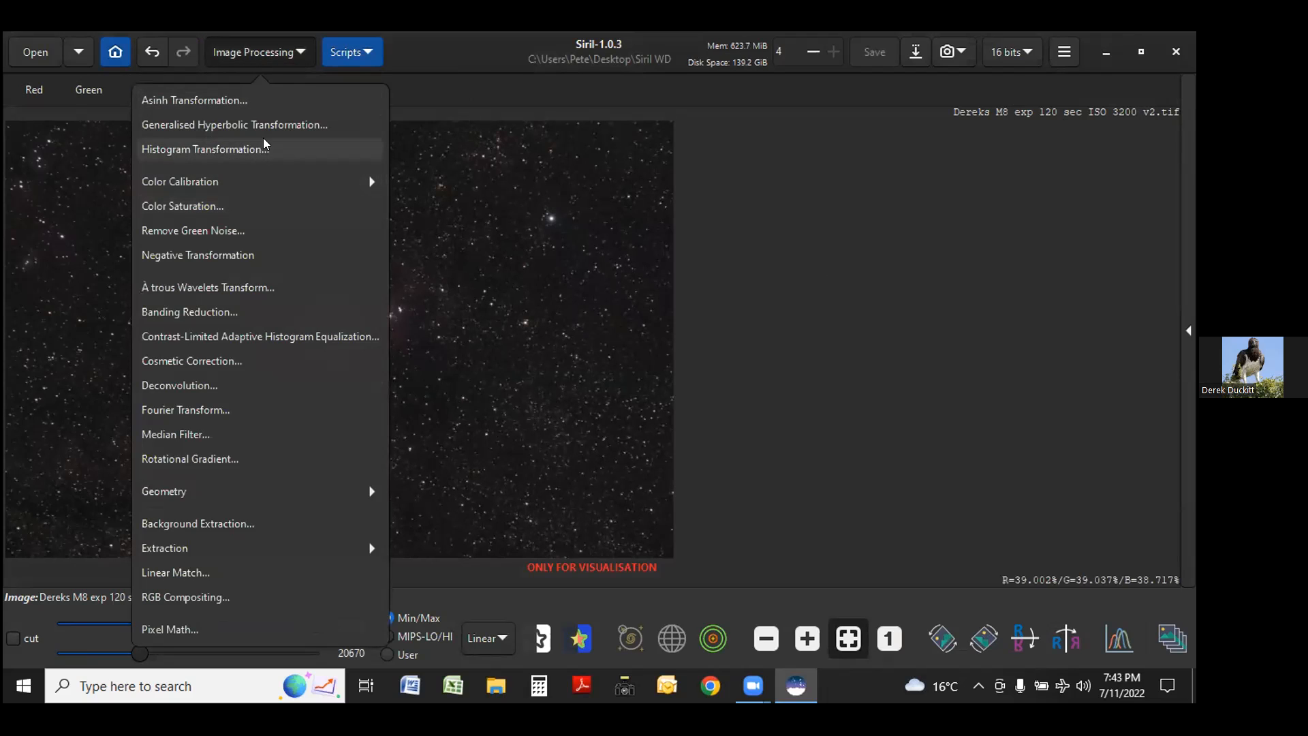
click(325, 124)
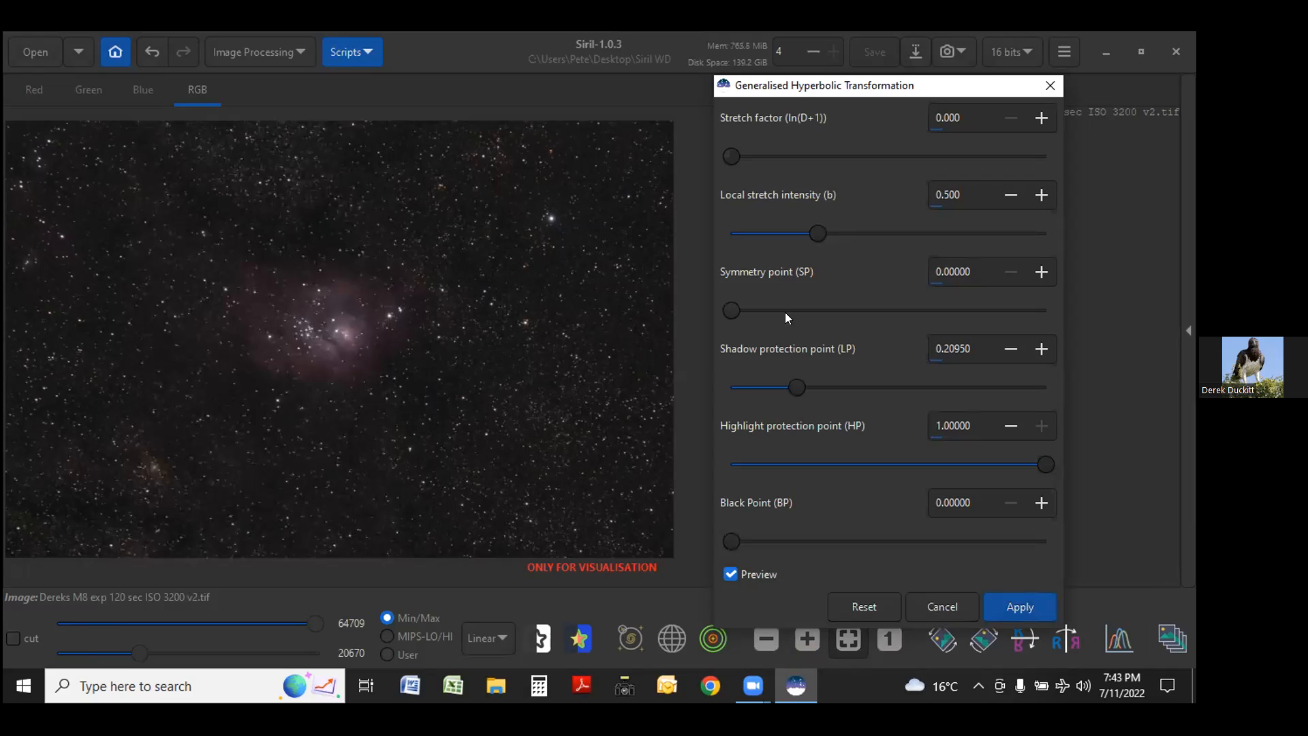
mouse_move(808, 311)
drag(920, 87, 563, 60)
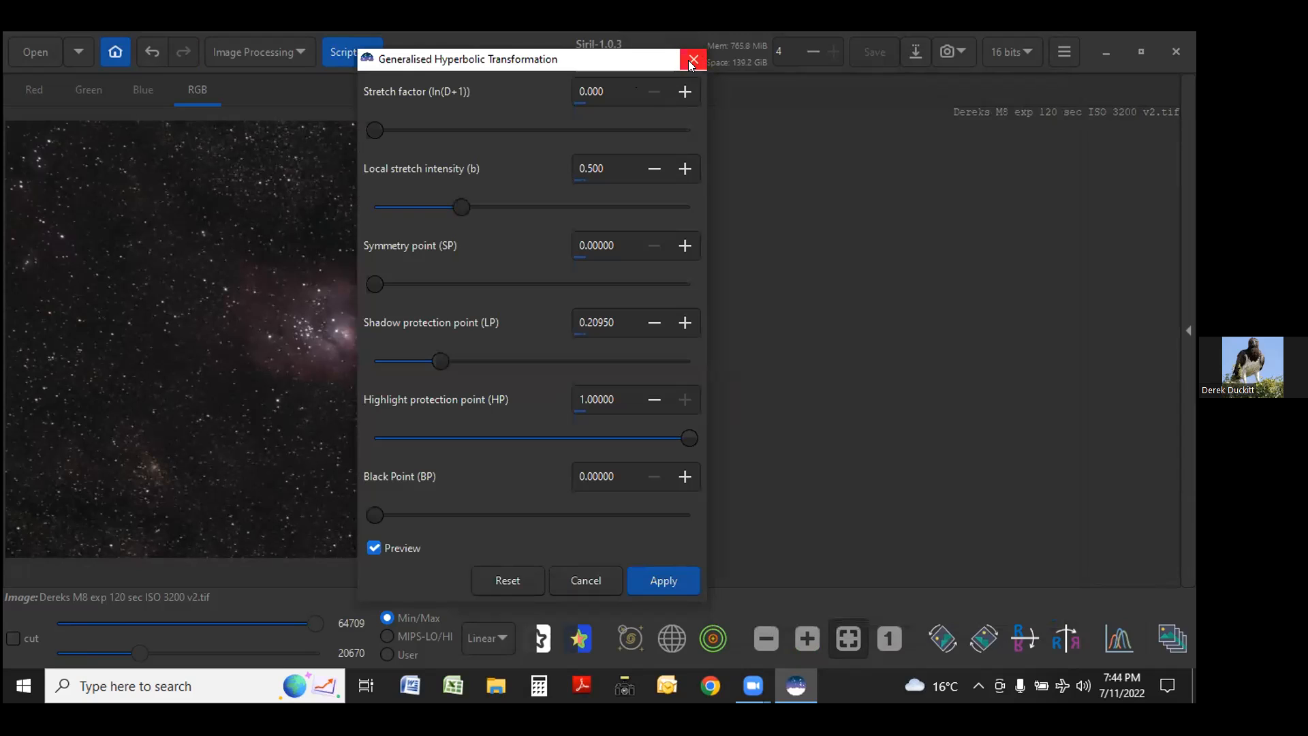
click(1110, 639)
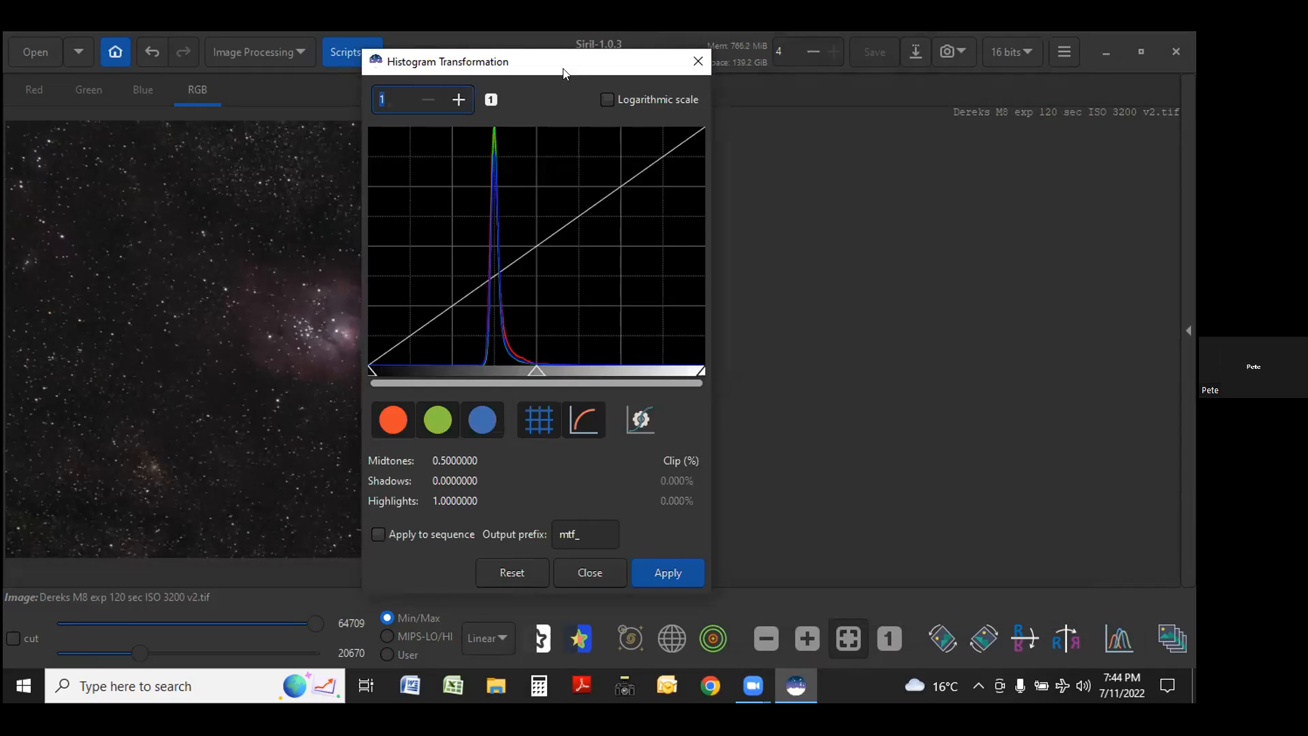
drag(579, 66, 921, 149)
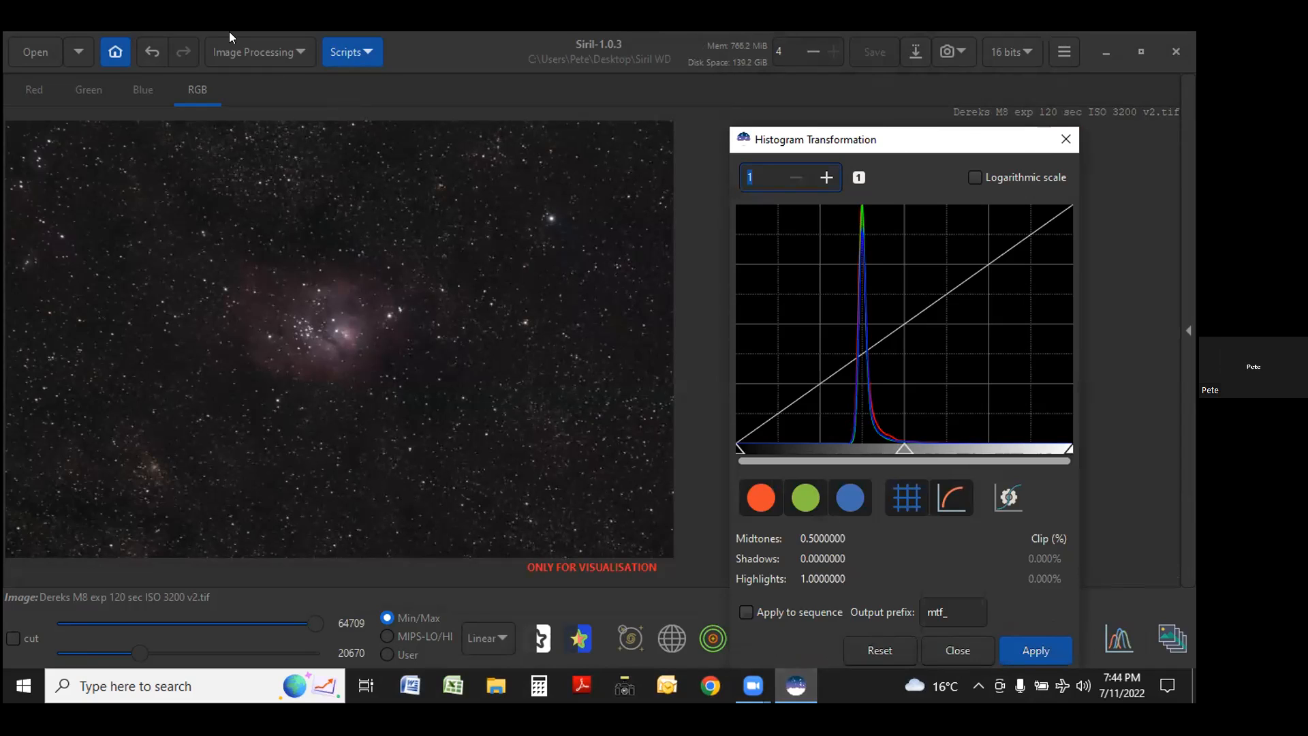
Check the Generalised Hyperbolic Transformation settings, and try a midtones value of 0.4378238 in the Histogram Transformation without applying it.
click(314, 59)
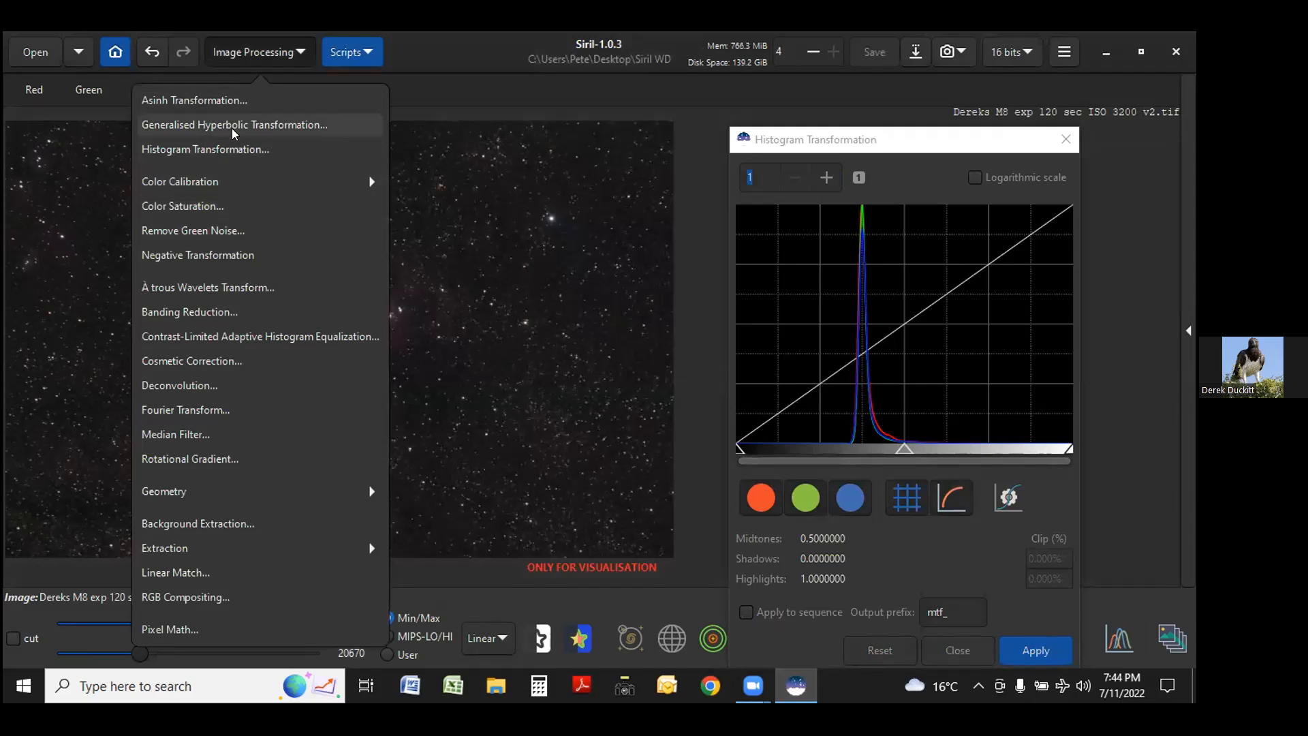
click(236, 126)
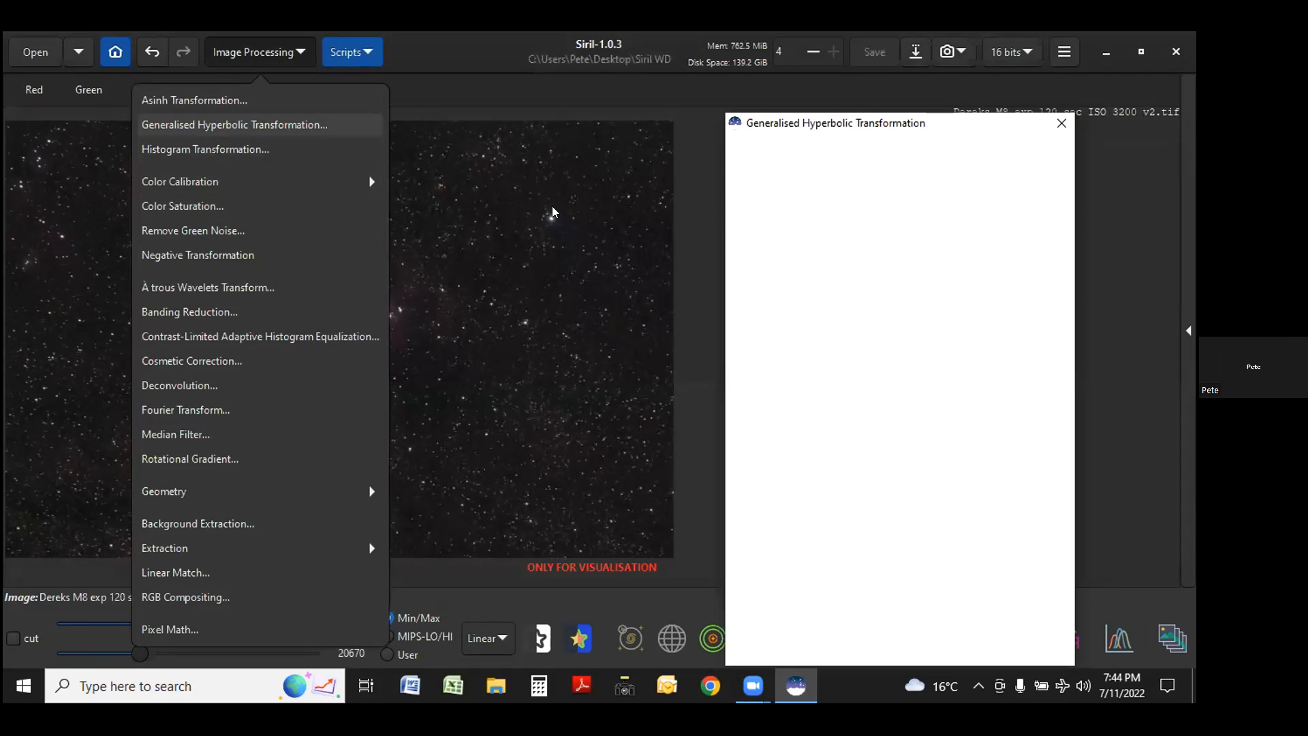
drag(878, 134, 505, 103)
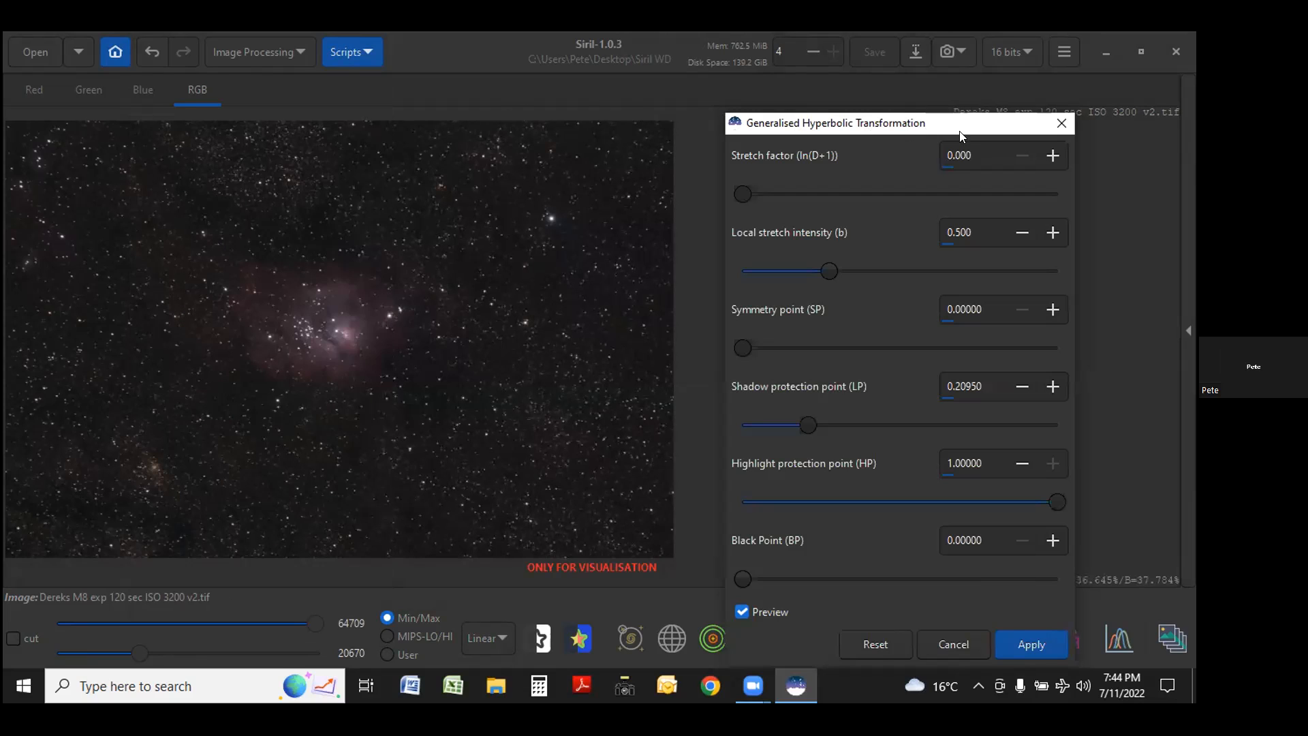
drag(562, 101, 383, 91)
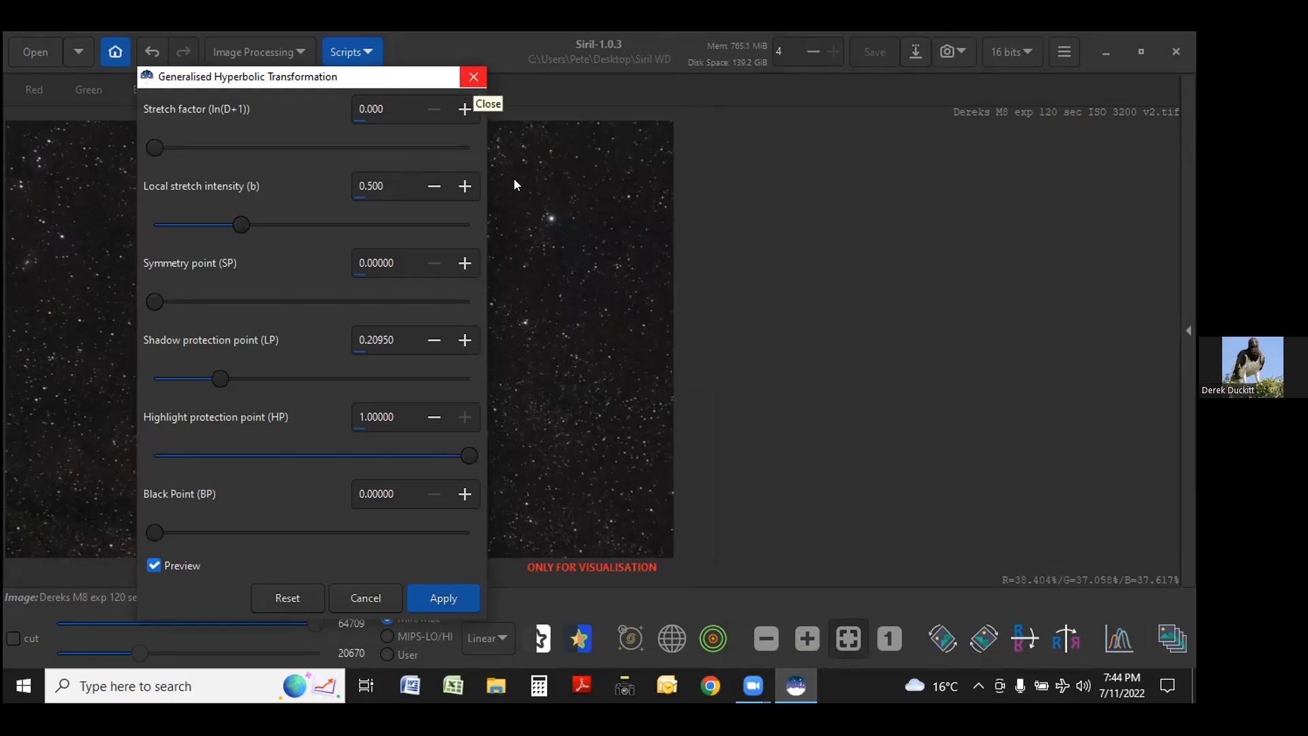
click(1123, 639)
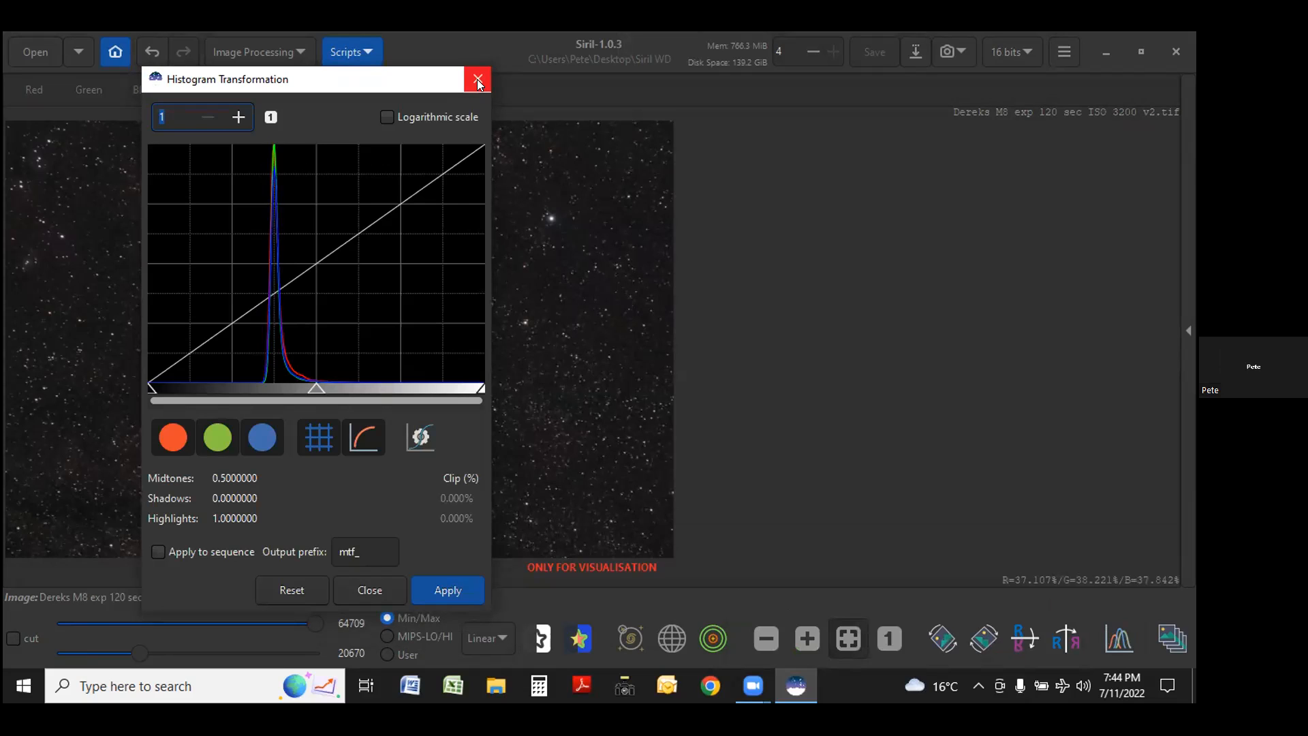
drag(316, 387, 292, 386)
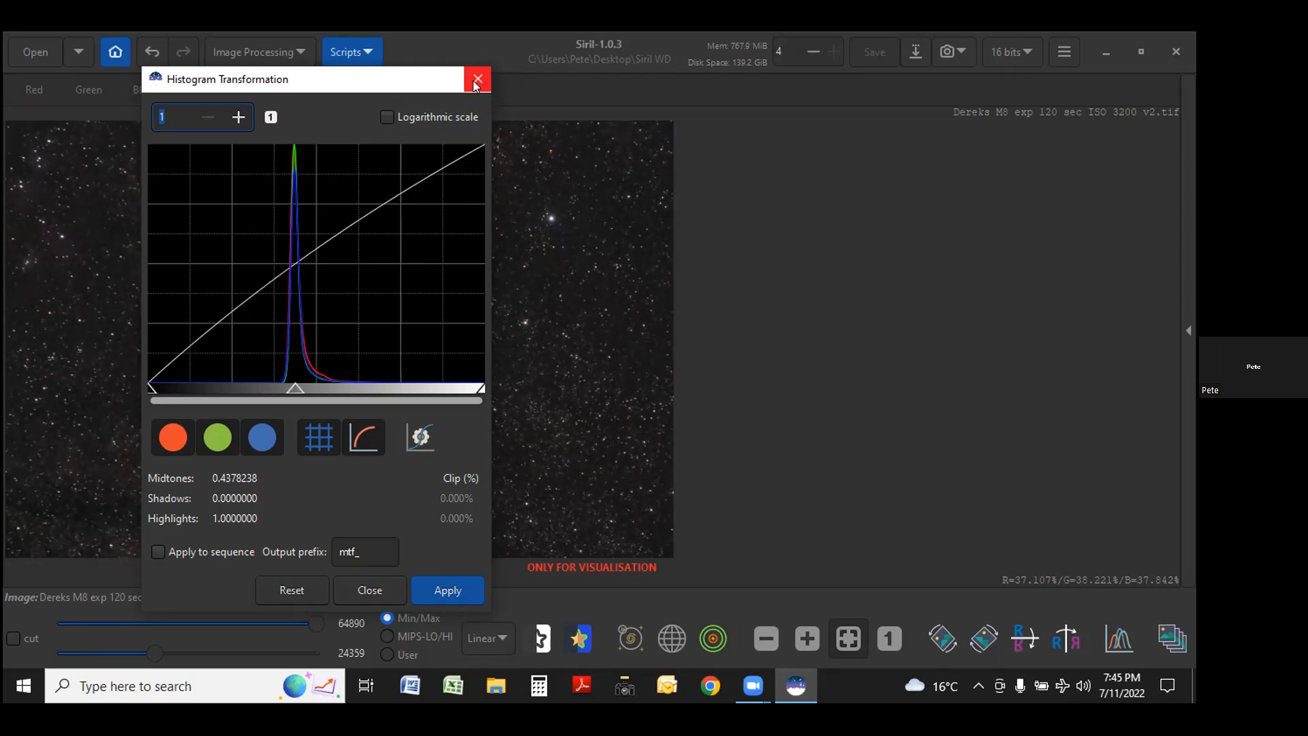
Try a symmetry point of 0.43017 in the Generalised Hyperbolic Transformation and close it without applying.
click(295, 60)
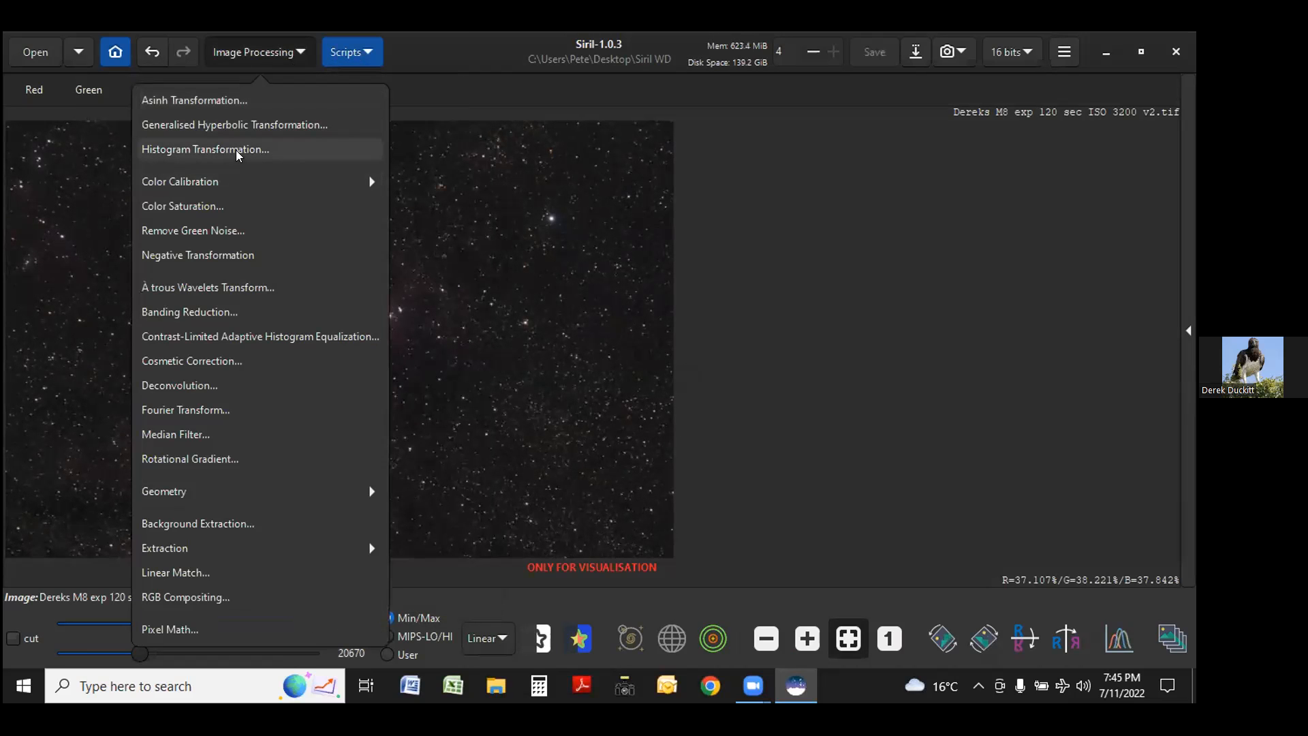
click(245, 125)
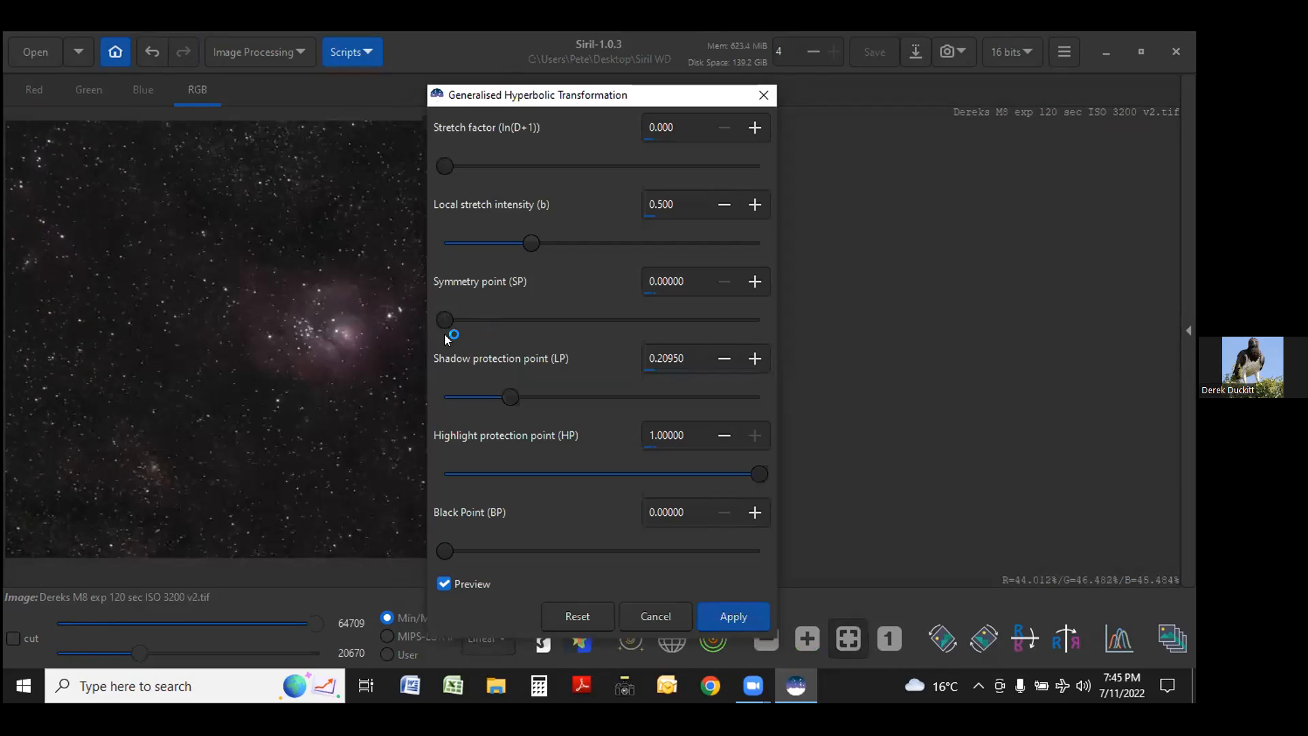
drag(443, 319, 529, 320)
click(590, 319)
click(579, 321)
click(577, 321)
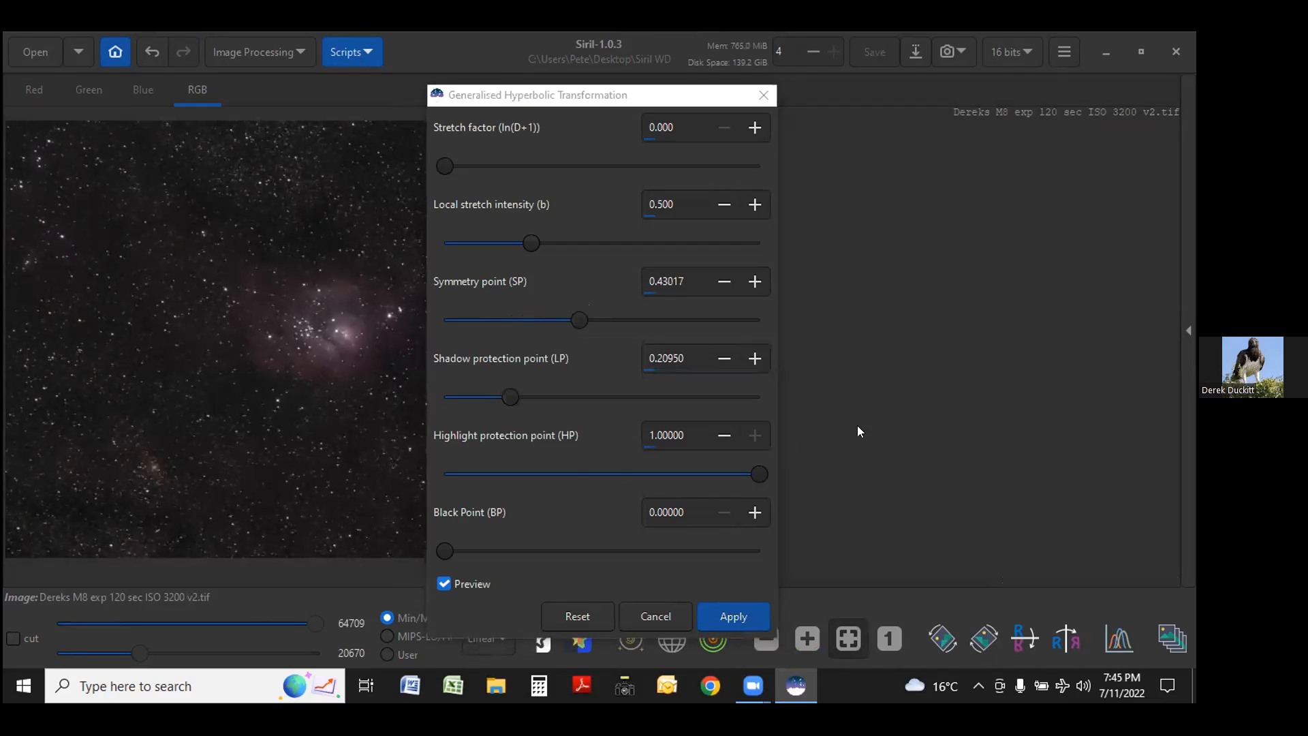
click(759, 97)
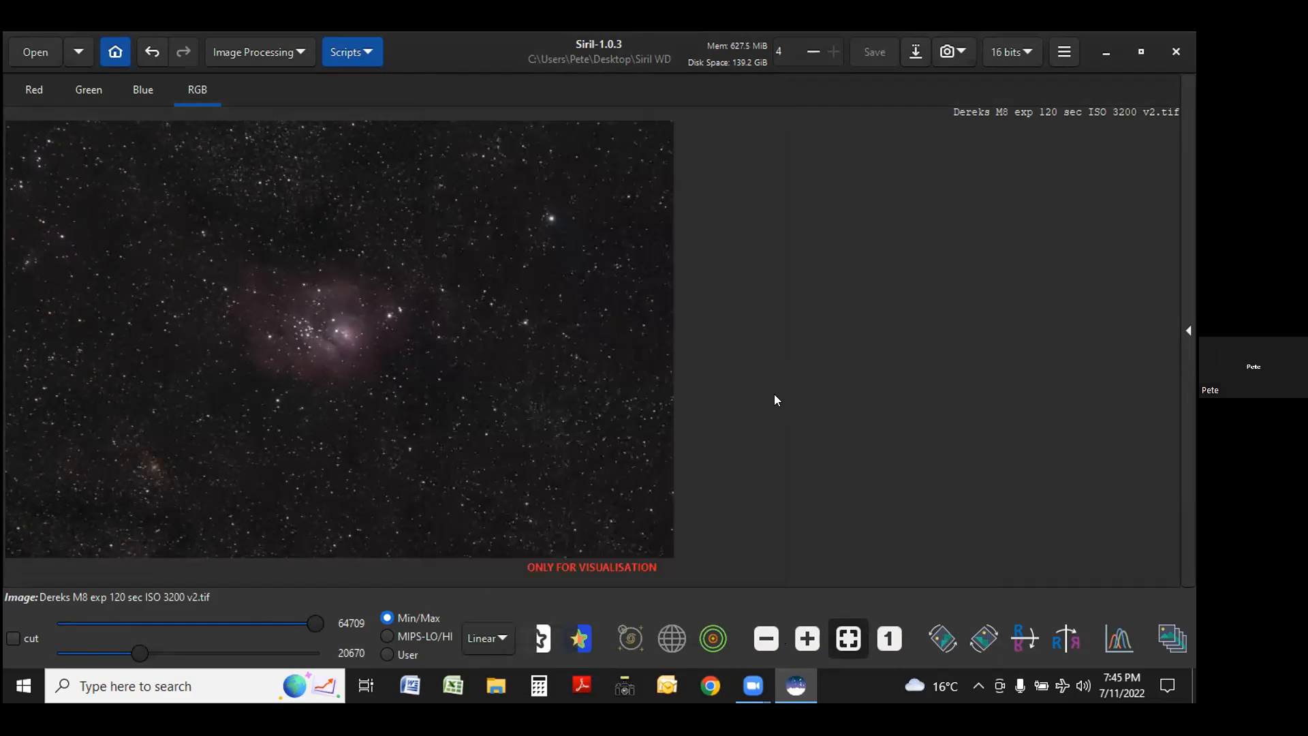
Minimise Siril, launch starnetGUI.exe from the inner StarNetv2GUI_Win folder to look at its input and output settings, and close it.
click(1101, 53)
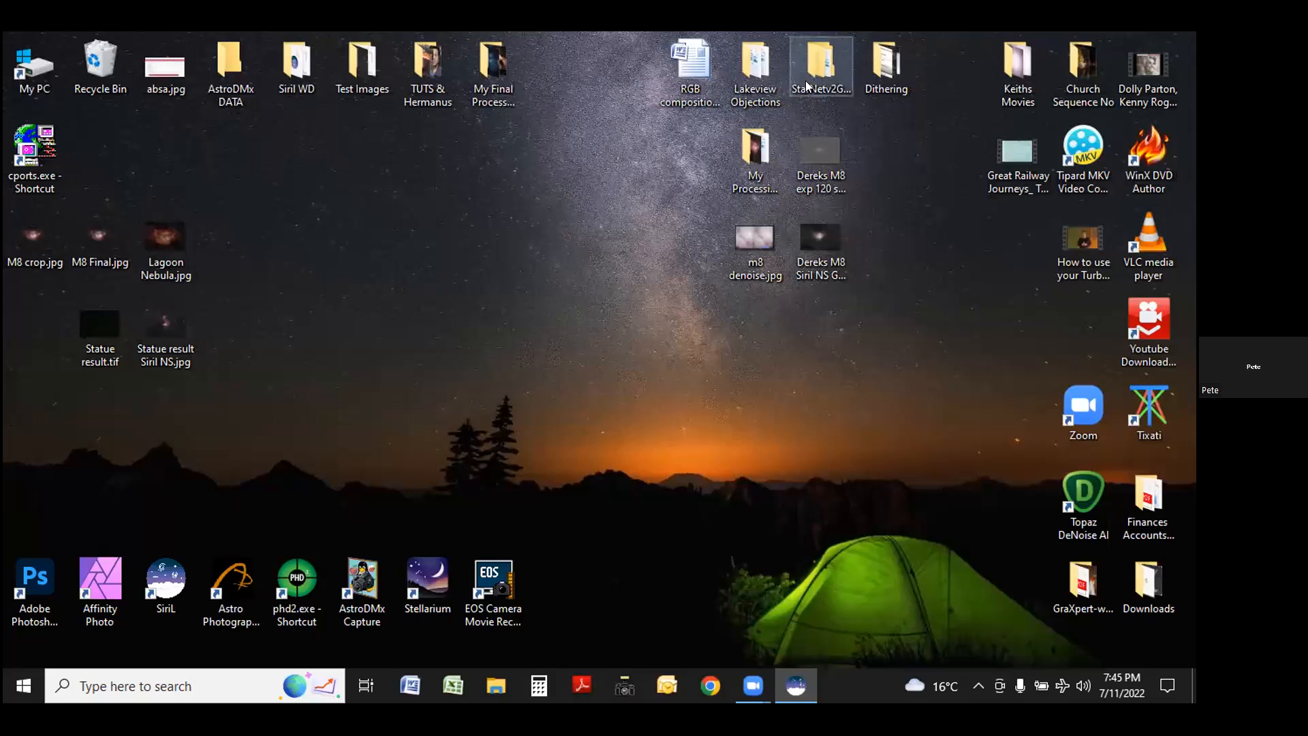
double_click(812, 64)
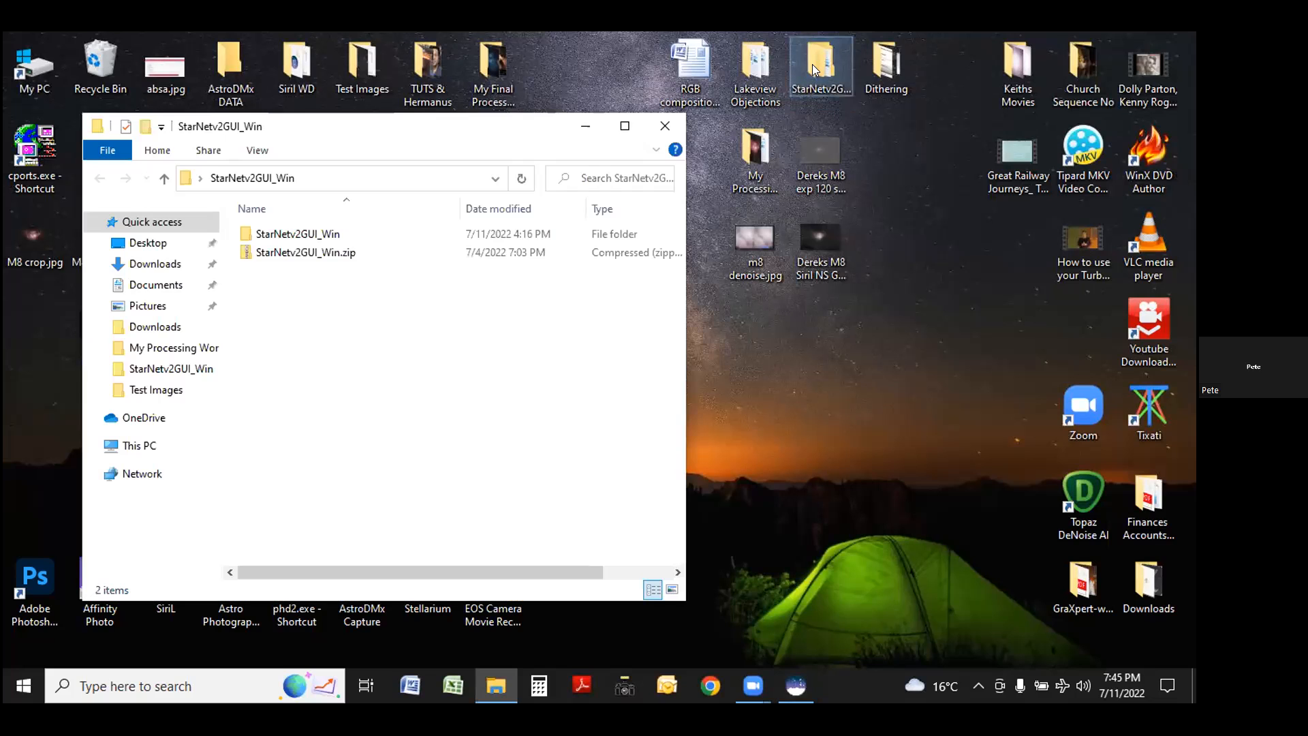
click(319, 235)
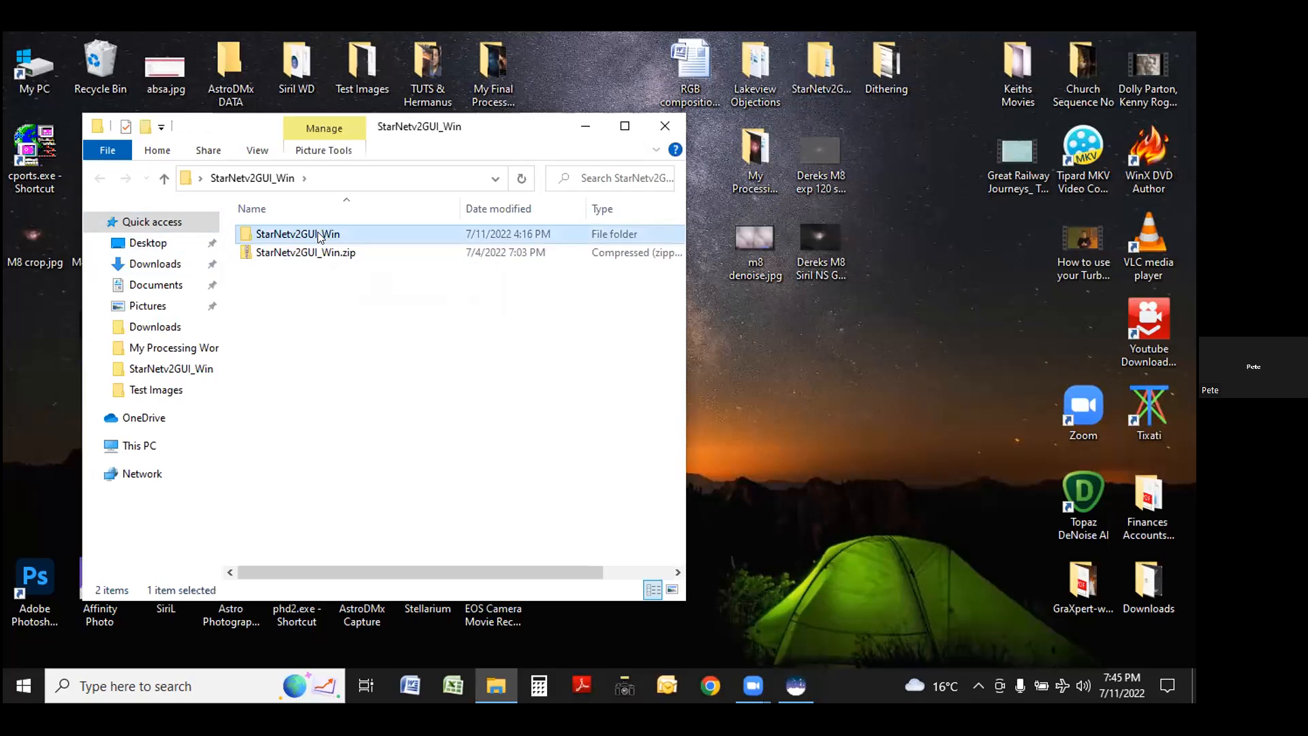
double_click(319, 235)
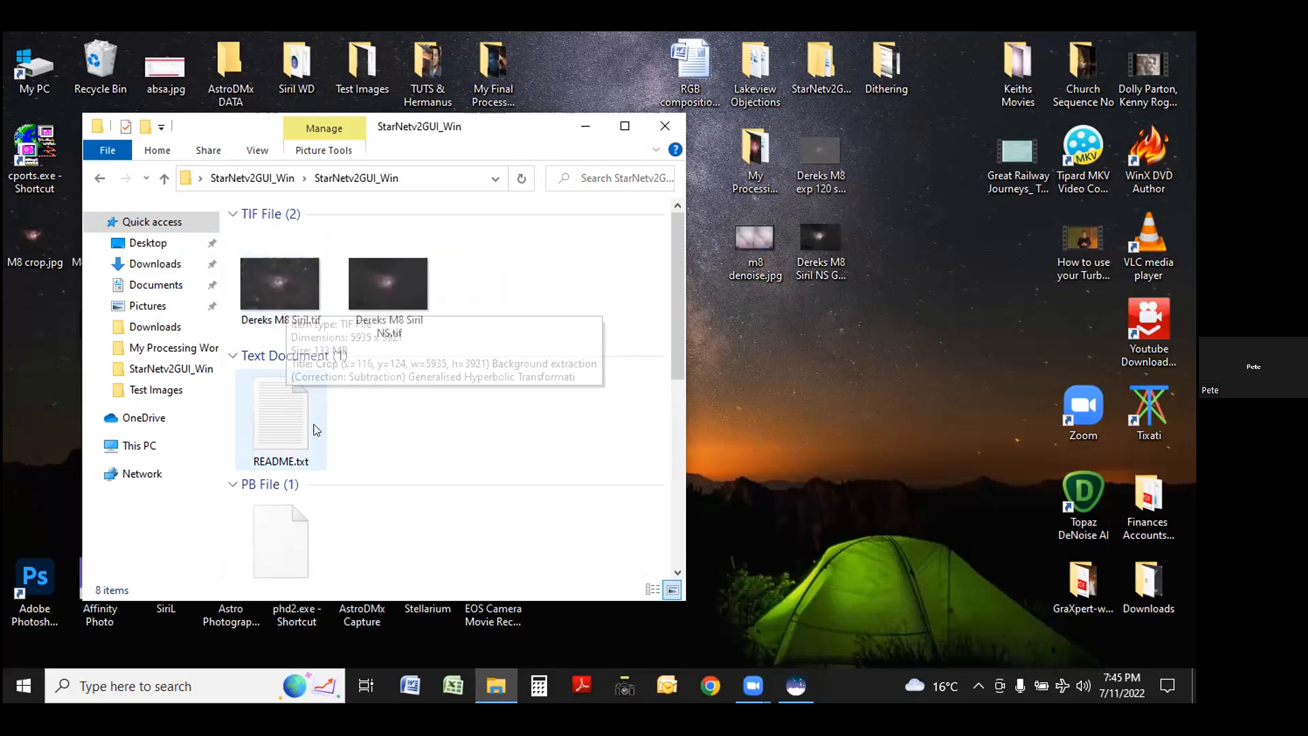
scroll(280, 409, down, 5)
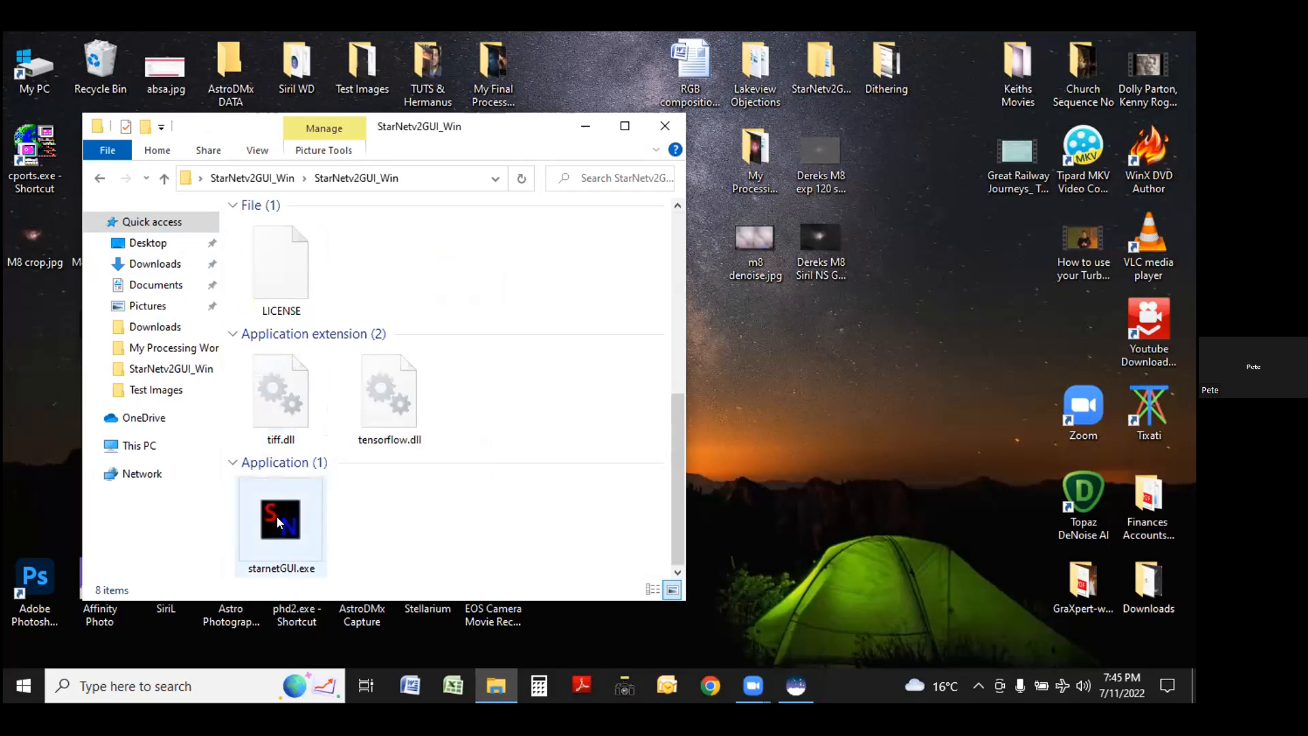
double_click(257, 540)
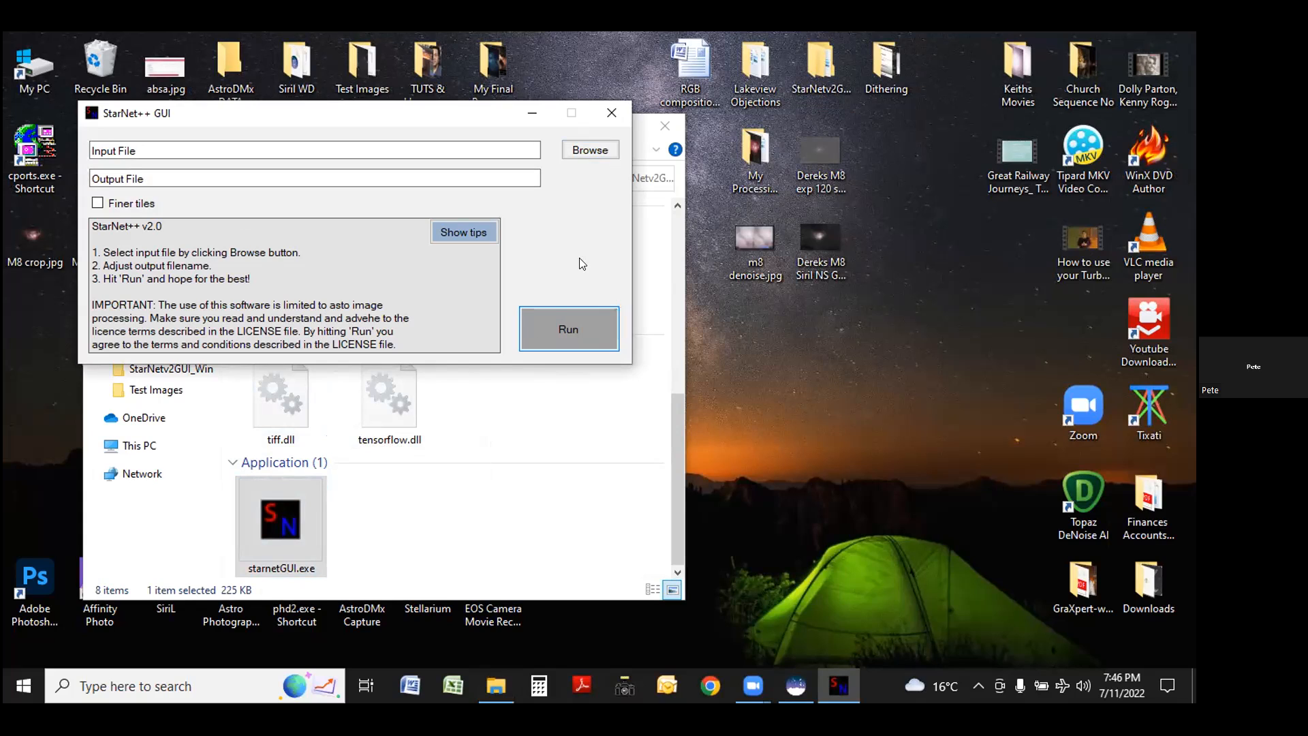
click(605, 113)
View the starry M8 Siril TIFF and its starless NS version from the StarNetv2GUI_Win folder.
scroll(678, 443, up, 10)
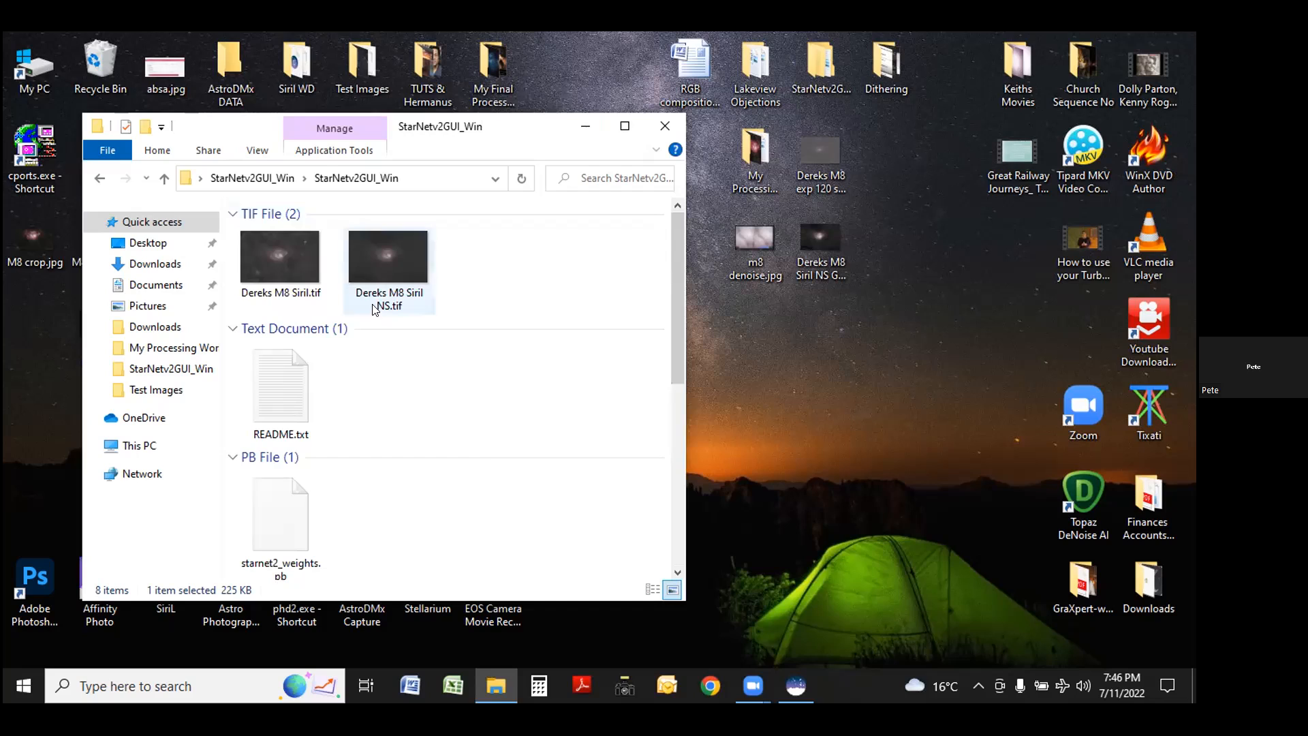
double_click(270, 255)
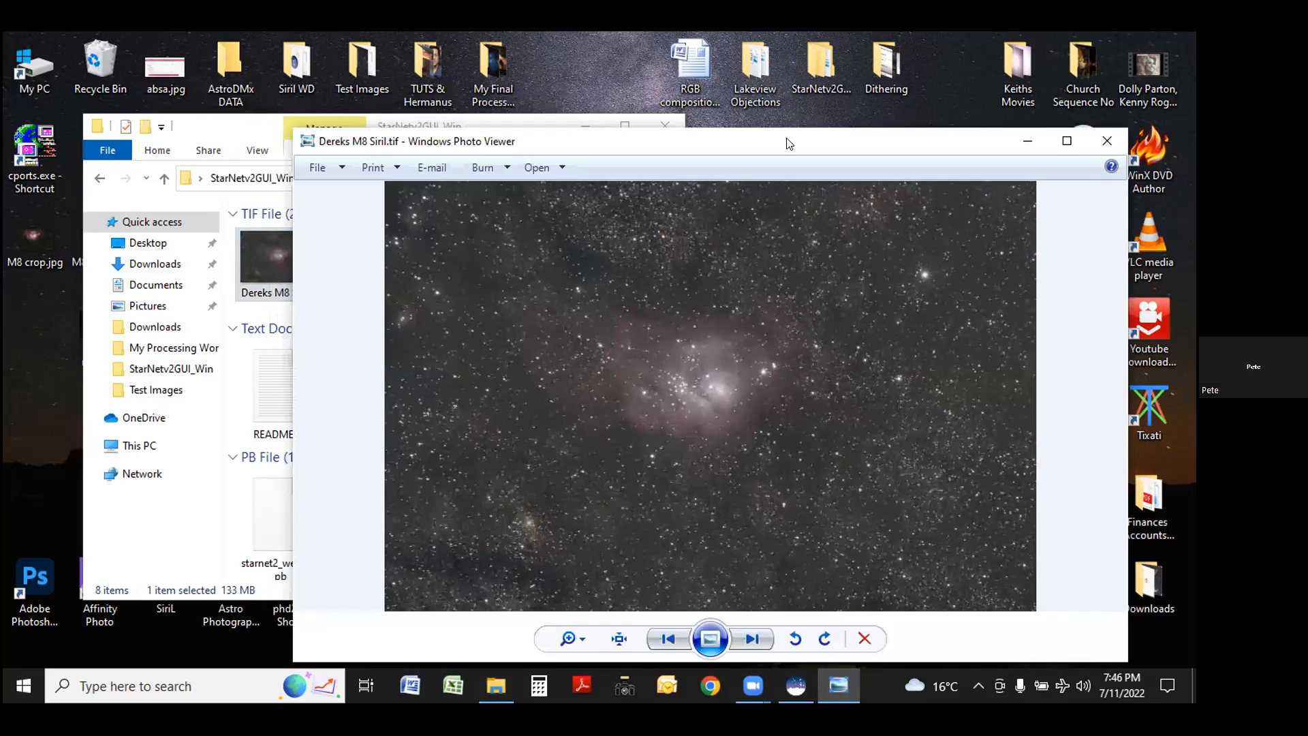
click(230, 128)
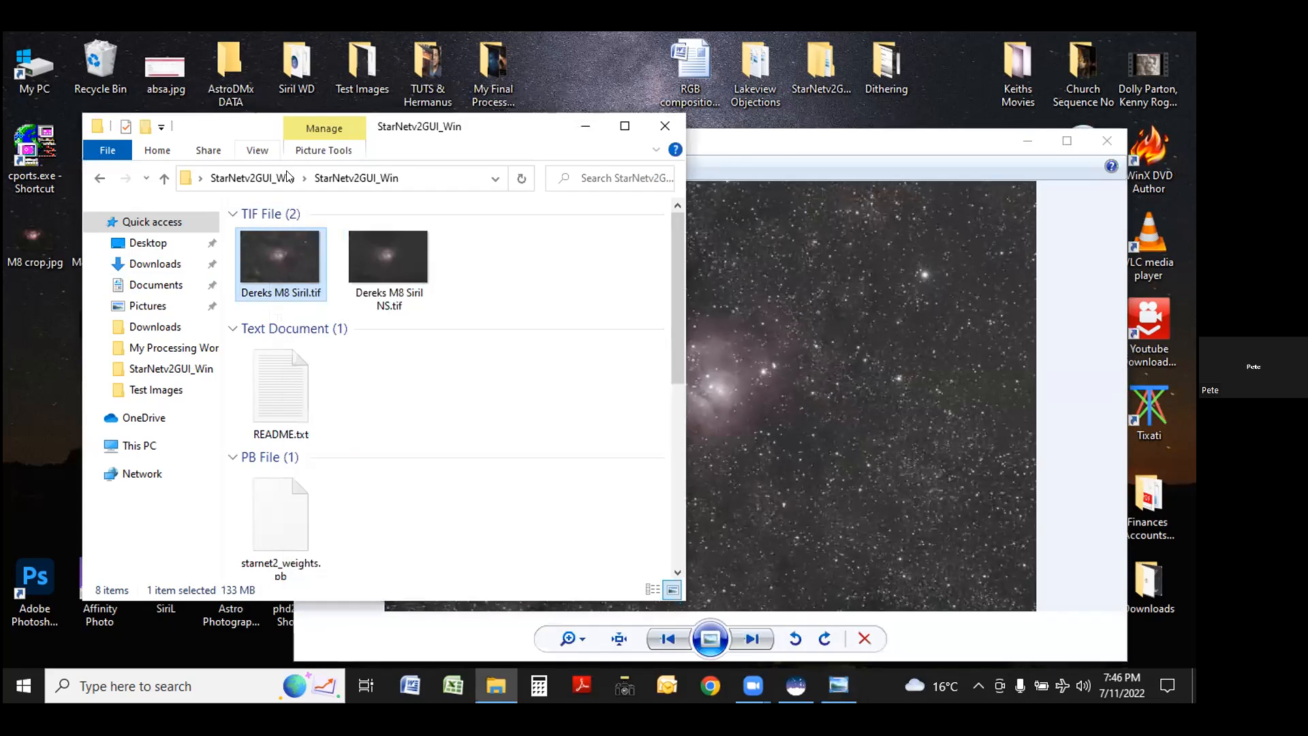
double_click(389, 251)
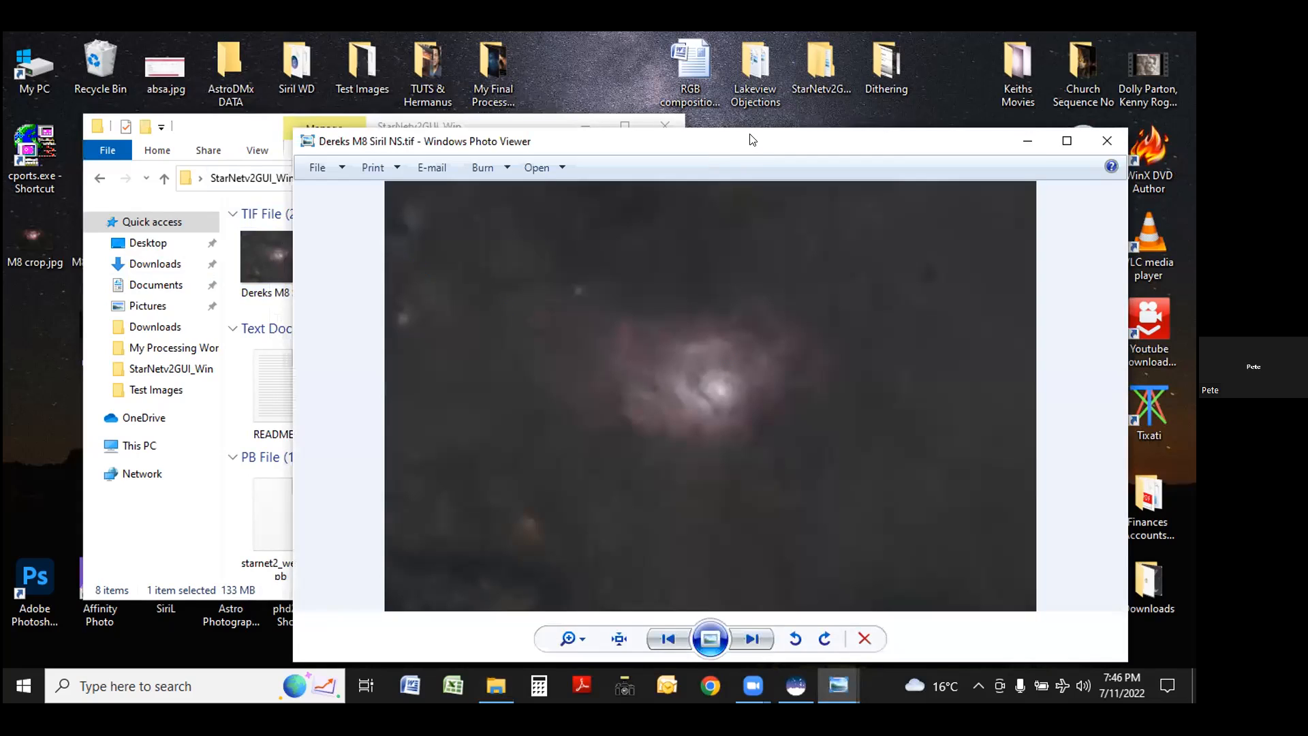
drag(751, 141, 637, 74)
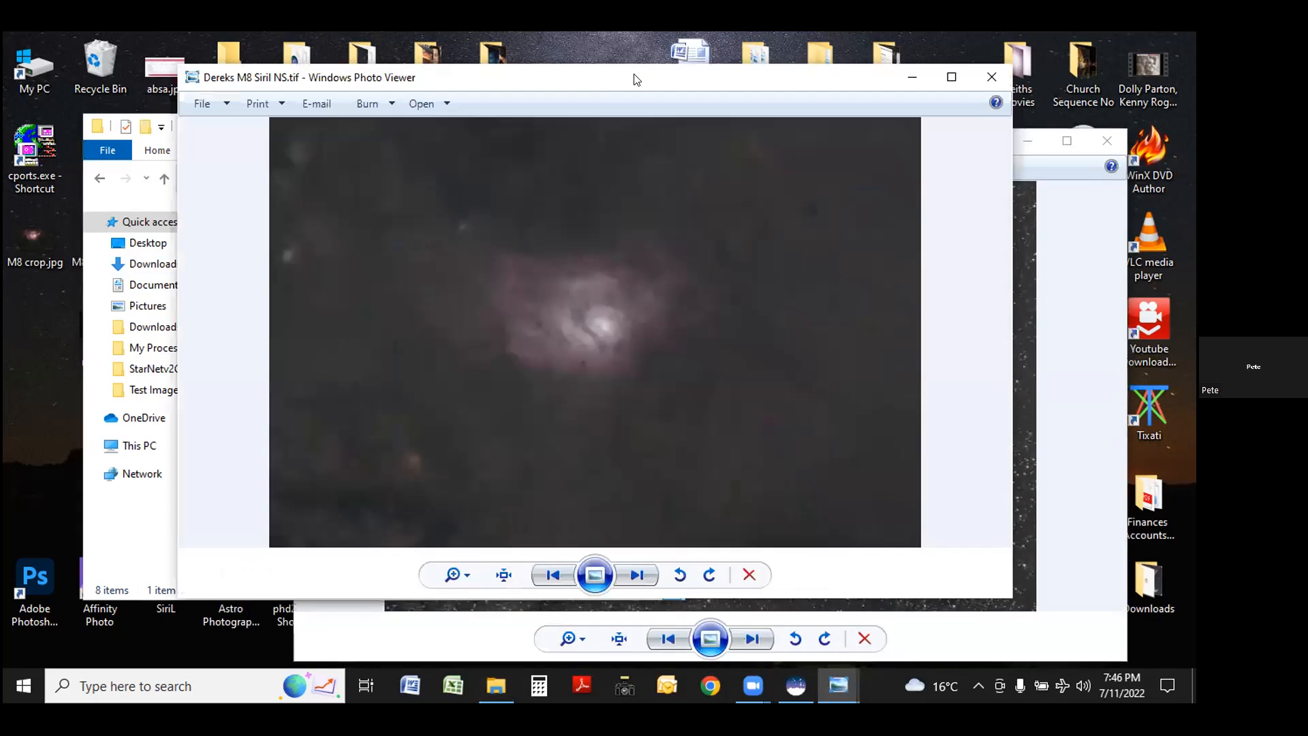
click(991, 81)
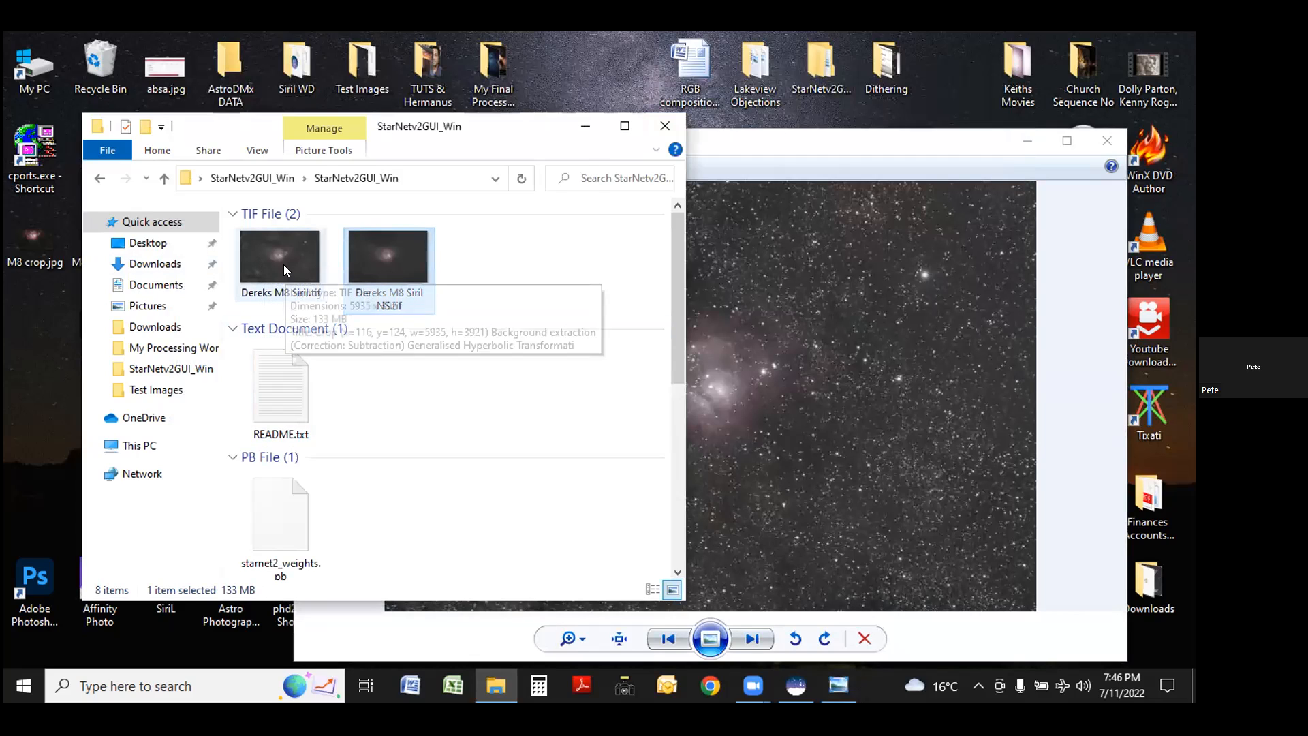
Open the starry M8 Siril TIFF in Photoshop and bring the whole Photoshop window into view.
right_click(285, 271)
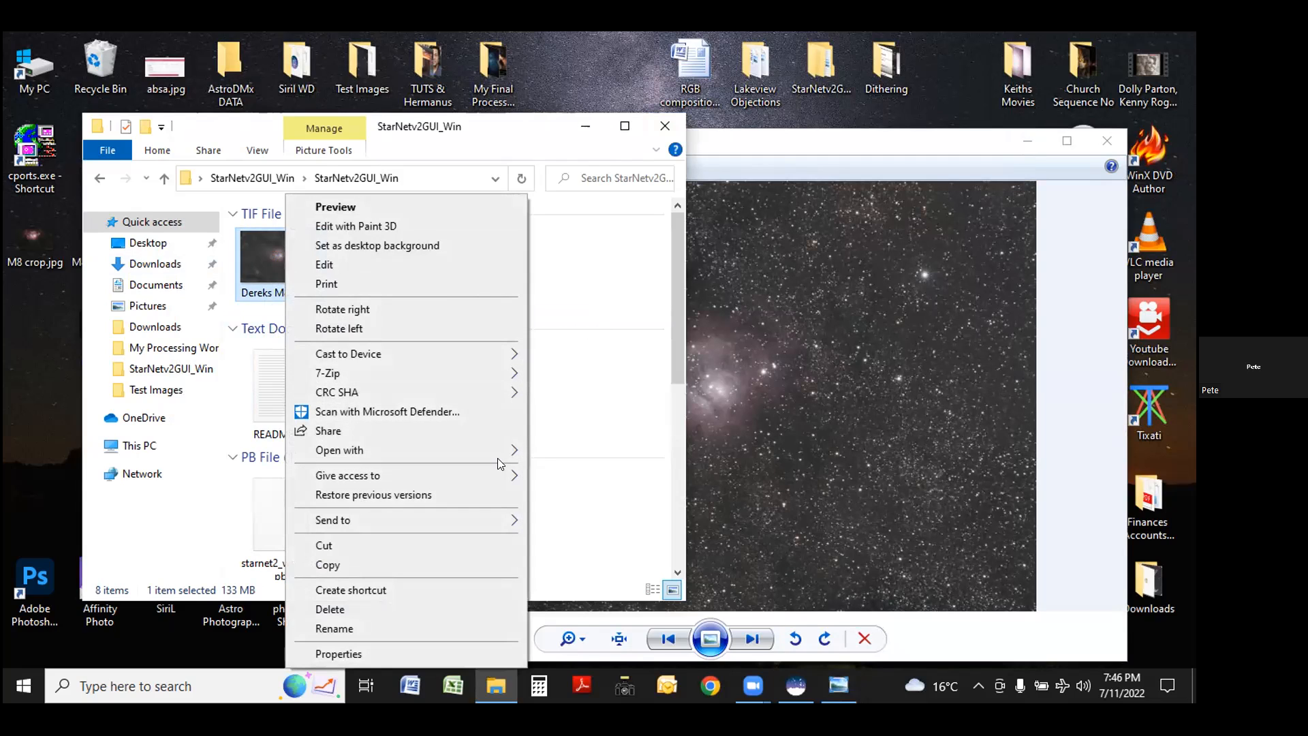
click(539, 451)
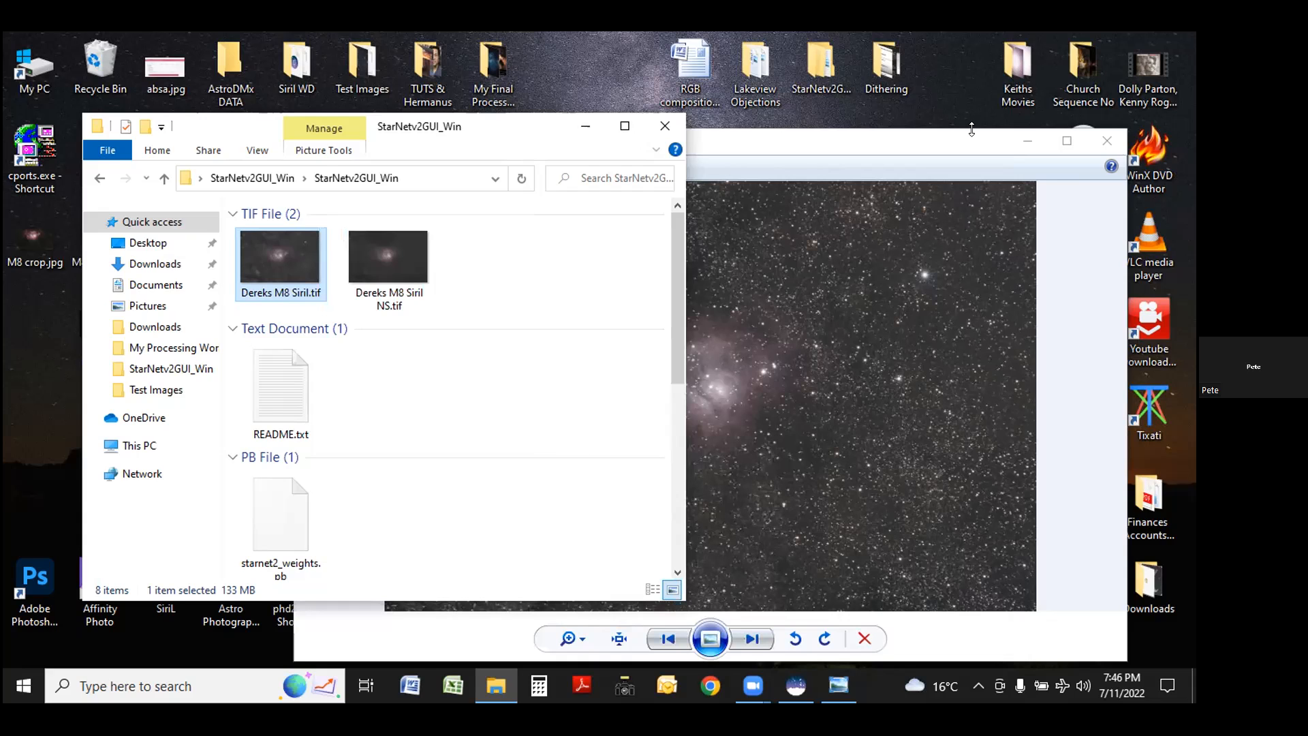
click(1027, 141)
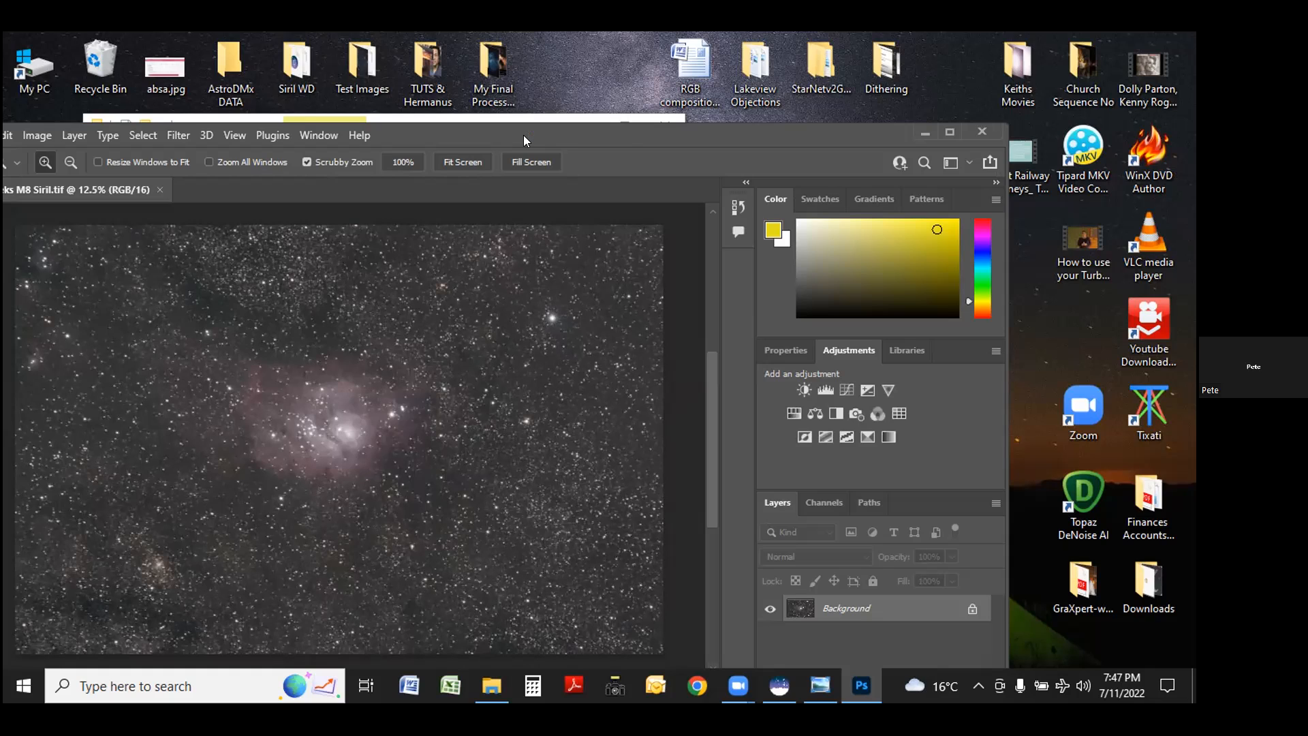
drag(625, 138, 727, 135)
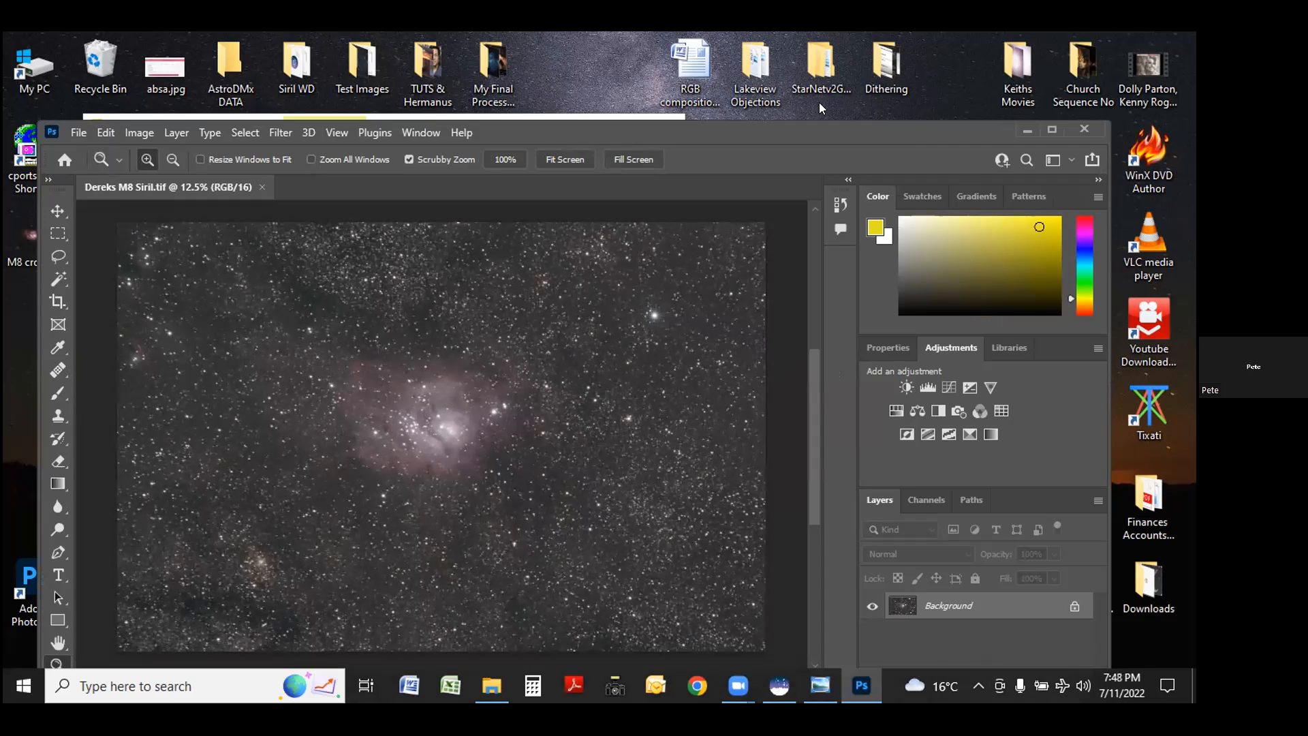
Open the starless M8 Siril NS TIFF from the inner StarNetv2GUI_Win folder as a second document in Photoshop.
double_click(819, 71)
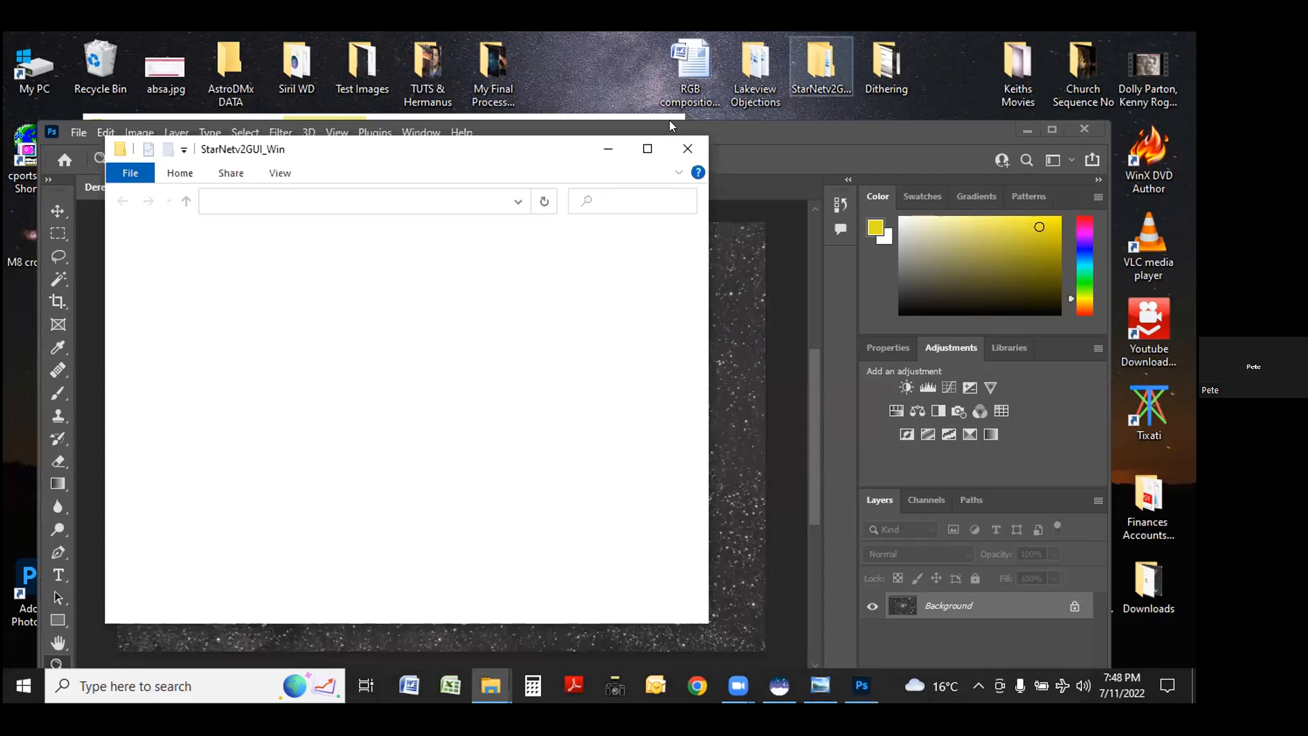
double_click(333, 257)
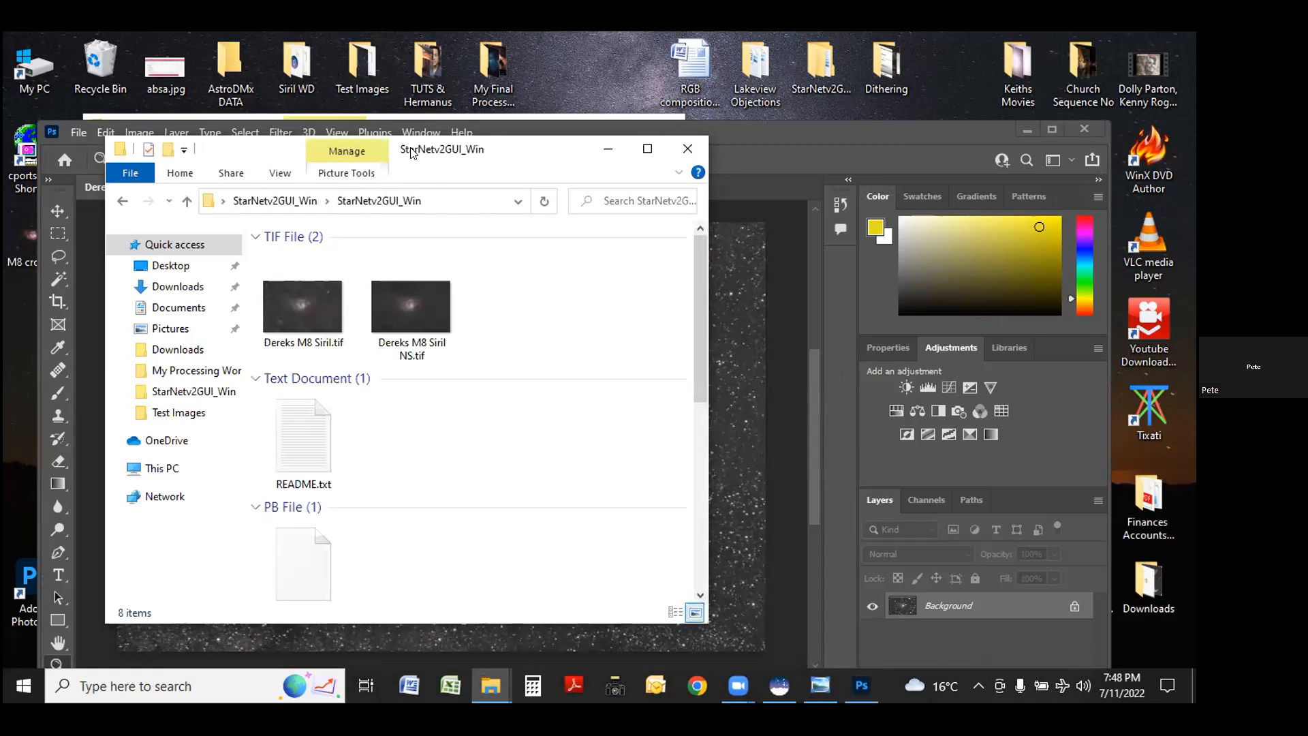
drag(410, 152, 881, 178)
click(871, 330)
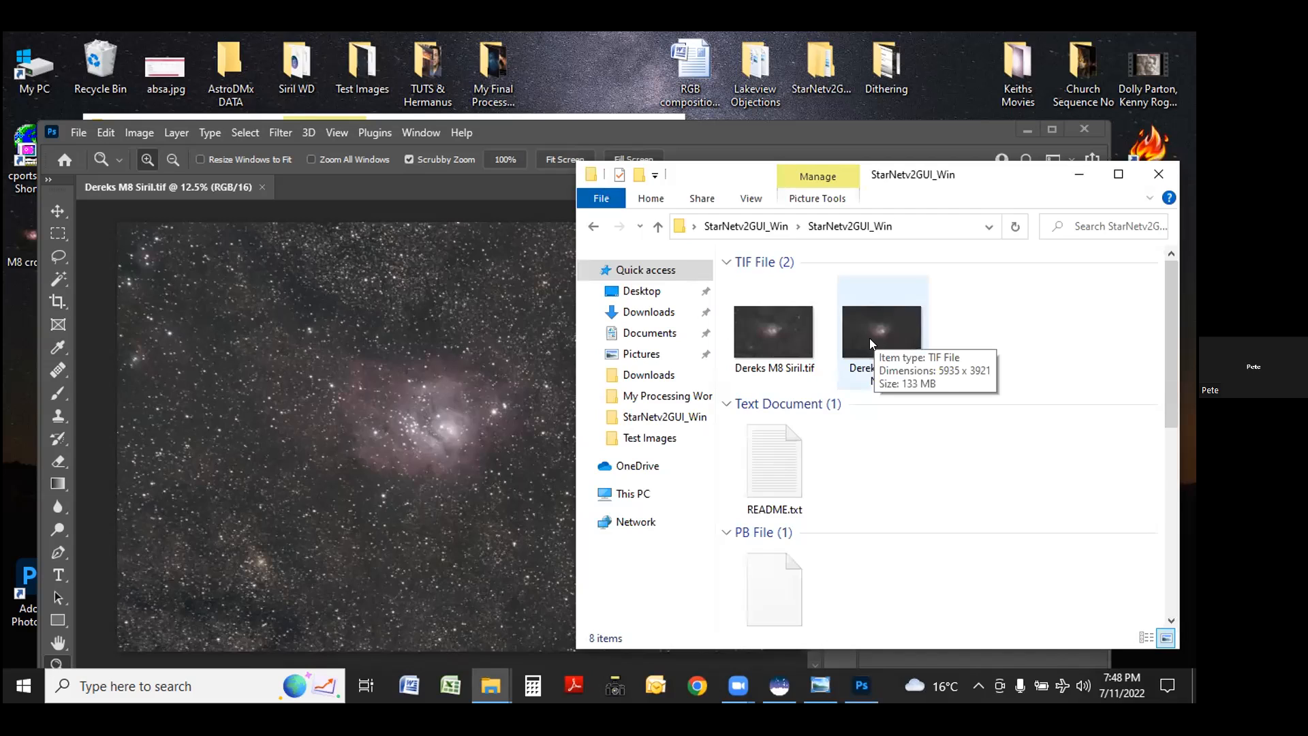
click(874, 331)
drag(873, 331, 424, 192)
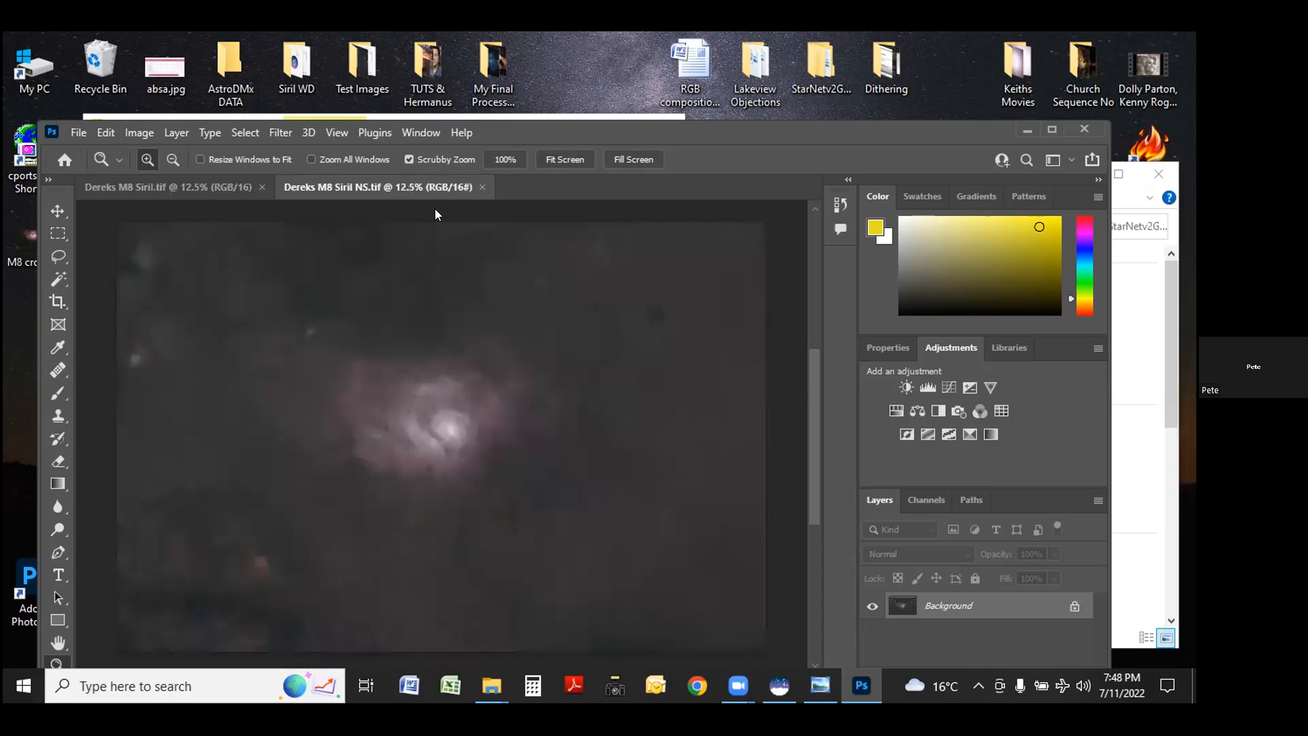
Maximise the Photoshop window and fit both the starless and the starry image to the screen.
click(1052, 129)
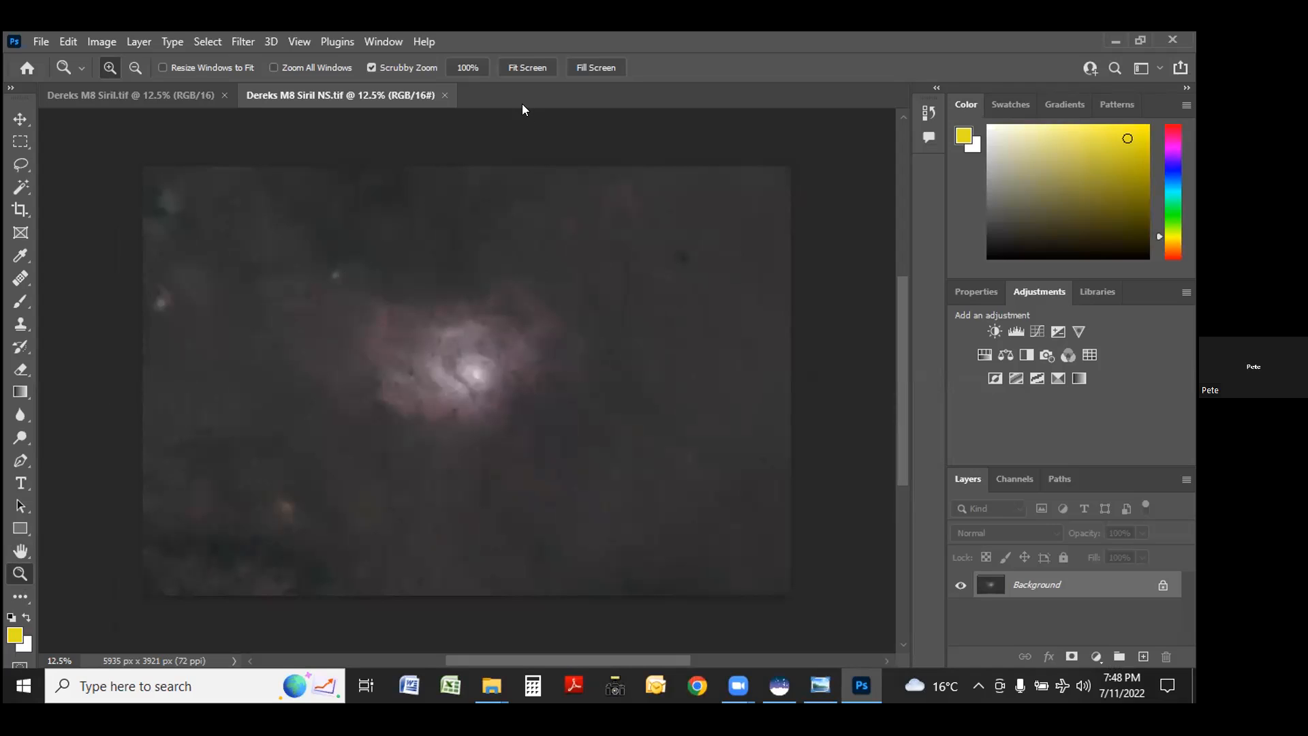
click(522, 67)
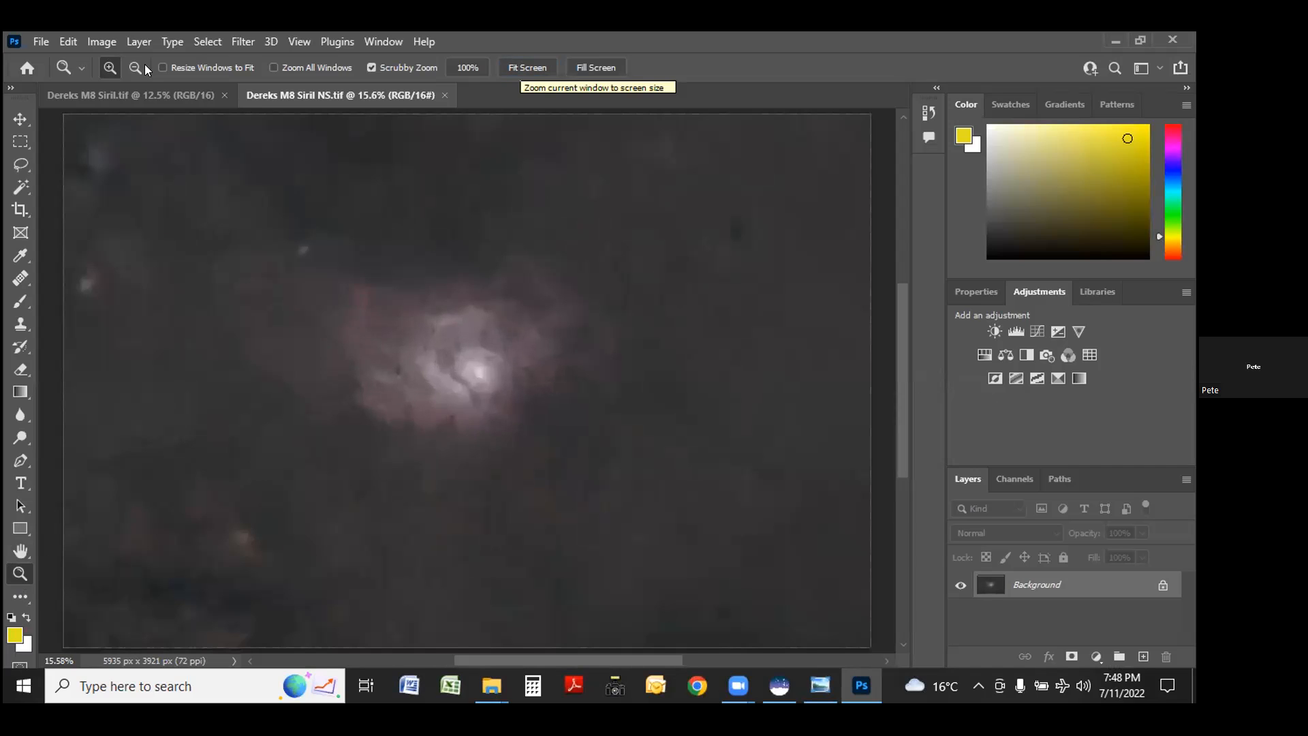
click(143, 98)
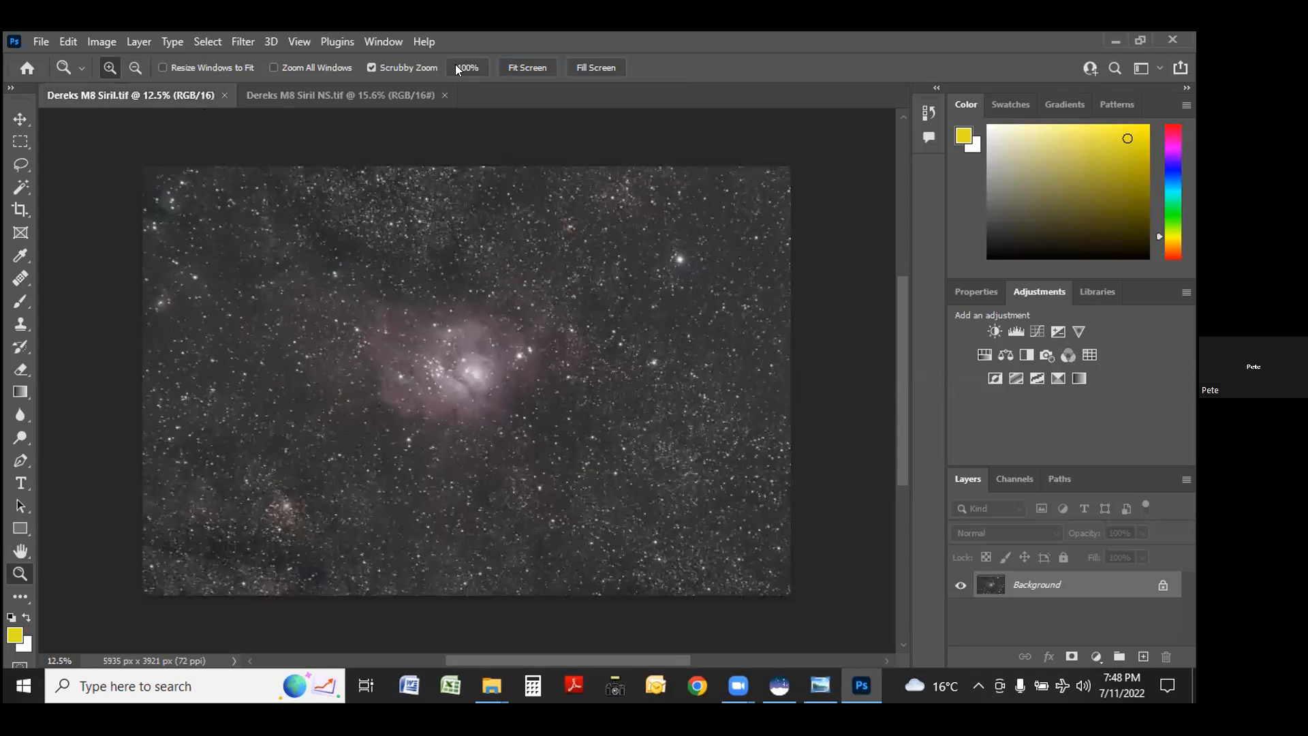
click(525, 68)
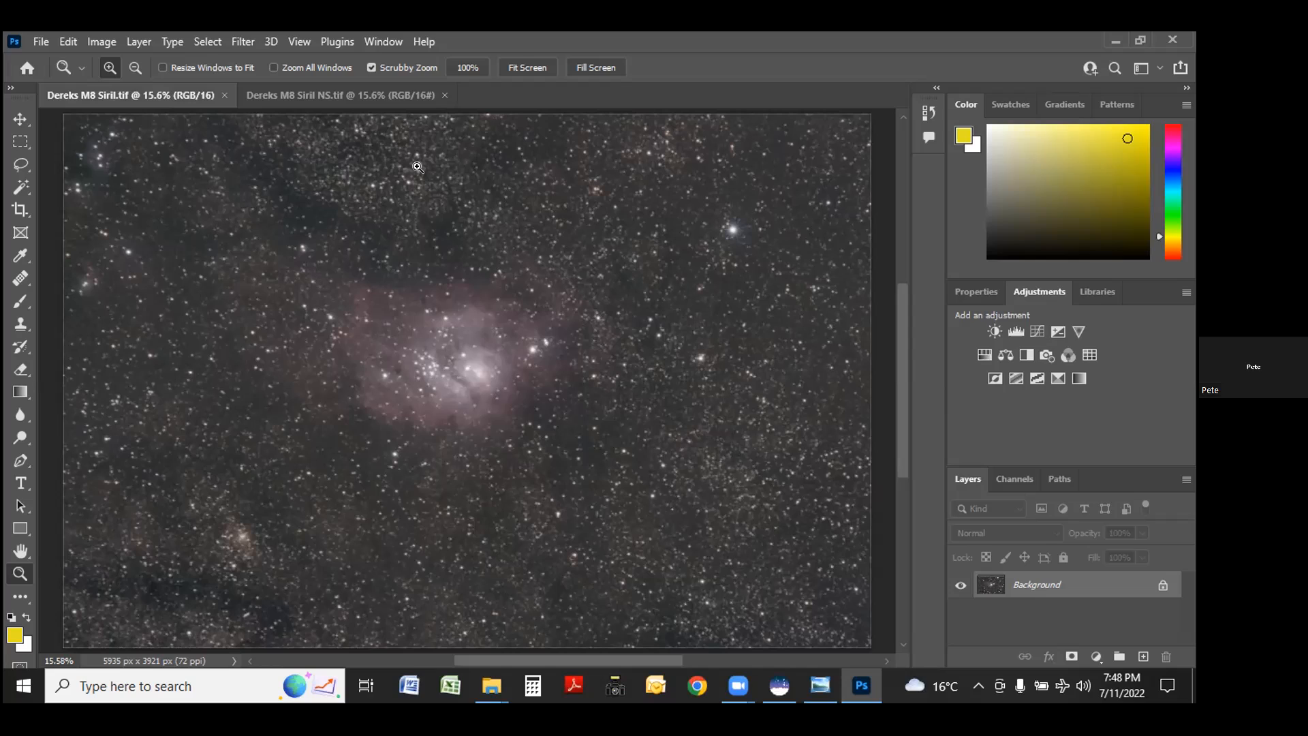
Apply the starless Dereks M8 Siril NS.tif to the starry image with Apply Image, using Subtract blending at 100% opacity, scale 1 and offset 0.
click(100, 42)
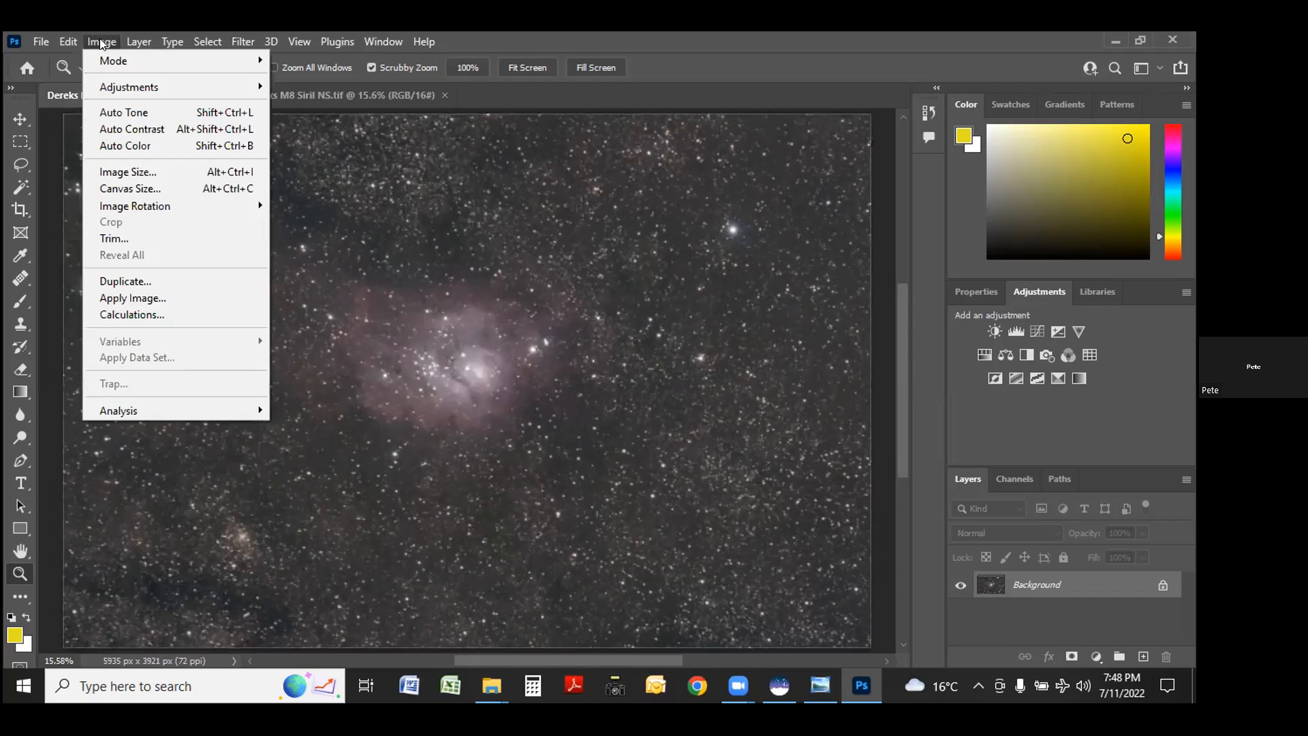
click(137, 300)
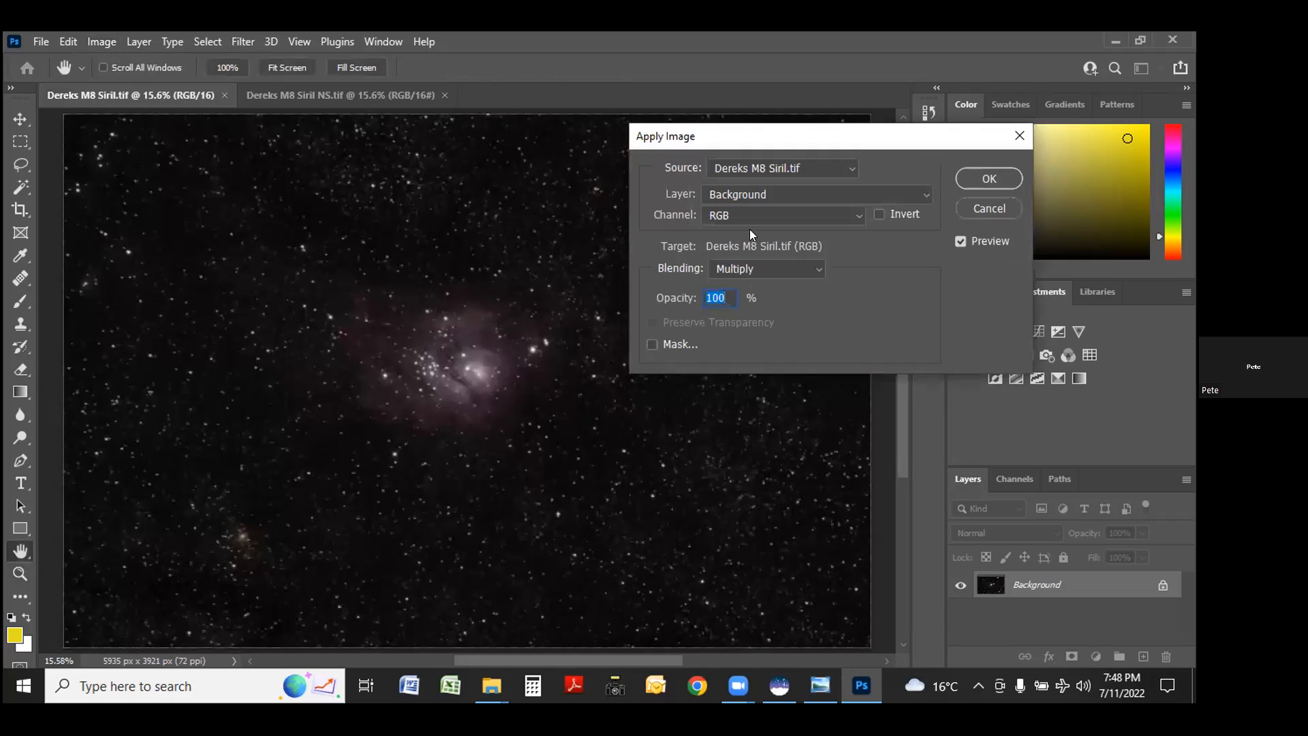
click(848, 168)
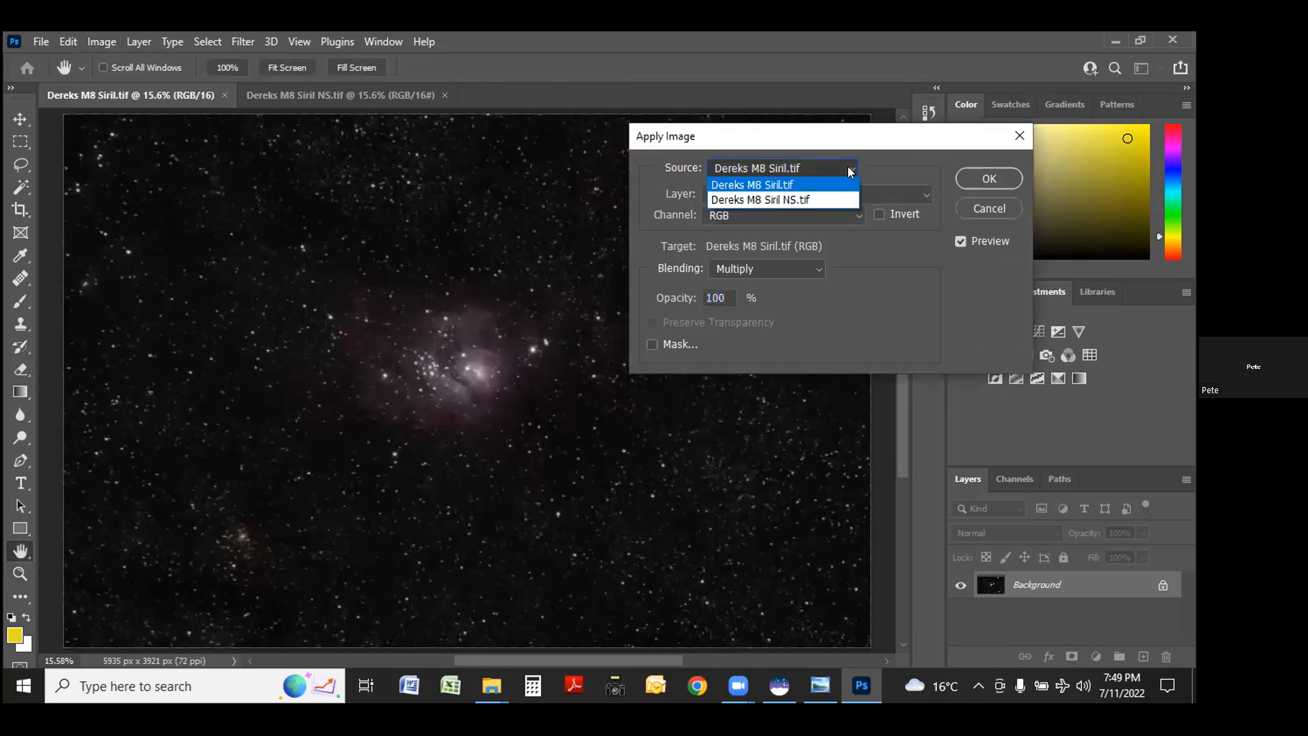
click(817, 194)
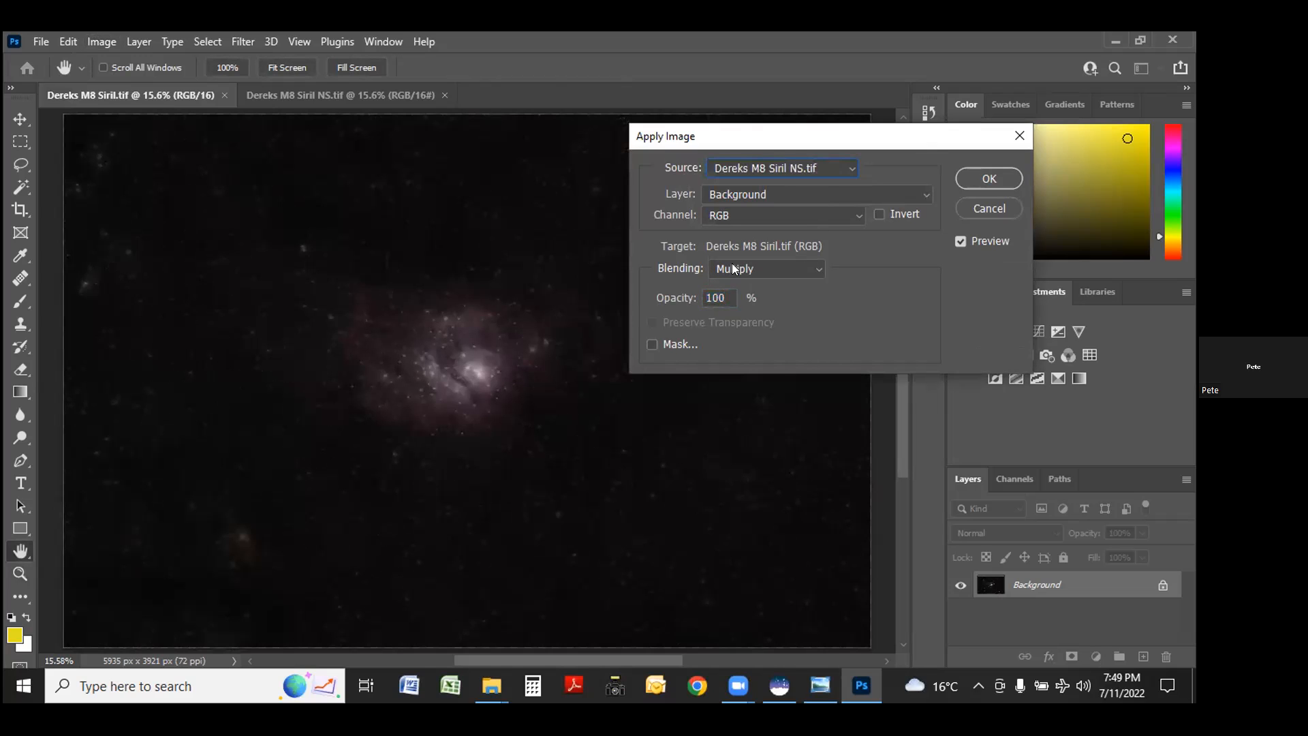
click(812, 269)
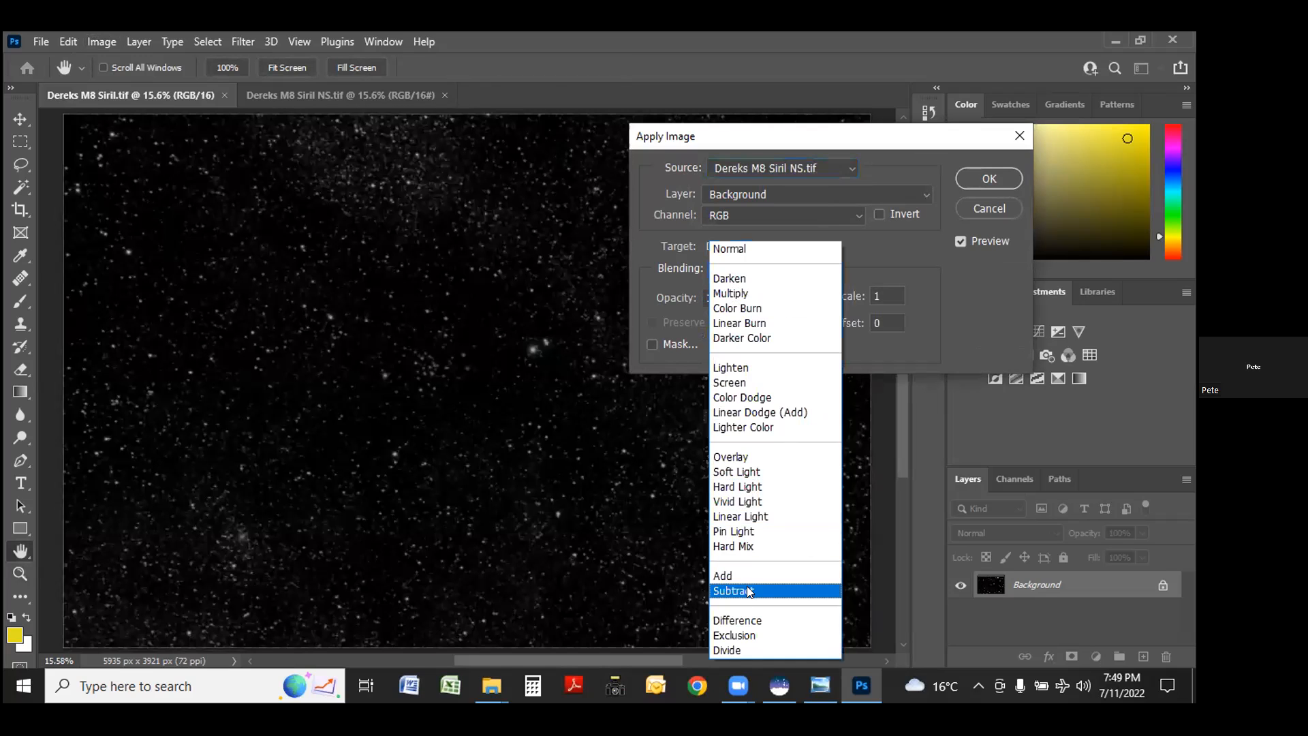
click(746, 591)
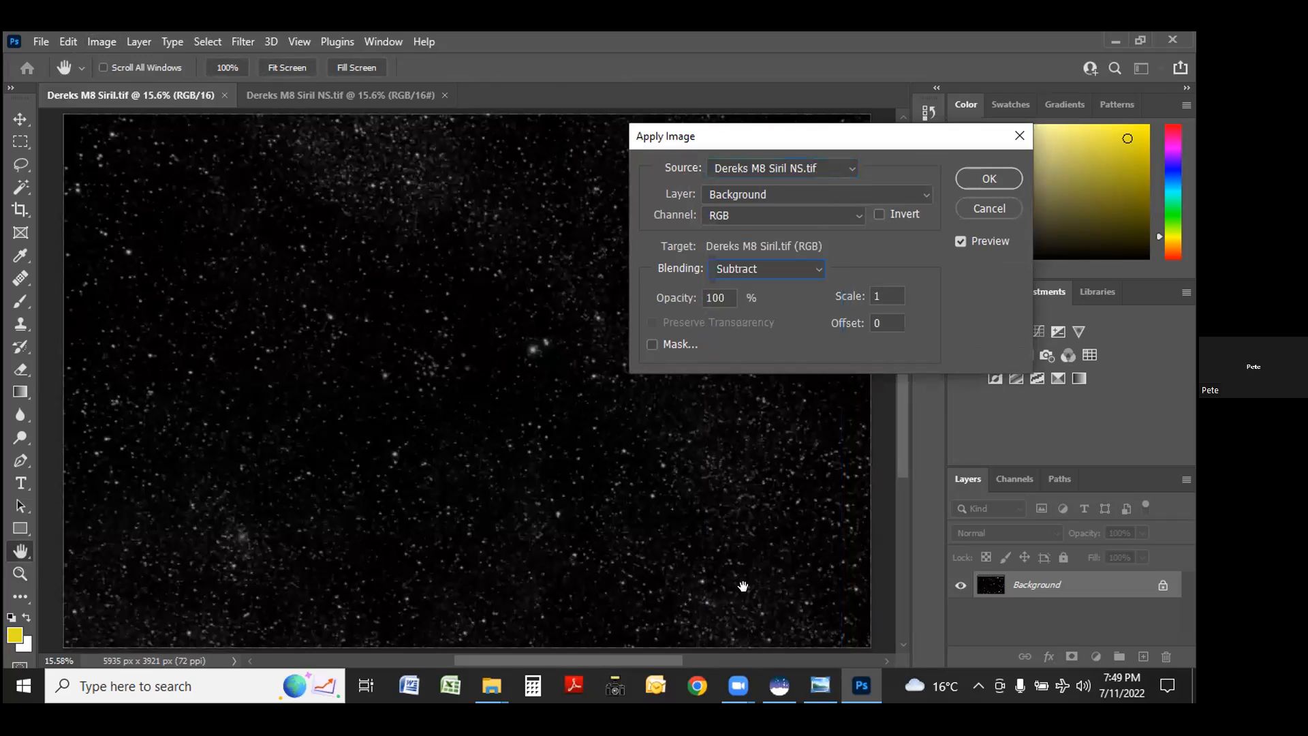
drag(850, 139, 699, 137)
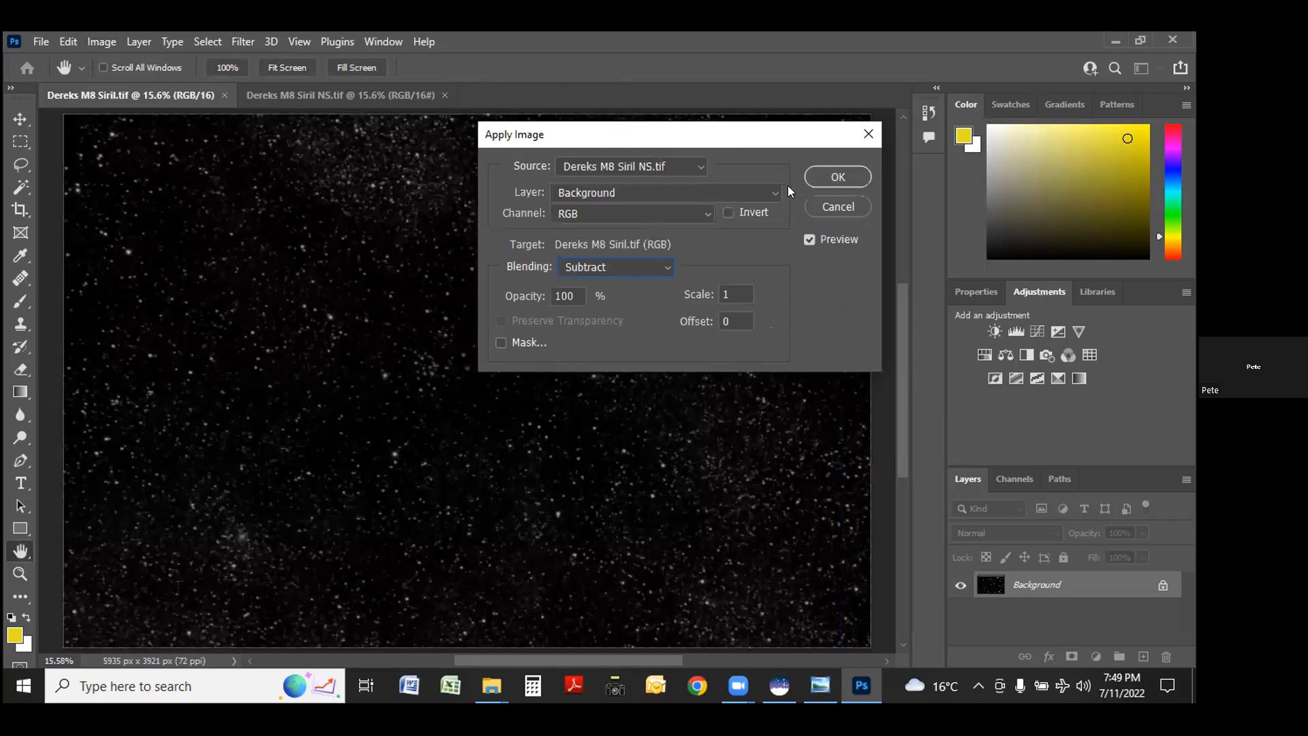
click(834, 176)
key(z)
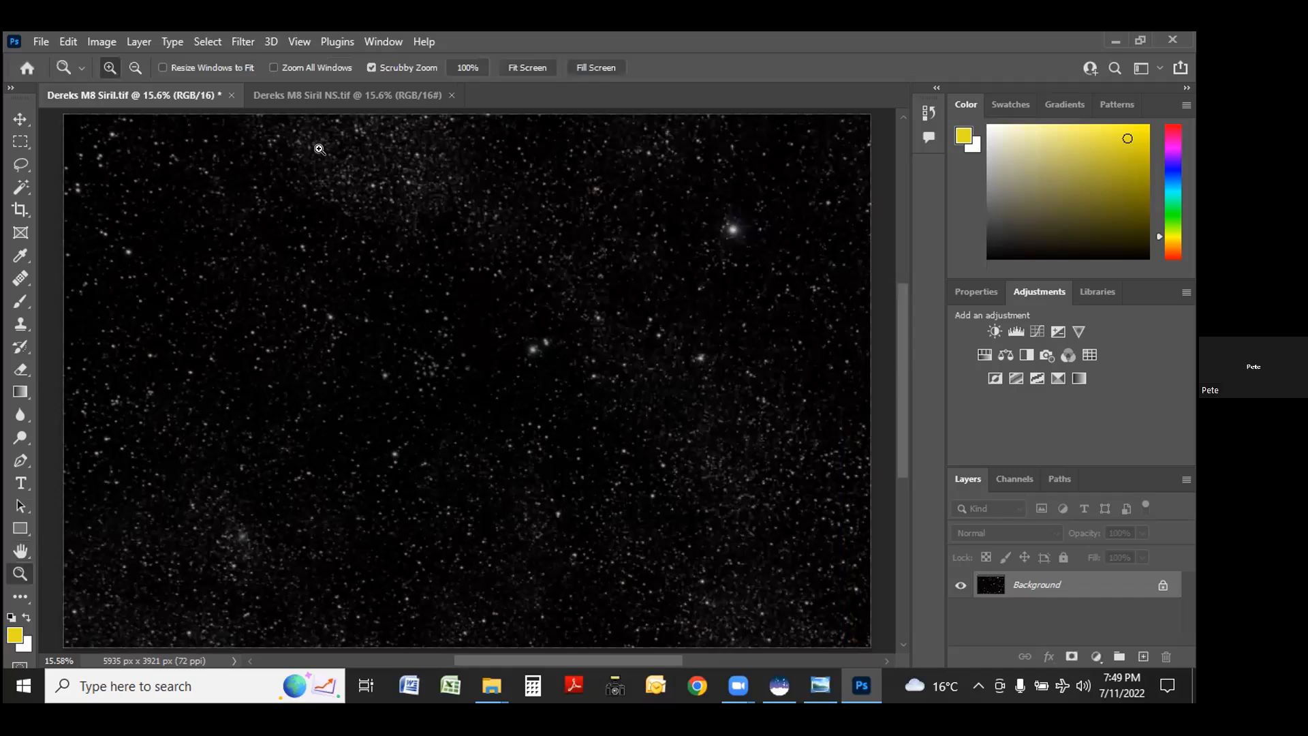
Darken the background of the starless NS image with a Levels adjustment, setting the black input to 18 and slightly lifting the midtones.
click(355, 95)
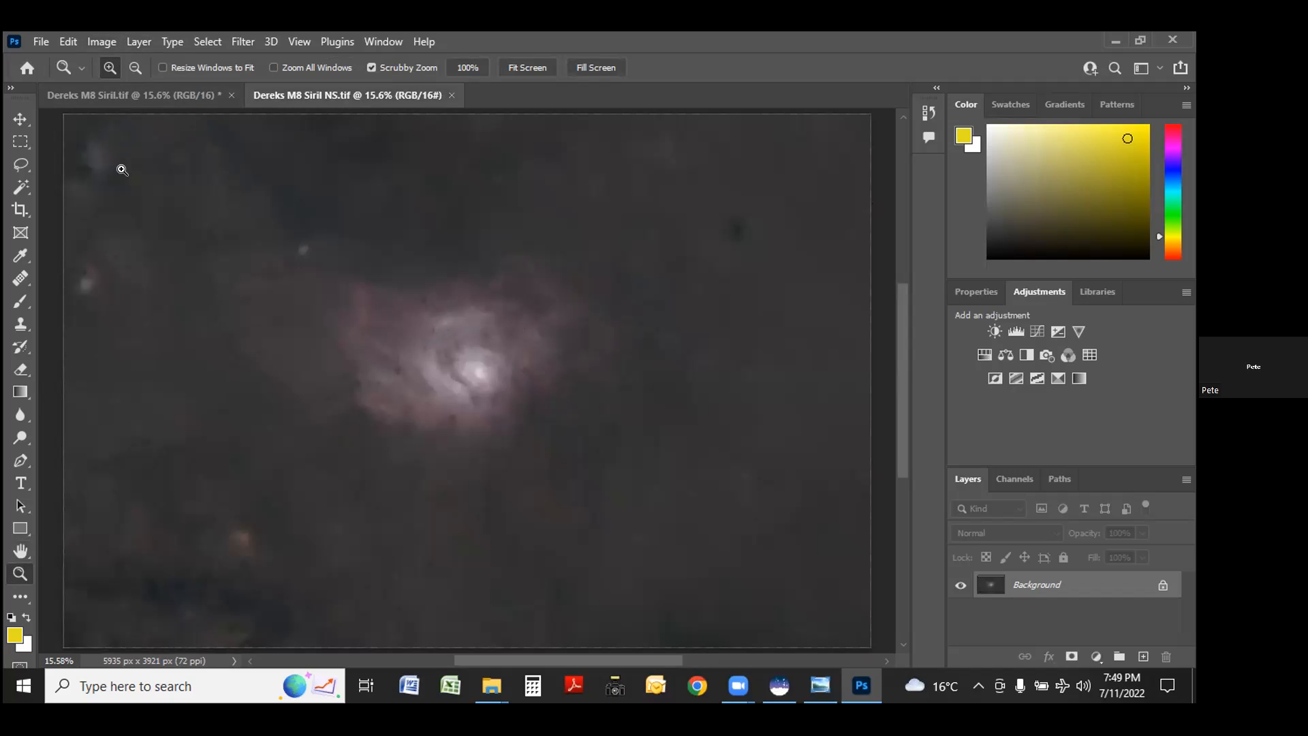
click(100, 42)
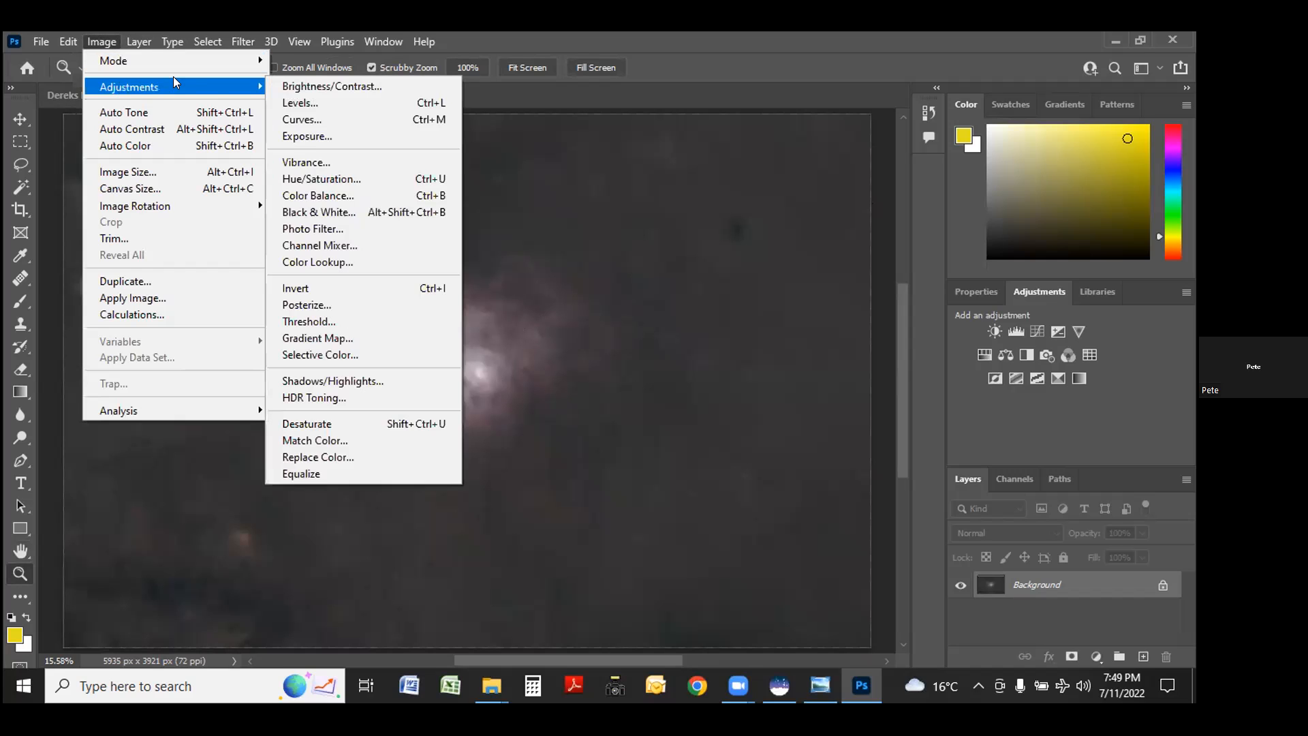
mouse_move(257, 87)
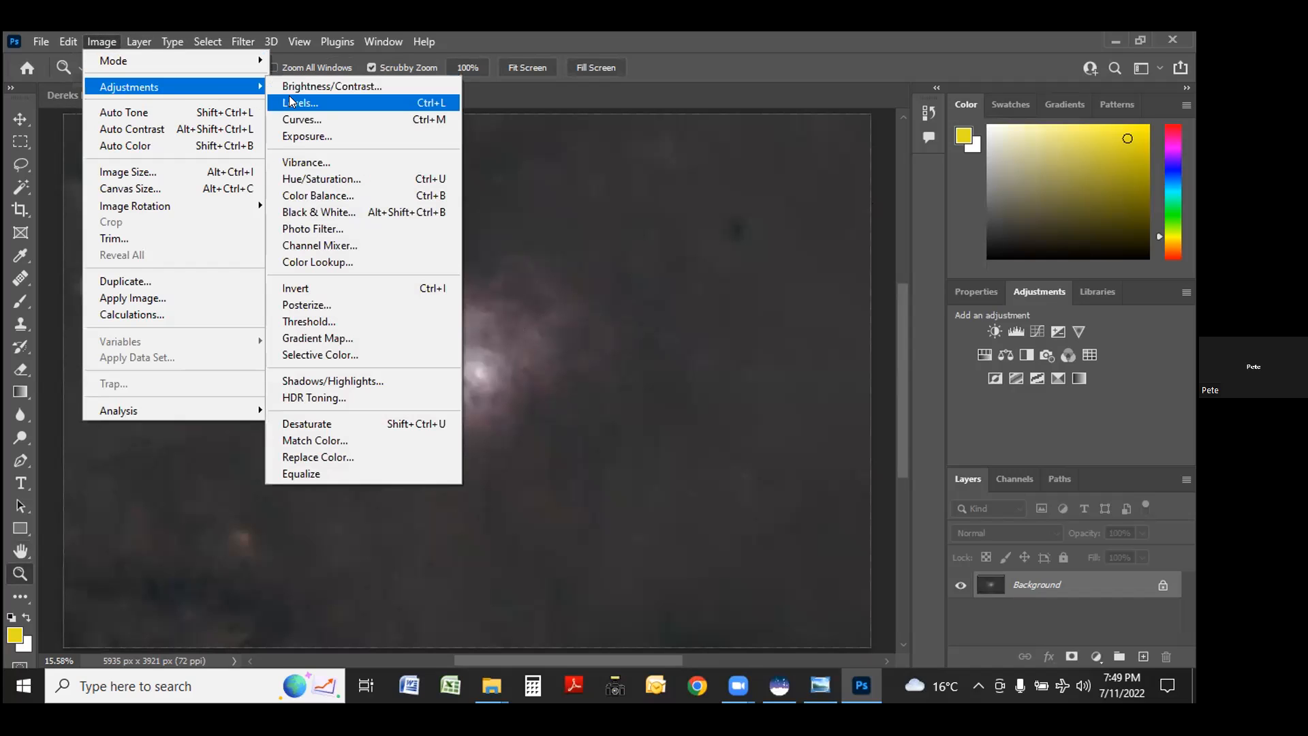
click(292, 103)
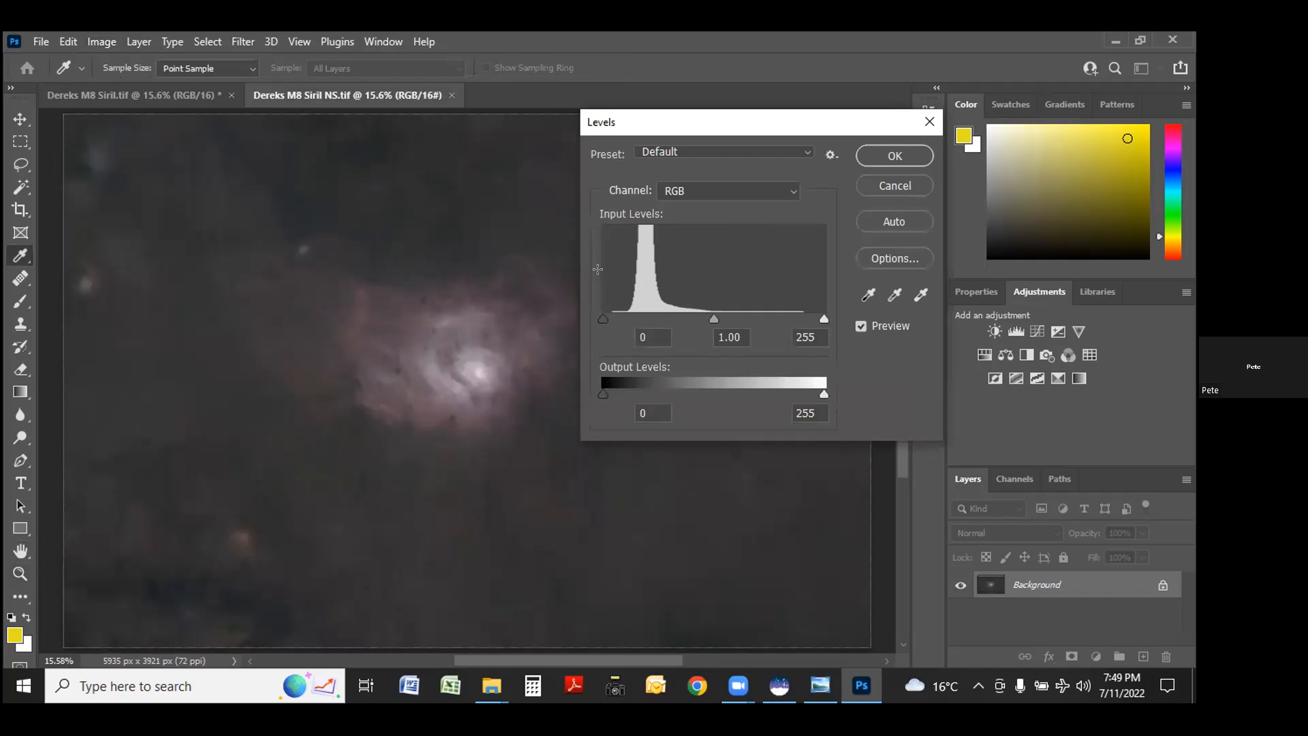
drag(597, 318, 618, 314)
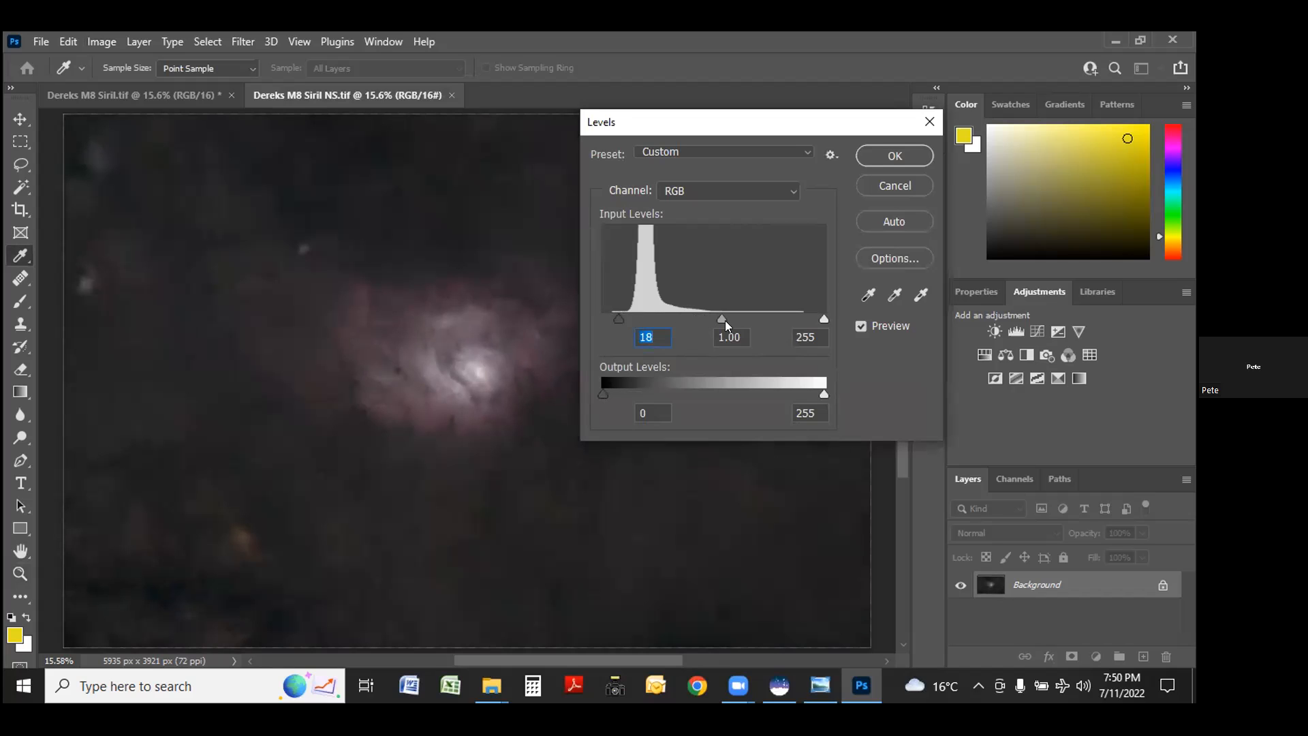
drag(717, 317, 715, 317)
click(876, 157)
key(z)
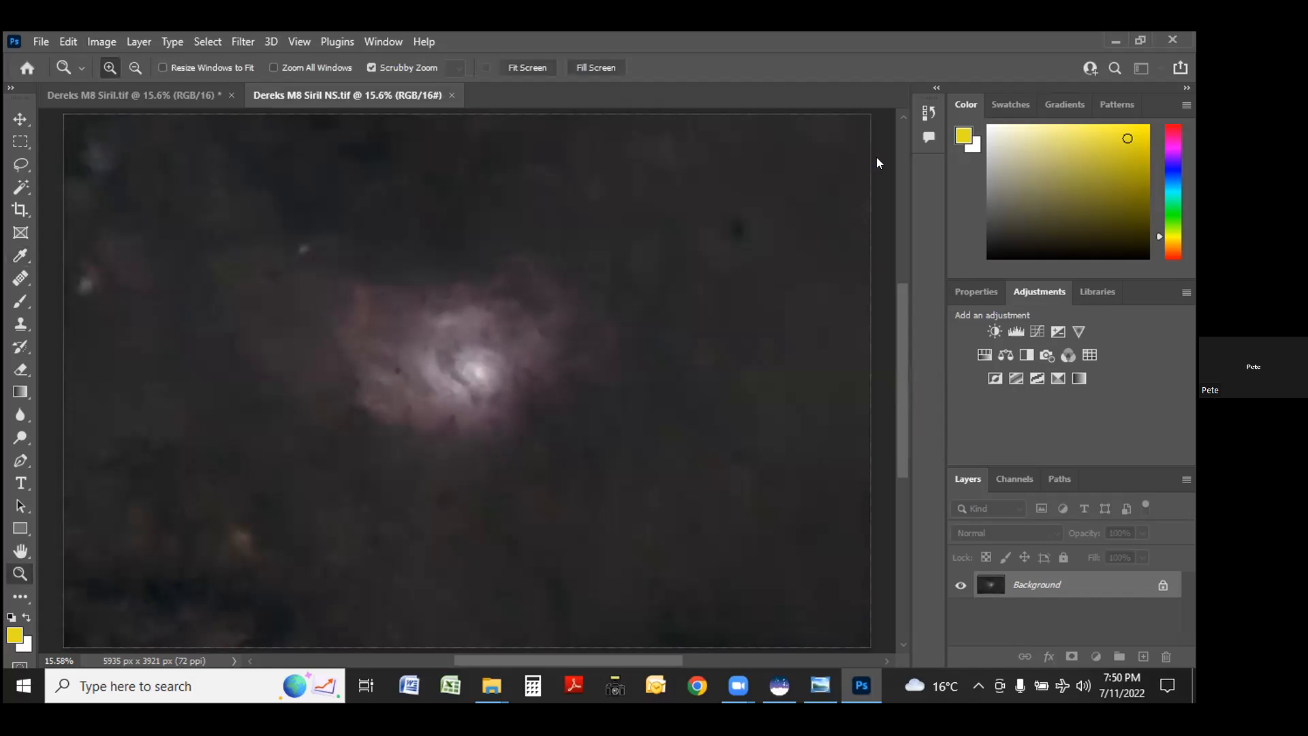
Apply a second Levels adjustment to the starless image with the black input level at 17.
click(102, 41)
mouse_move(175, 83)
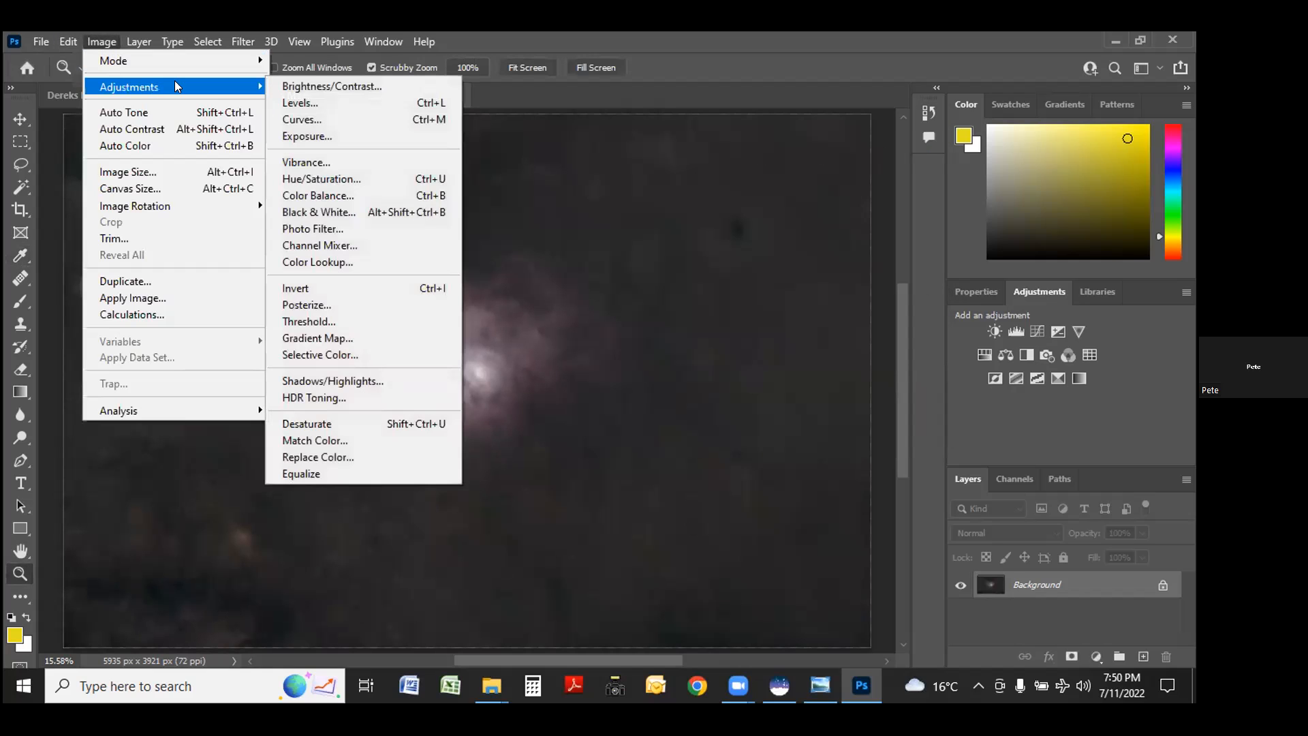
click(292, 103)
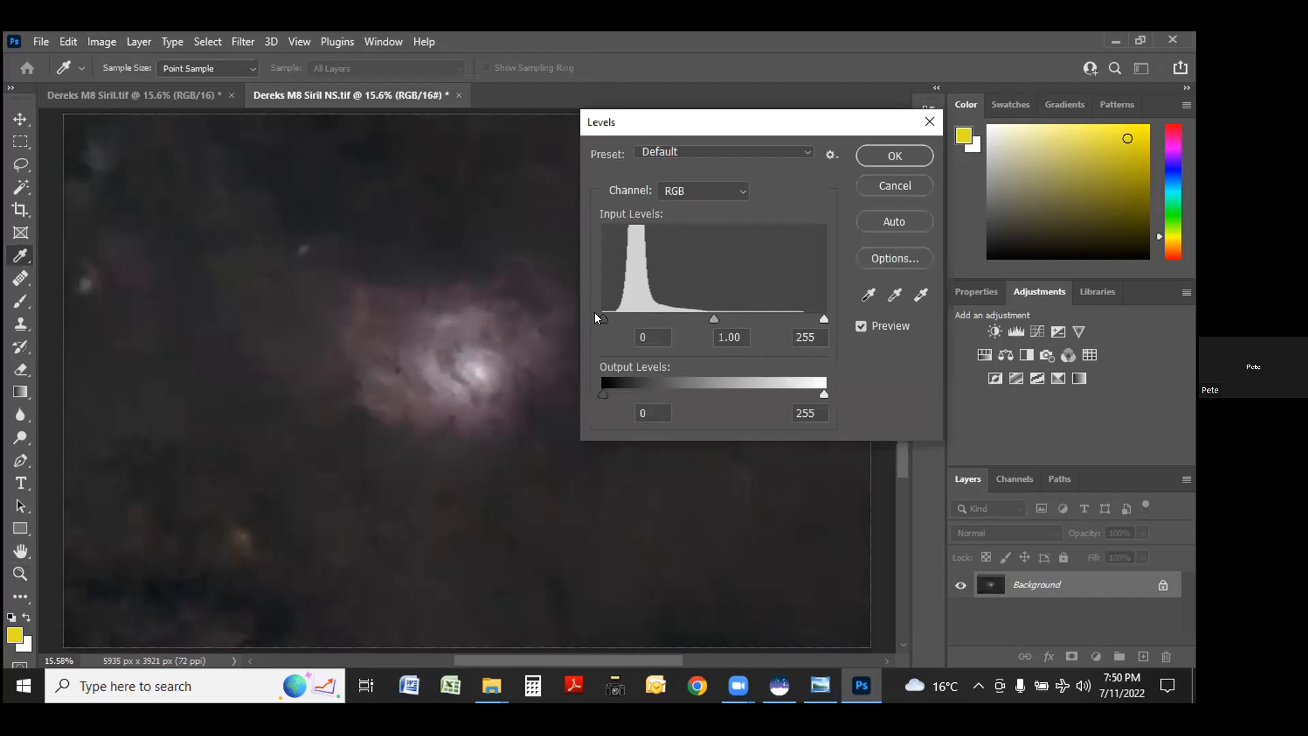
drag(599, 314, 611, 315)
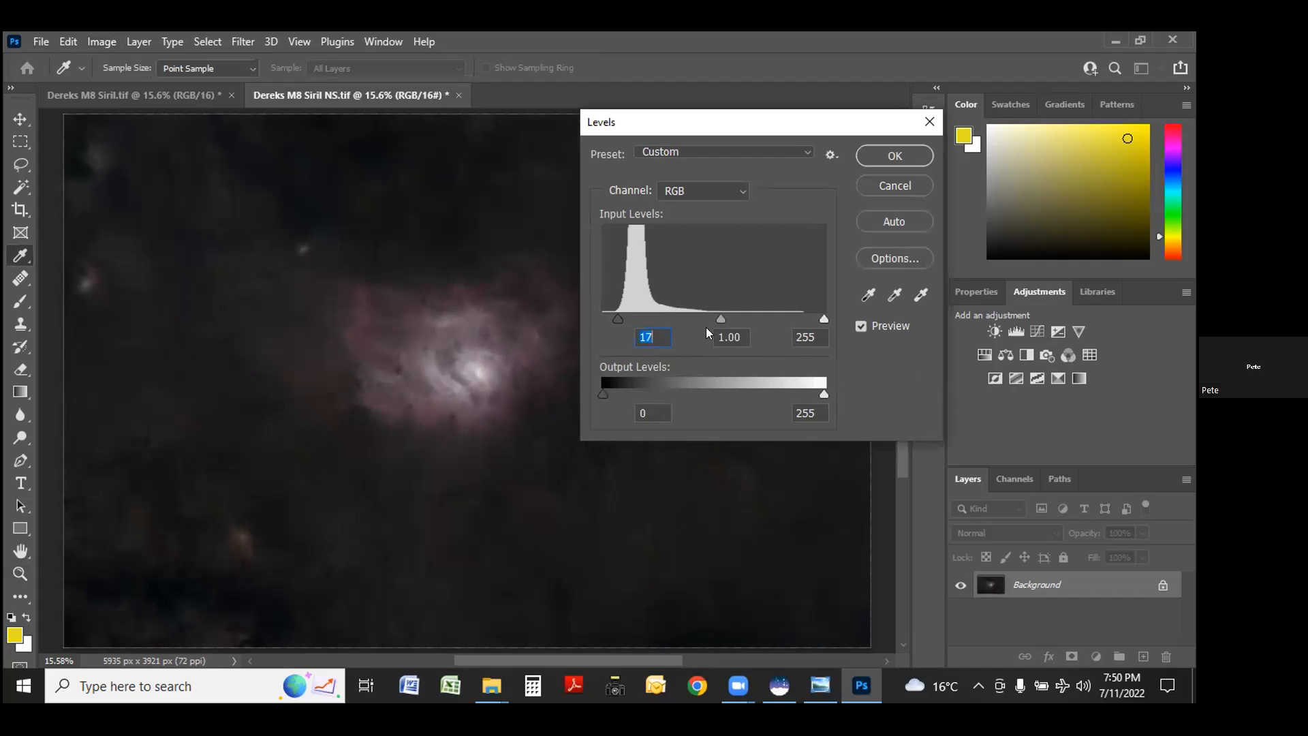
key(Tab)
click(870, 155)
key(z)
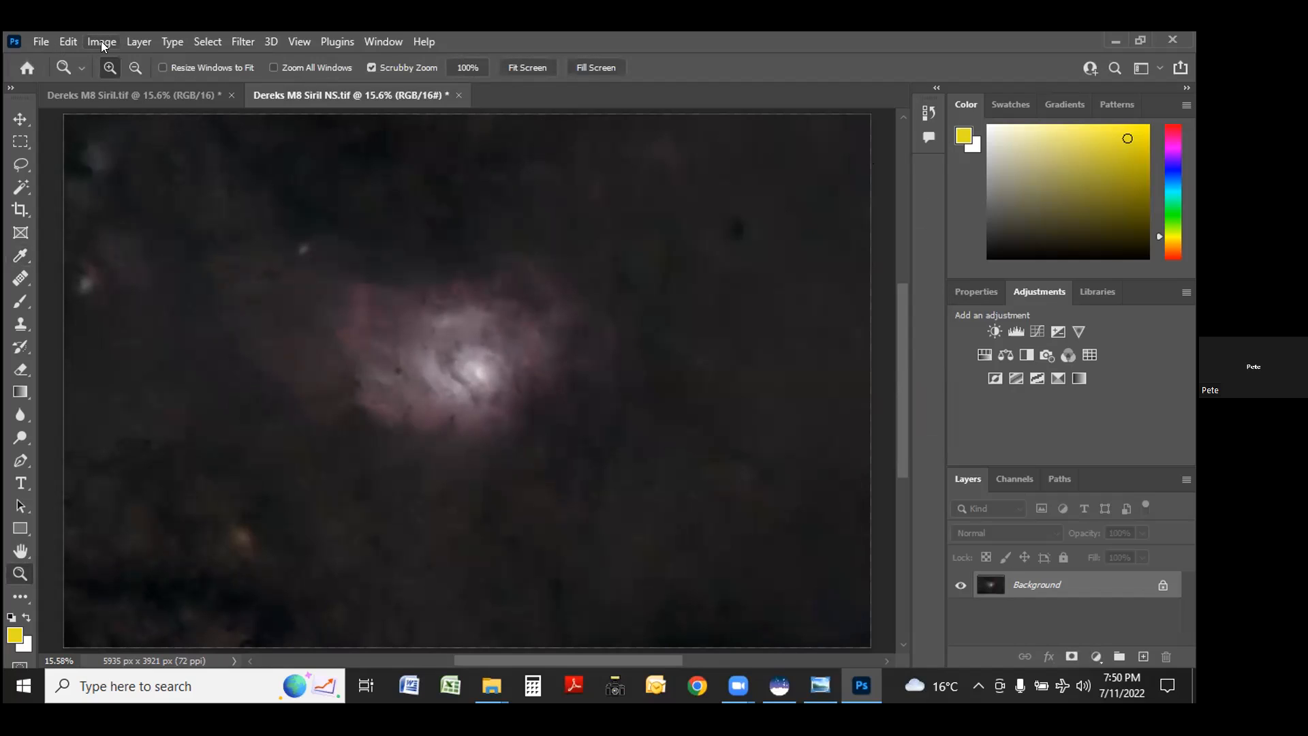
Darken the starless image's midtones with another Levels adjustment, setting the midtone input to 0.91.
click(102, 41)
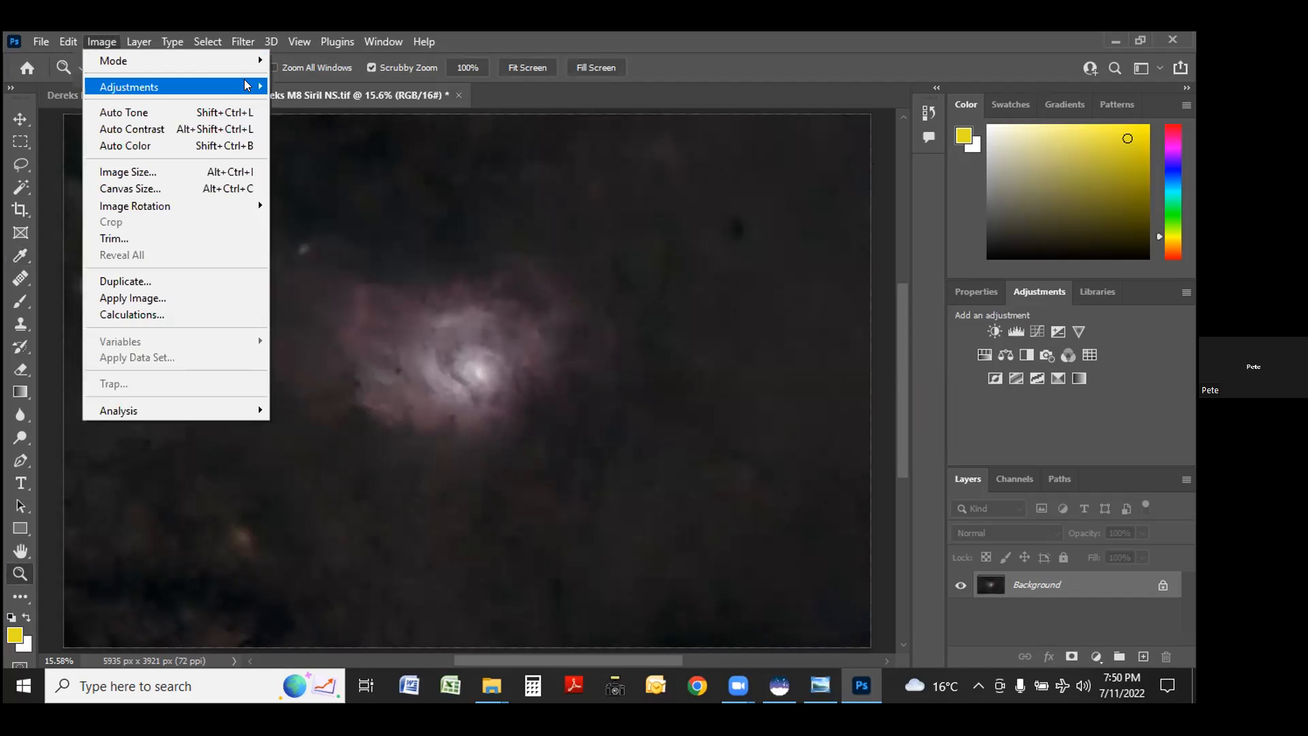
mouse_move(252, 86)
click(289, 103)
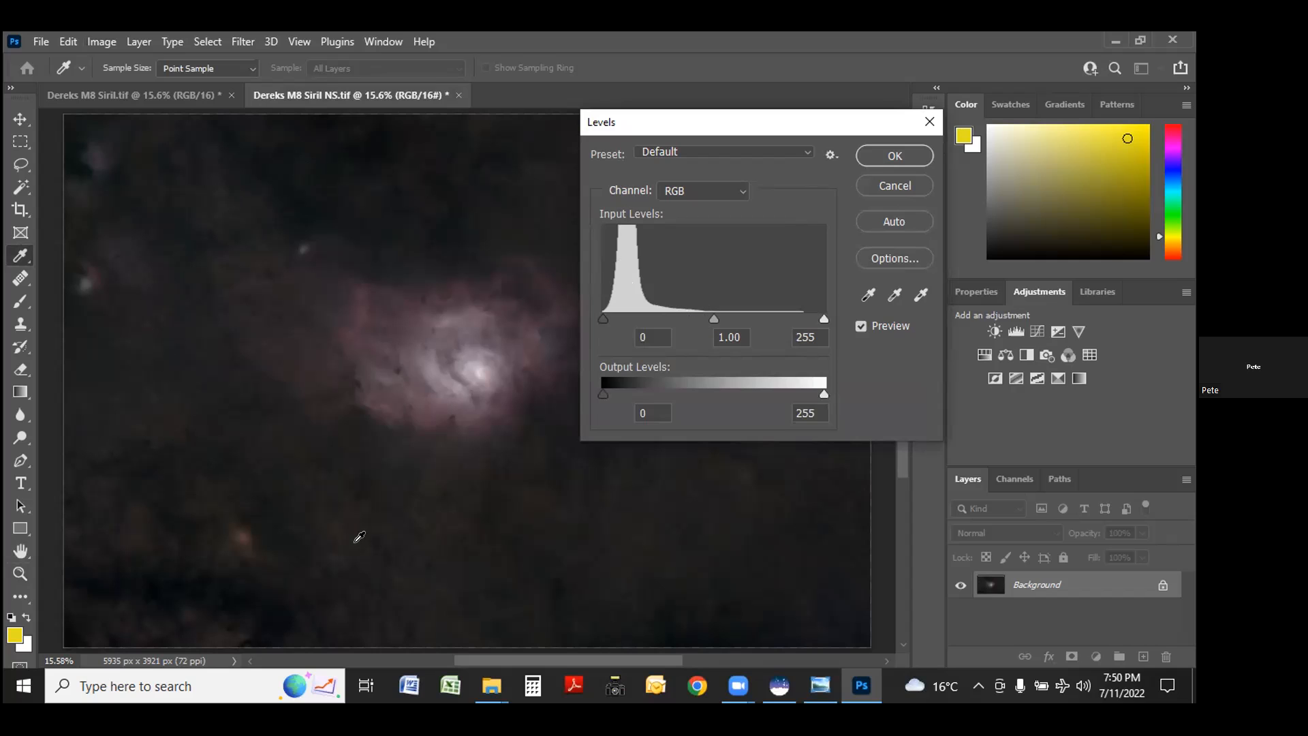
drag(711, 317, 725, 317)
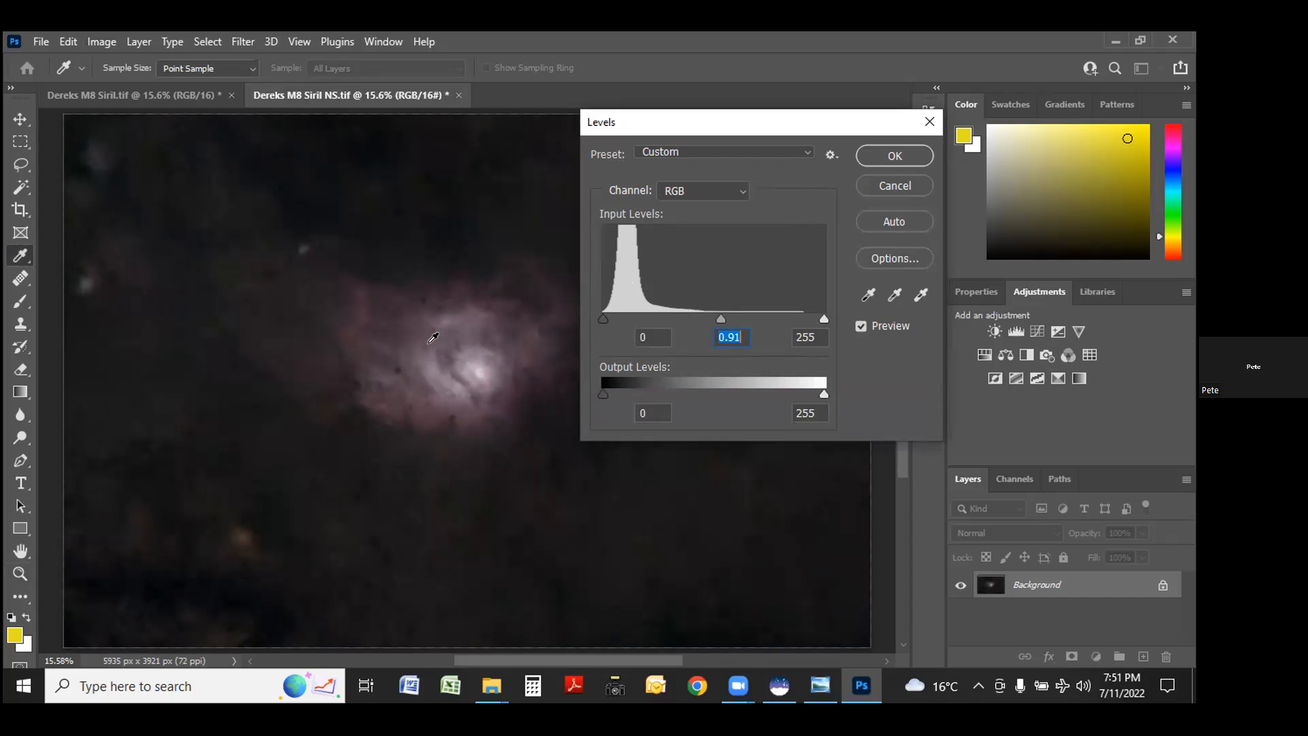
click(884, 153)
key(z)
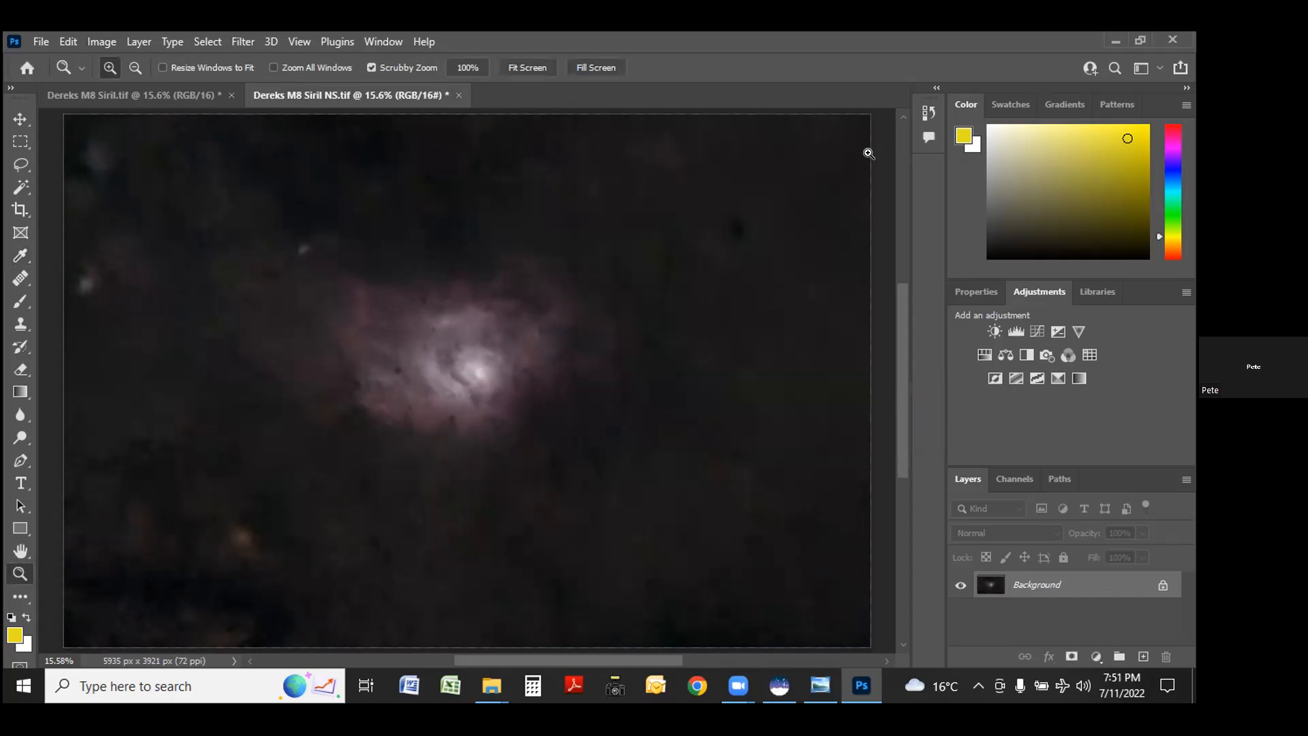
Apply an RGB Curves contrast boost to the starless image, with one point at input 112, output 134 and a shadow point at input 20, output 16.
click(105, 40)
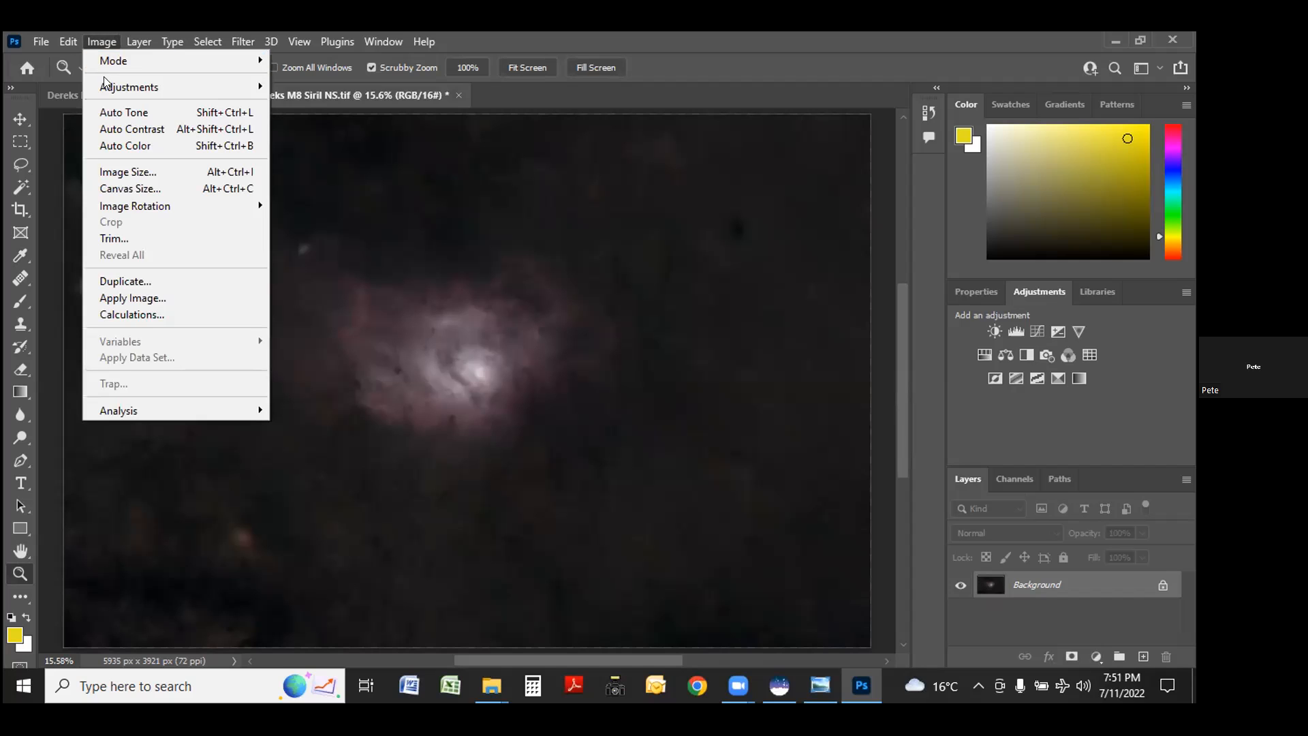
mouse_move(107, 84)
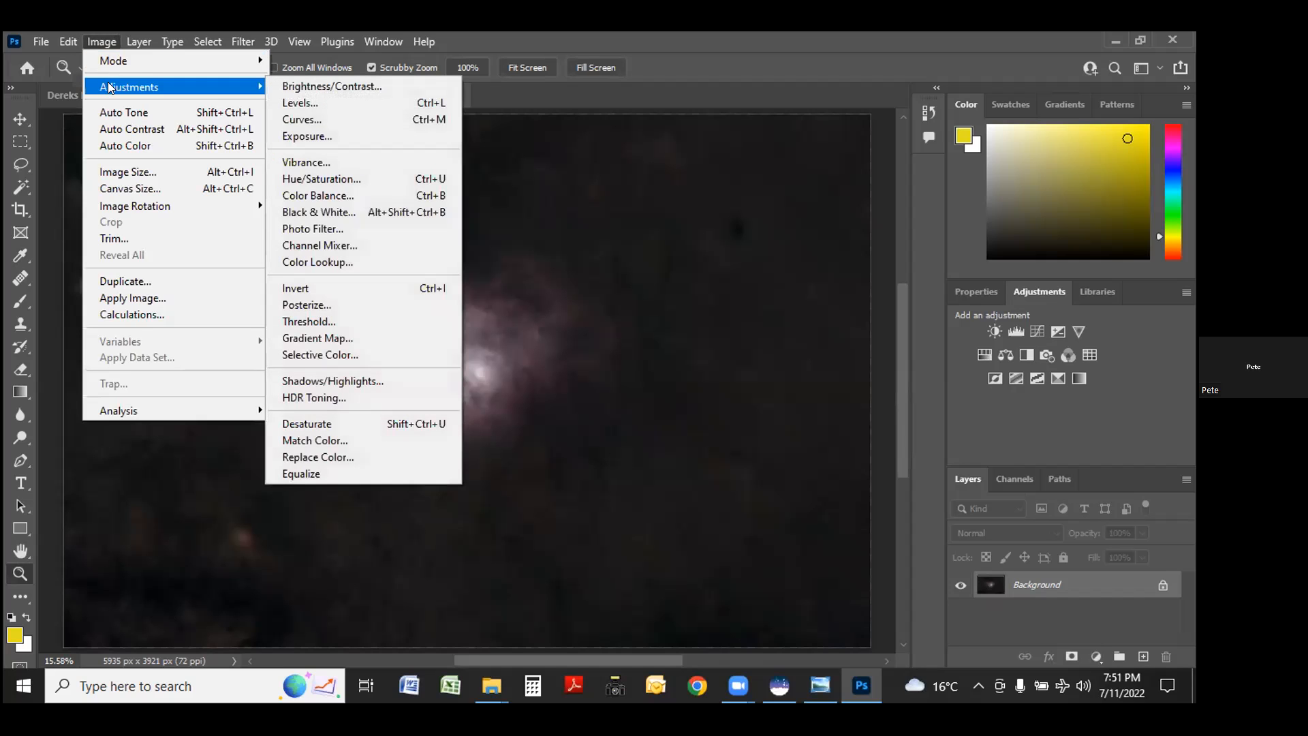
click(291, 121)
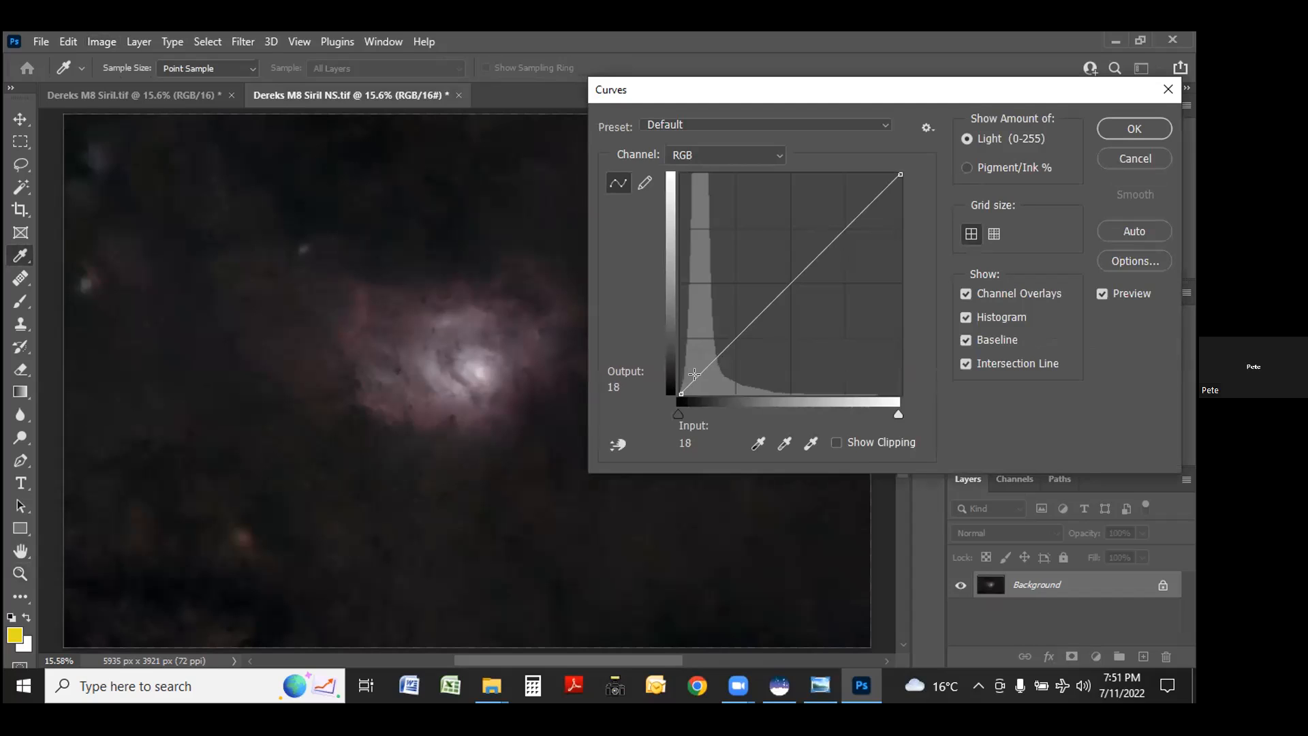
click(695, 375)
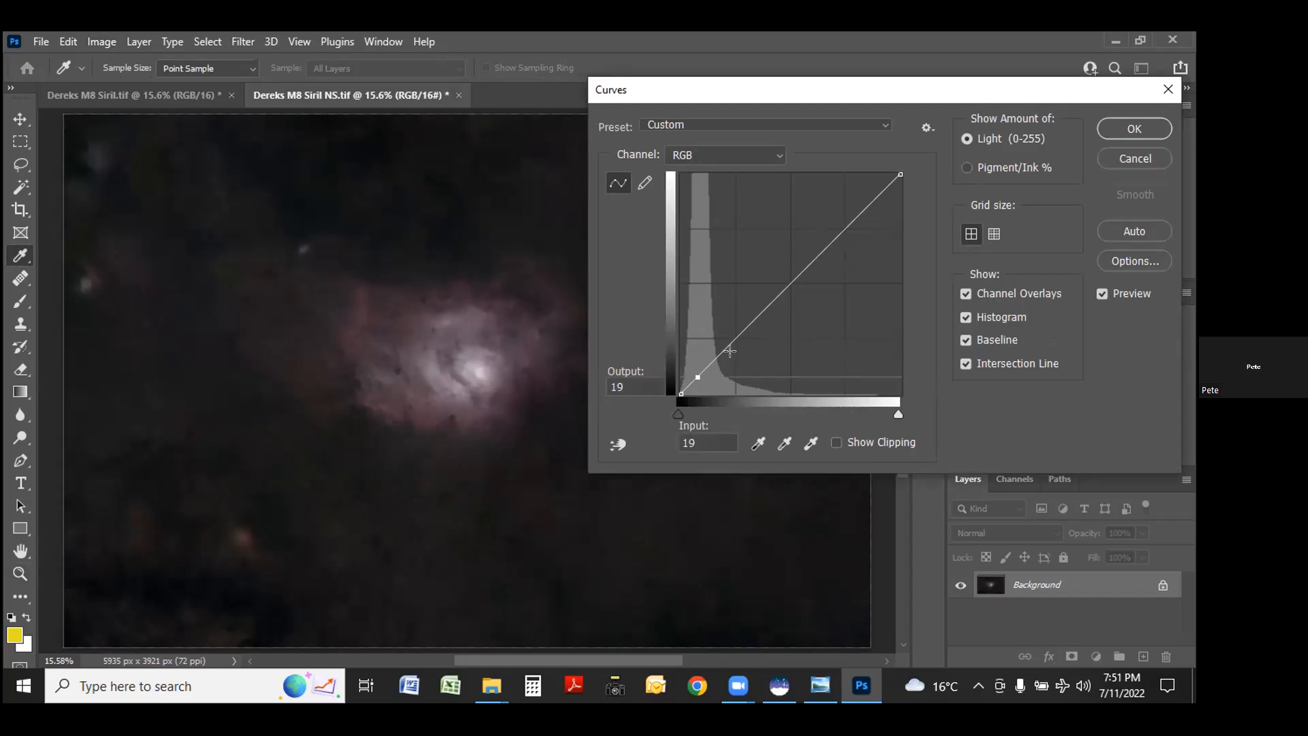
click(777, 276)
drag(777, 276, 772, 274)
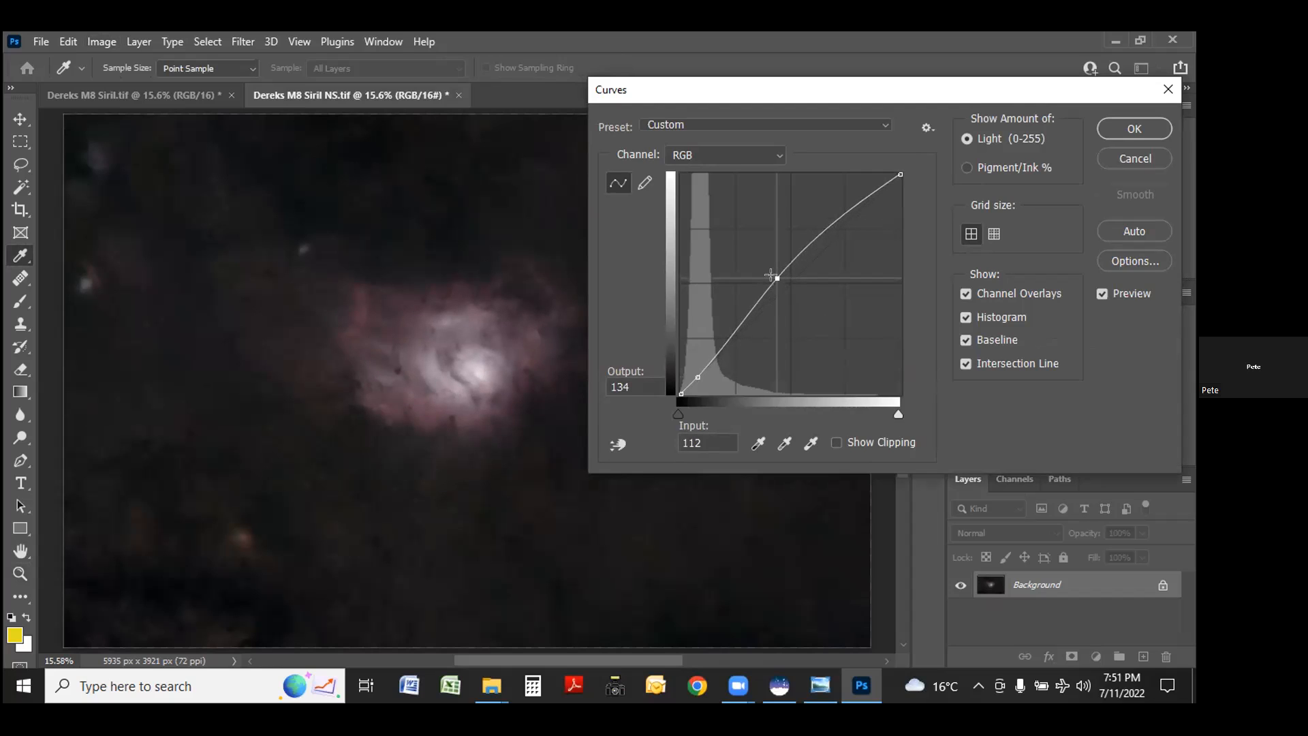
click(696, 376)
drag(694, 376, 695, 378)
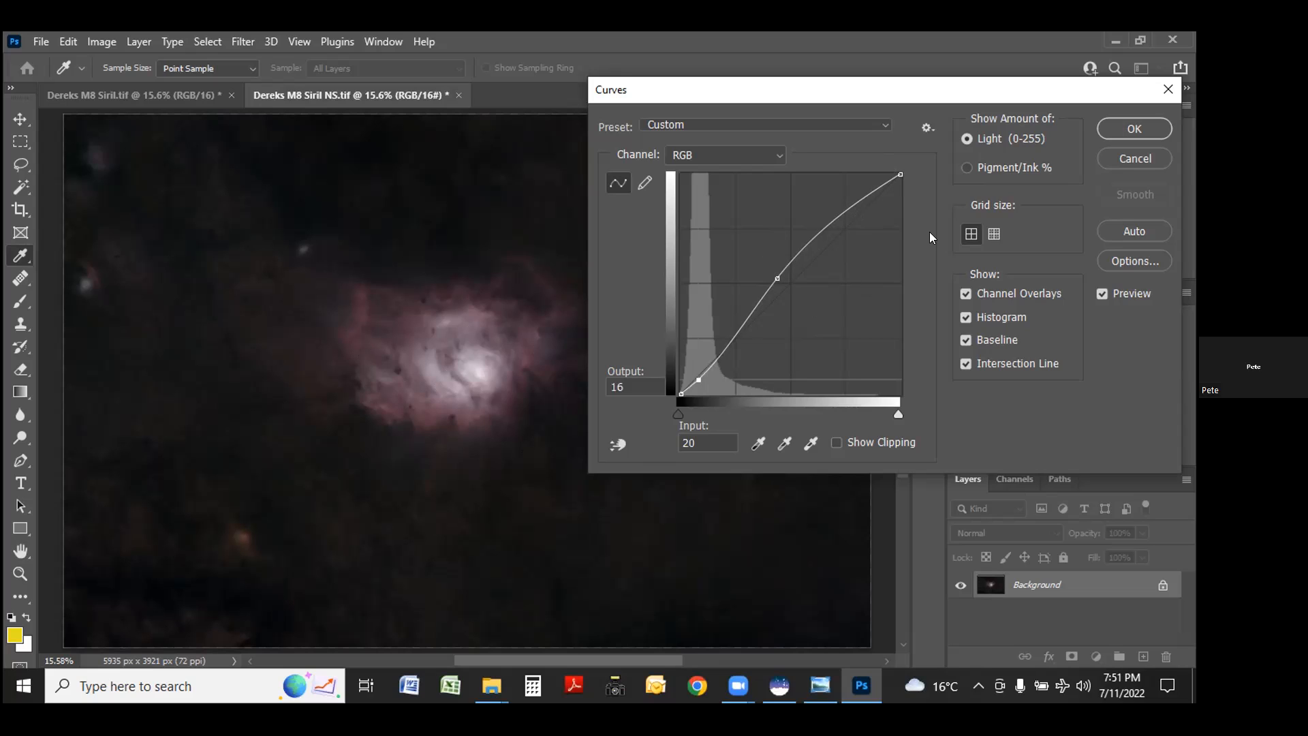
click(1116, 126)
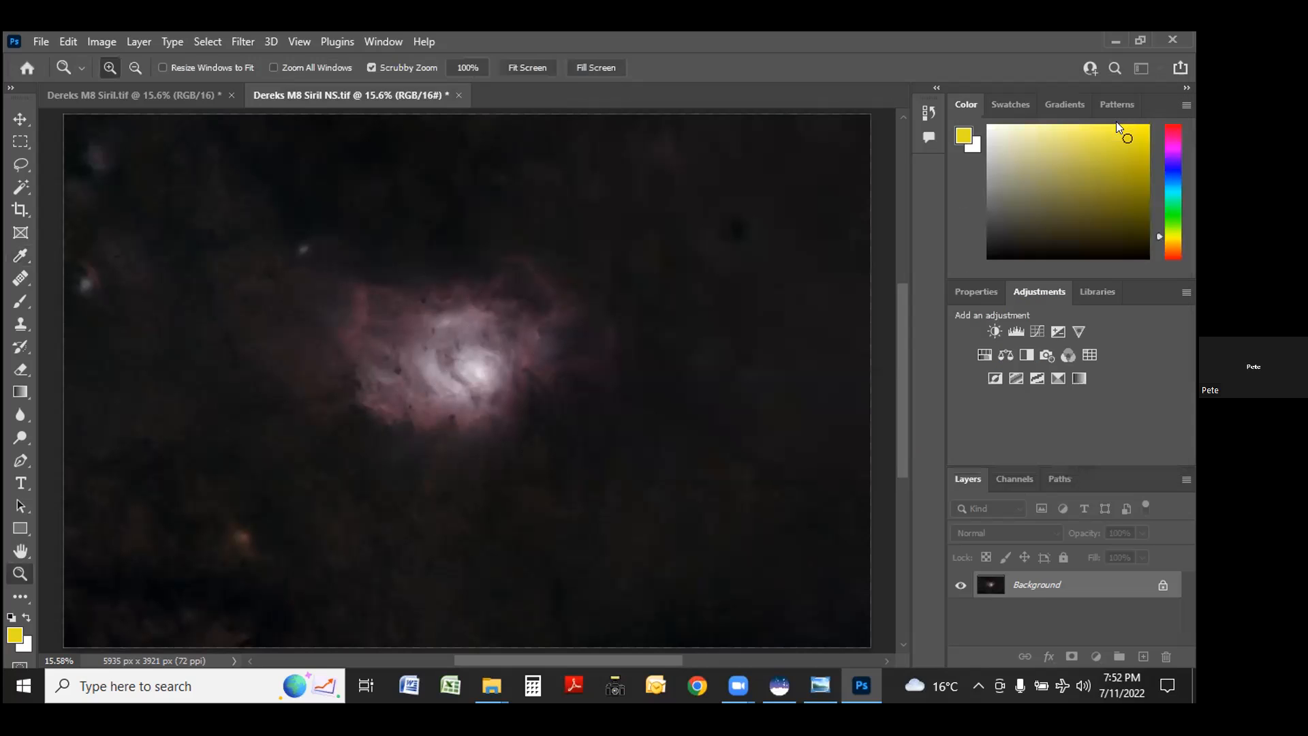
Apply another RGB Curves contrast boost to the starless image, with points at input 182, output 193 and input 20, output 16.
click(102, 42)
mouse_move(117, 84)
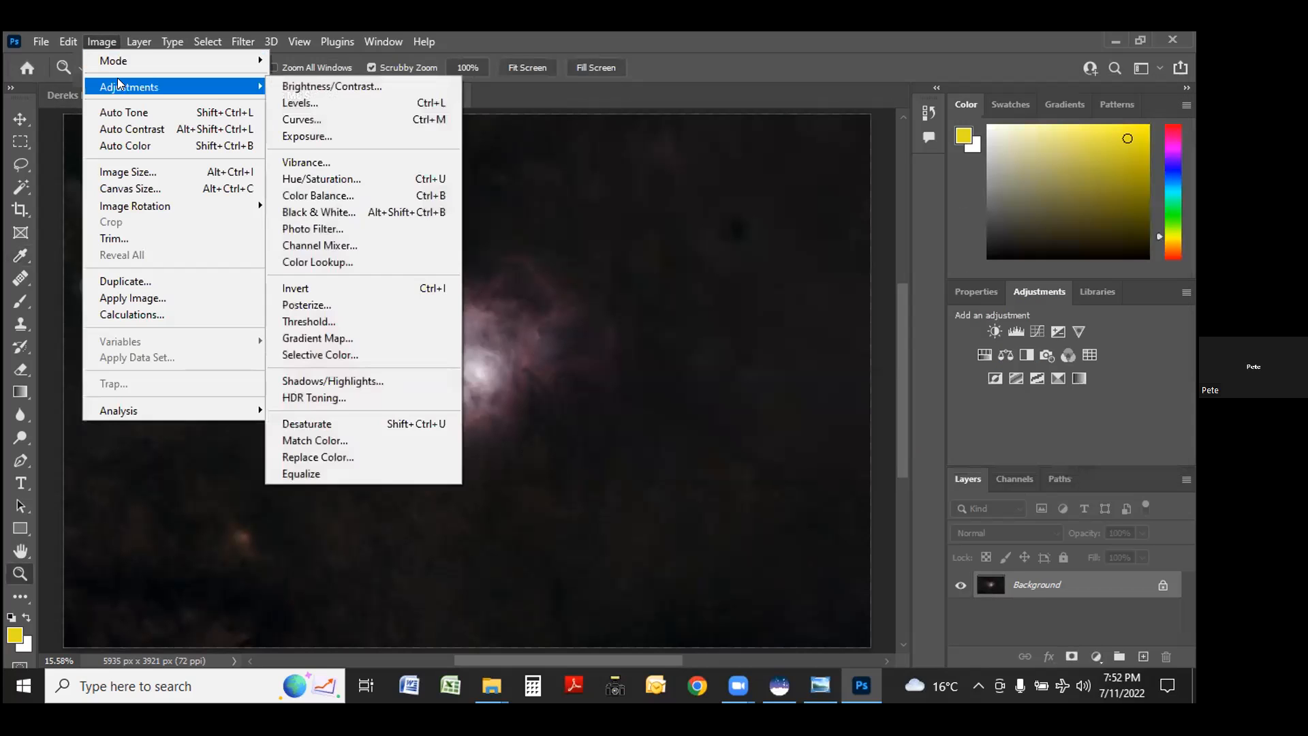
click(278, 120)
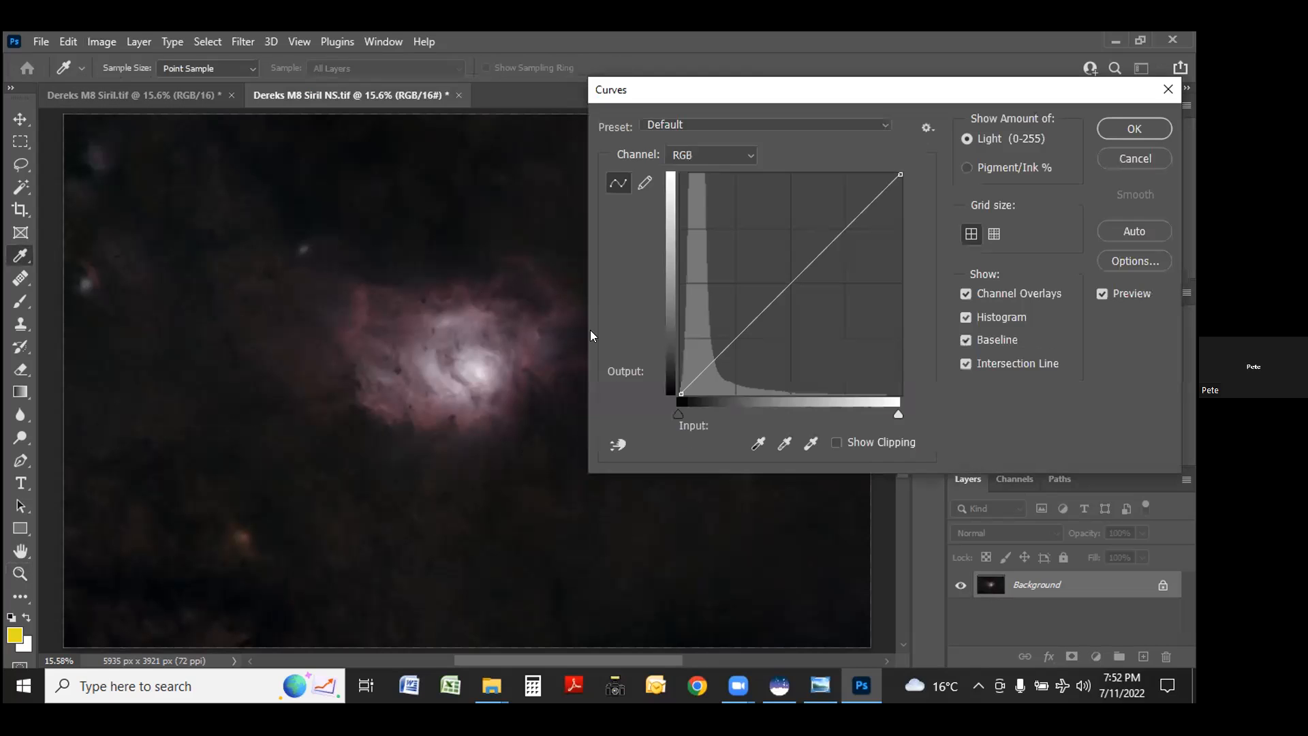
click(696, 375)
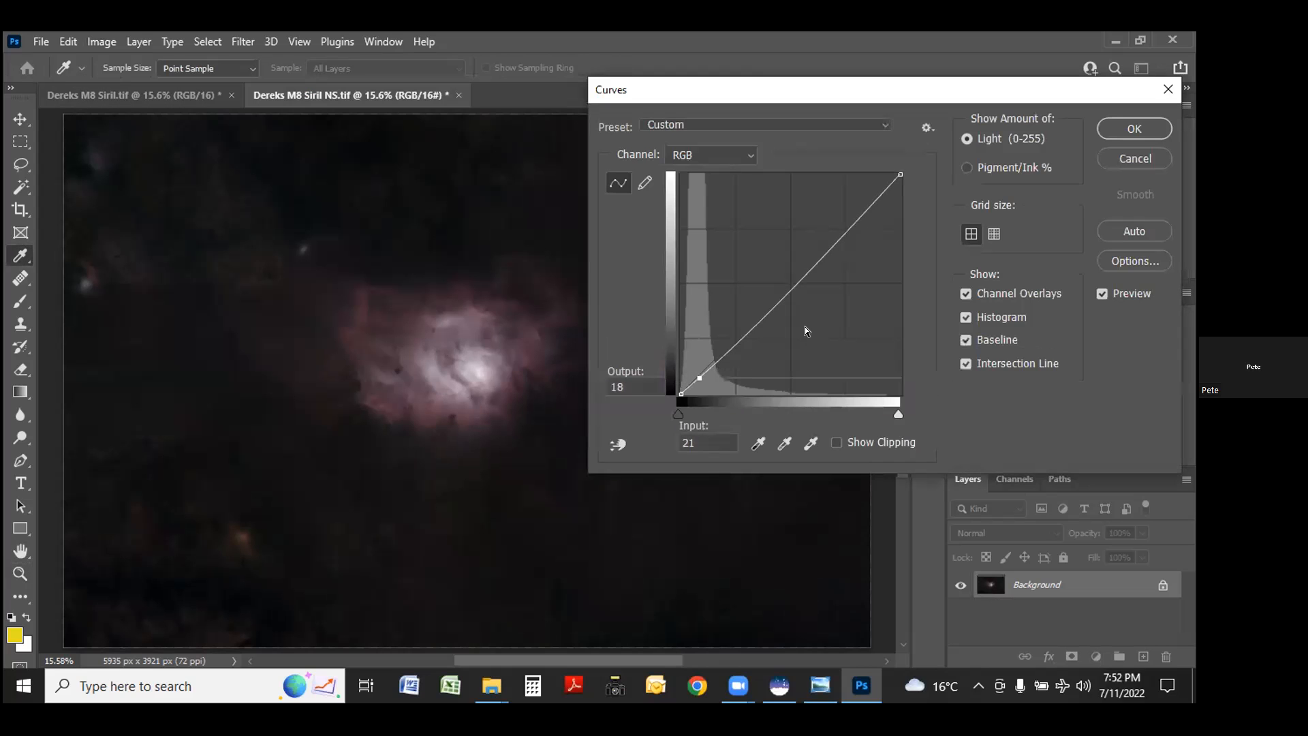
mouse_move(840, 233)
mouse_down()
mouse_move(823, 219)
mouse_move(765, 289)
mouse_move(719, 303)
mouse_move(723, 323)
mouse_move(836, 222)
mouse_up()
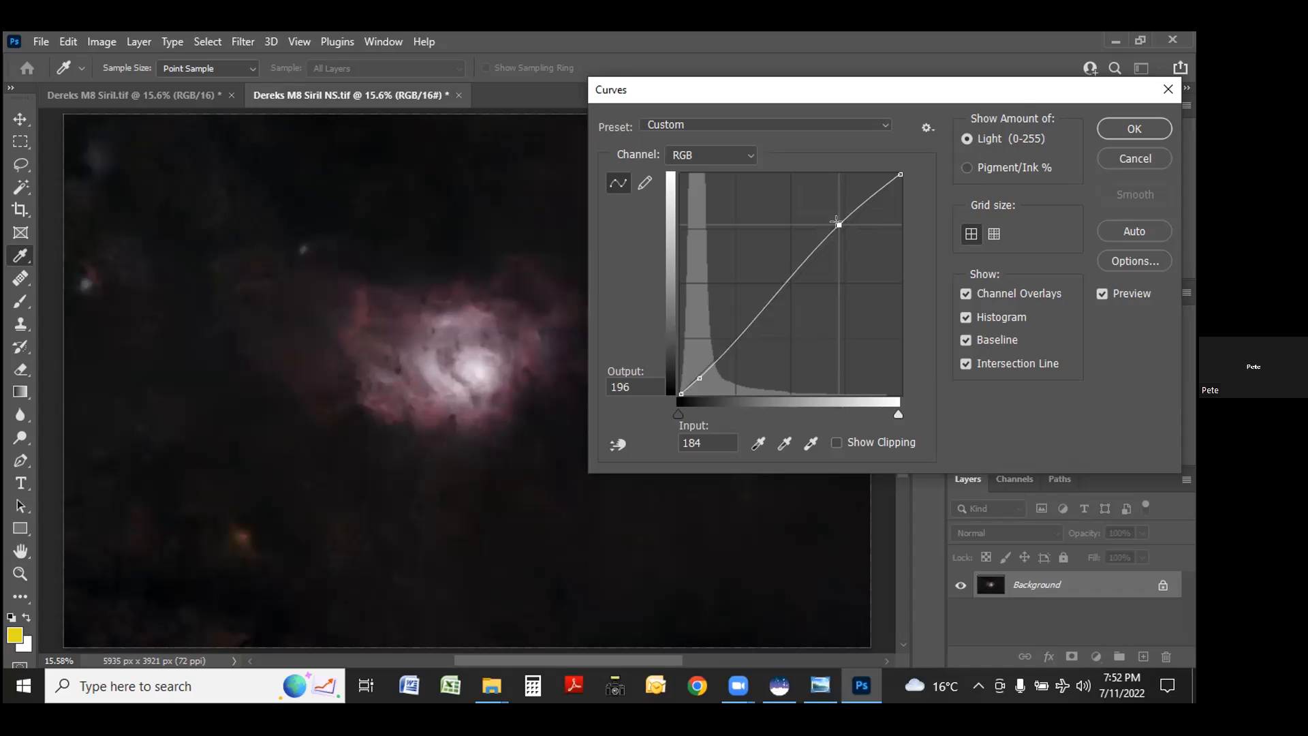
mouse_move(835, 222)
mouse_down()
mouse_move(821, 212)
mouse_move(835, 222)
mouse_up()
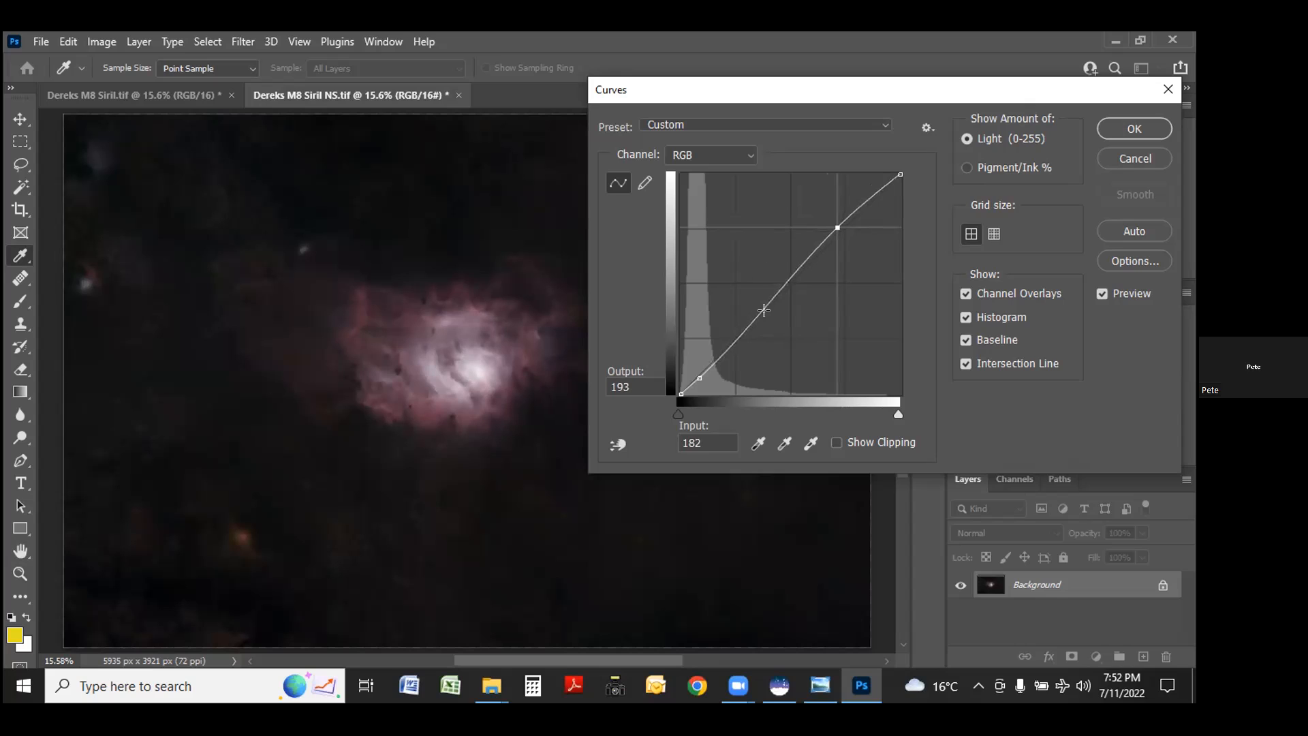
drag(695, 380, 694, 377)
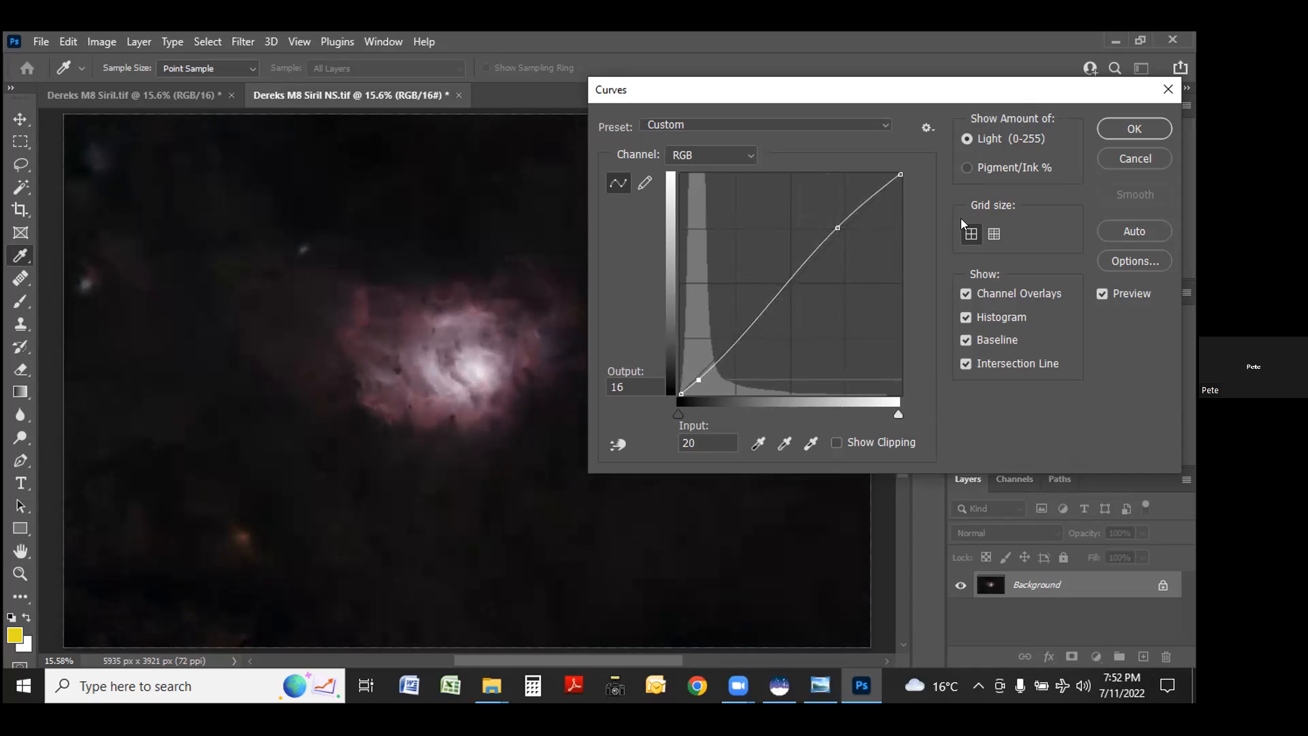
click(1112, 121)
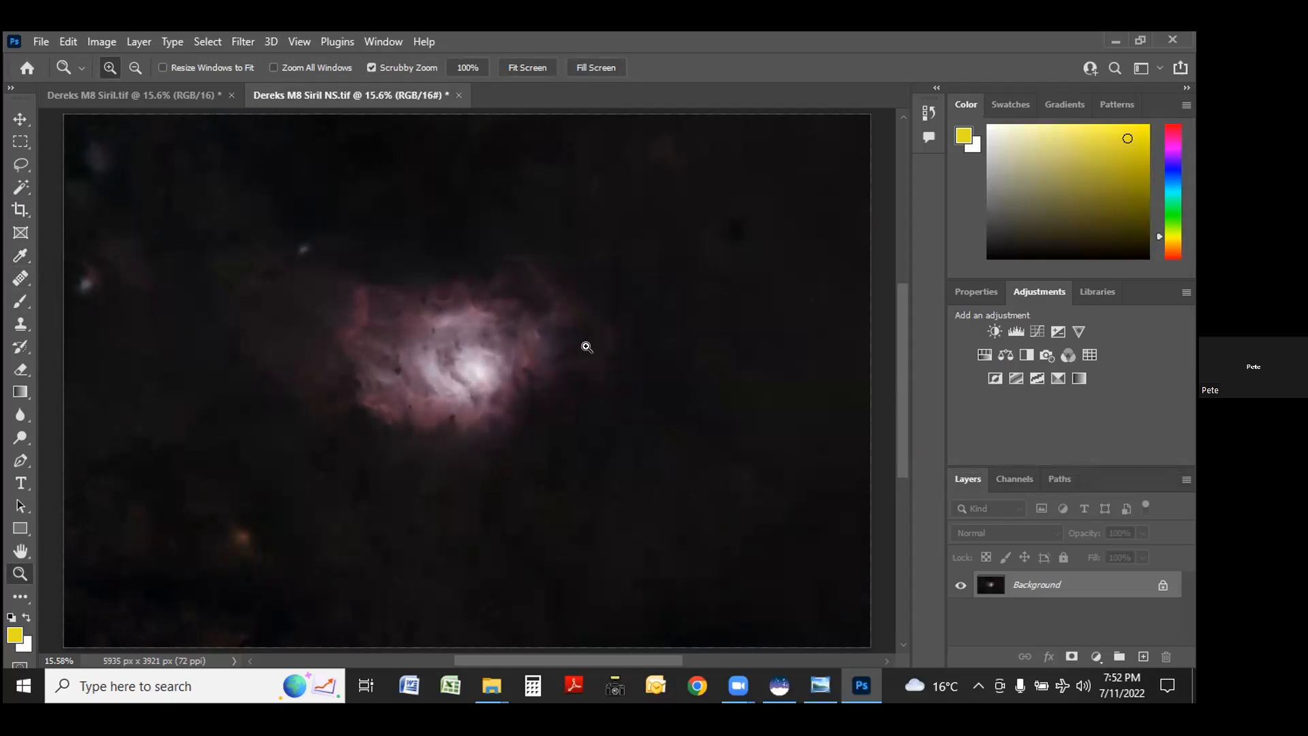
Heal the leftover star remnants and dark spot around the nebula with the Healing Brush, sampling dark background above the nebula.
click(19, 279)
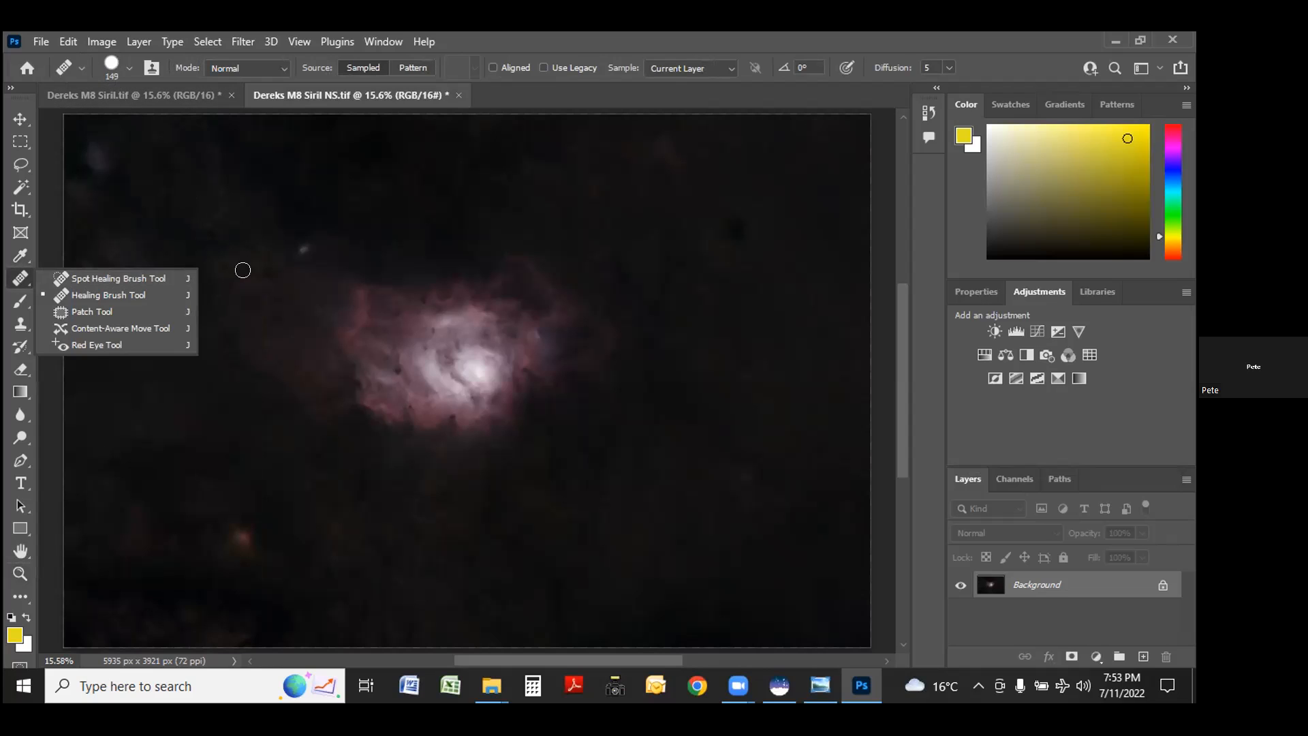
alt+click(296, 180)
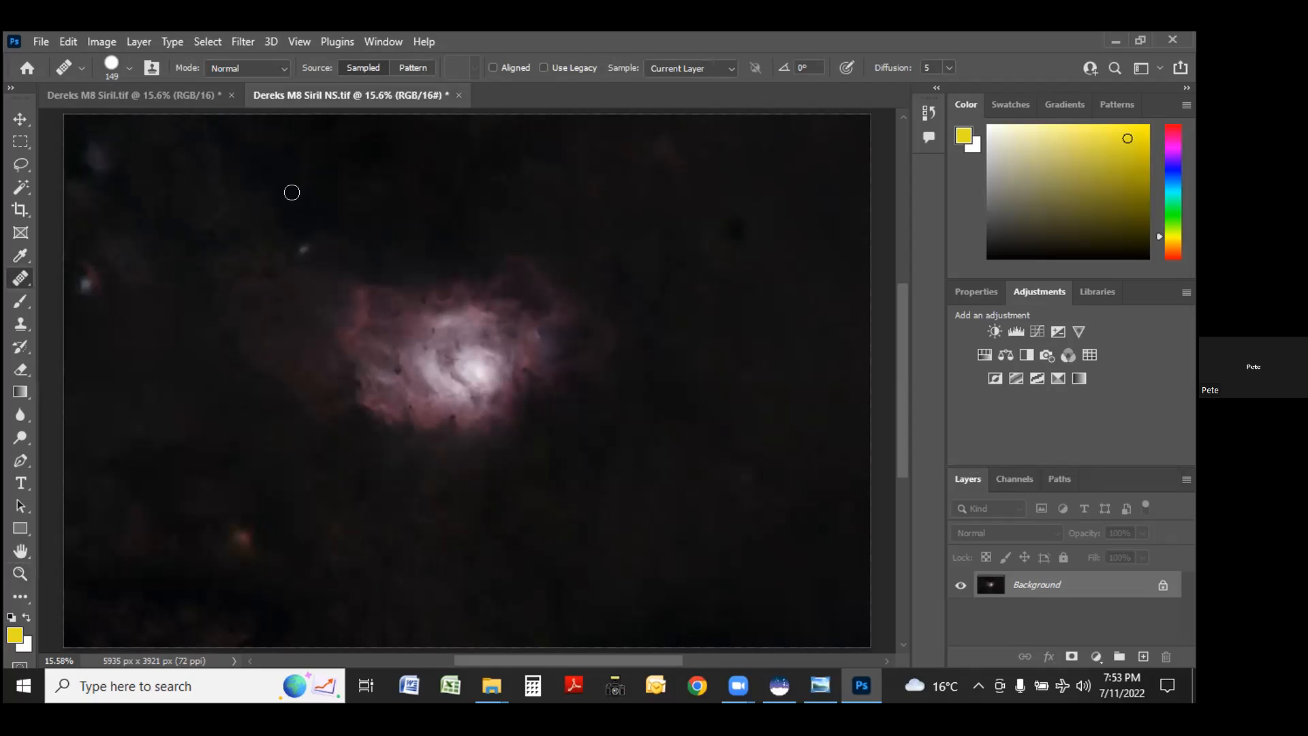
click(301, 244)
click(735, 227)
click(90, 154)
mouse_move(101, 182)
mouse_down()
mouse_move(102, 151)
mouse_move(89, 143)
mouse_move(77, 166)
mouse_move(95, 171)
mouse_move(98, 145)
mouse_move(83, 161)
mouse_move(114, 142)
mouse_up()
click(83, 282)
click(82, 281)
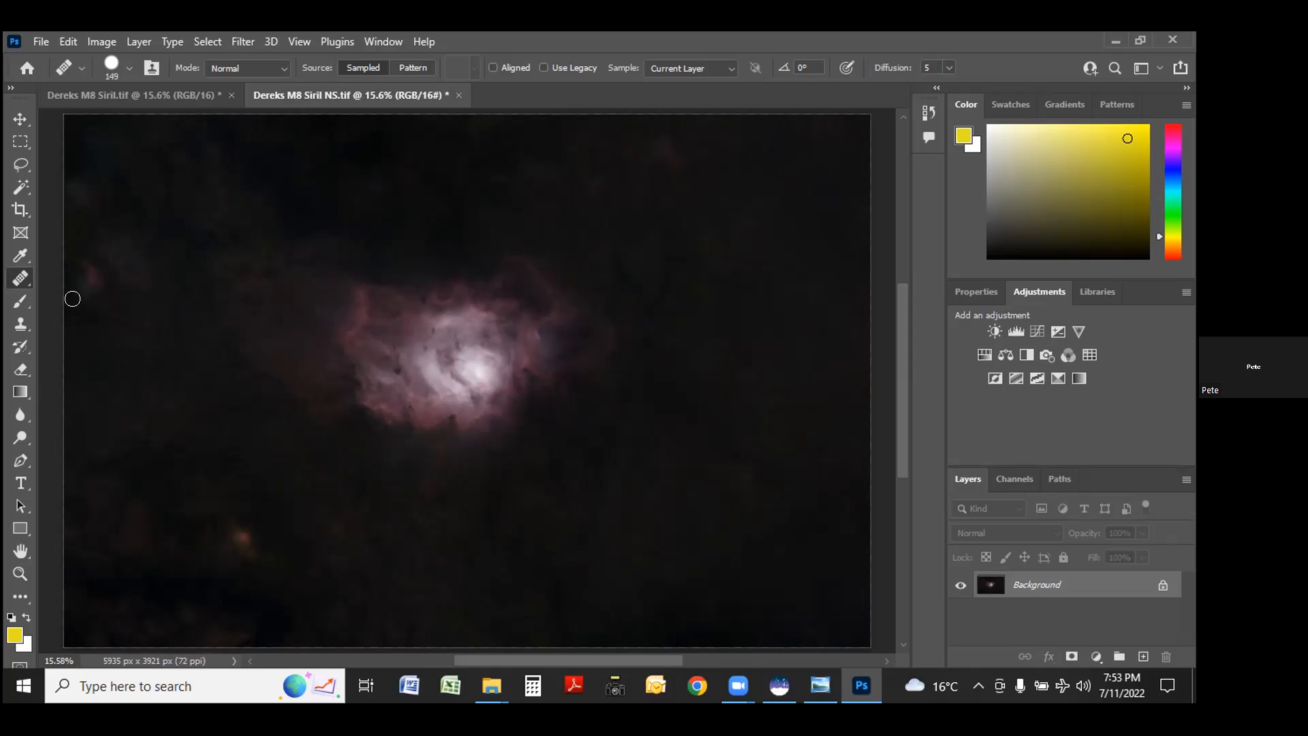
drag(82, 294, 74, 279)
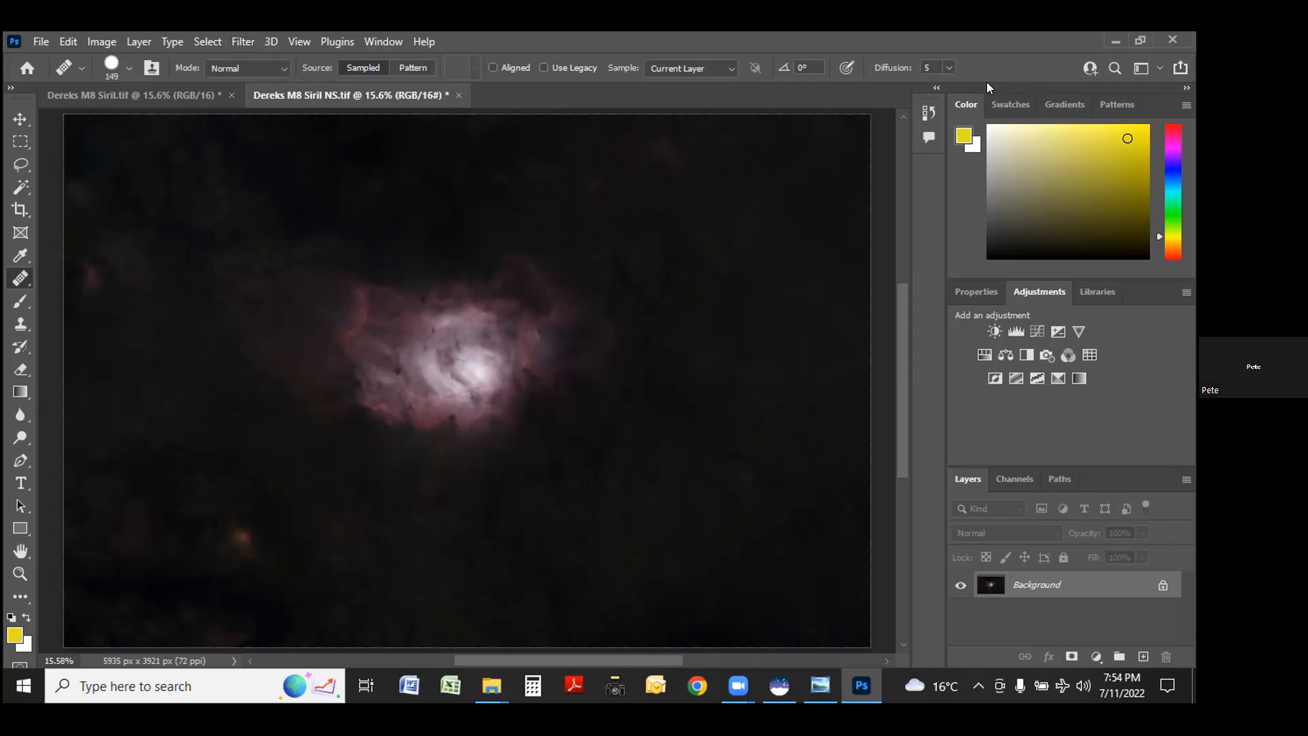
Uncover the desktop by shrinking the editor and closing the overlapping folder window, and open the M8 Siril NS GHT Topaz TIFF from the desktop.
click(1137, 39)
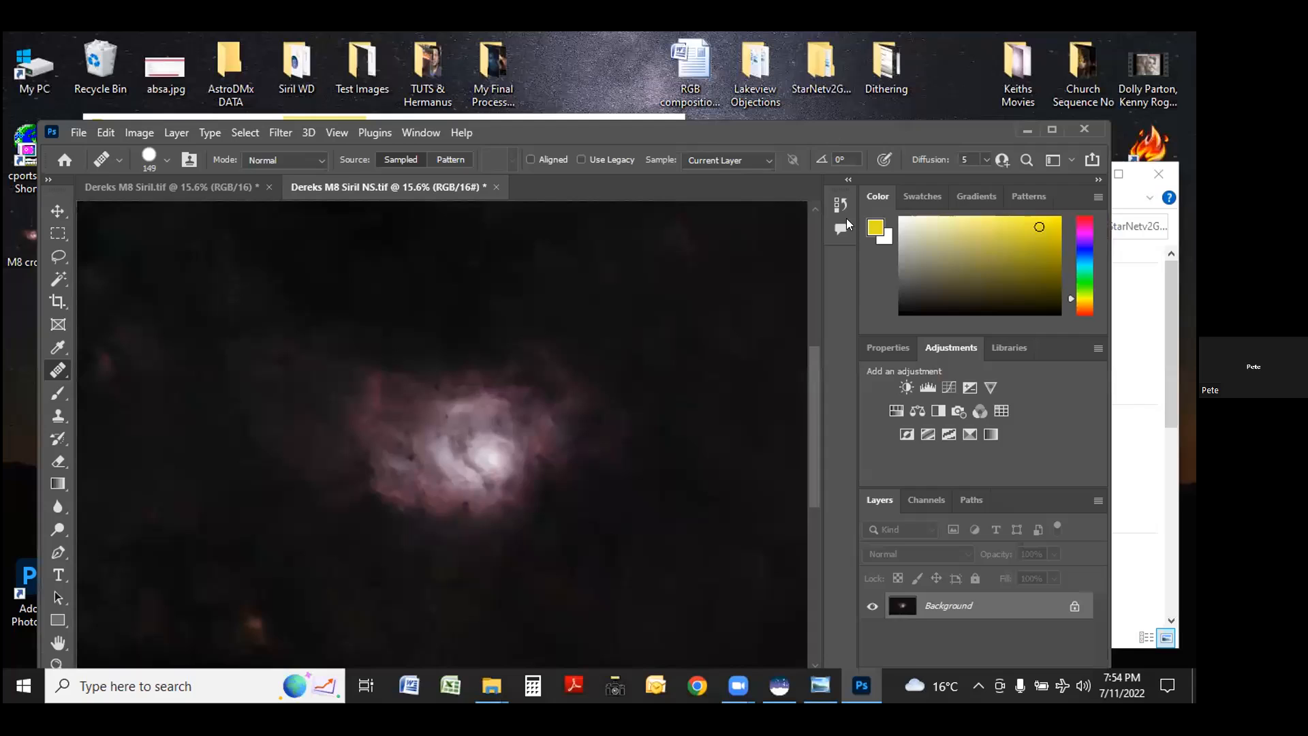
drag(832, 128, 846, 218)
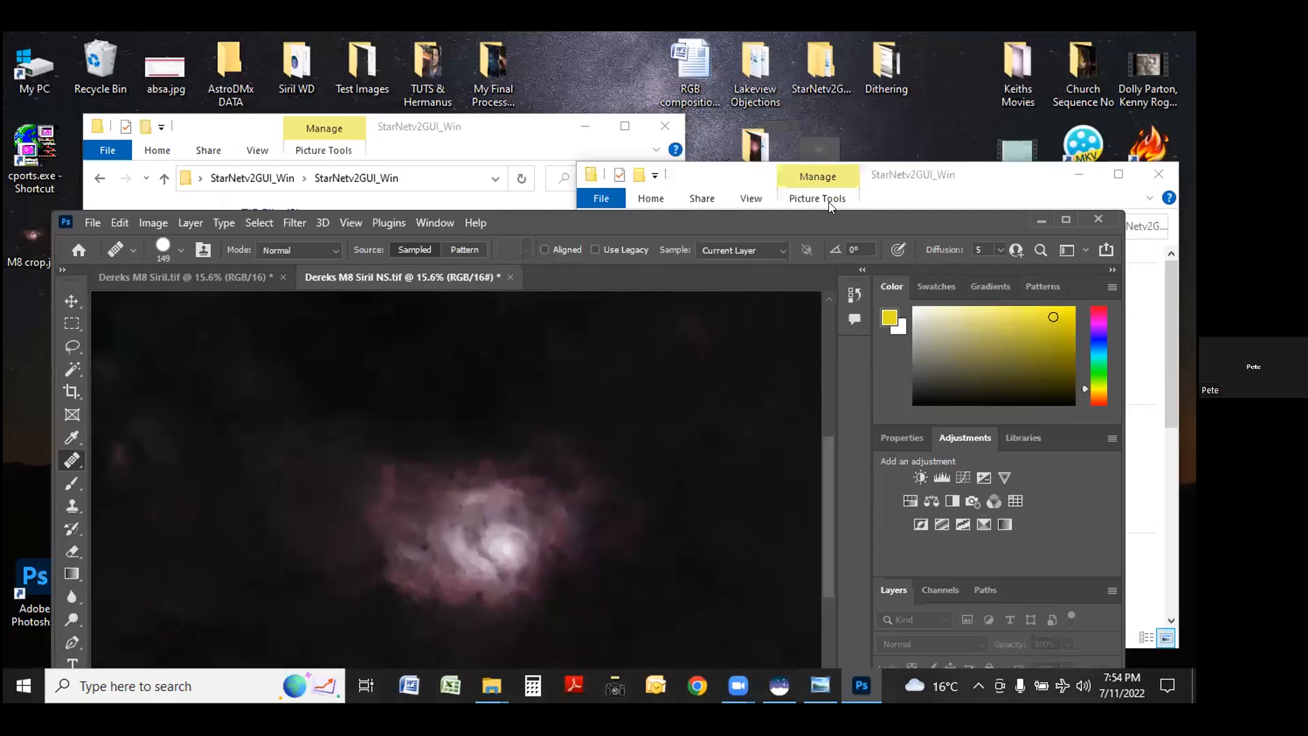
click(1156, 175)
drag(875, 226, 909, 264)
drag(821, 230, 888, 151)
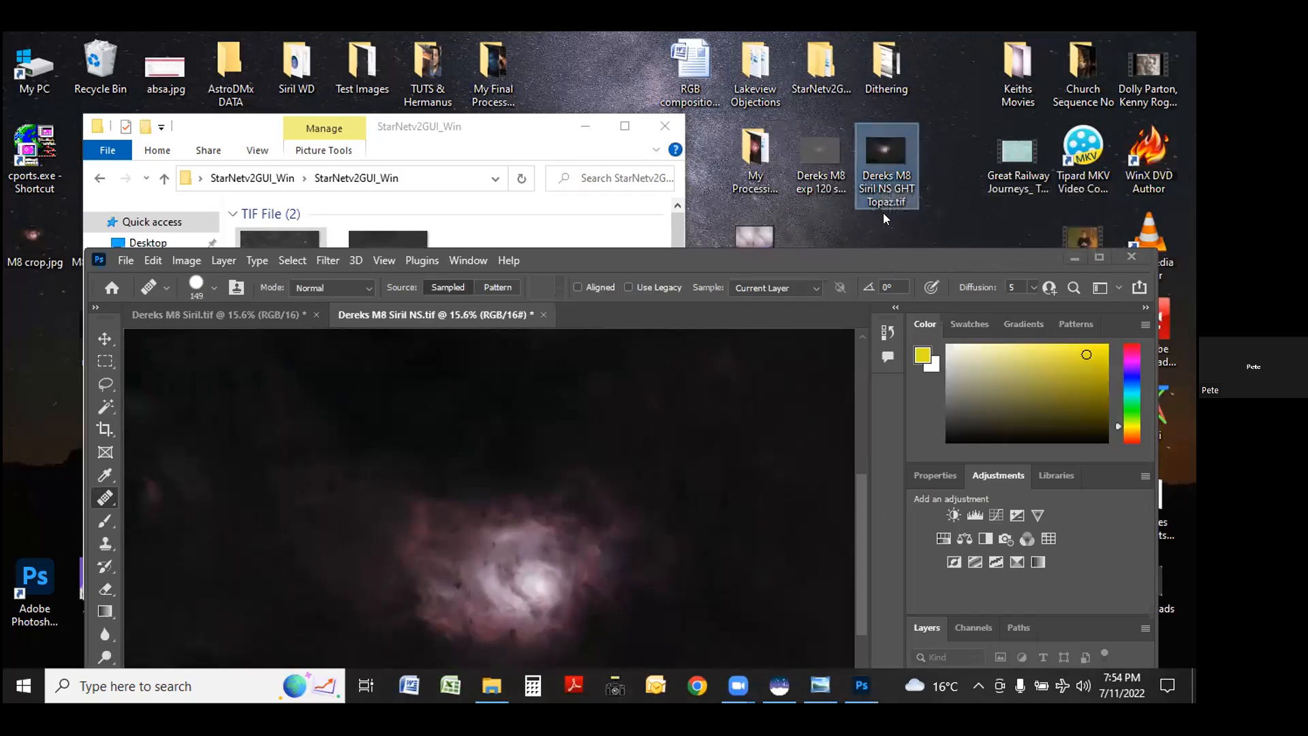
mouse_move(881, 205)
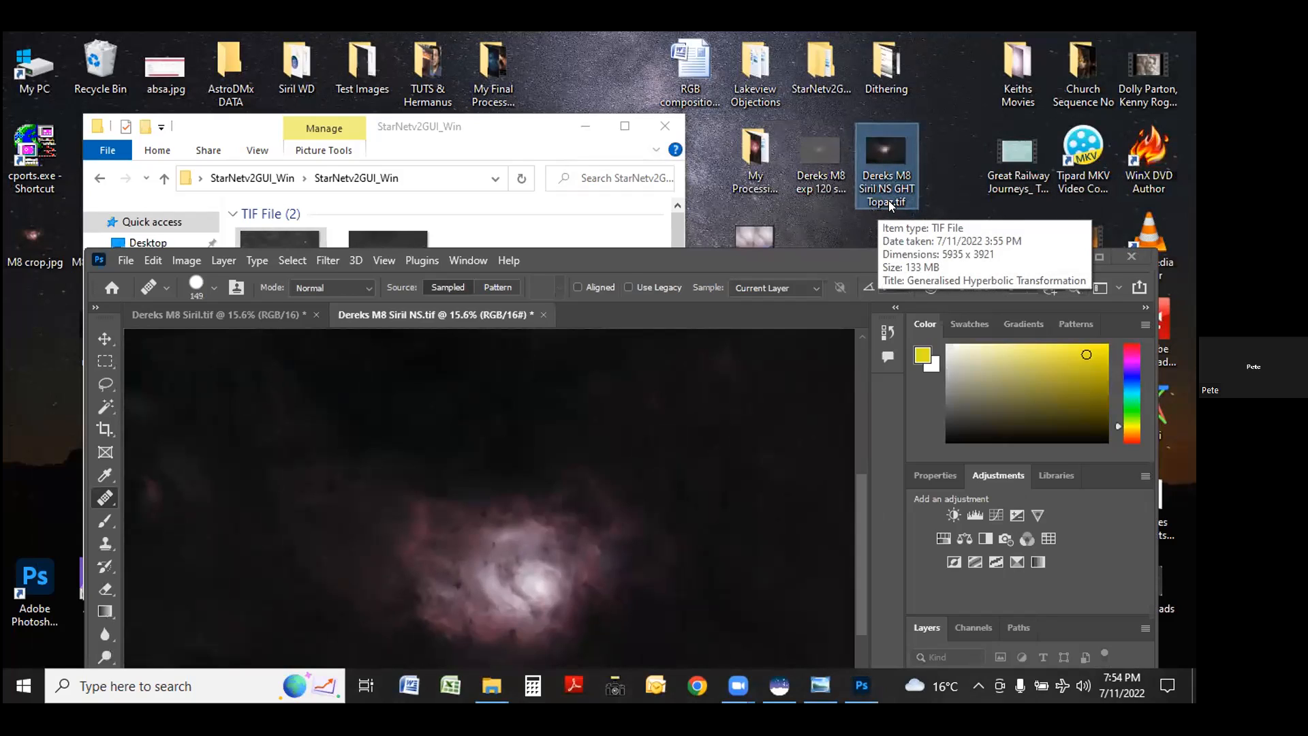
drag(885, 160, 654, 312)
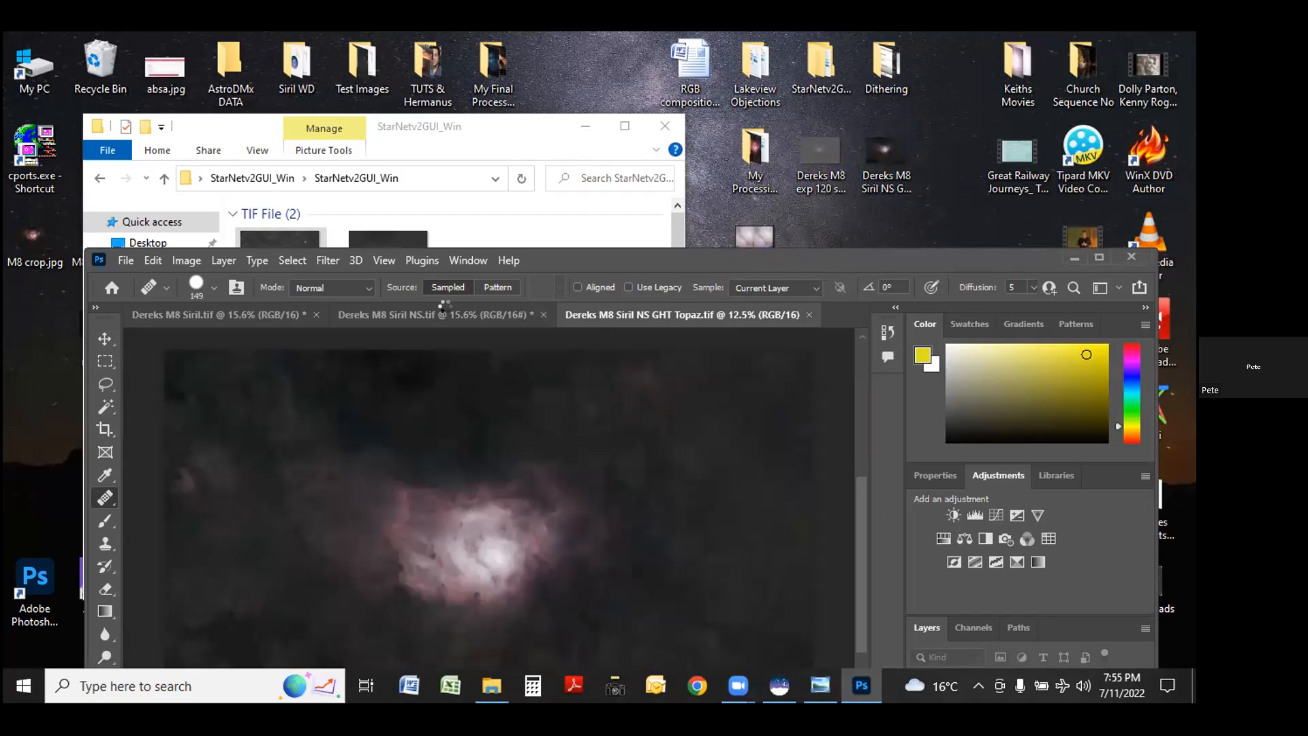
Compare the NS image with the GHT Topaz version, and examine the before-and-after noise reduction in m8 denoise.jpg.
click(461, 317)
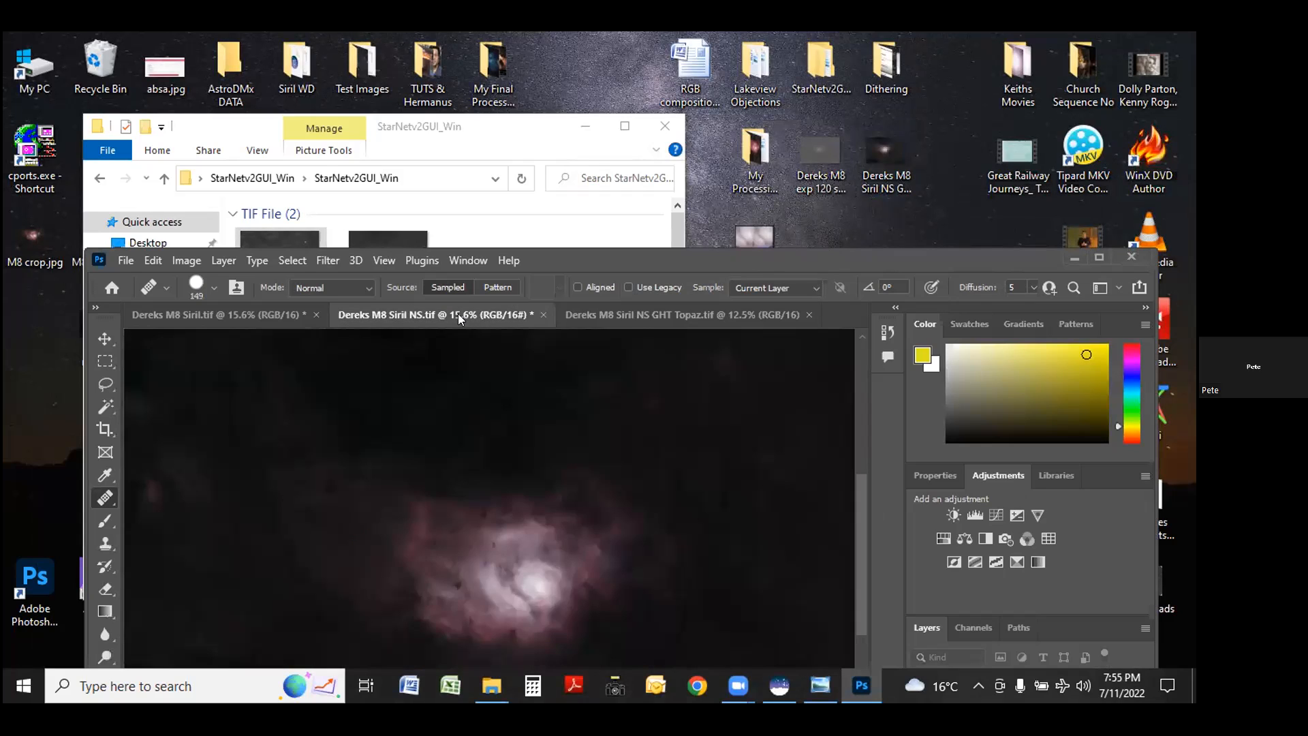
click(637, 315)
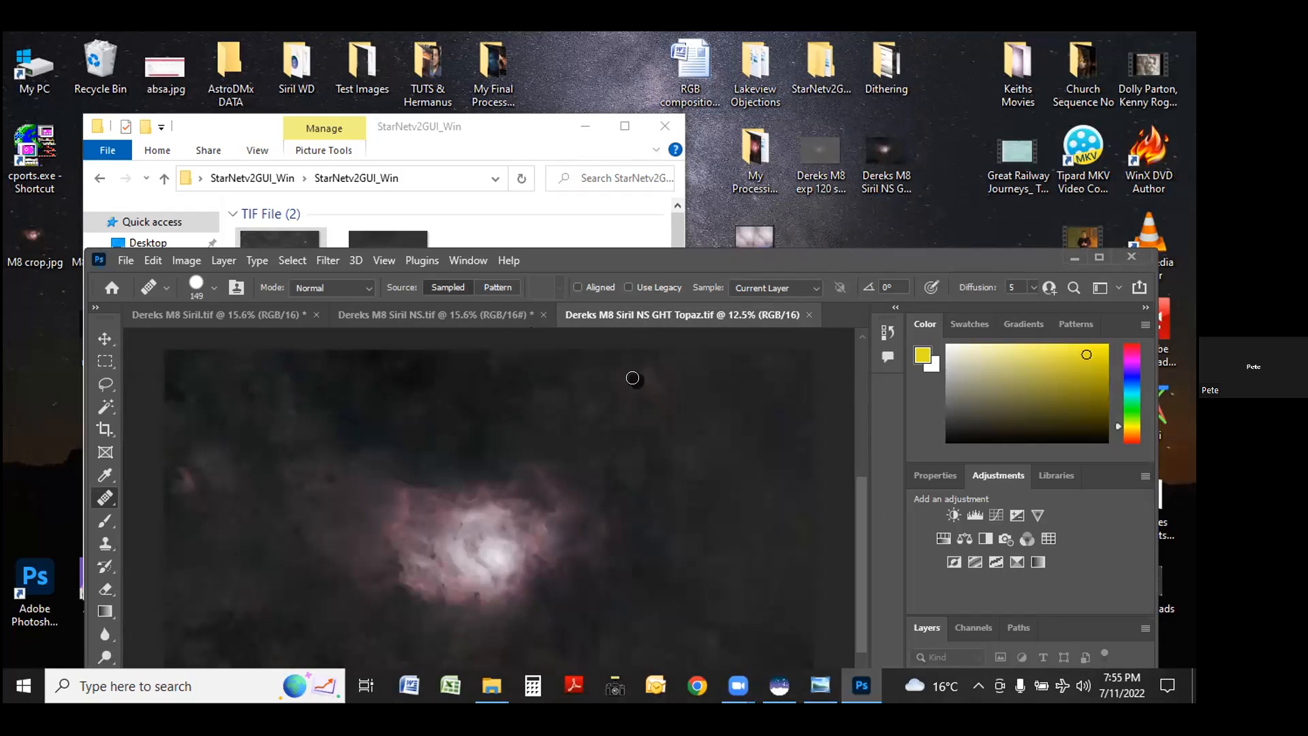
scroll(631, 380, down, 1)
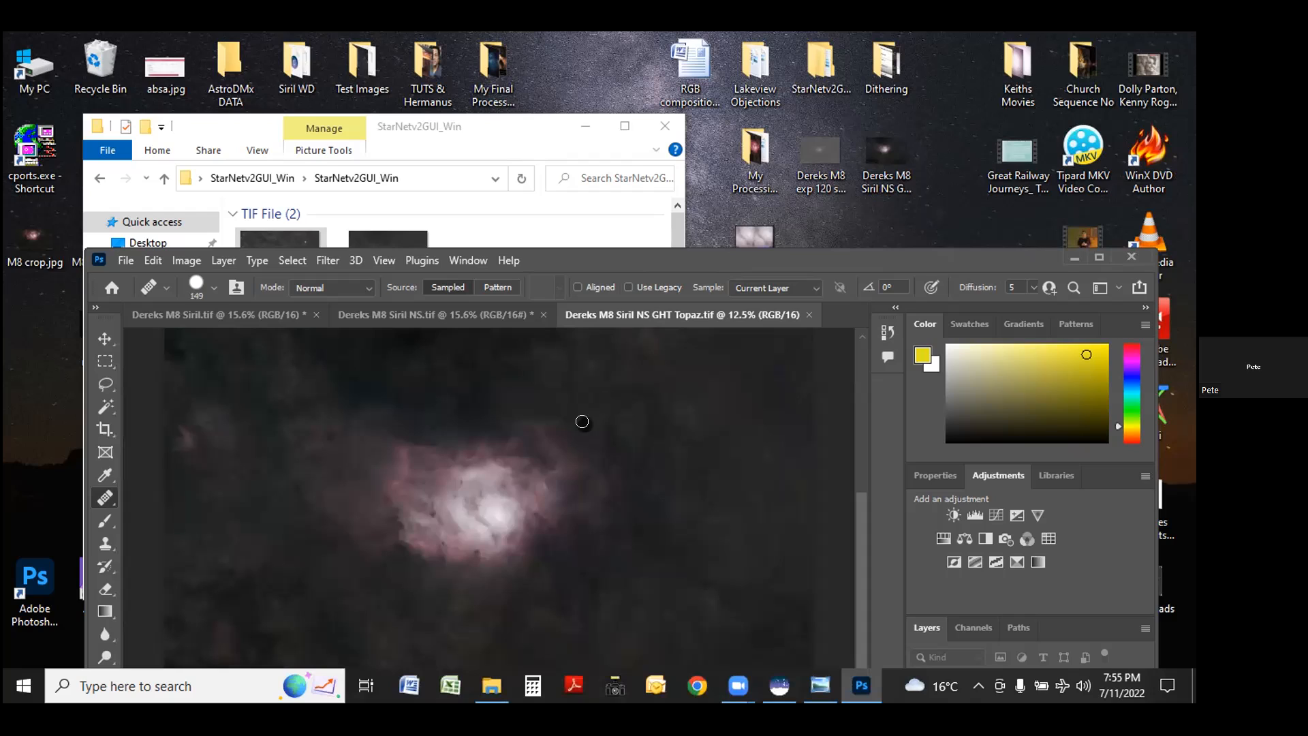
double_click(750, 233)
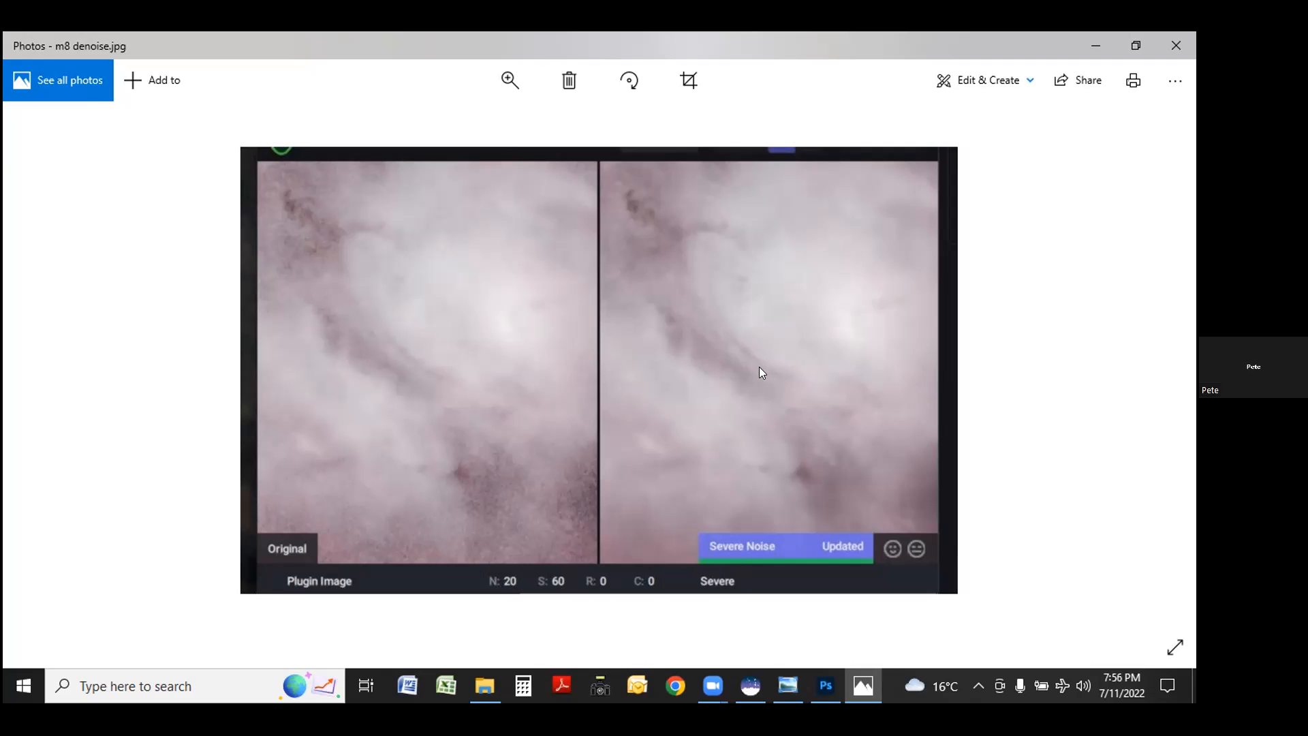
click(1169, 47)
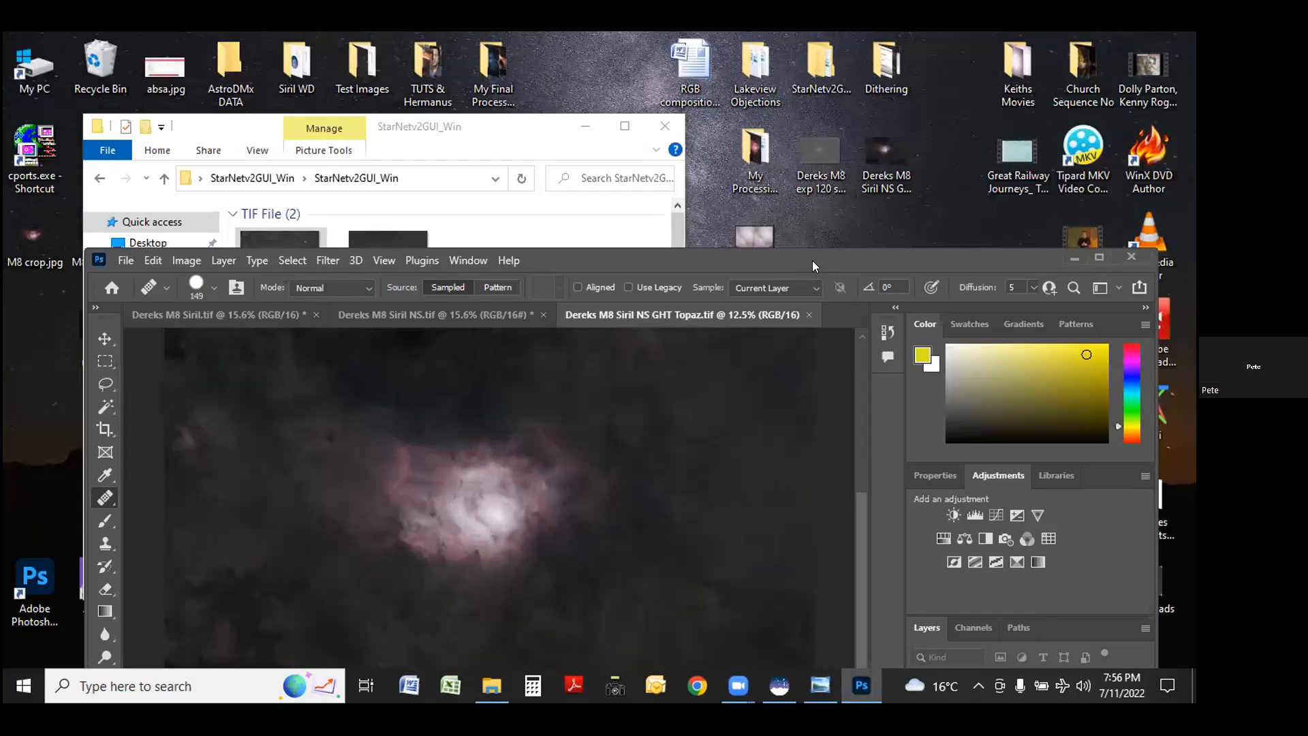
Examine the Severe Noise model and its preferences in Topaz DeNoise AI on the GHT Topaz image, and close the plugin without saving.
drag(812, 260, 837, 104)
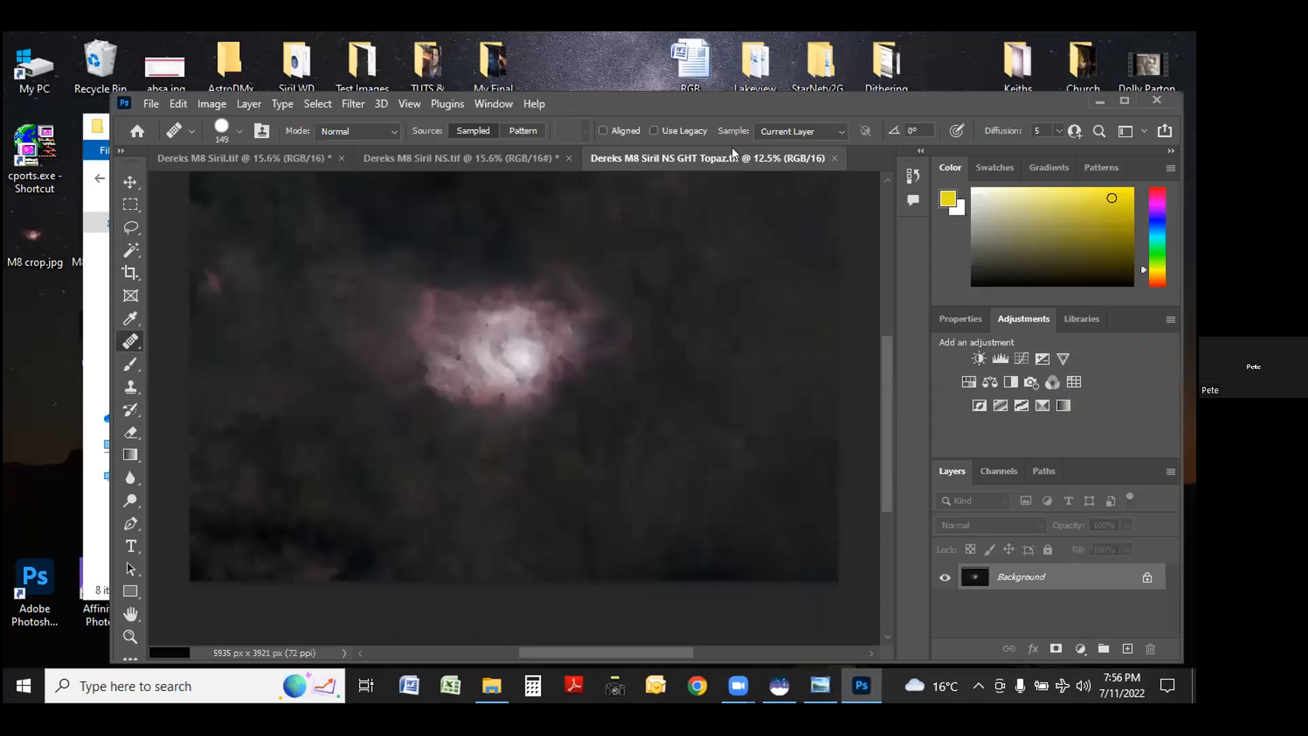
click(354, 102)
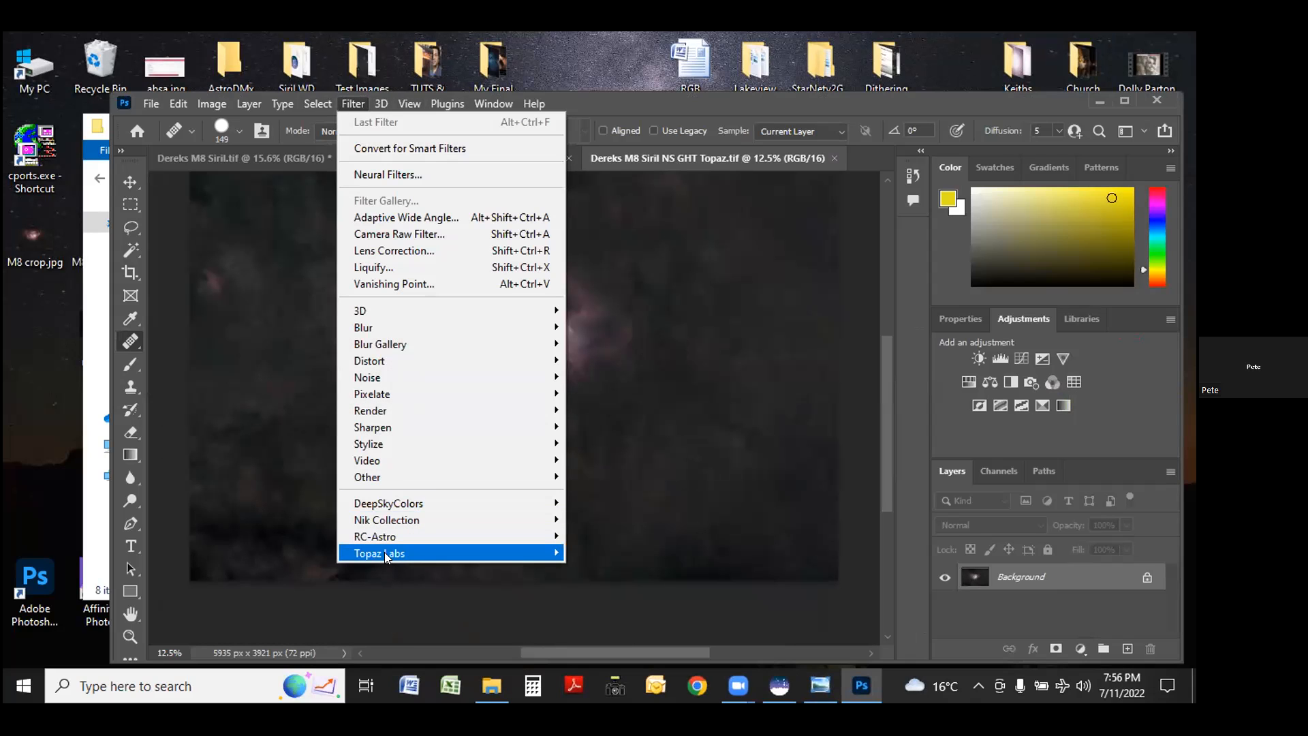
mouse_move(385, 552)
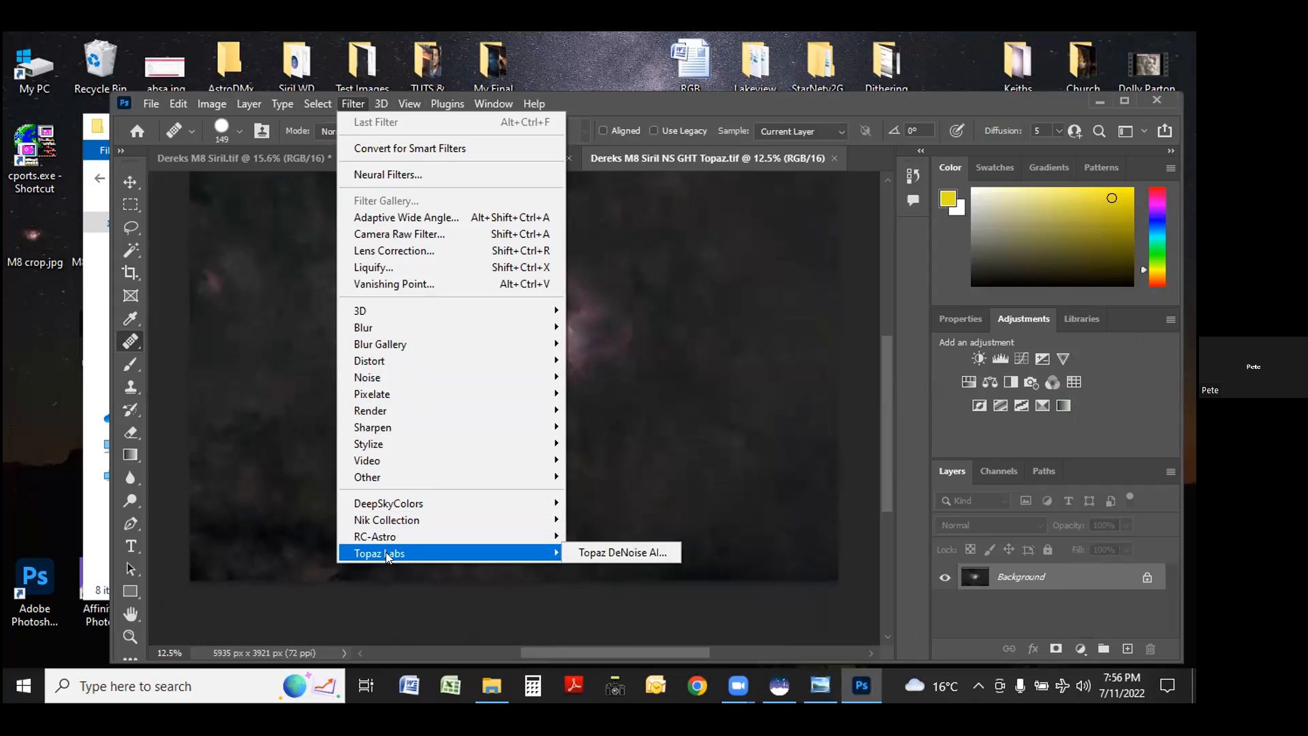
click(599, 555)
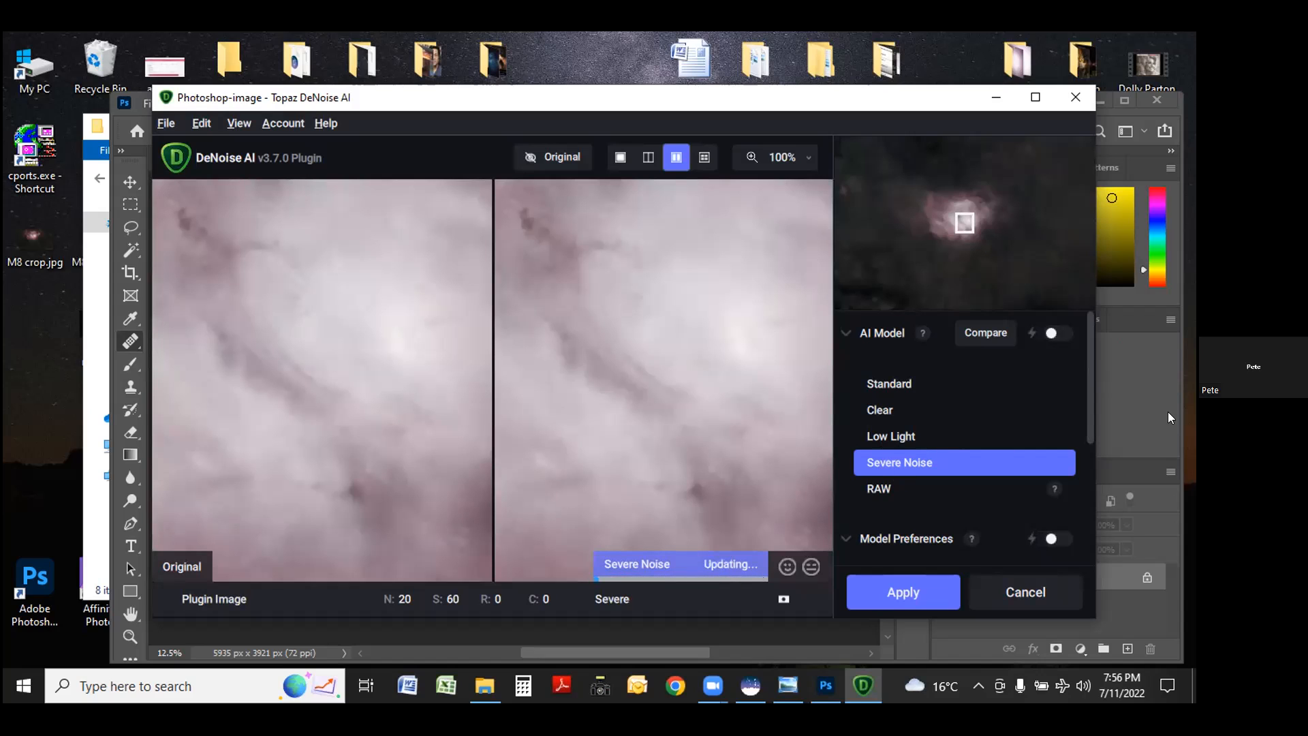
drag(1087, 410, 1083, 458)
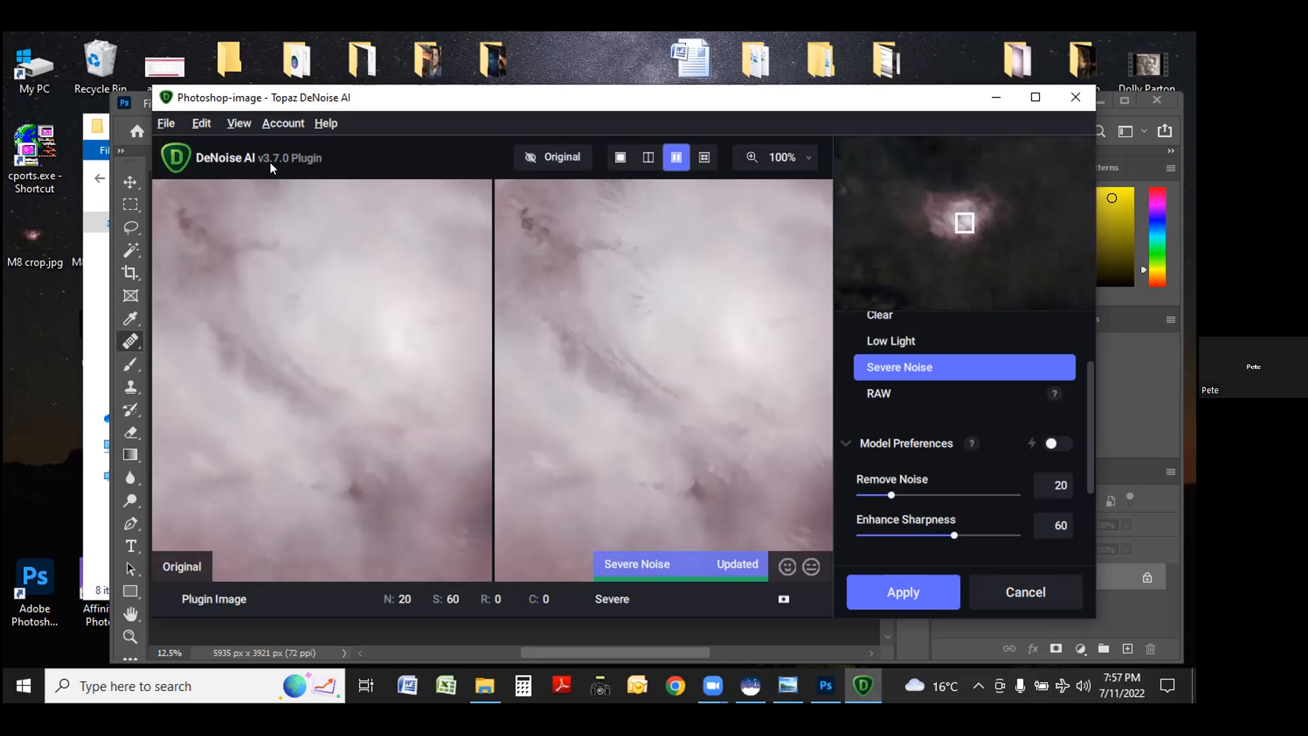
click(1070, 100)
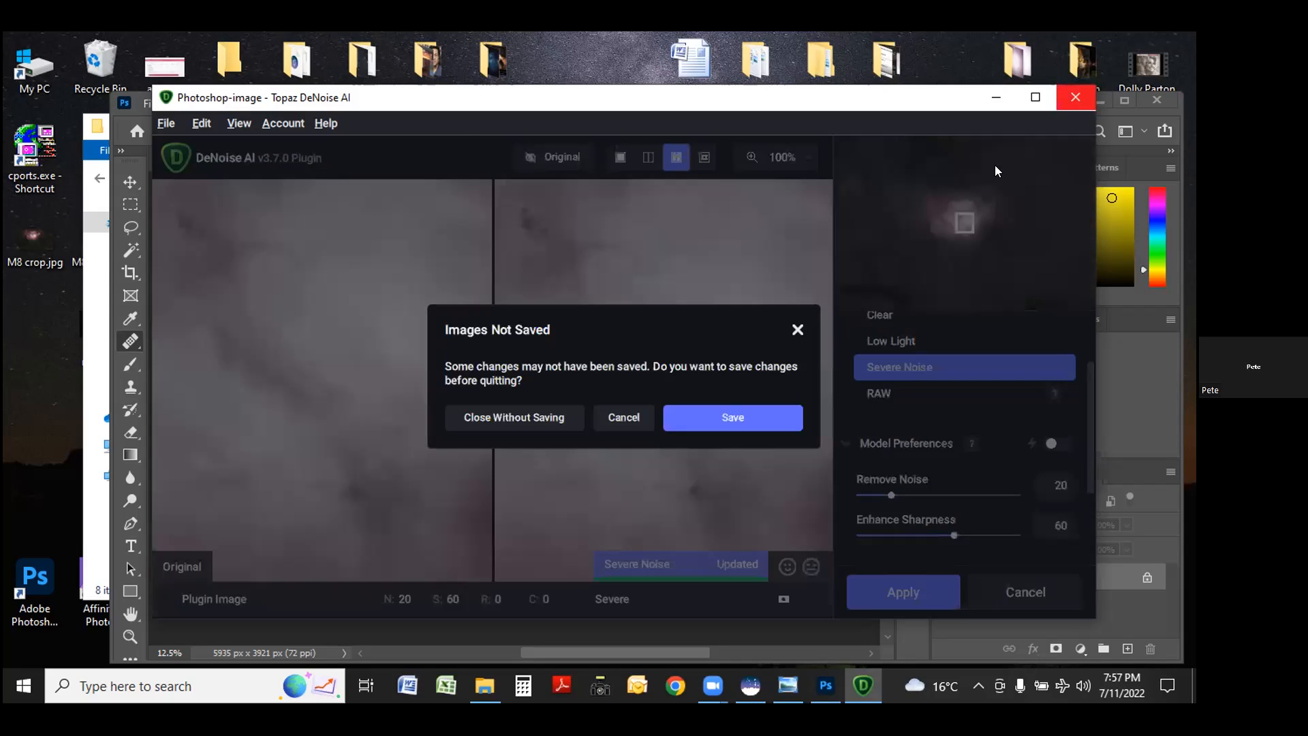
click(521, 415)
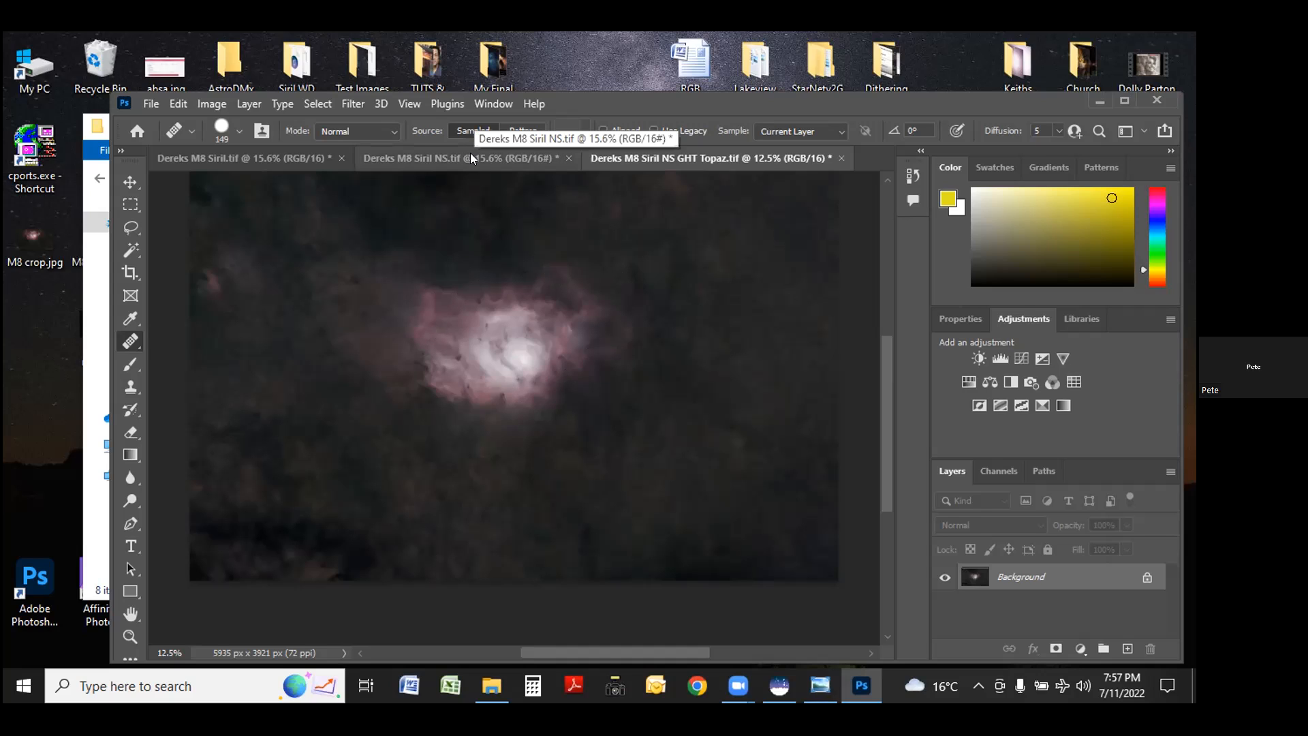
Save and close the NS image, and check the stars-only image before returning to the GHT Topaz image.
click(566, 155)
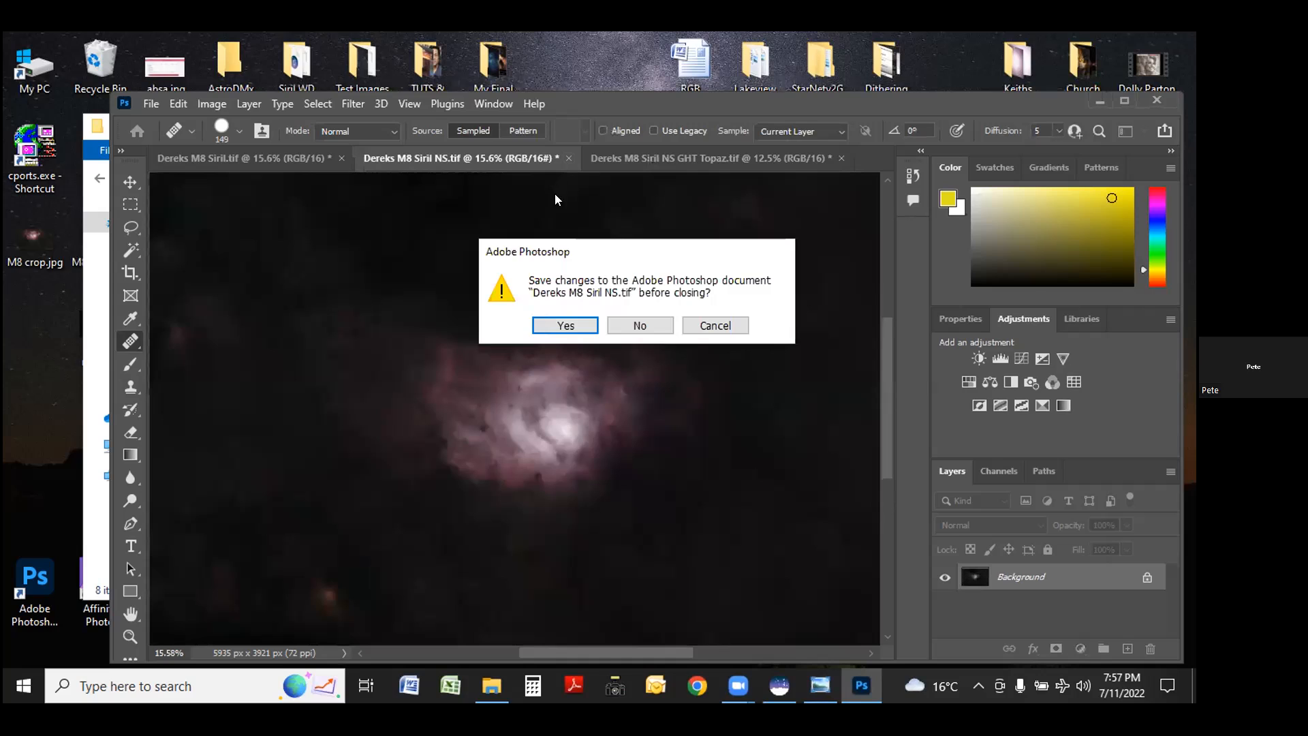
click(578, 325)
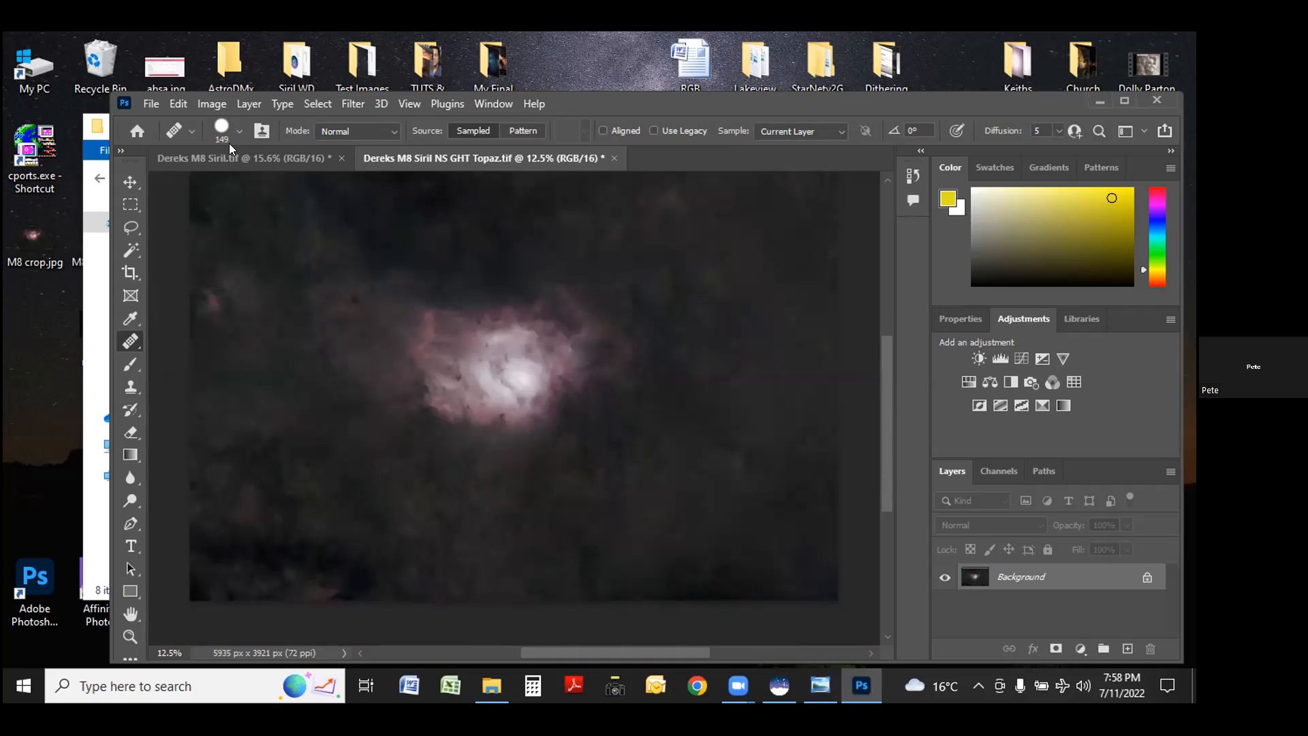
click(243, 159)
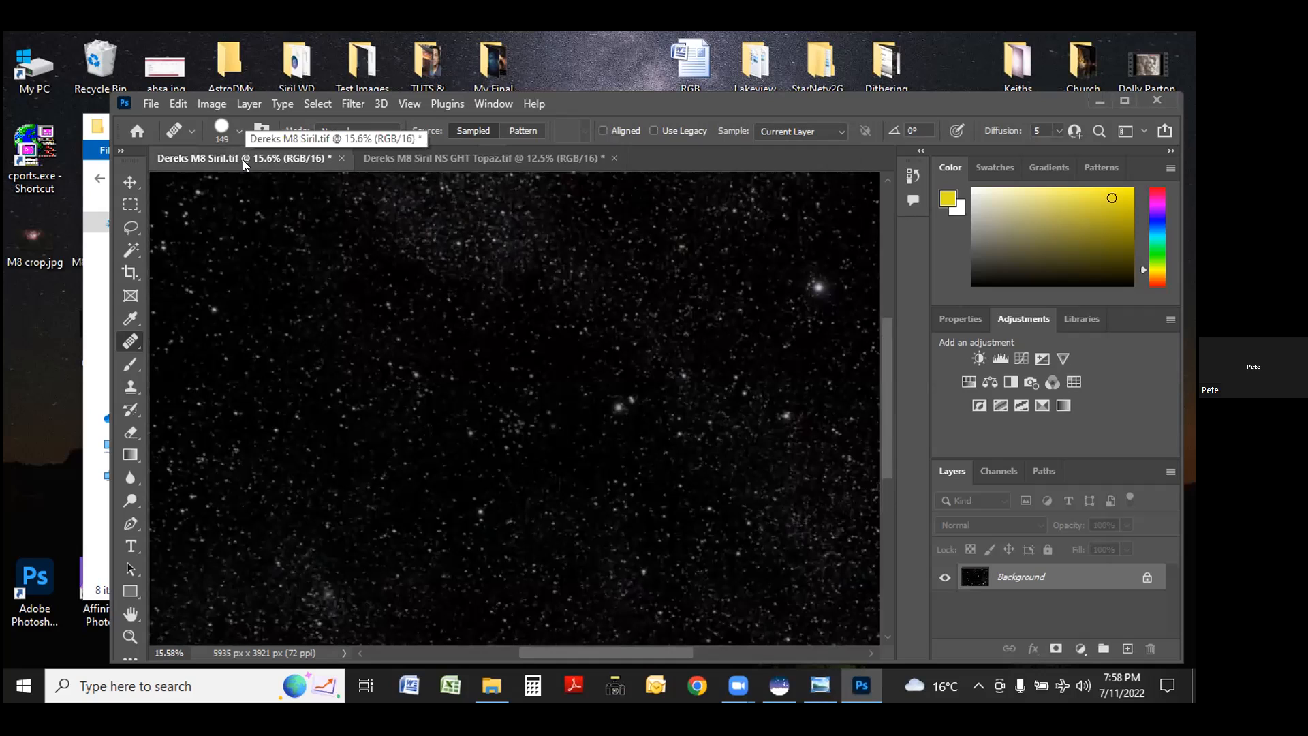
click(430, 158)
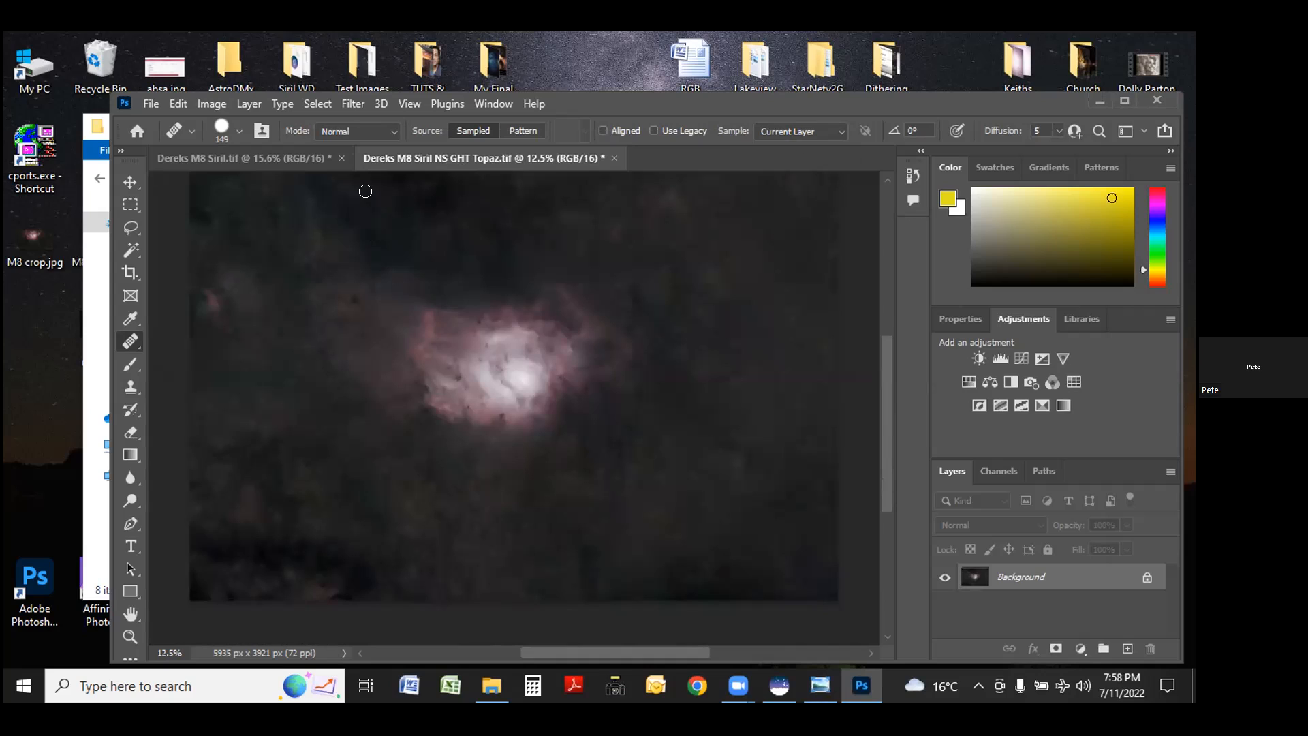
Start the Camera Raw filter on the starless image and set Temperature +9, Exposure -0.65, Highlights -29 and Blacks -17.
click(353, 105)
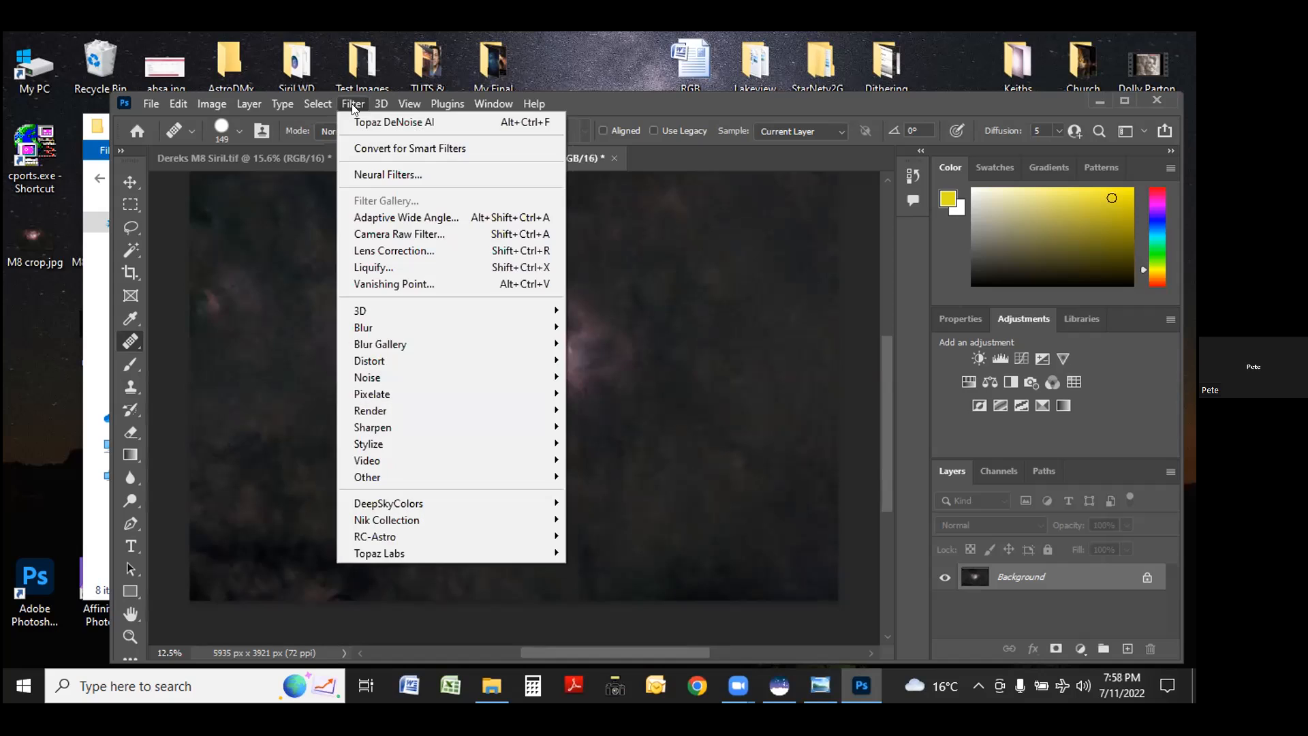
click(426, 233)
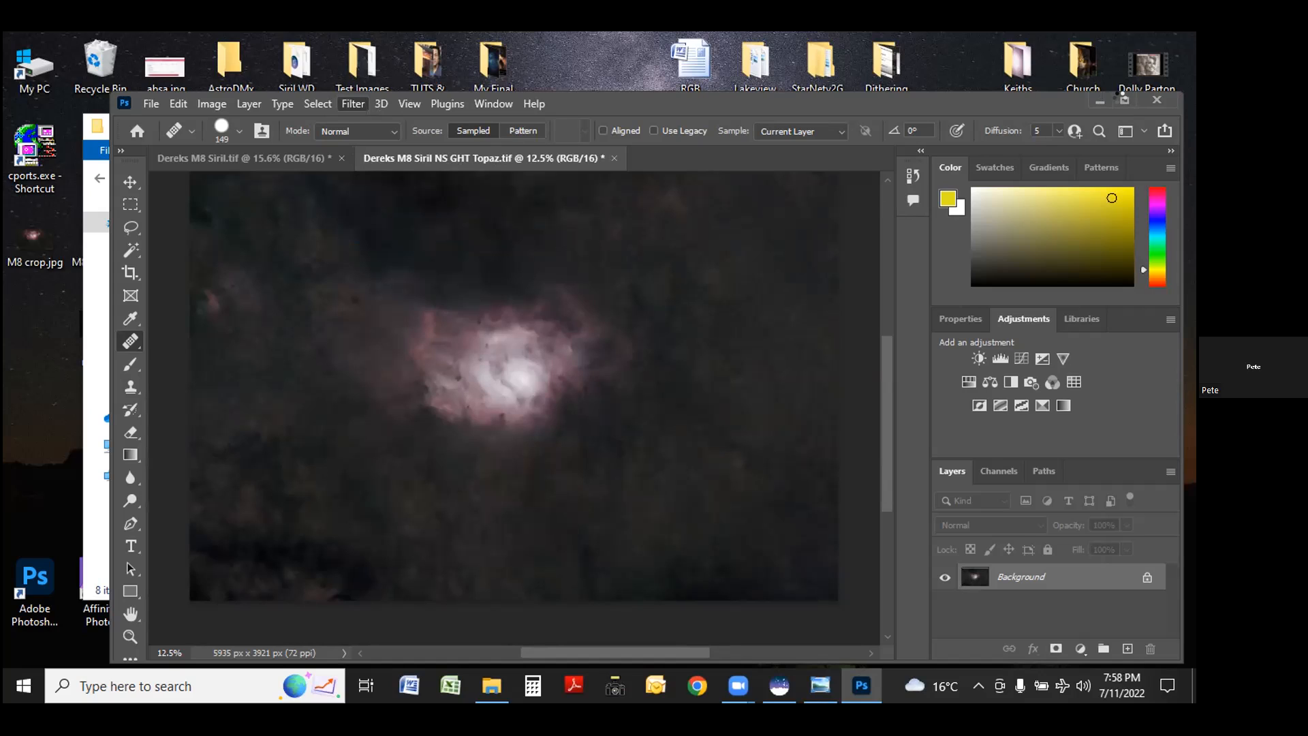
key(ctrl+shift+a)
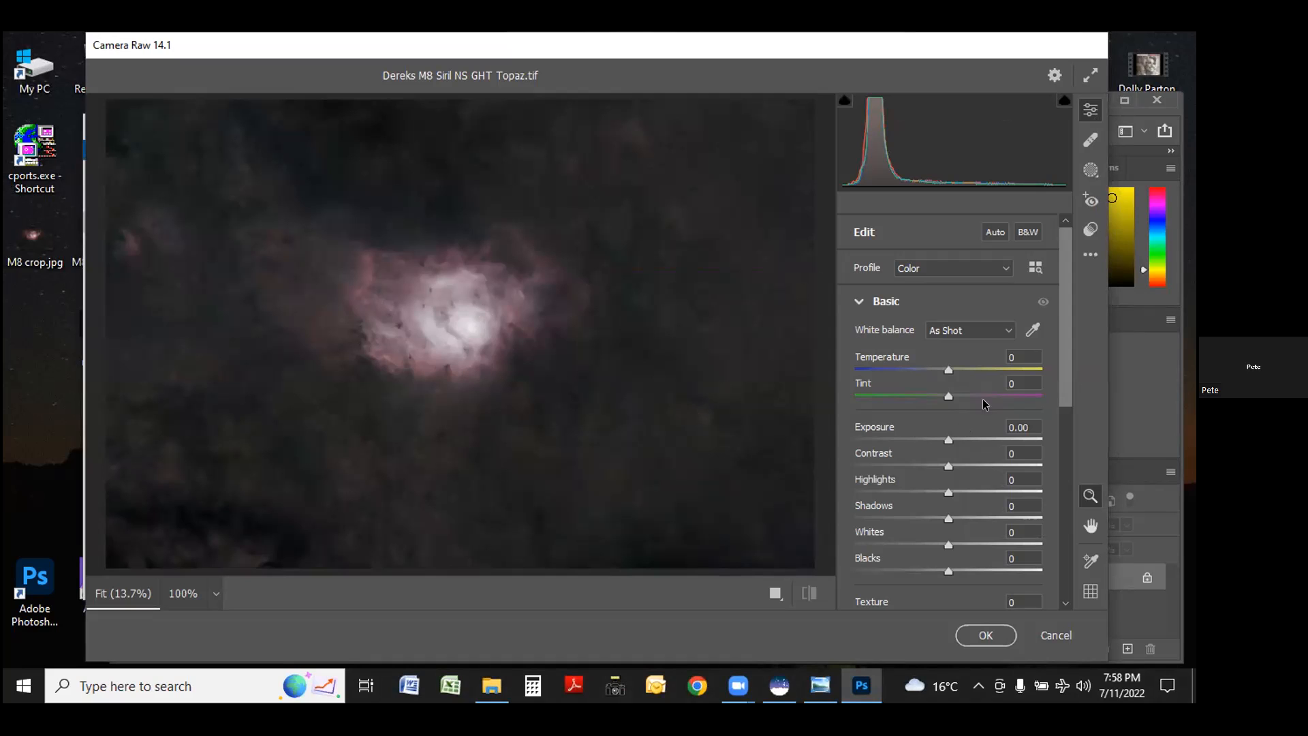
drag(946, 367, 955, 369)
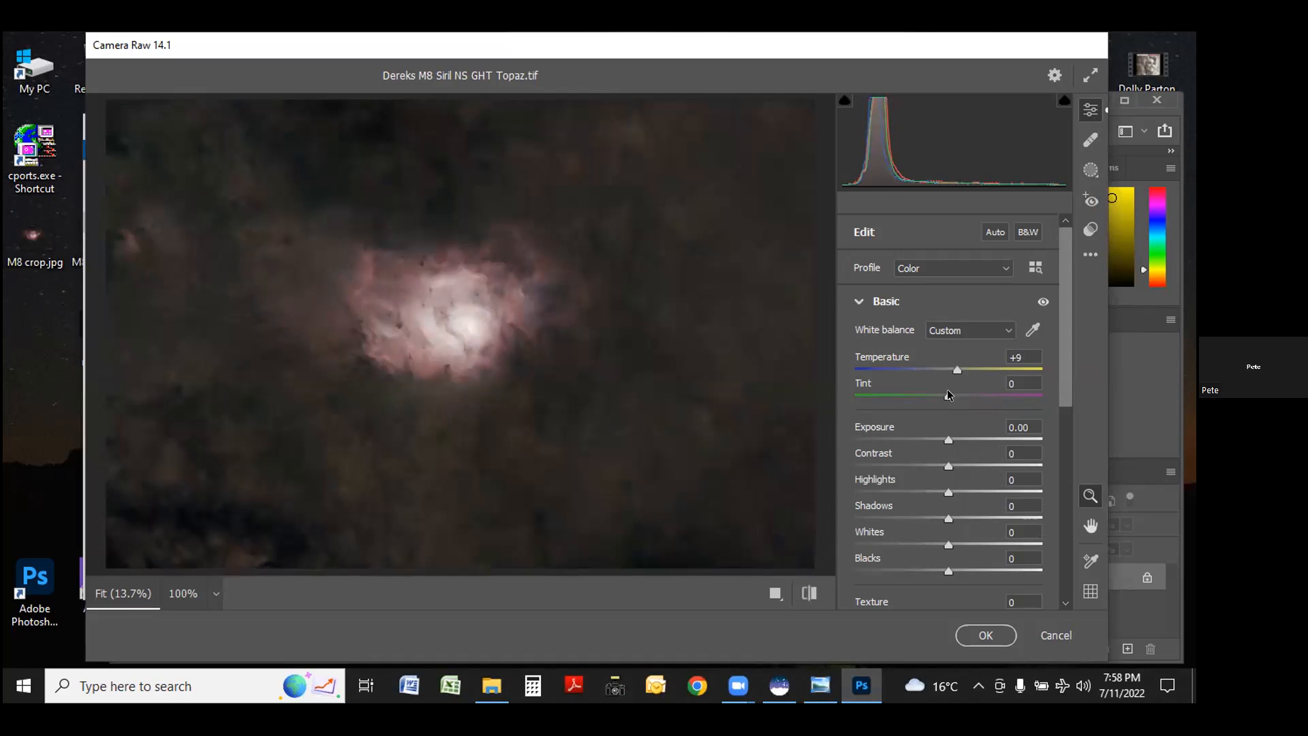
drag(946, 440, 935, 441)
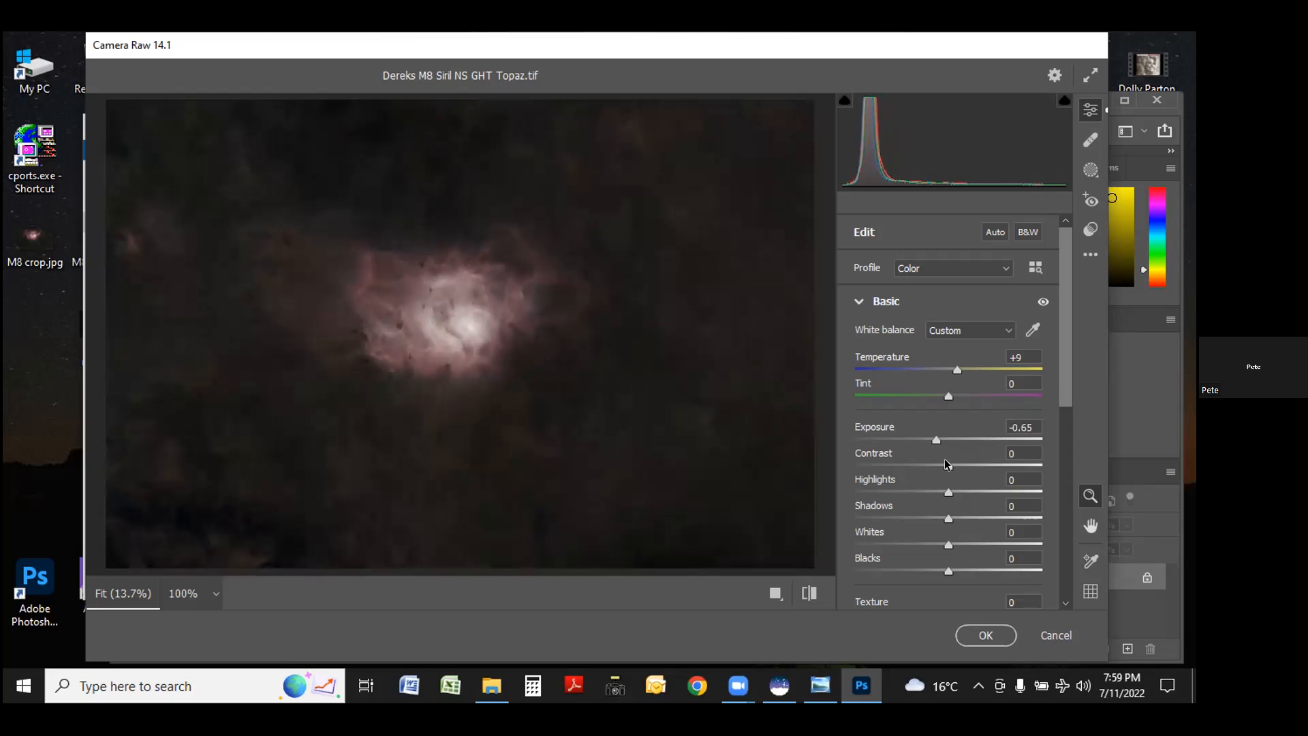
drag(947, 491, 931, 491)
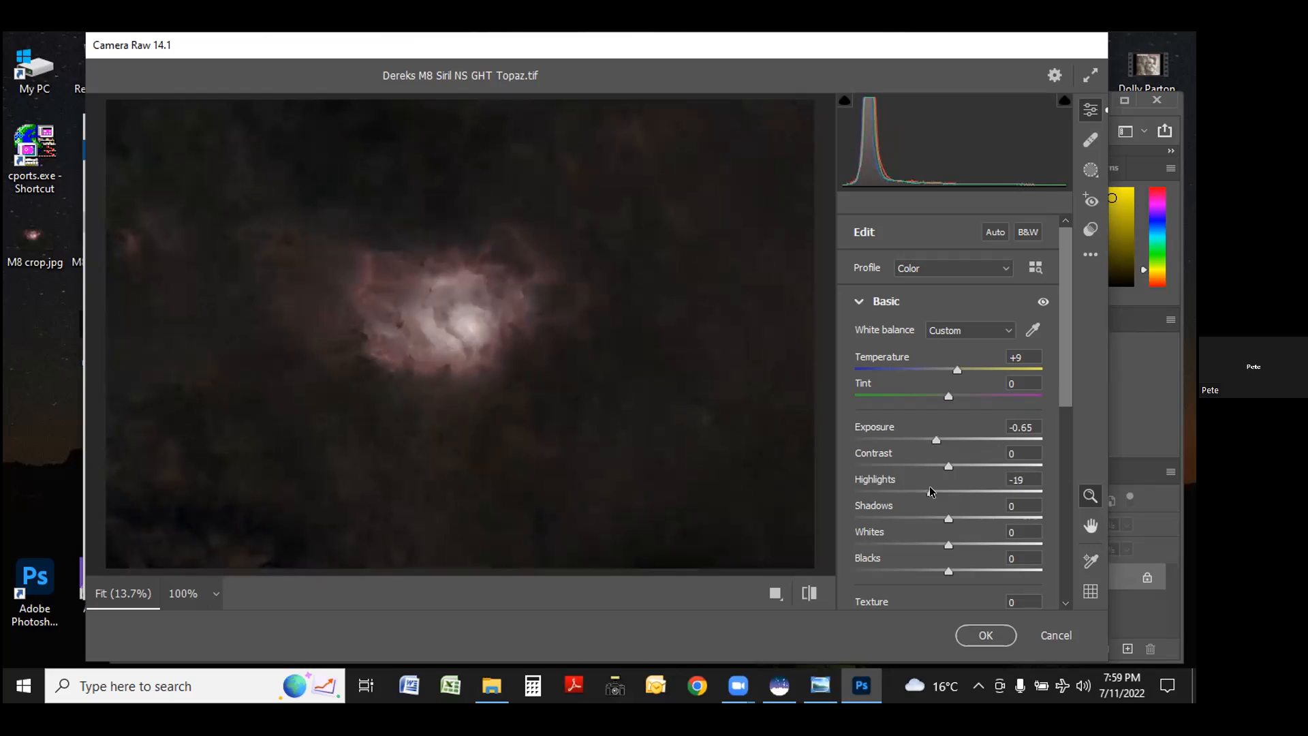
drag(929, 488, 919, 487)
drag(946, 571, 932, 571)
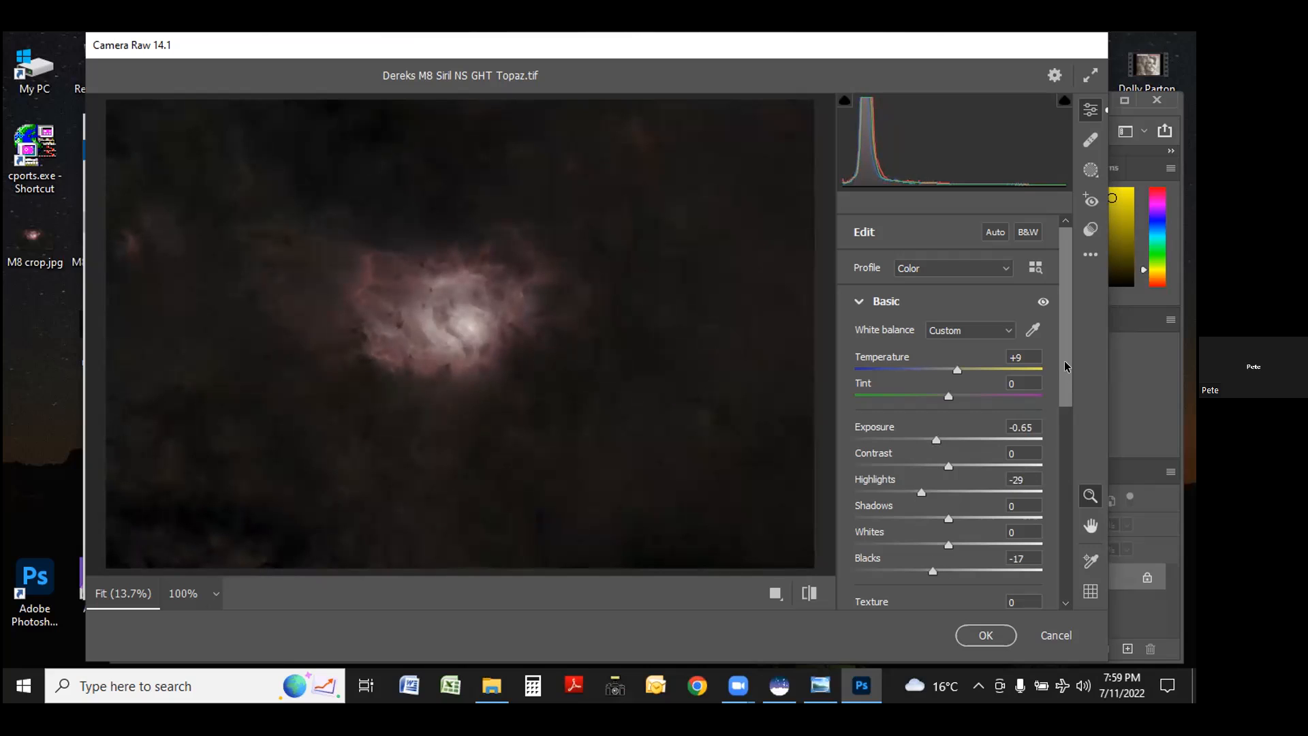
Set Texture +11, Clarity +19 and Dehaze +21, and apply the Camera Raw adjustments to the starless image.
drag(1065, 363, 1060, 437)
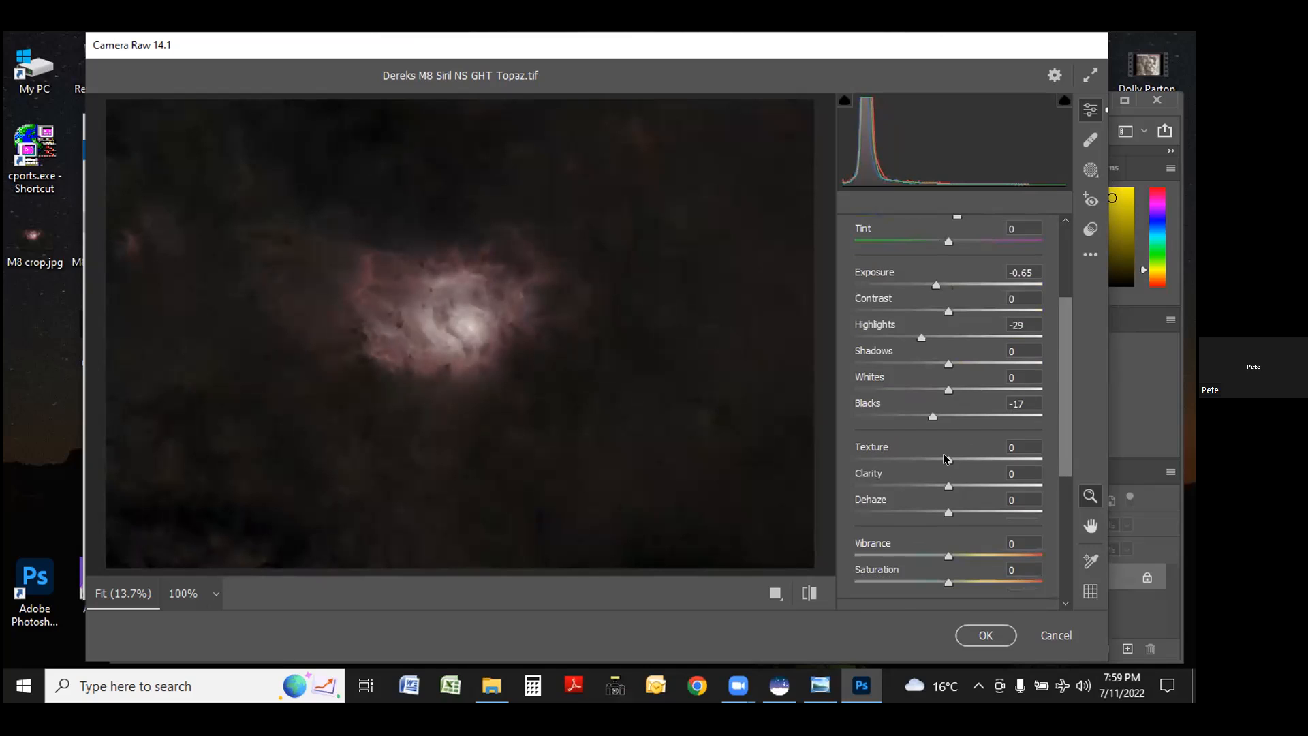
mouse_move(945, 458)
mouse_down()
mouse_move(968, 459)
mouse_move(958, 467)
mouse_up()
click(963, 485)
click(989, 511)
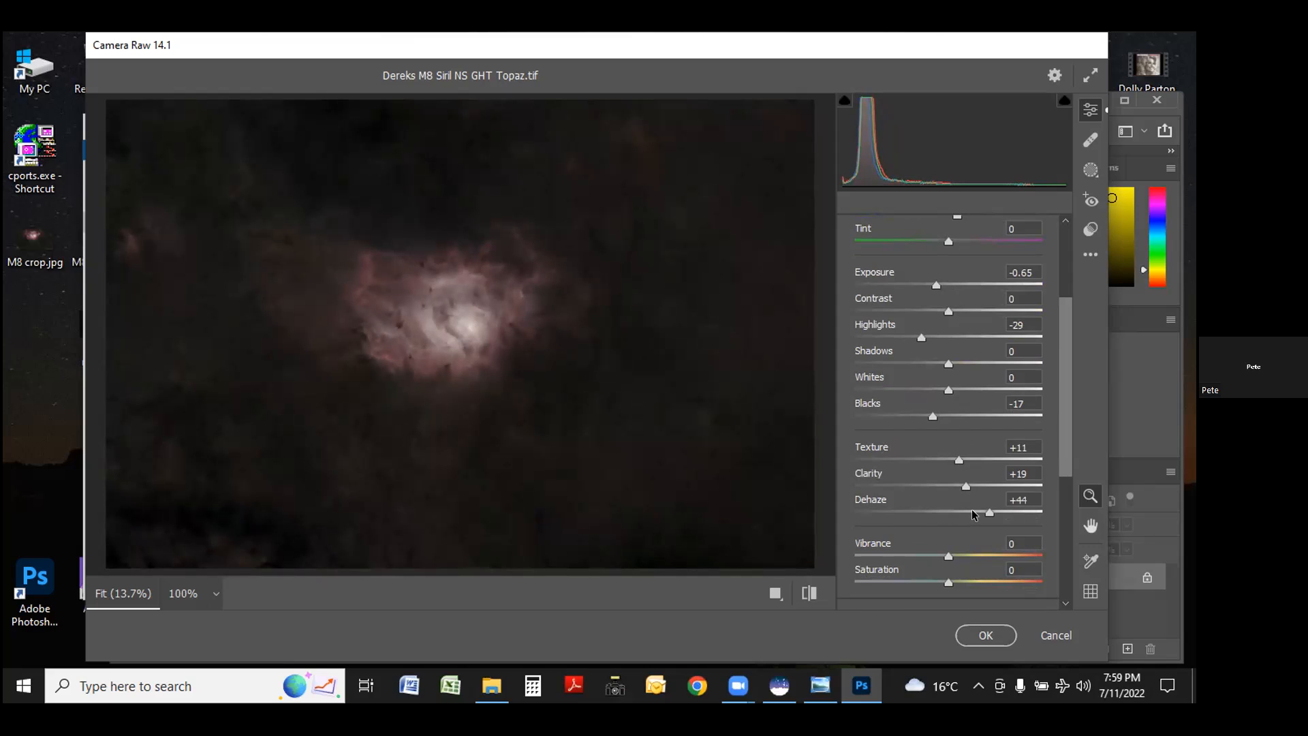
click(968, 511)
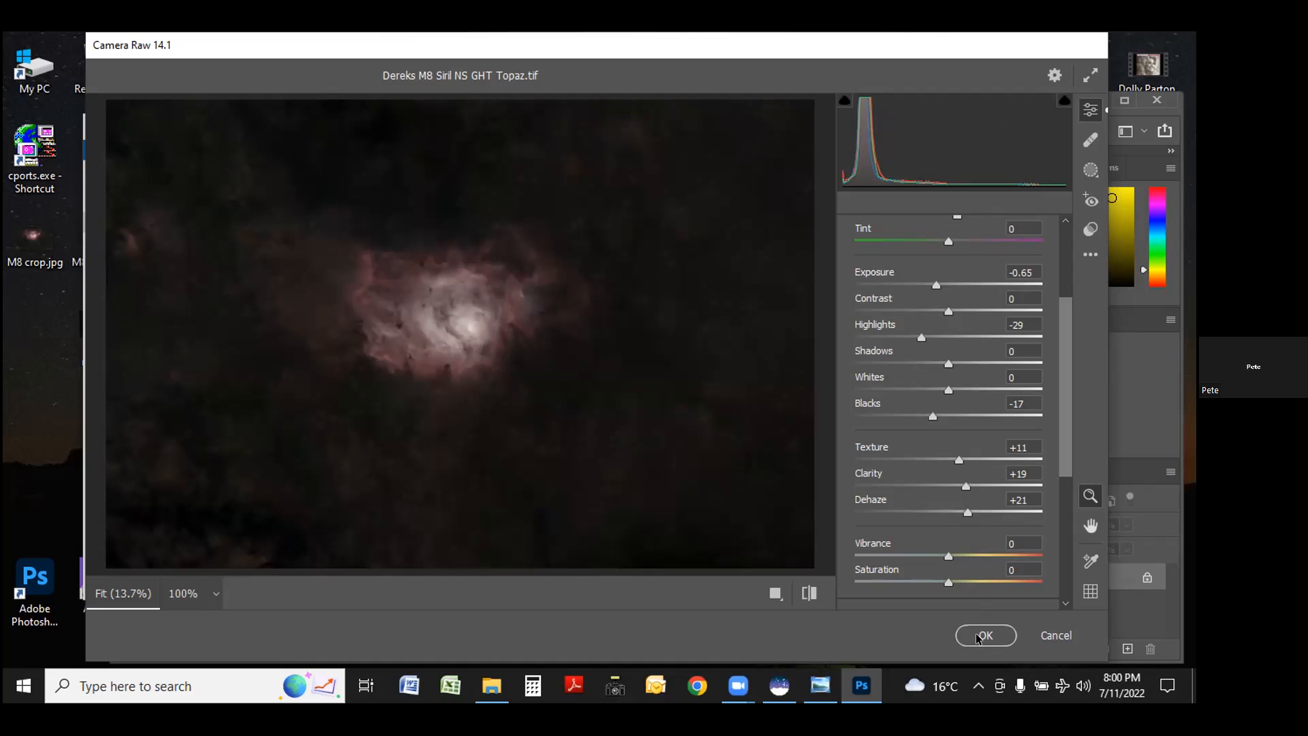
click(981, 634)
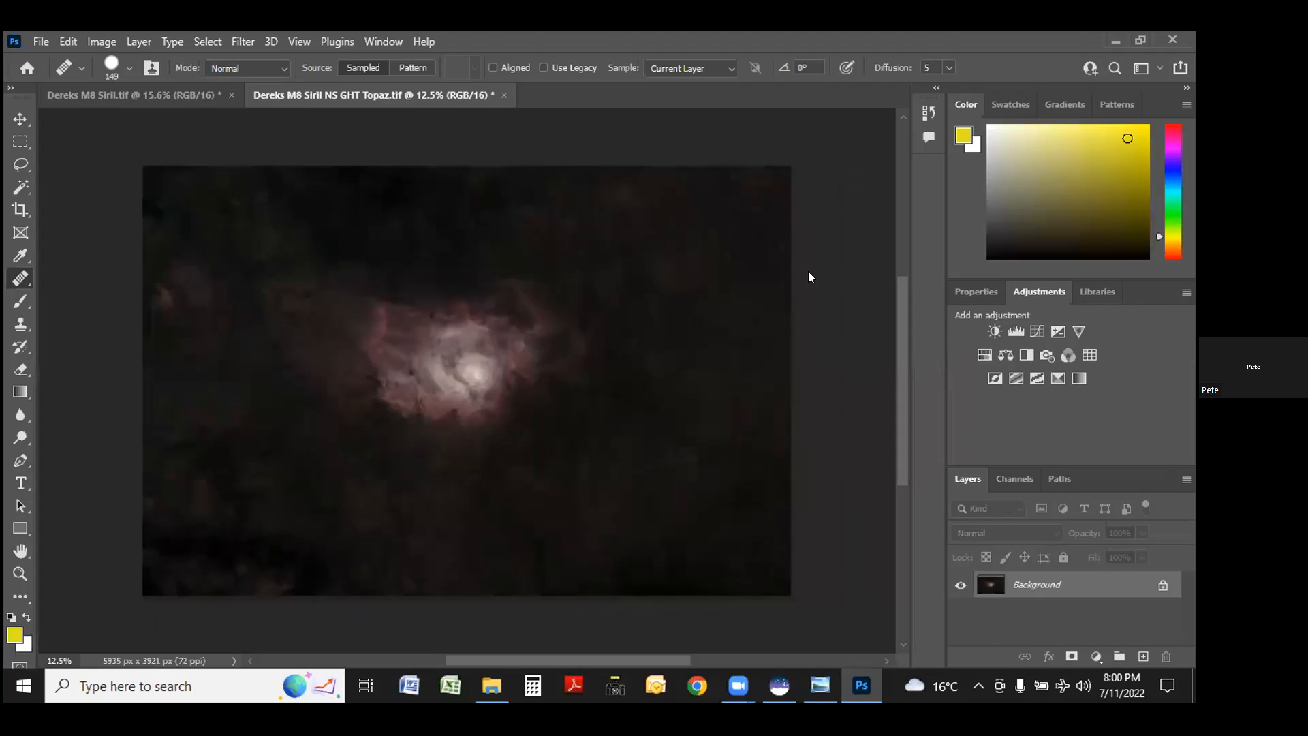
click(808, 271)
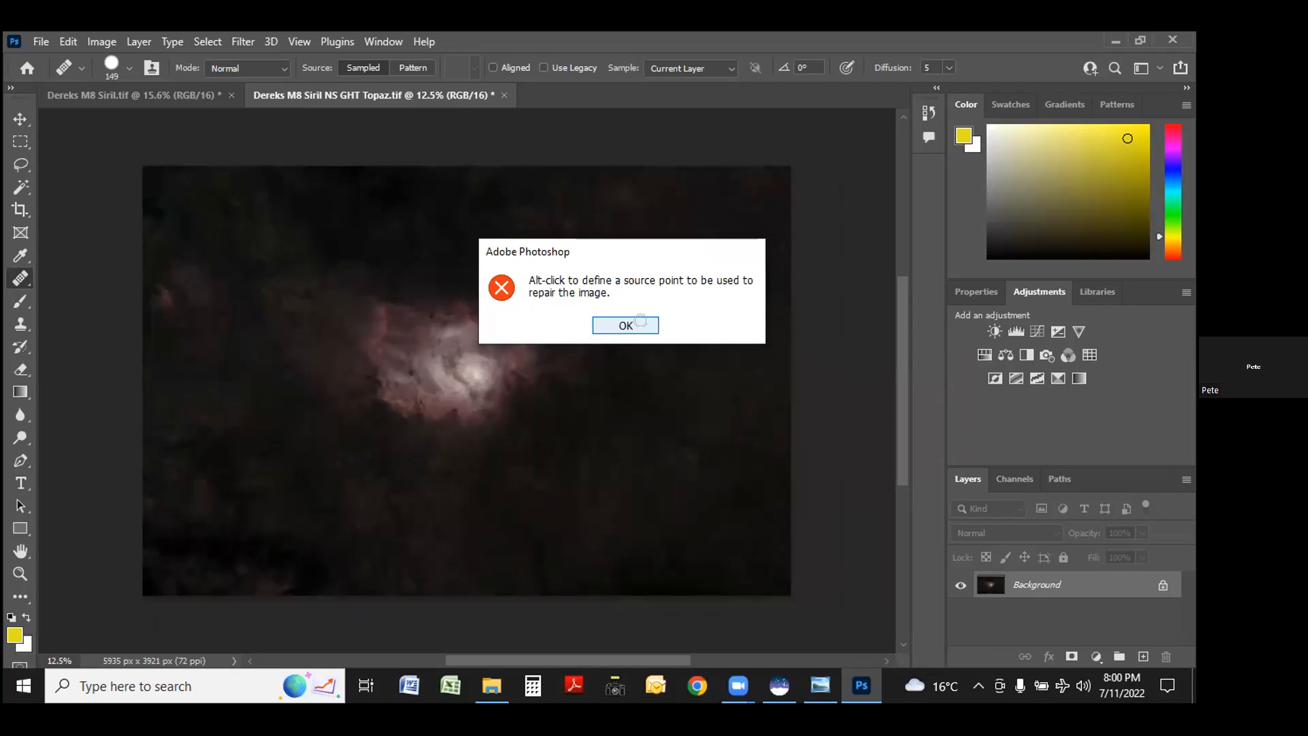
click(640, 322)
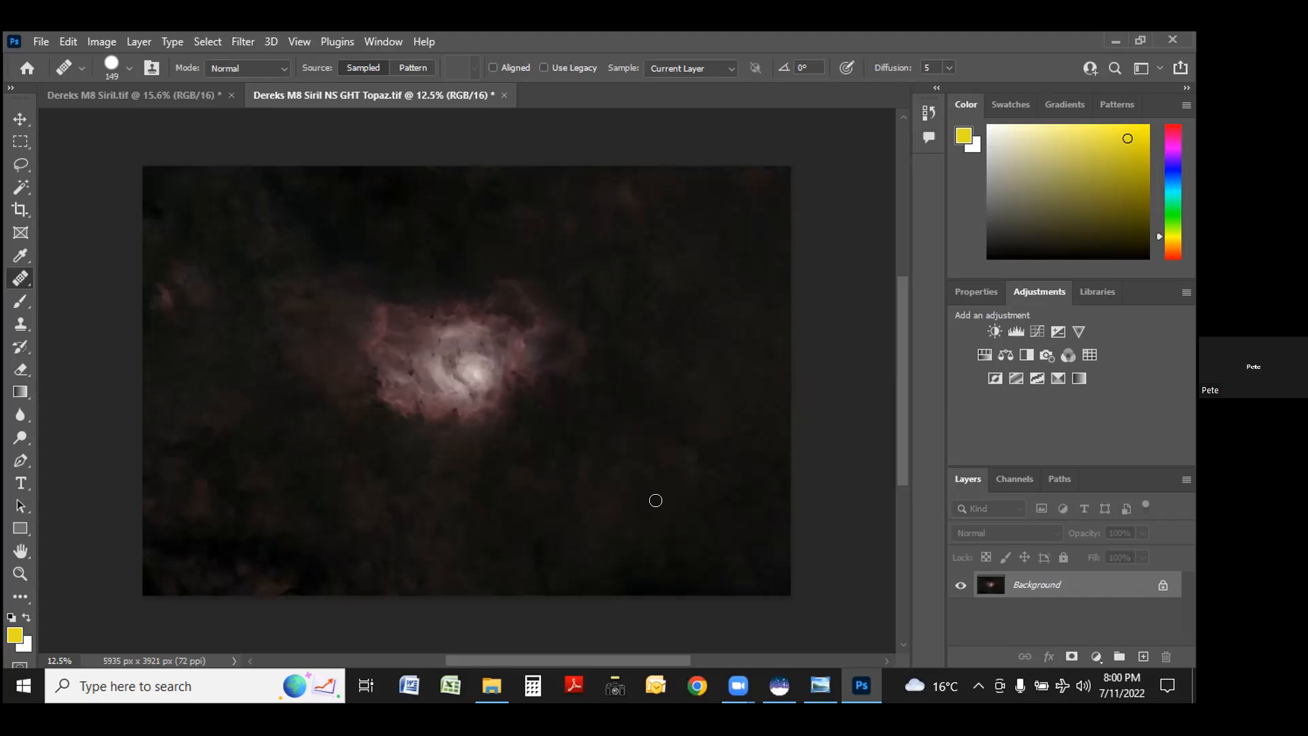
Start Viveza 3 and darken the lower-right background with a 39% control point at -25% brightness.
click(241, 41)
mouse_move(291, 457)
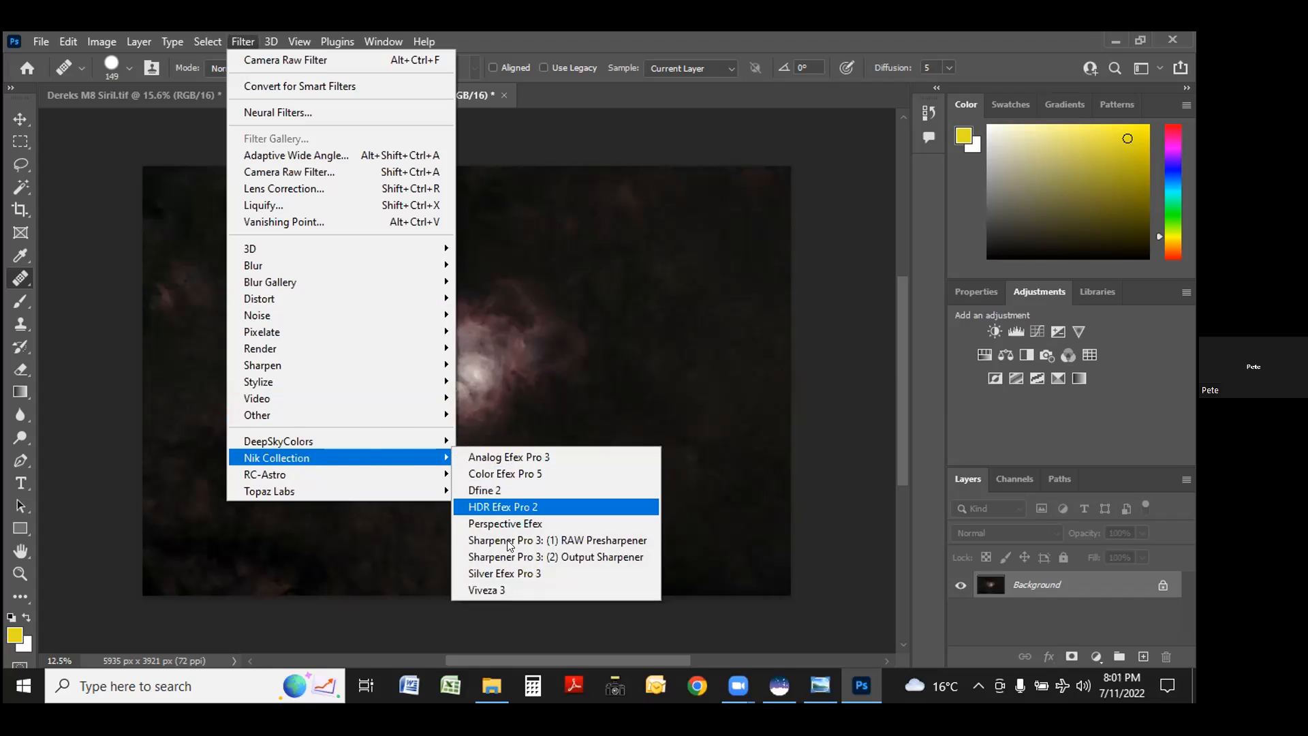
click(501, 587)
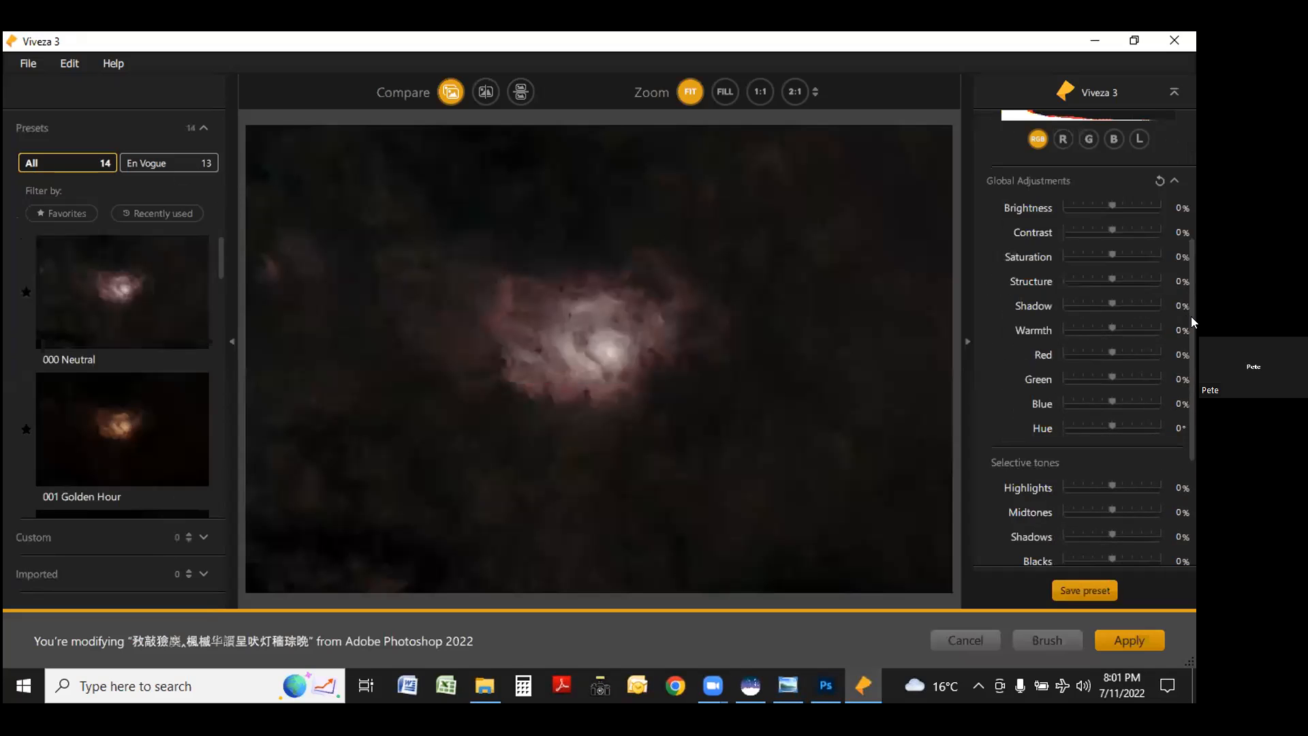
drag(1191, 317, 1192, 492)
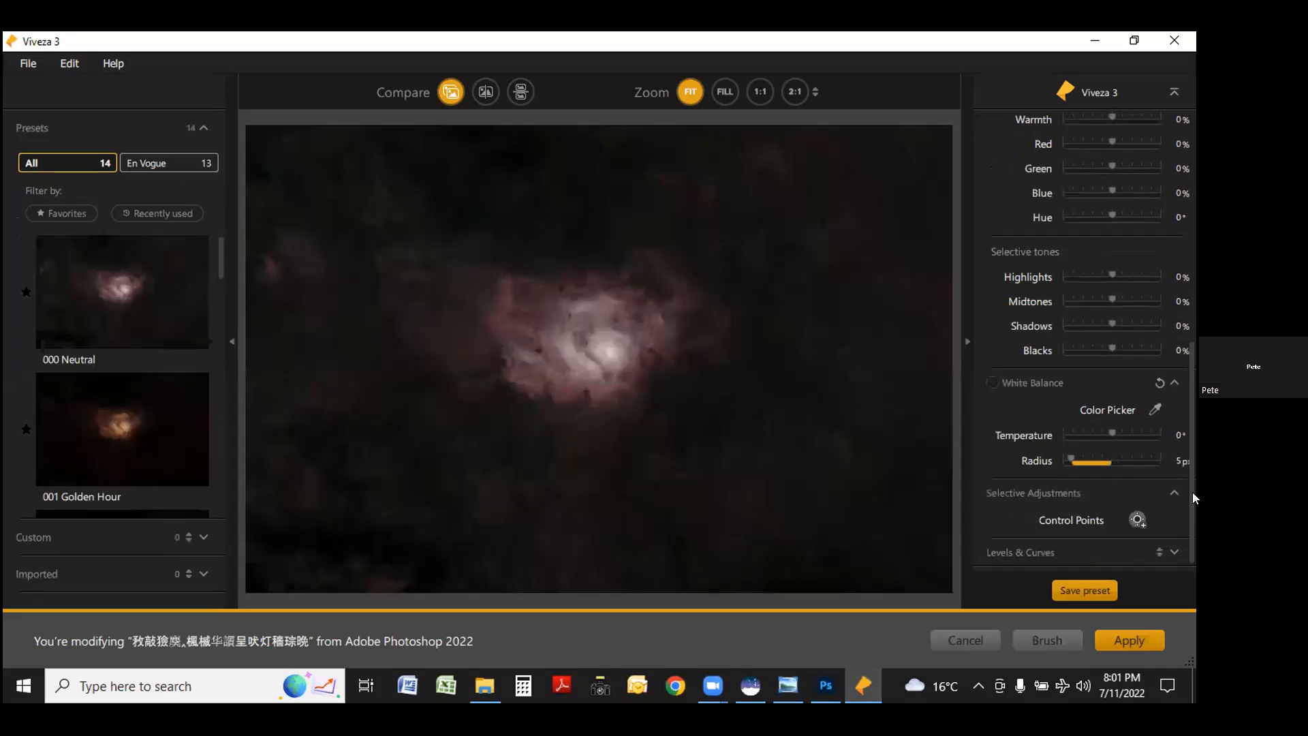
click(1136, 520)
drag(1191, 417, 1179, 473)
click(800, 469)
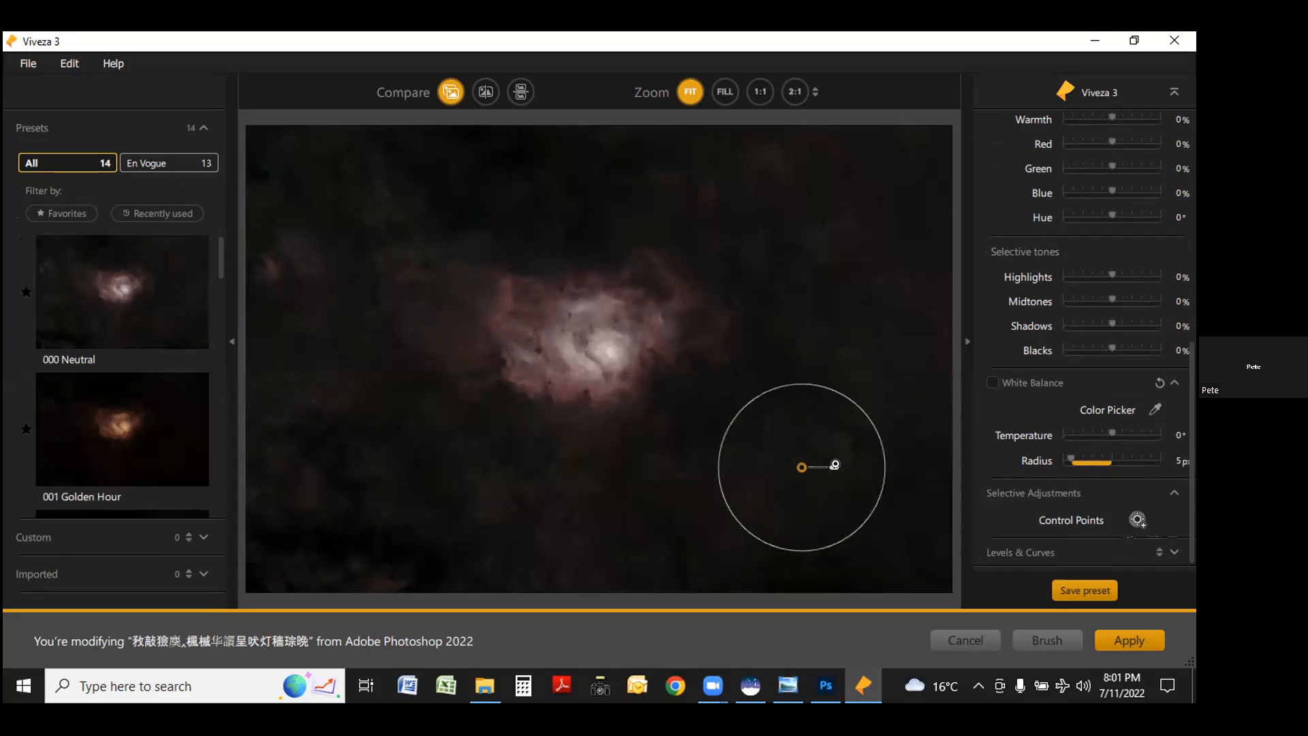
drag(832, 466, 860, 472)
drag(1112, 426, 1099, 428)
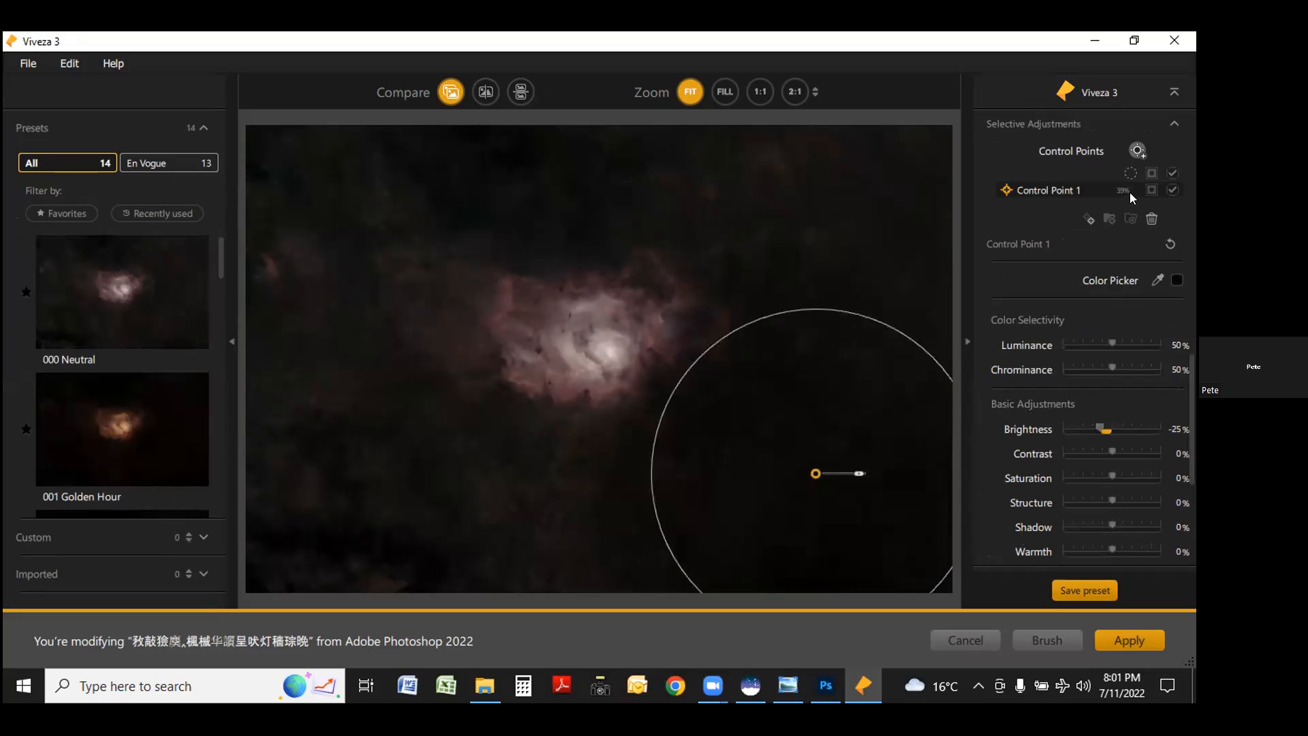
Add a 24% control point to the background below the nebula and set its brightness to -25%.
click(1138, 149)
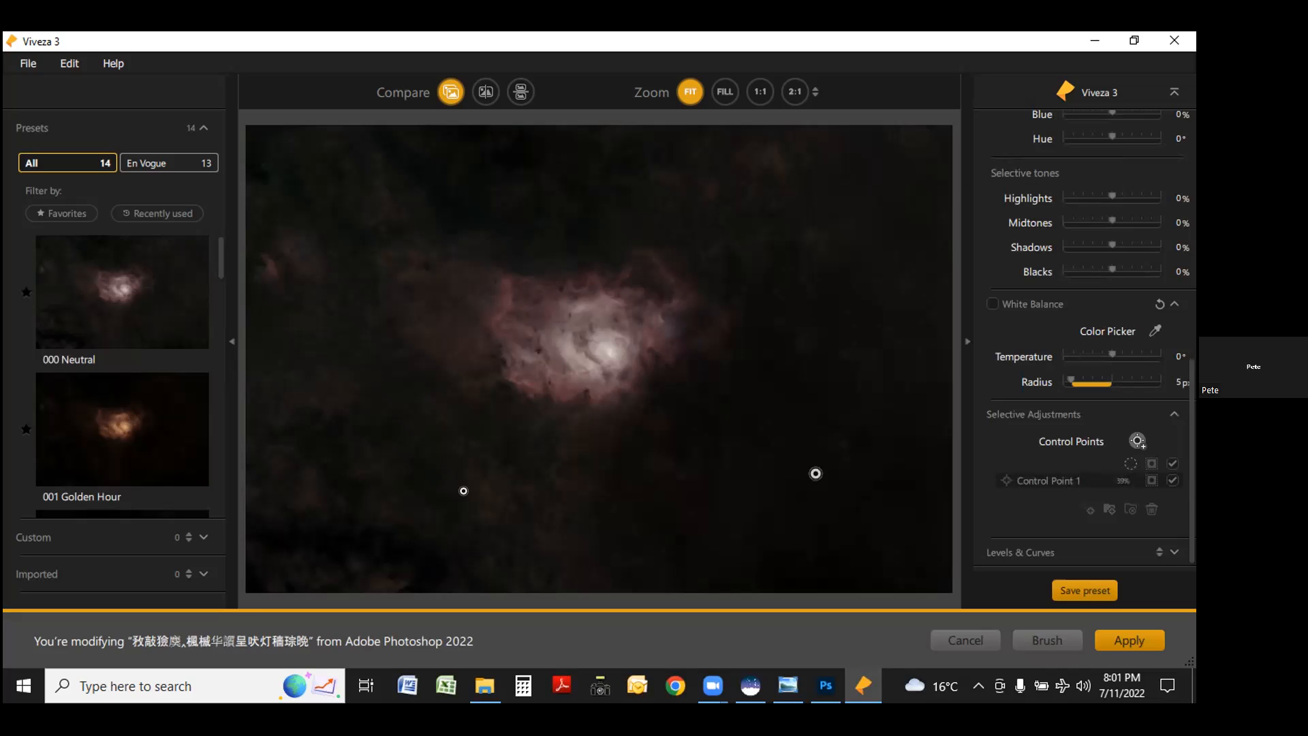
click(562, 506)
drag(592, 502, 594, 503)
drag(1108, 442, 1100, 444)
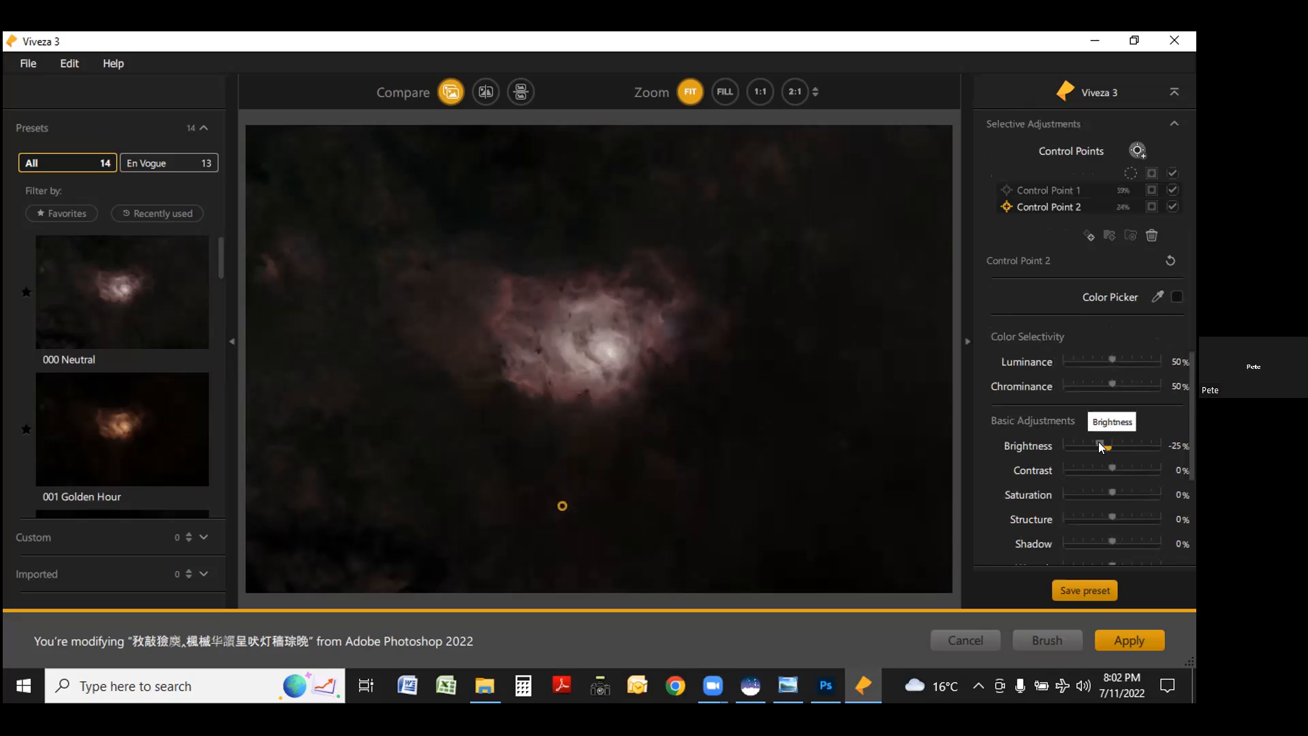
Place two control points in the lower-left background, enlarging the first to 39% and setting its brightness to -38%.
click(1138, 150)
click(383, 465)
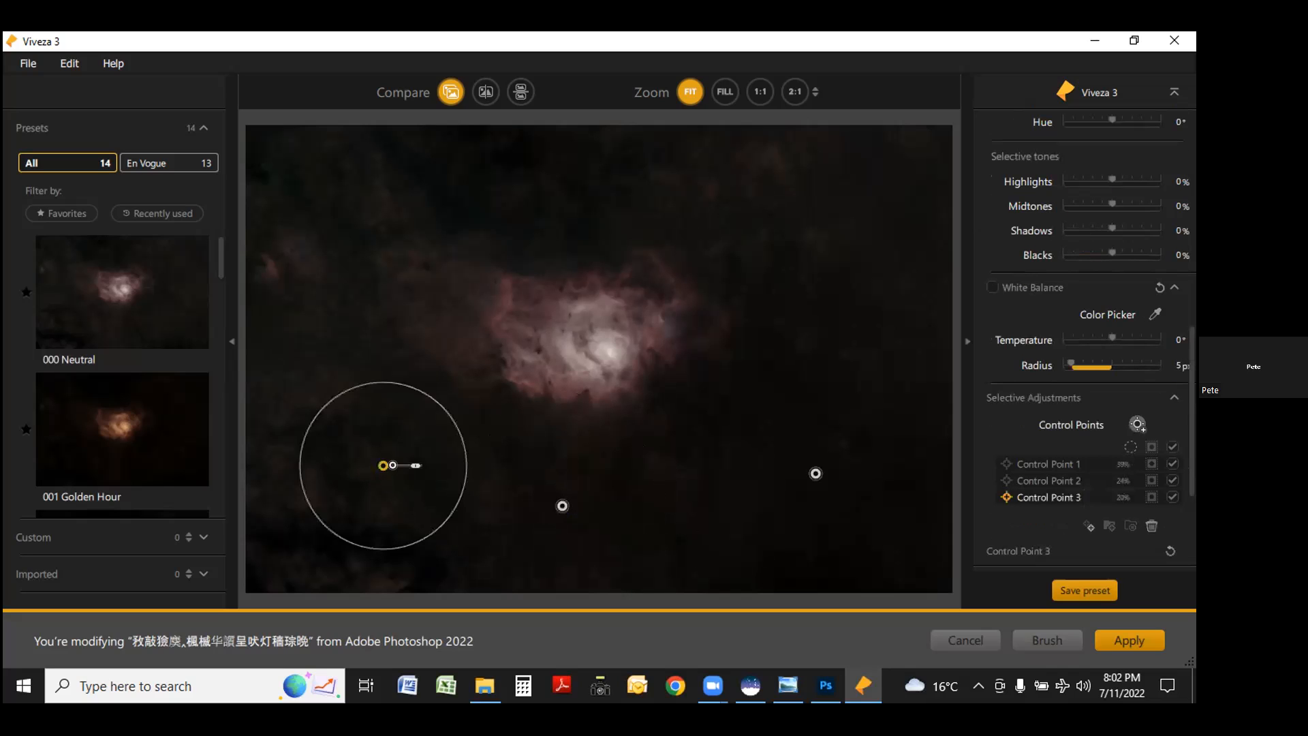
click(415, 462)
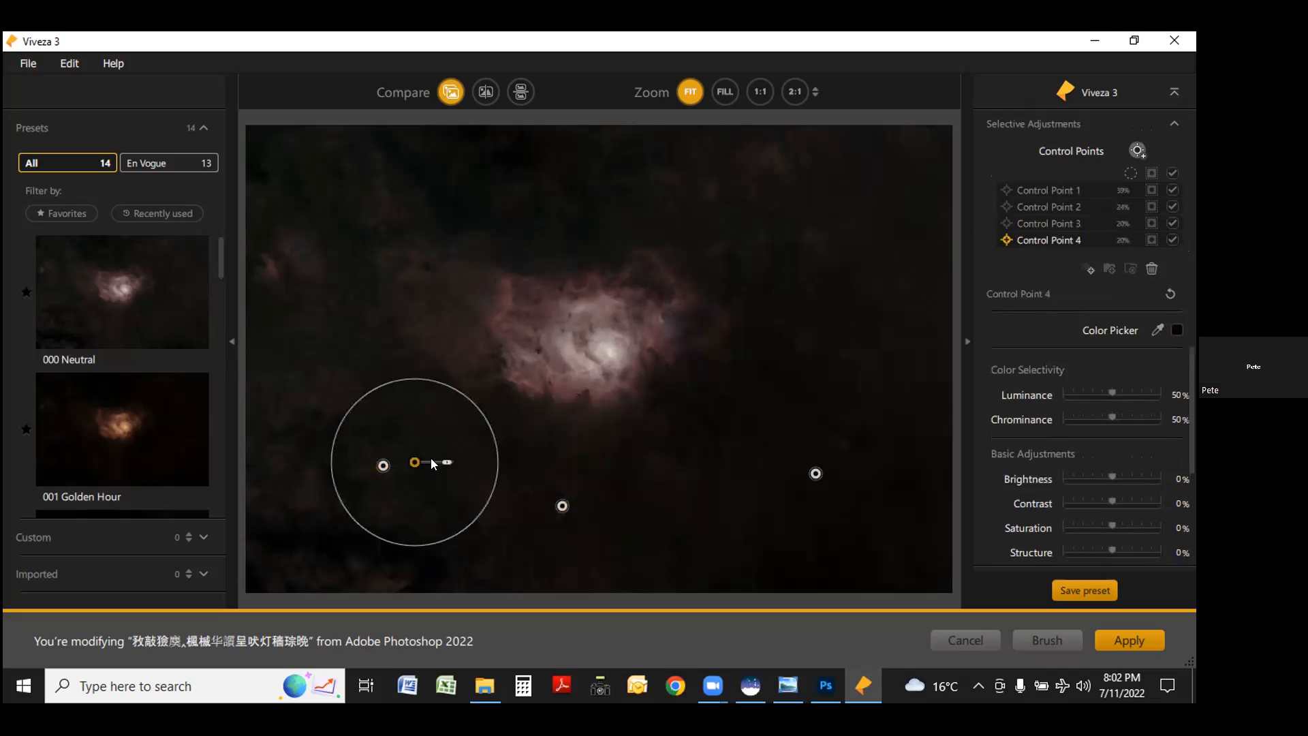
click(382, 465)
mouse_move(411, 467)
mouse_down()
mouse_move(378, 487)
mouse_move(422, 478)
mouse_up()
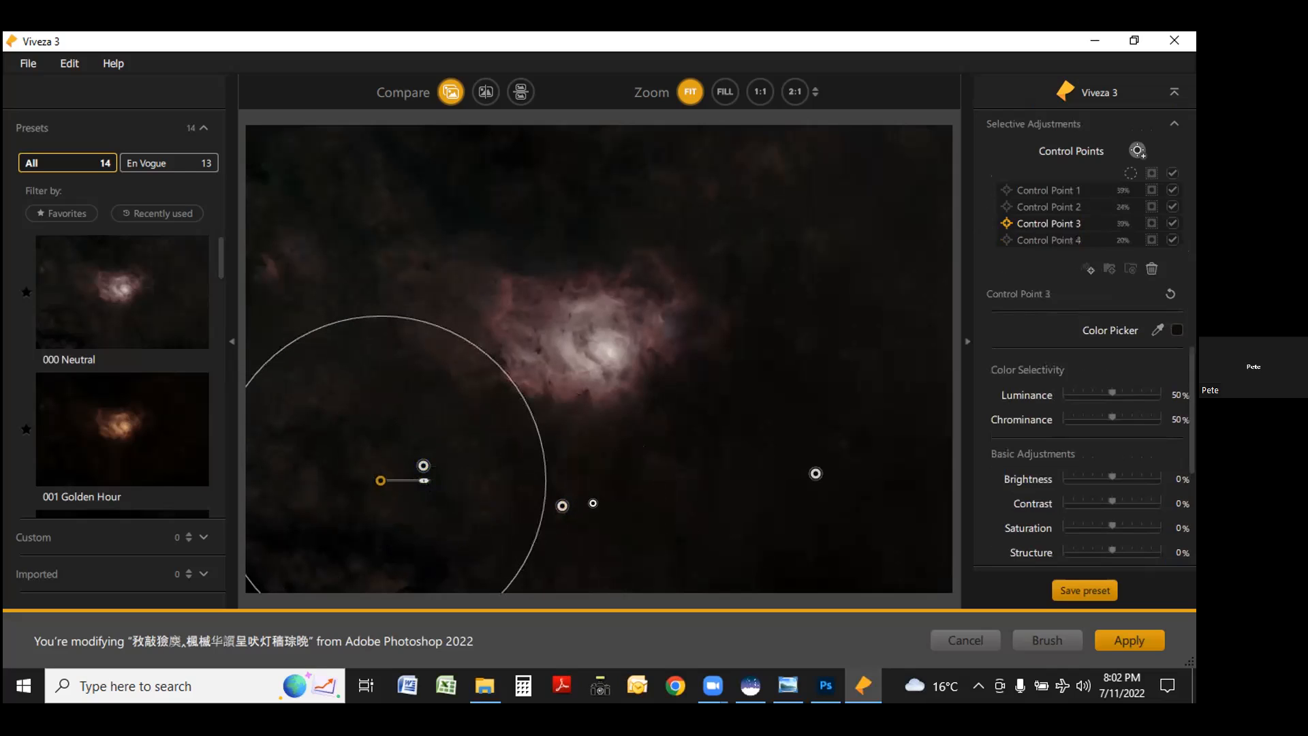
drag(1110, 475, 1094, 481)
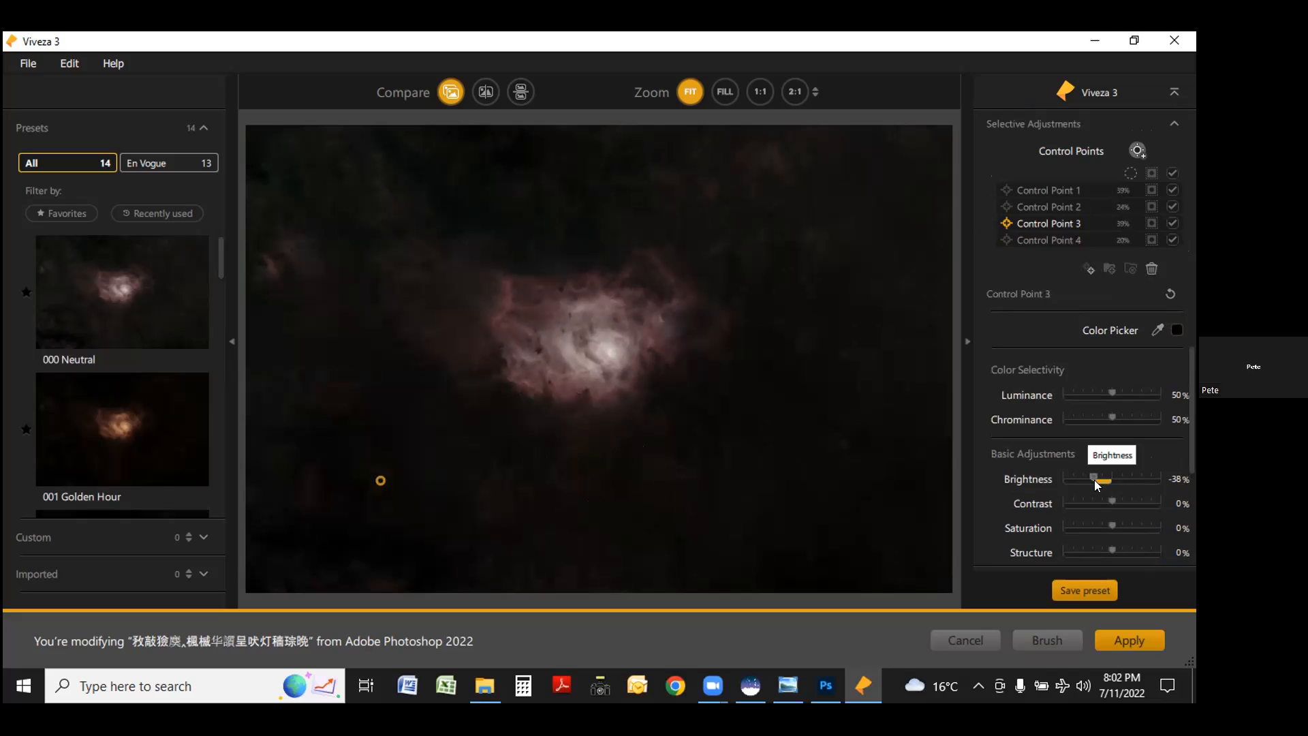
Add a 32% control point to the upper-right background and set its brightness to -21%.
click(1137, 150)
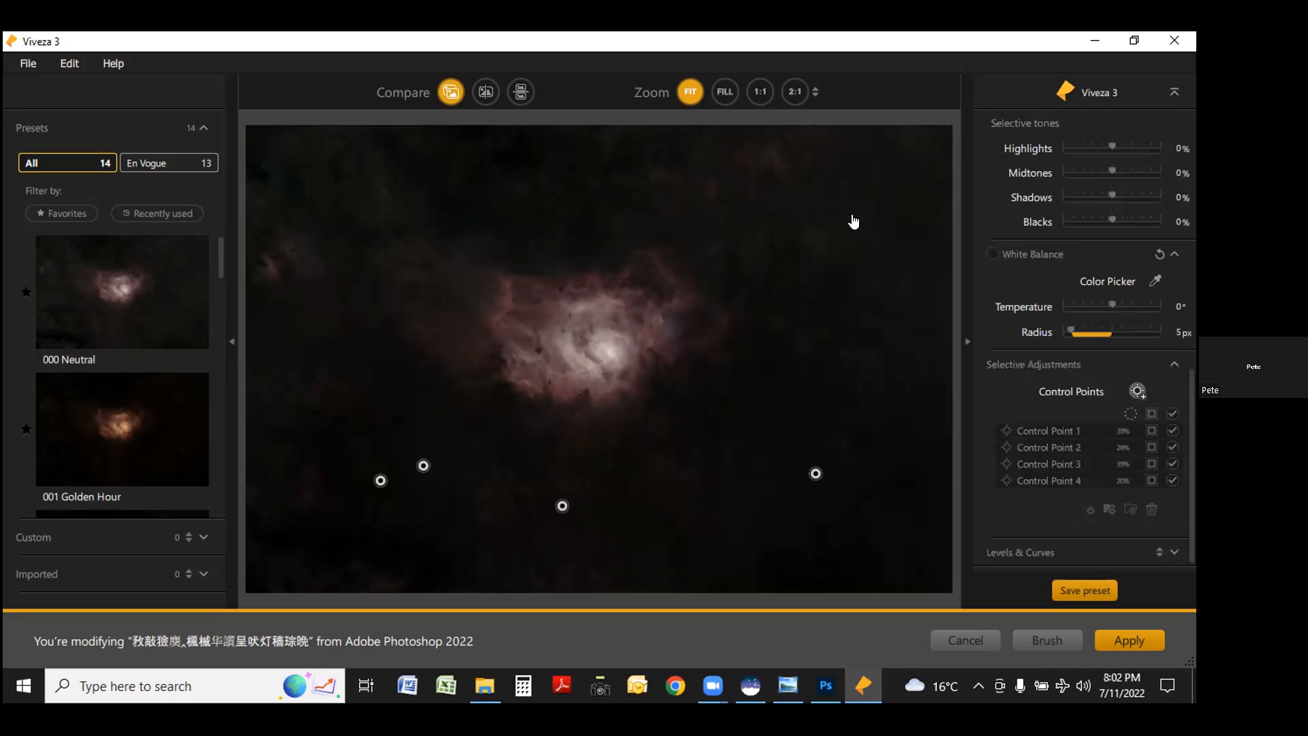
click(862, 215)
drag(897, 214, 902, 215)
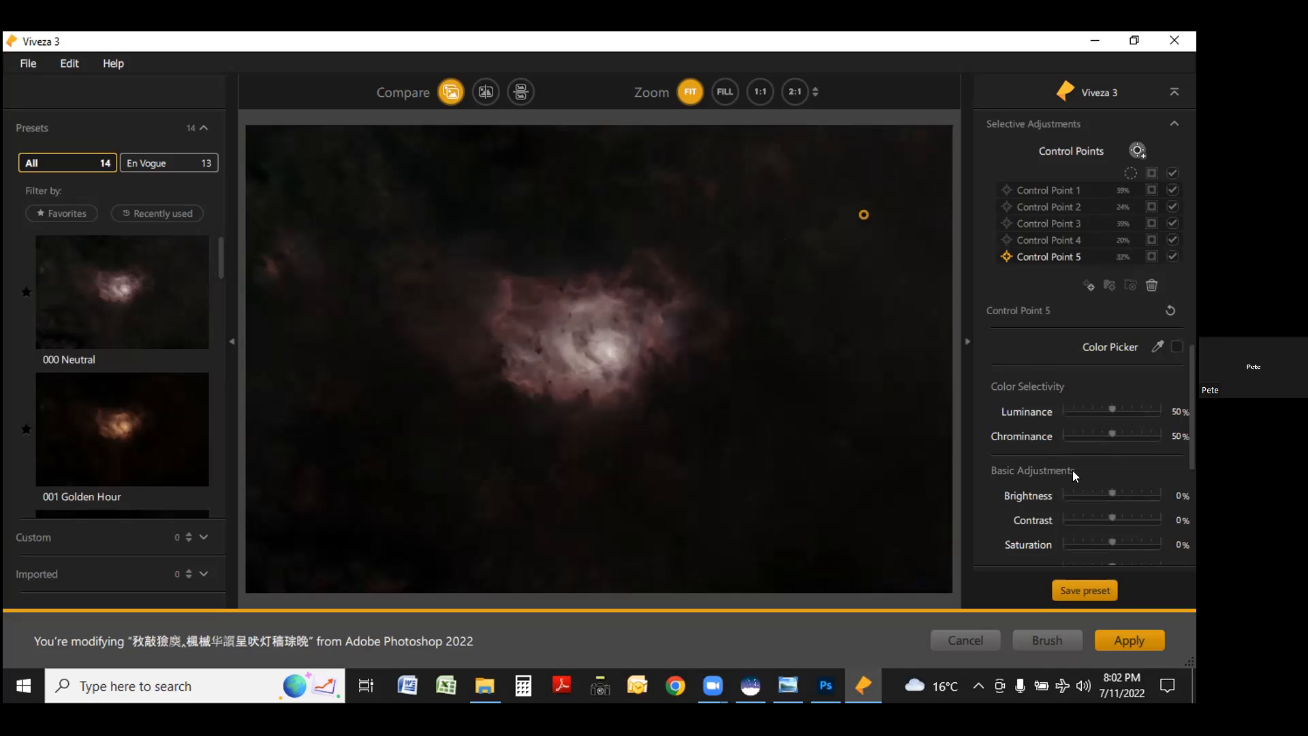
drag(1108, 489, 1100, 489)
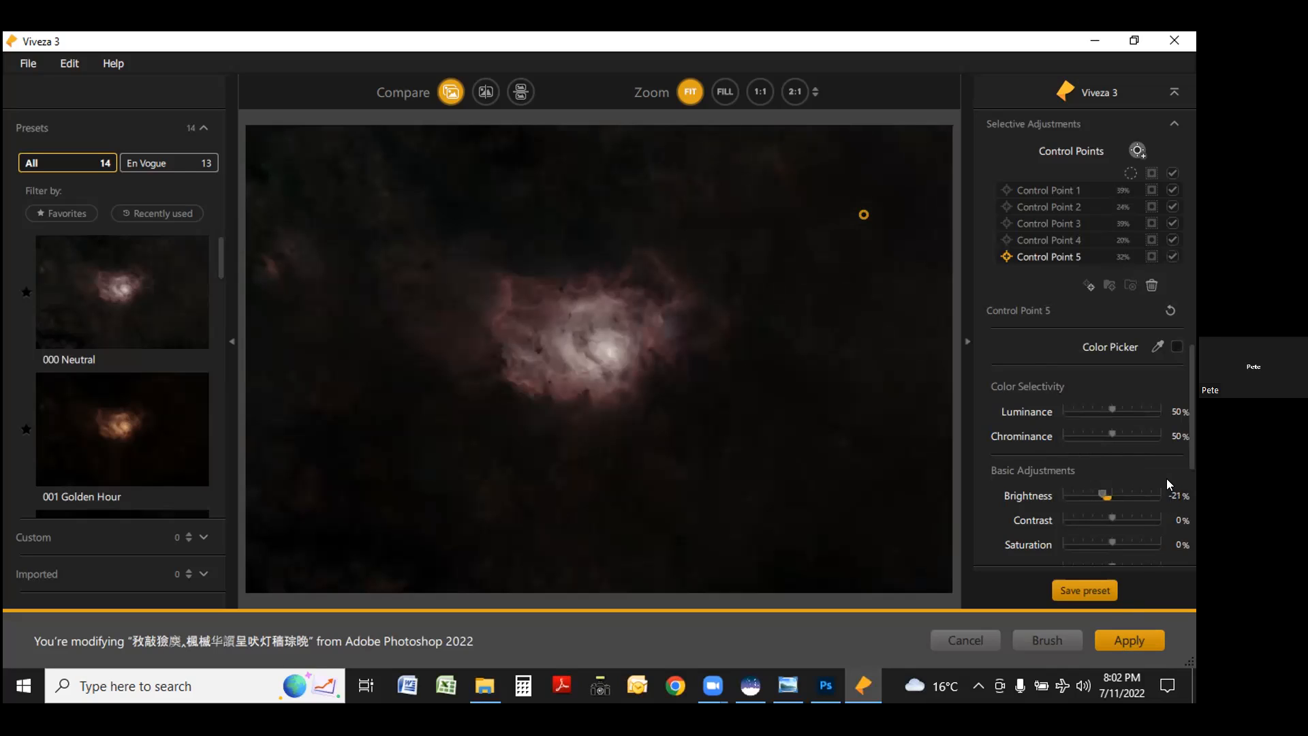
Add a control point on the bright nebula core, enlarge it slightly, and set its Warmth to 52% and Red to -6%.
click(1134, 148)
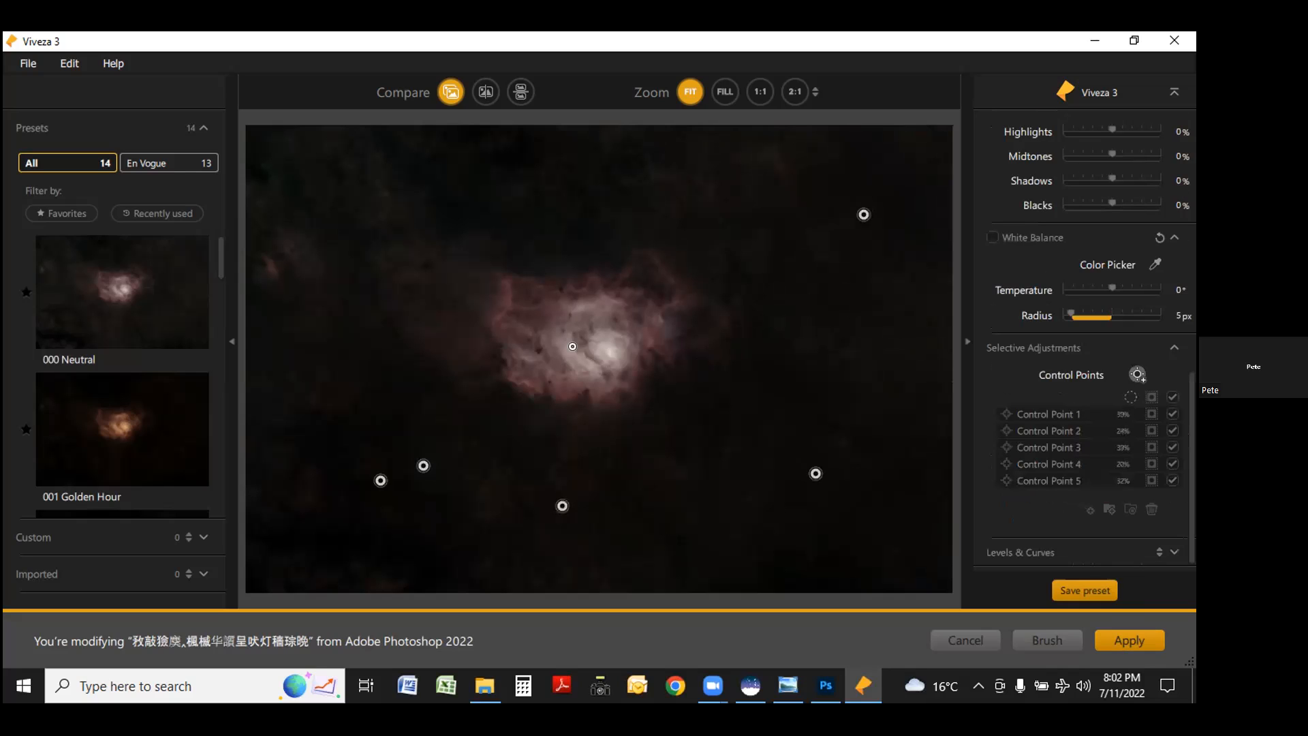
click(592, 339)
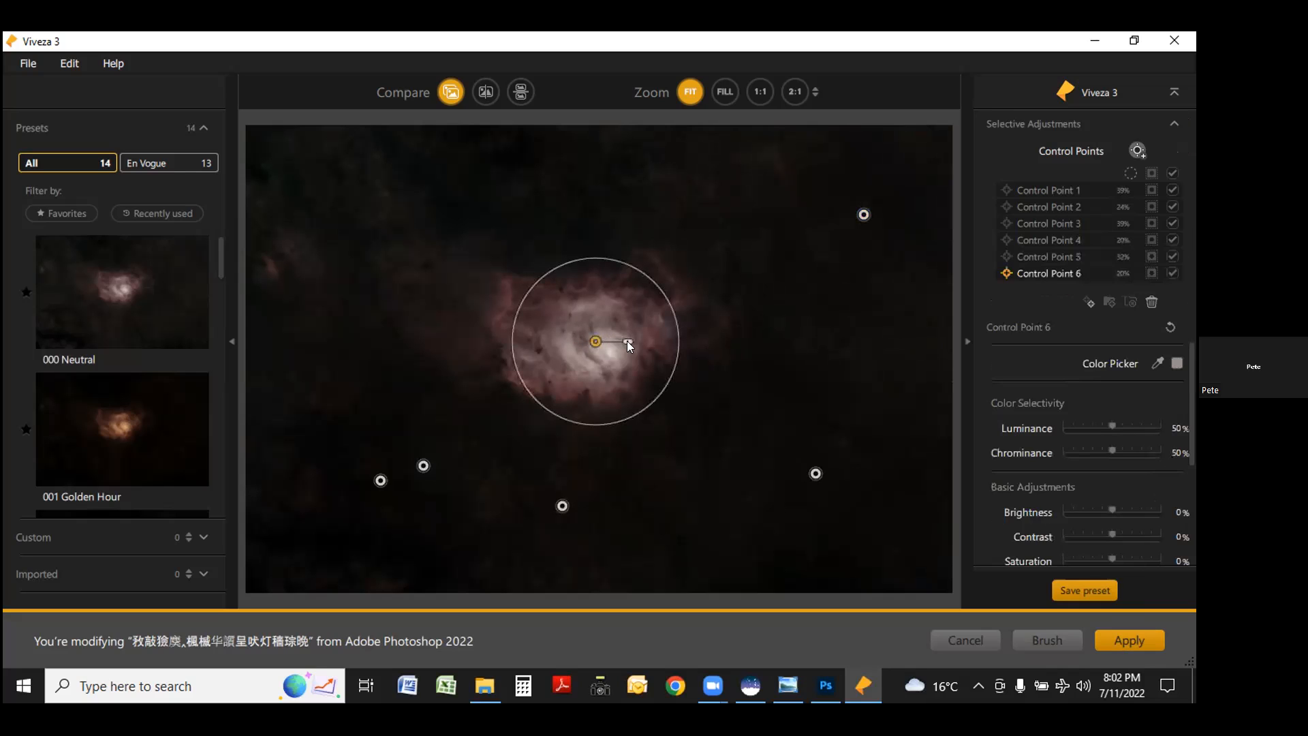
drag(624, 339, 628, 337)
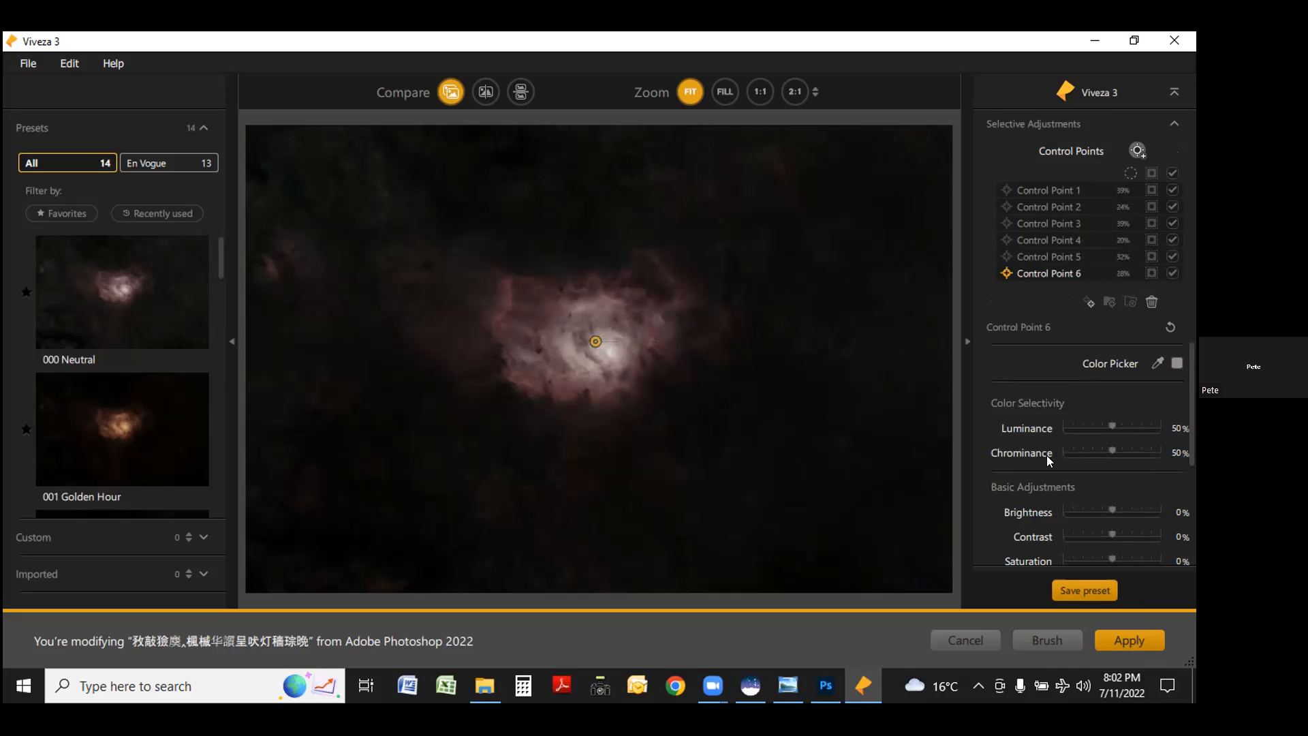
scroll(1046, 458, down, 5)
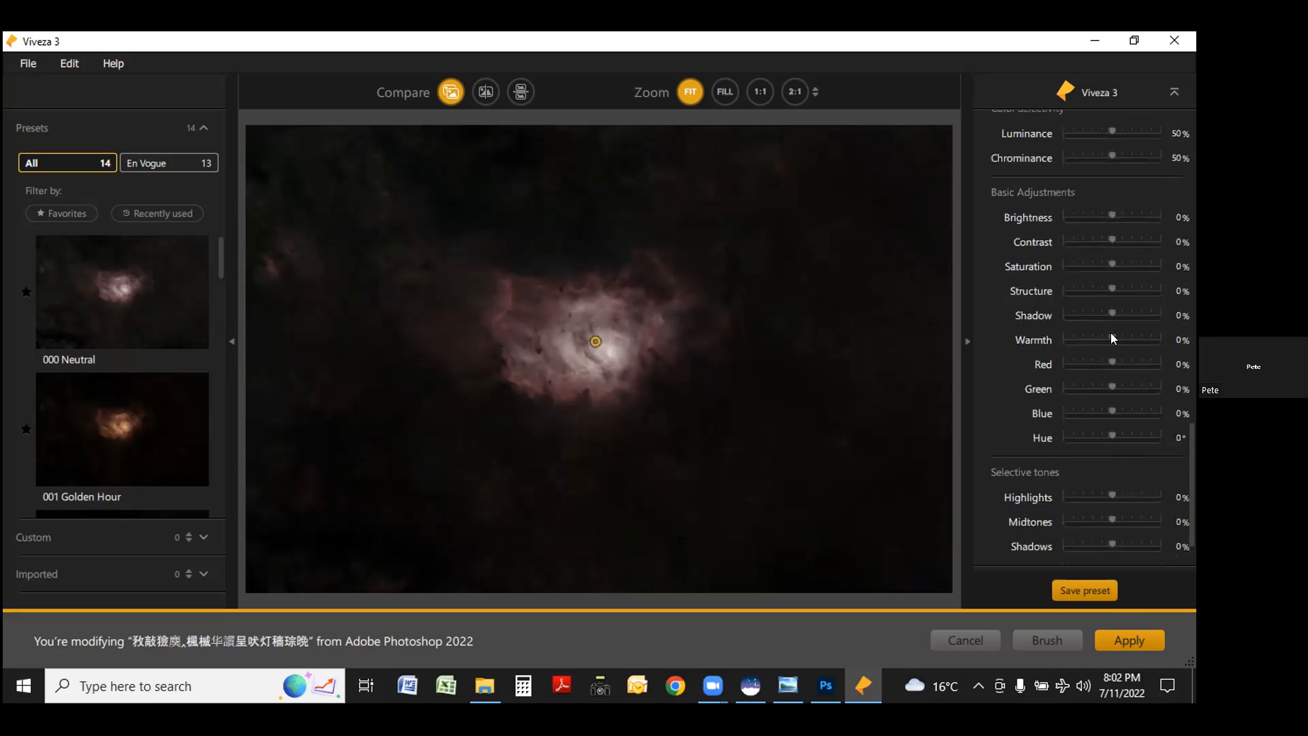
drag(1111, 334, 1124, 332)
mouse_move(1113, 361)
mouse_down()
mouse_move(1123, 357)
mouse_move(1108, 360)
mouse_up()
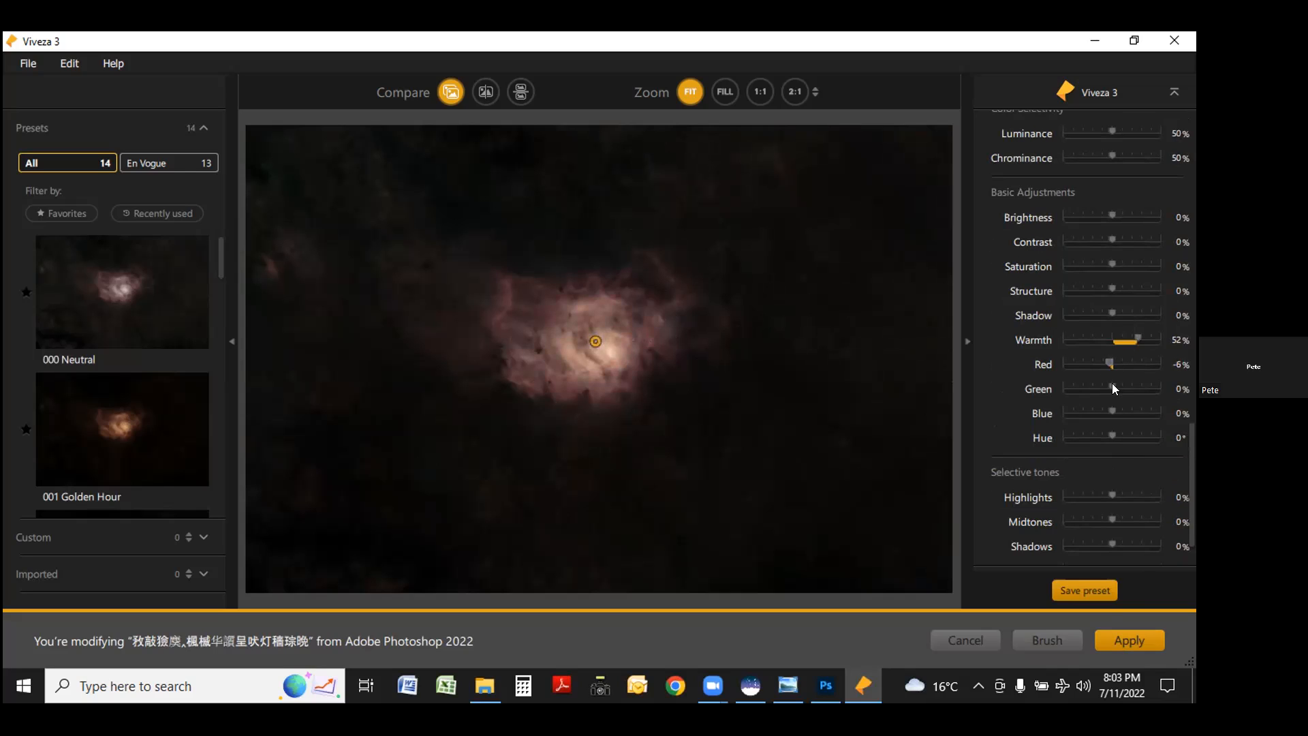
Fine-tune the green, blue and hue of the nebula core's control point and apply the Viveza 3 adjustments.
mouse_move(1101, 383)
mouse_down()
mouse_move(1084, 387)
mouse_move(1109, 385)
mouse_move(1098, 386)
mouse_up()
drag(1113, 412, 1099, 413)
double_click(1101, 412)
click(1114, 435)
drag(1112, 432, 1115, 428)
click(1123, 636)
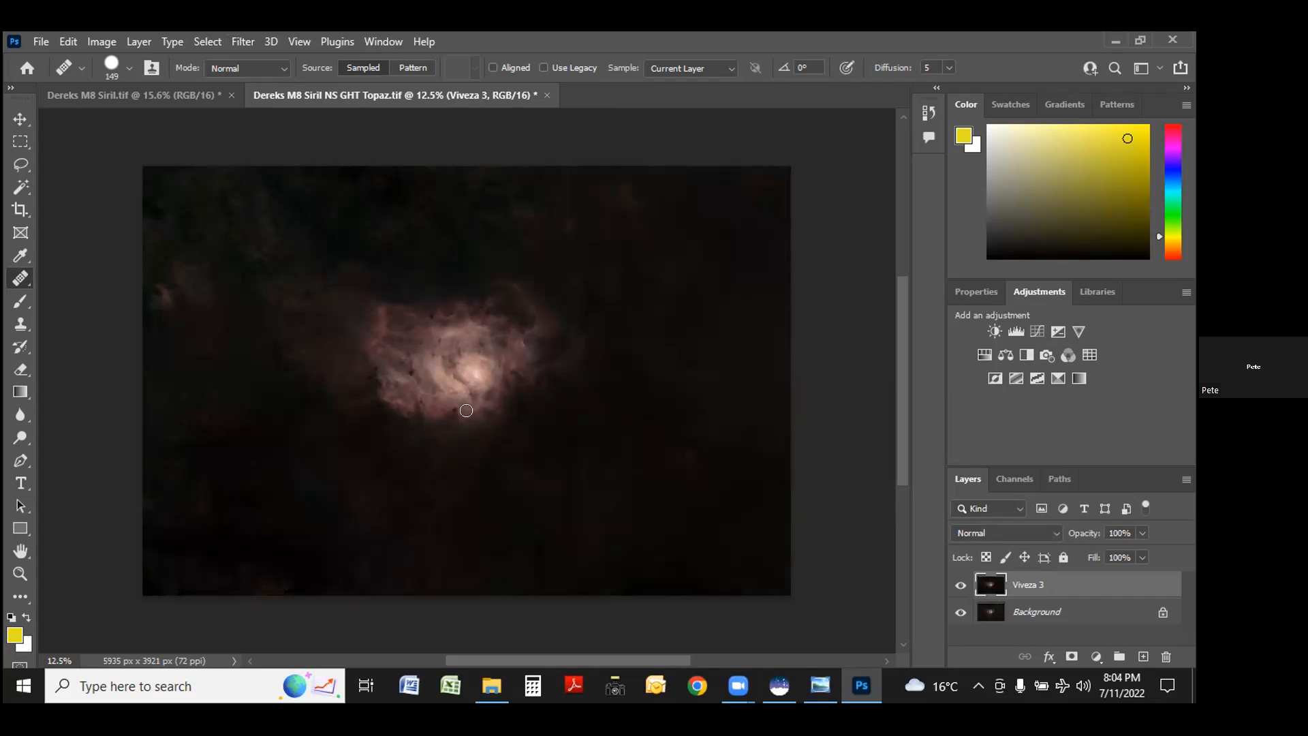
Brighten the midtones of the extracted star image with Levels, setting the midtone input level to 1.16.
click(161, 93)
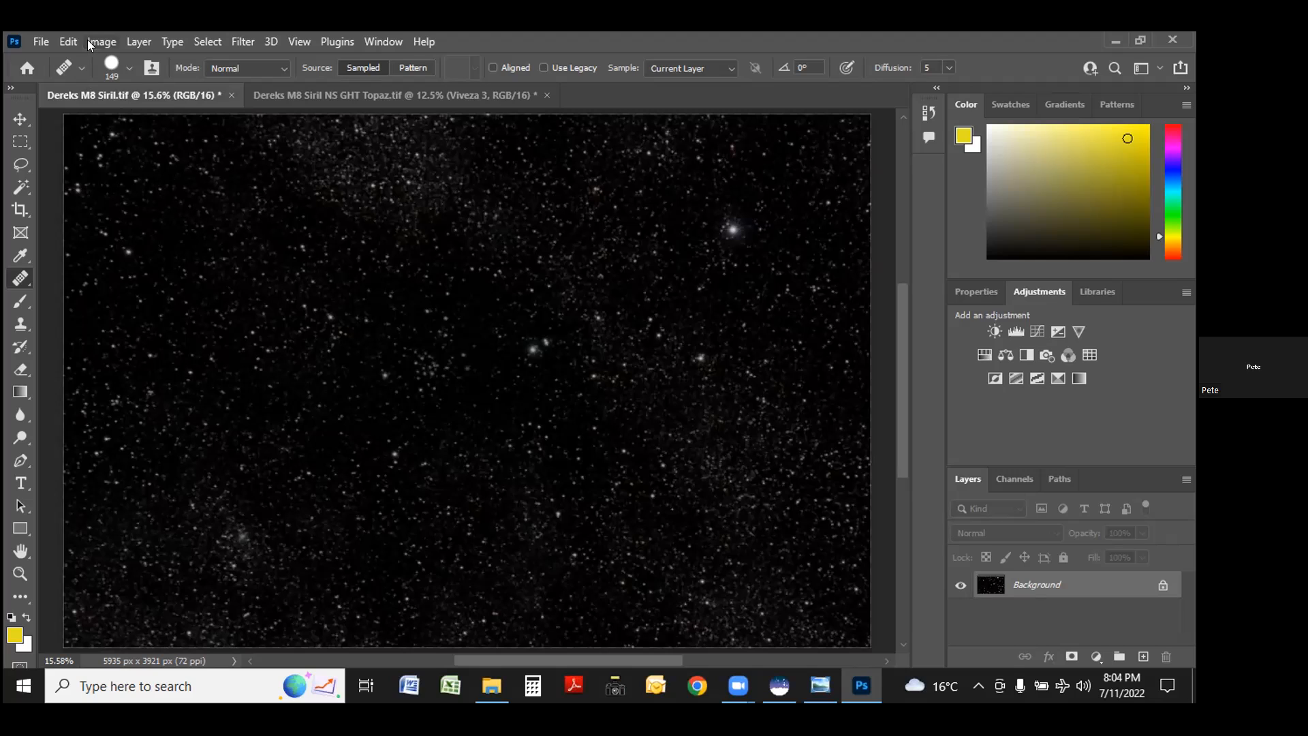
click(92, 41)
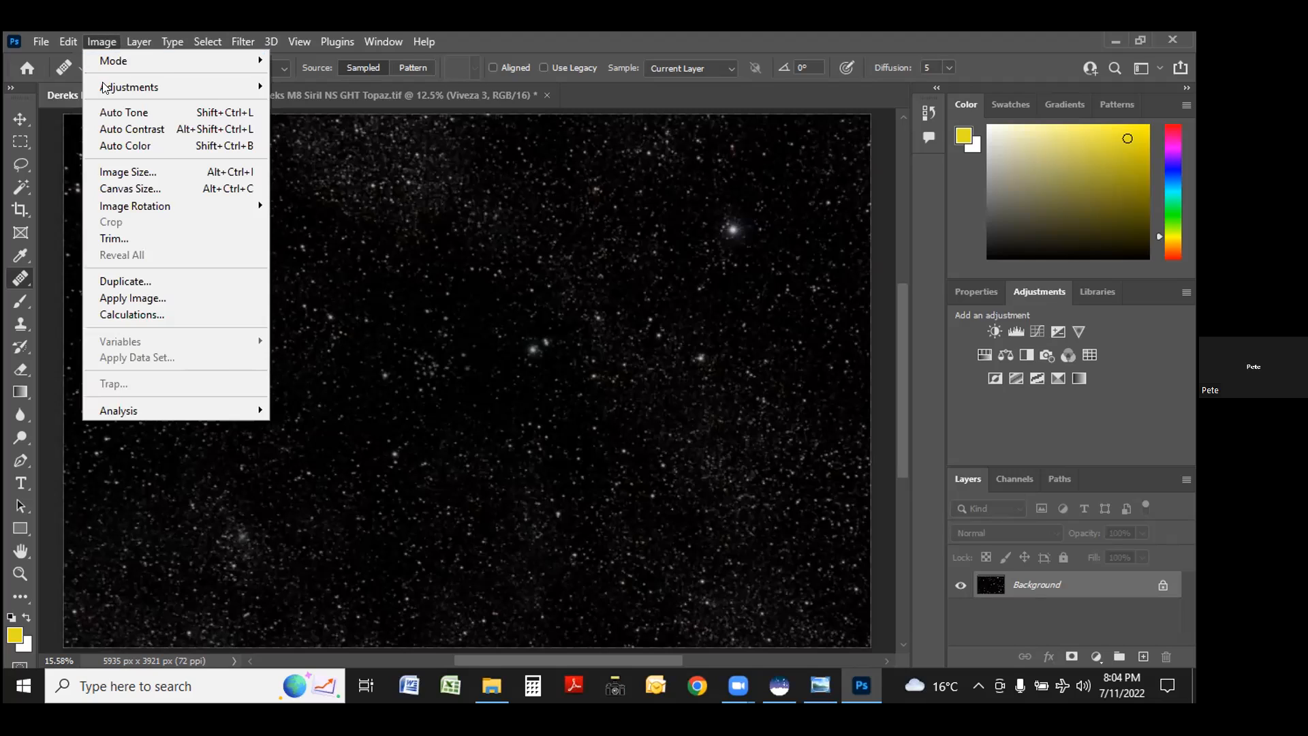
mouse_move(163, 92)
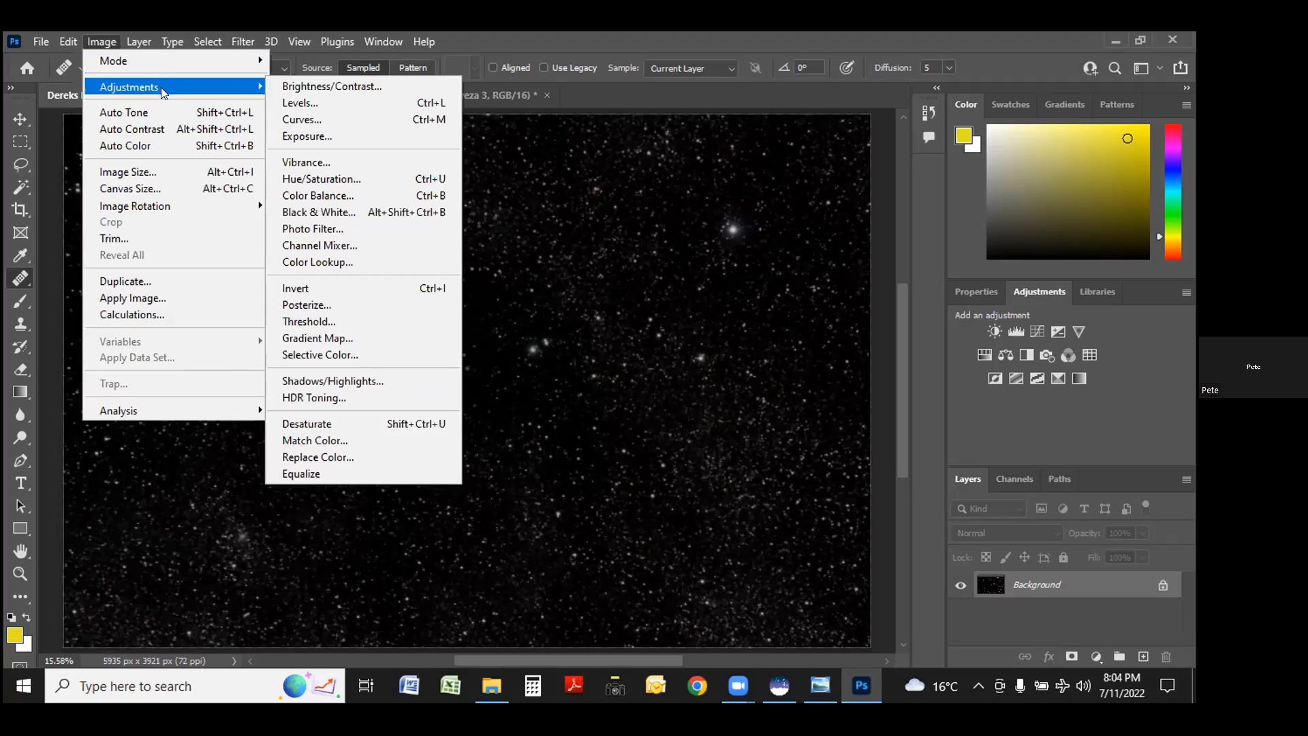
click(292, 102)
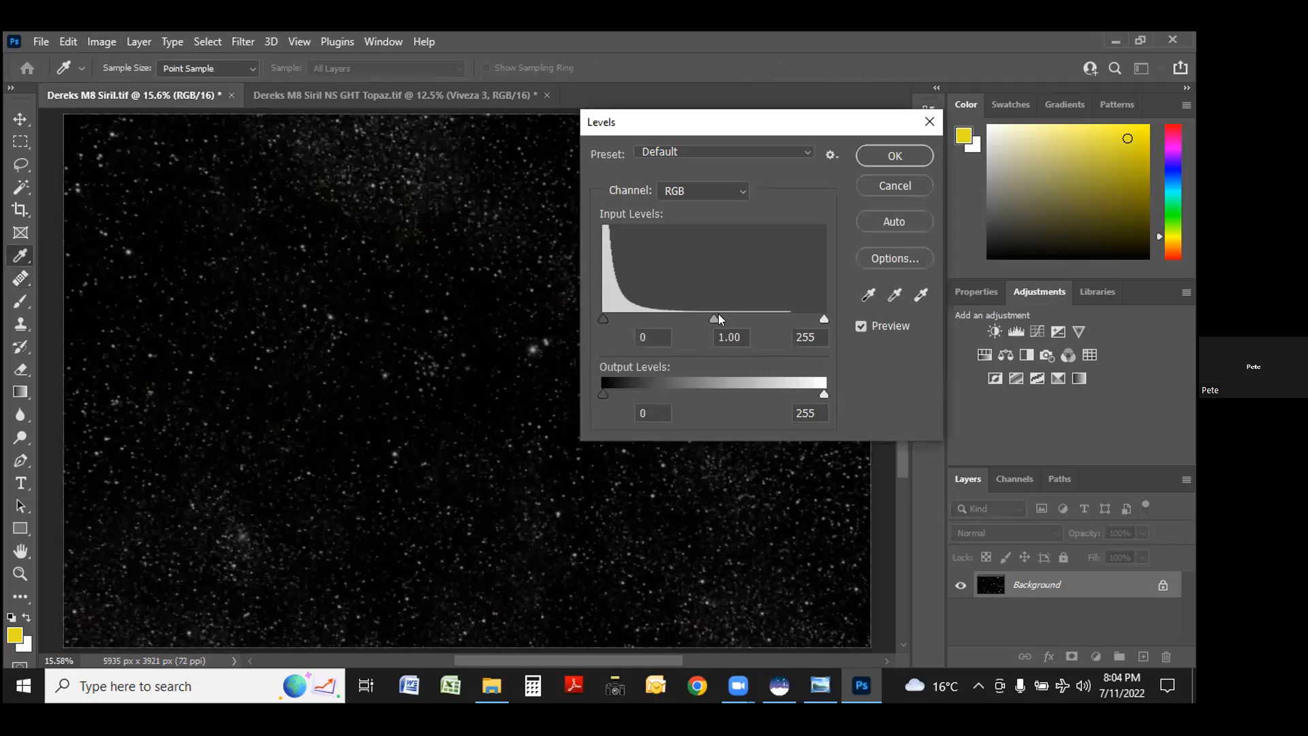
drag(715, 317, 696, 318)
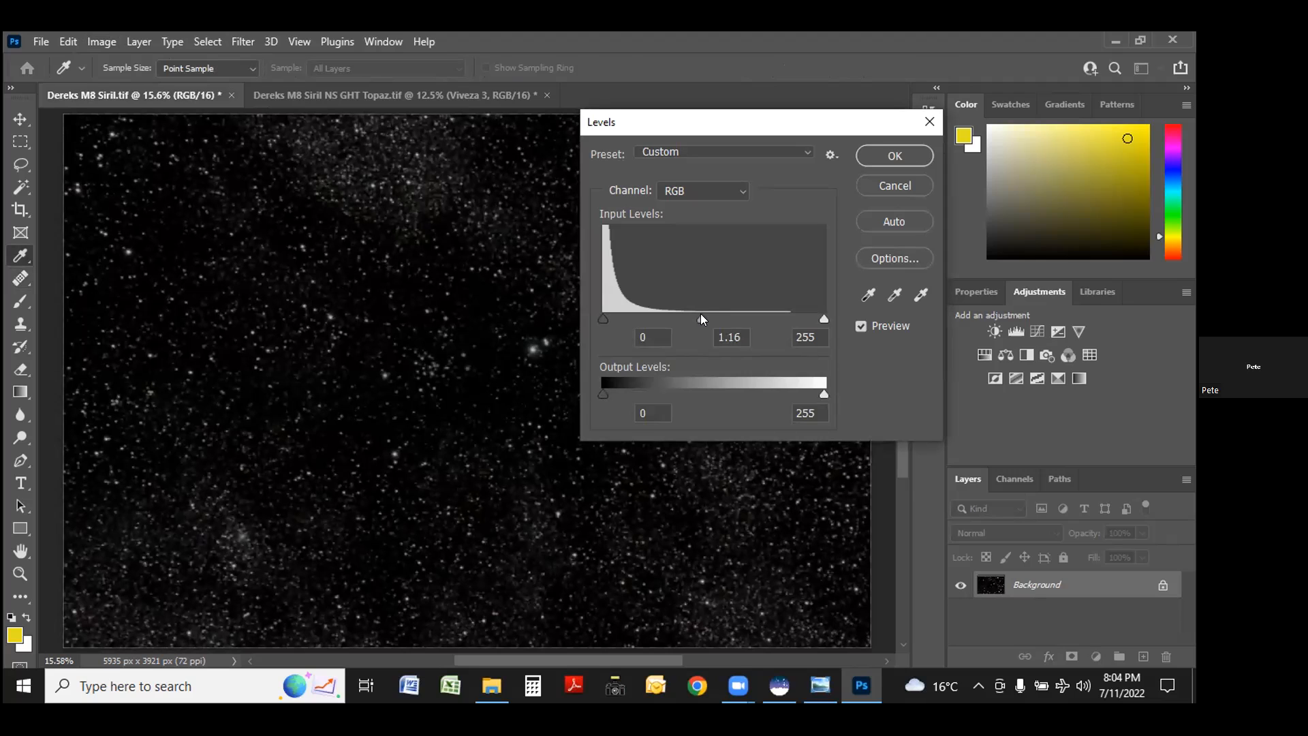
click(862, 149)
key(j)
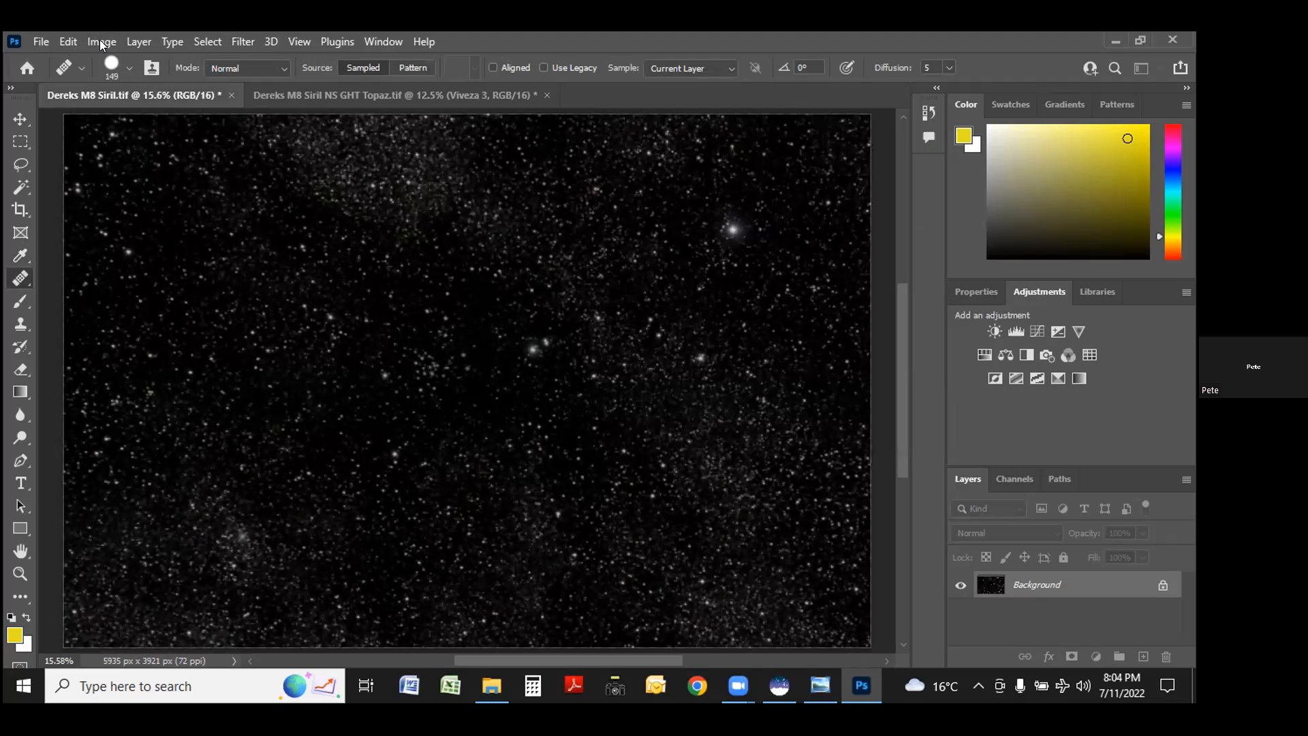
Increase the star image's overall colour saturation with a Hue/Saturation adjustment.
click(101, 42)
mouse_move(116, 87)
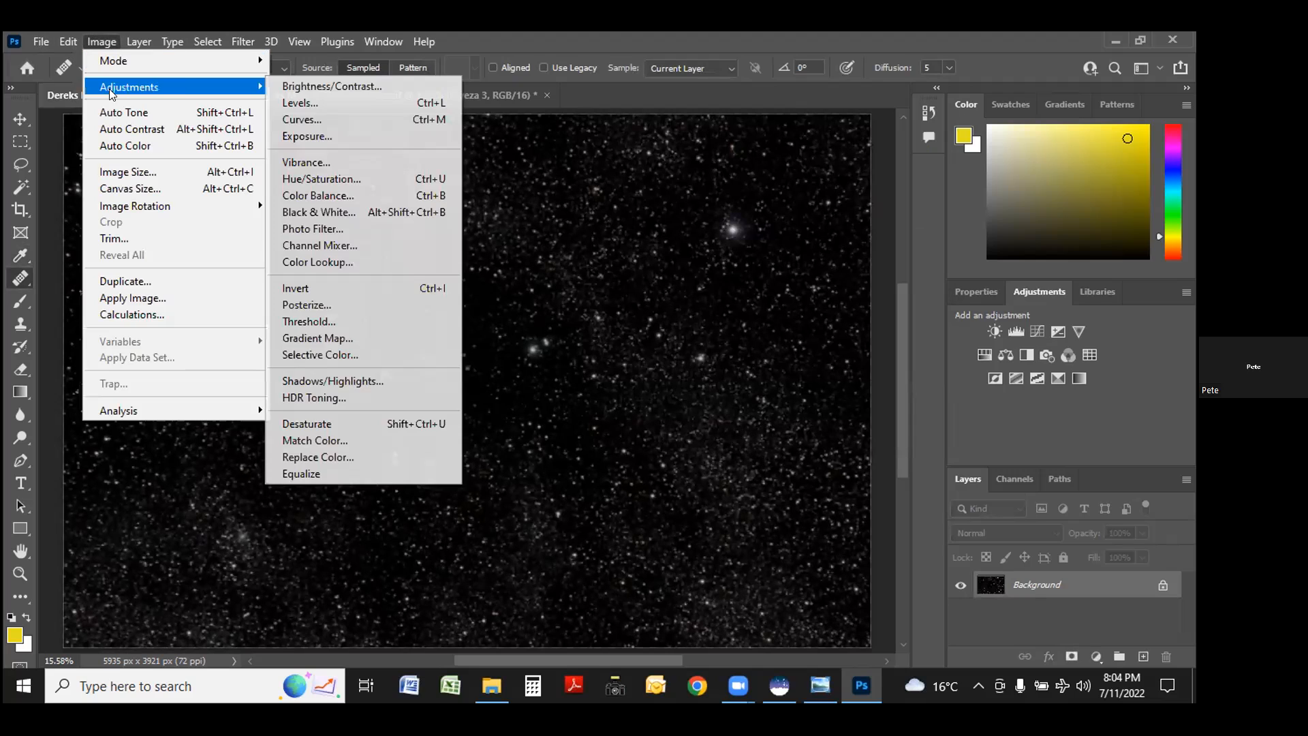
click(312, 178)
drag(847, 371, 844, 372)
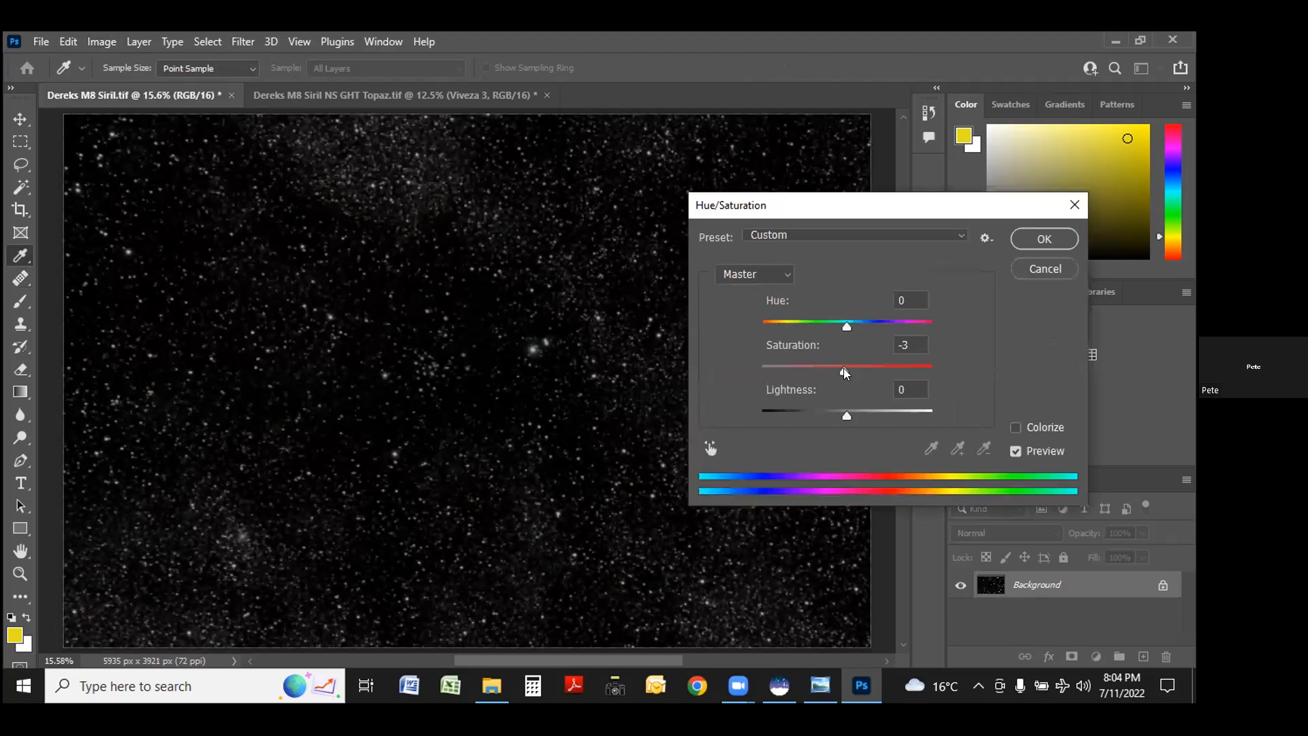
click(857, 366)
click(1033, 240)
key(j)
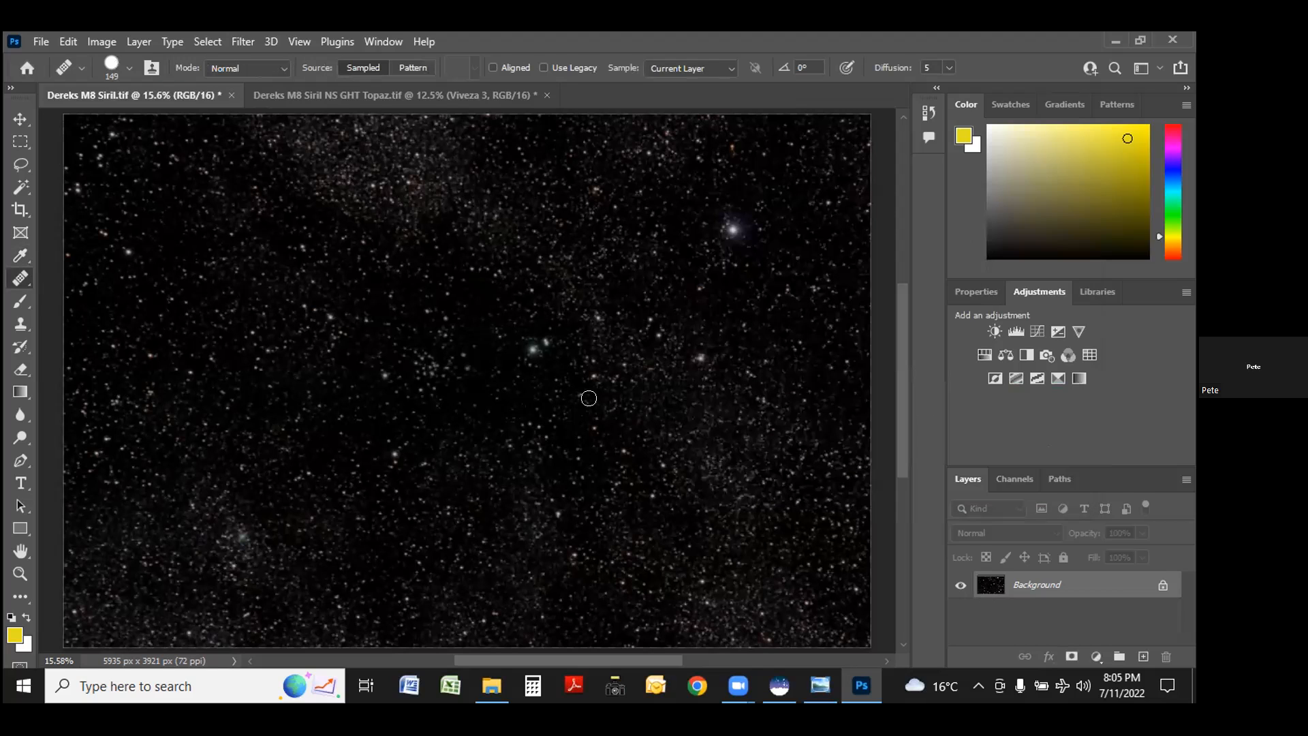
Compare the starless nebula image with the star image and fit the starless image to the screen.
click(375, 94)
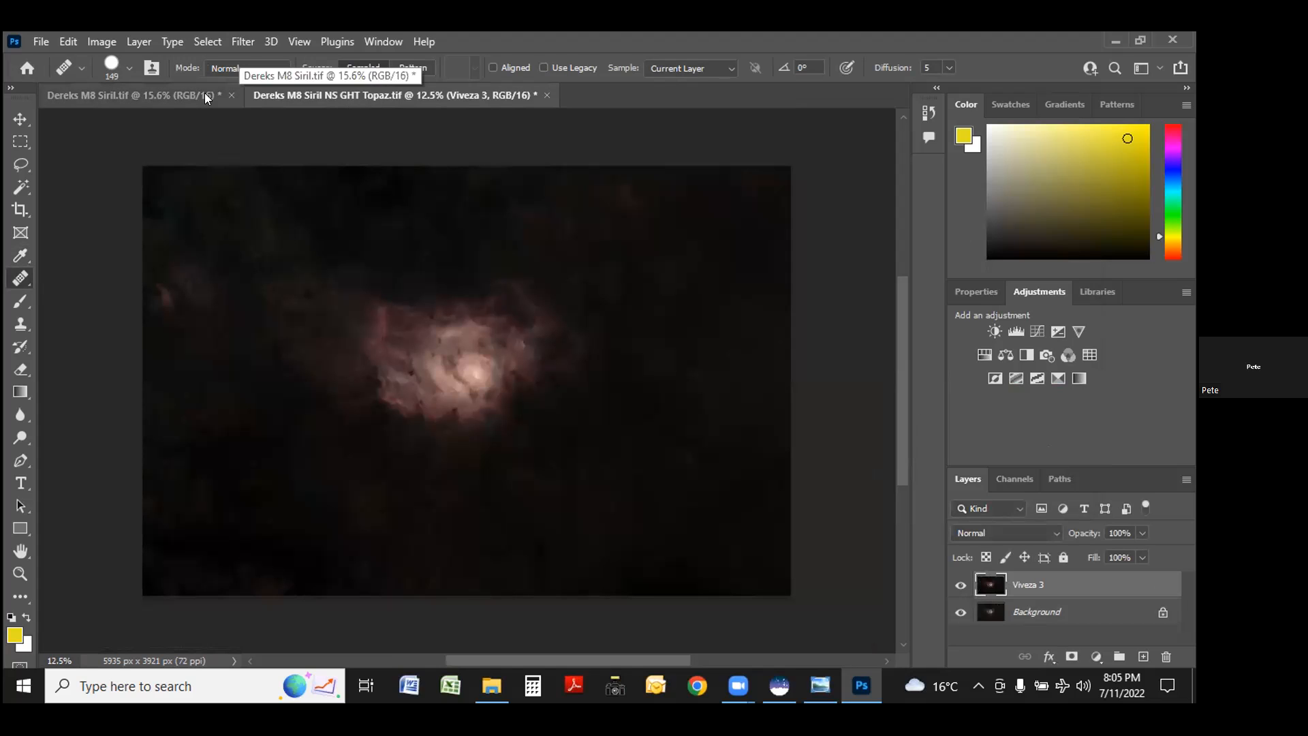
click(204, 93)
click(373, 94)
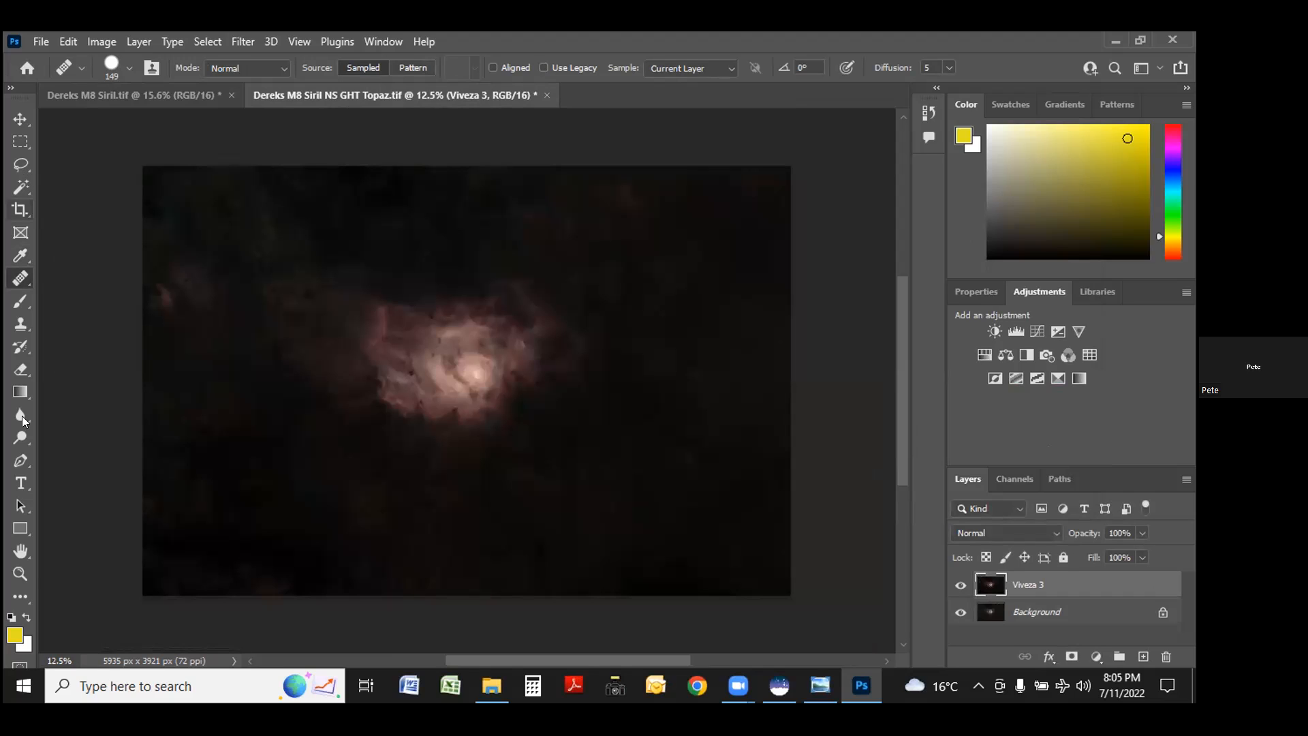
click(19, 574)
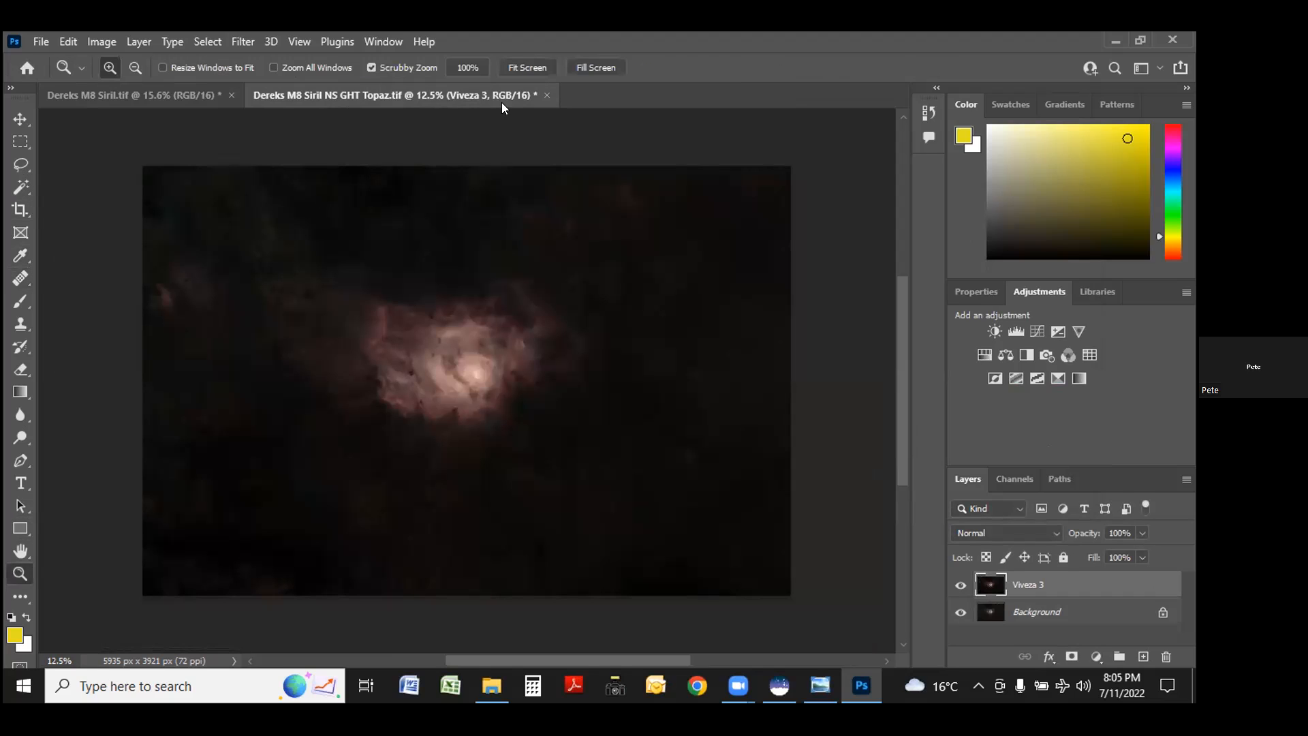
click(526, 68)
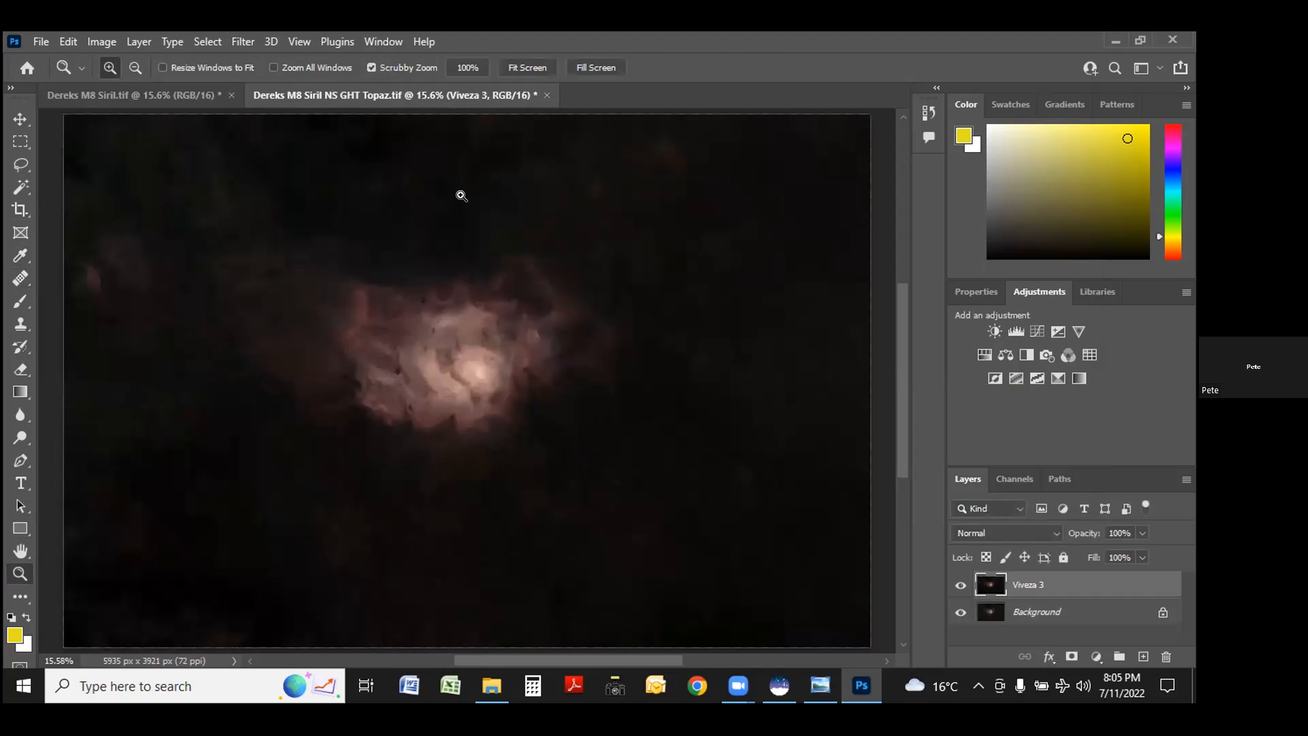
Copy the entire star image, paste it as a new layer over the starless nebula, and set its blending mode to Screen.
click(149, 96)
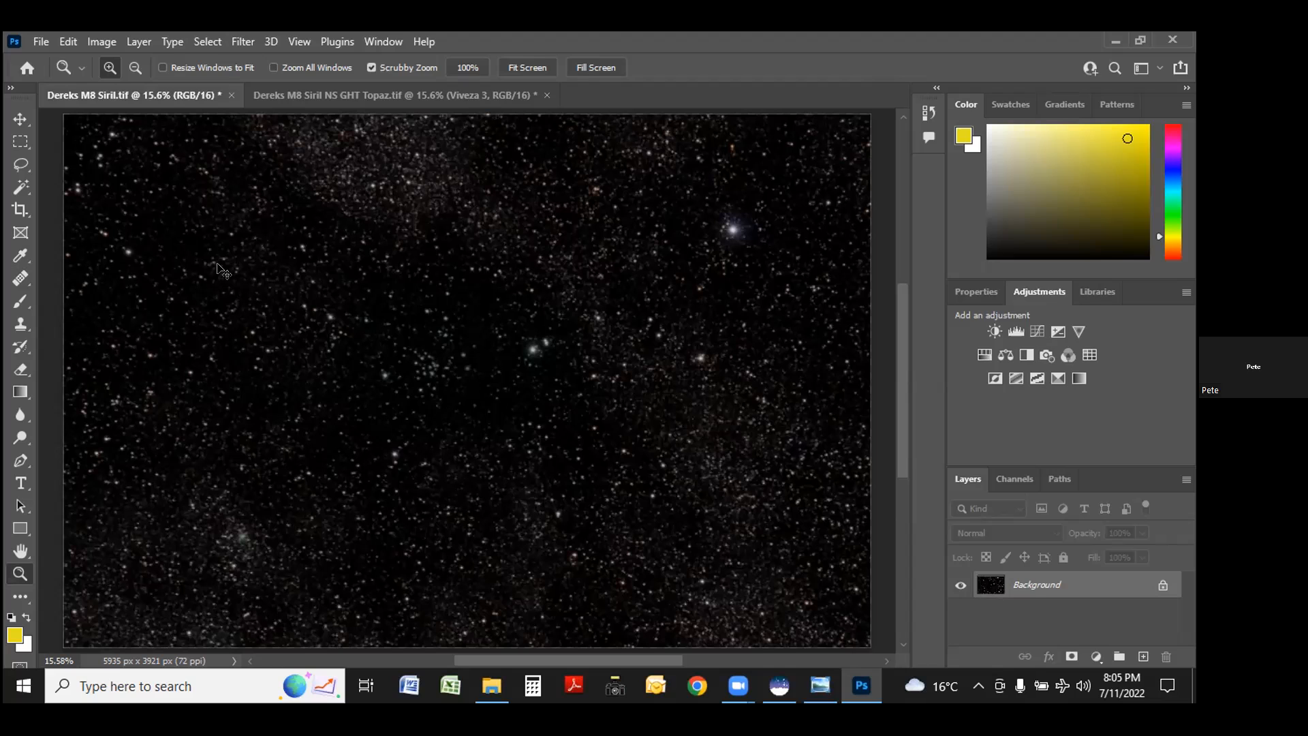
key(ctrl+a)
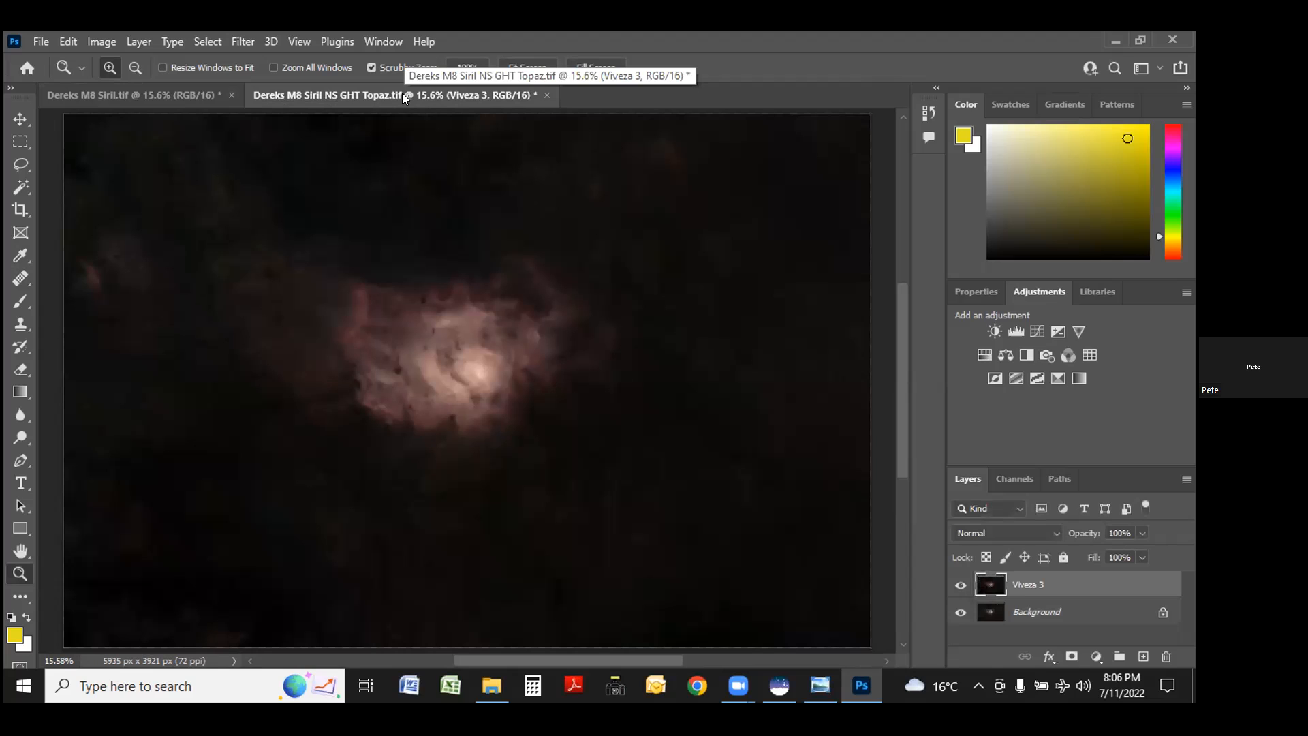
key(ctrl+v)
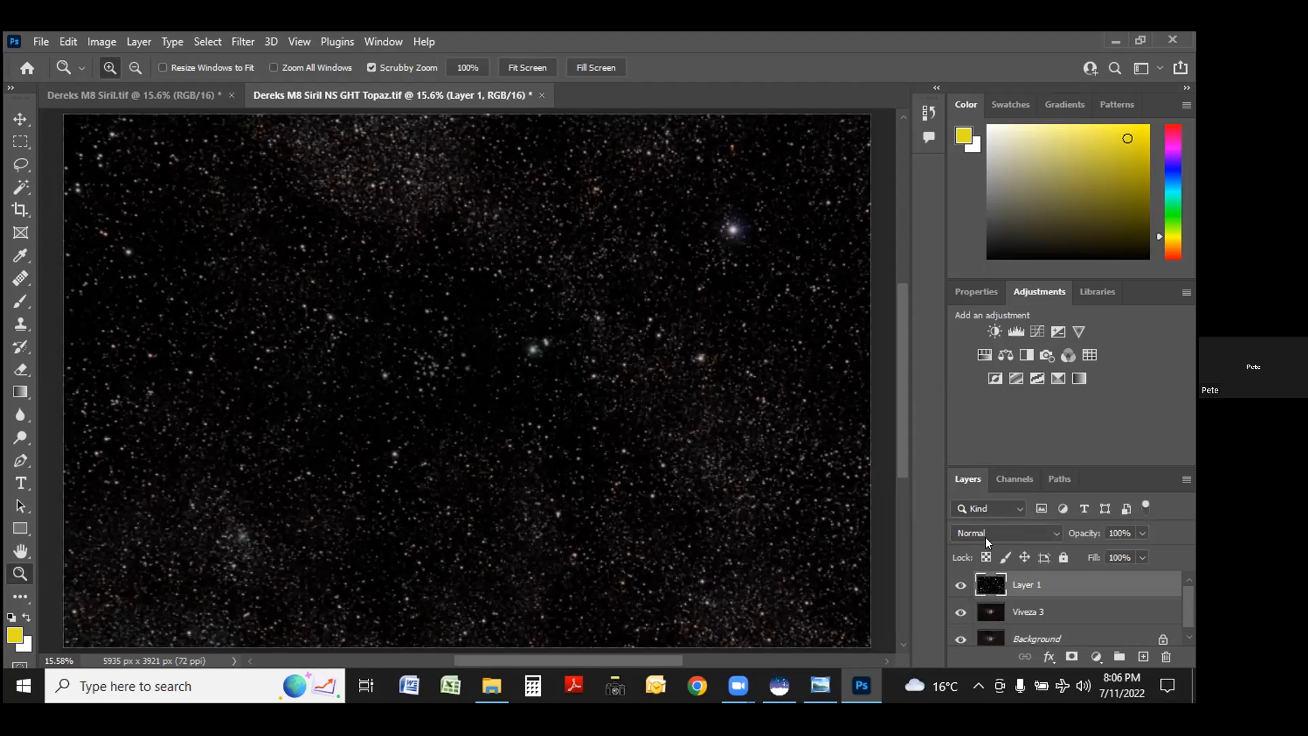
click(1056, 532)
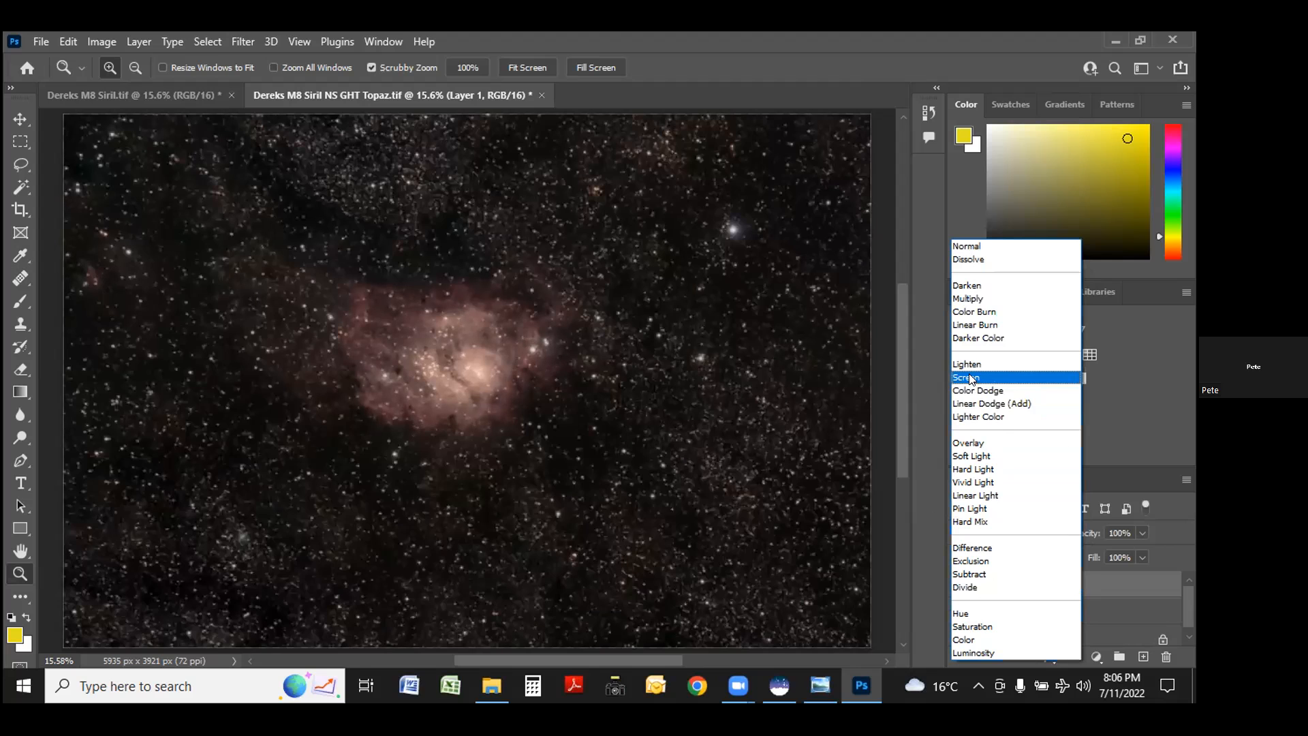
click(971, 379)
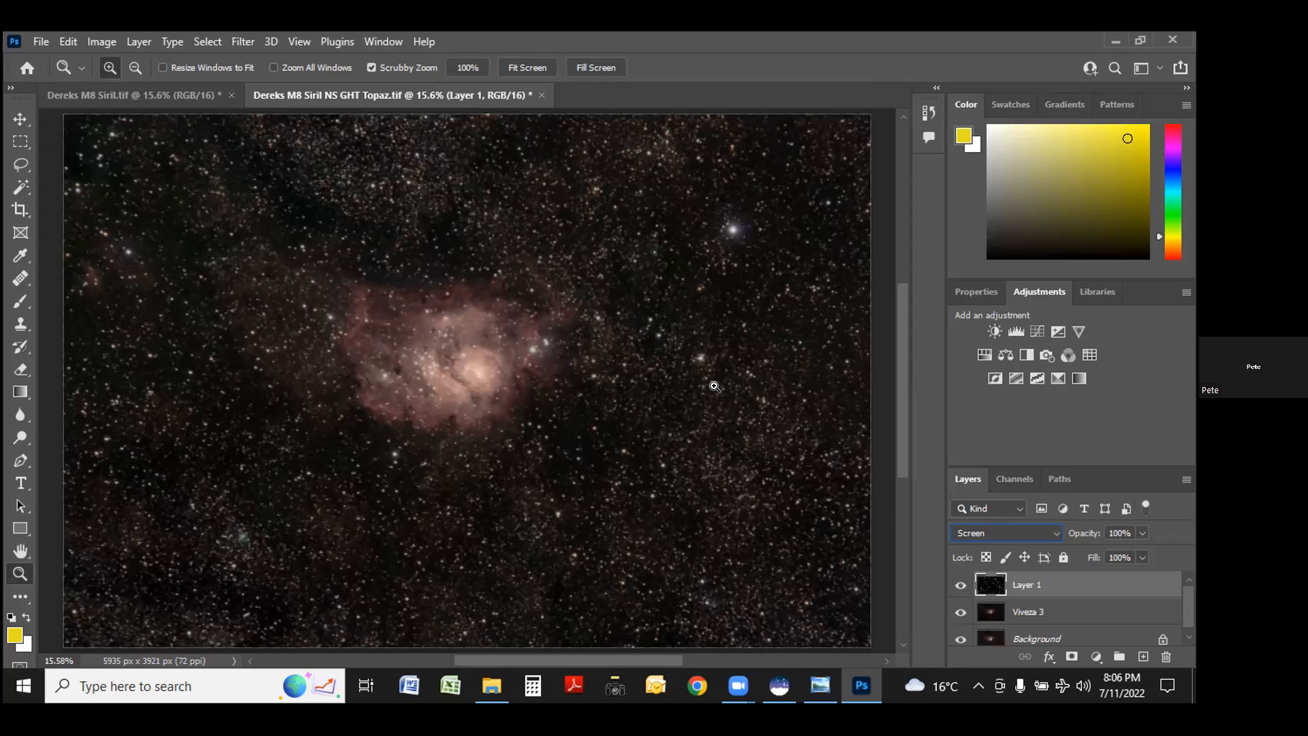
Open the original 120 sec ISO 3200 exposure in Windows Photo Viewer and compare it with the processed nebula image in Photoshop.
click(1134, 39)
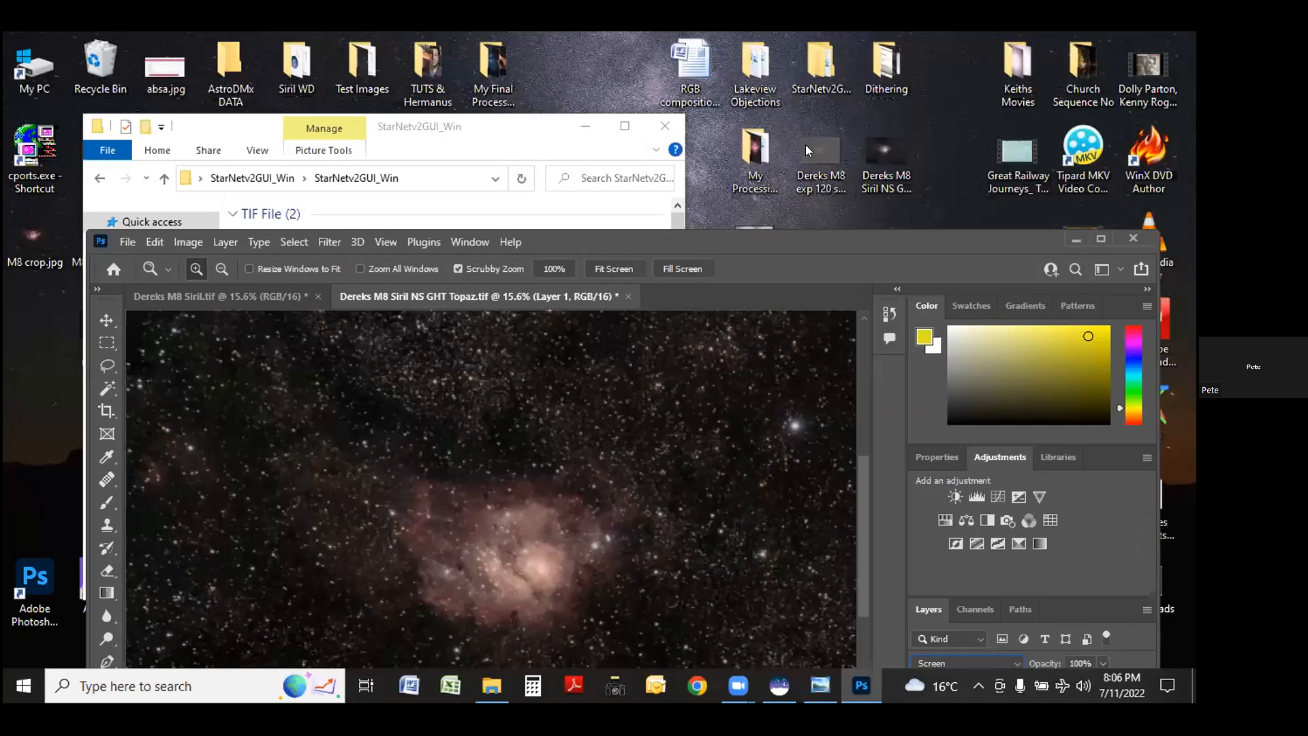
double_click(805, 144)
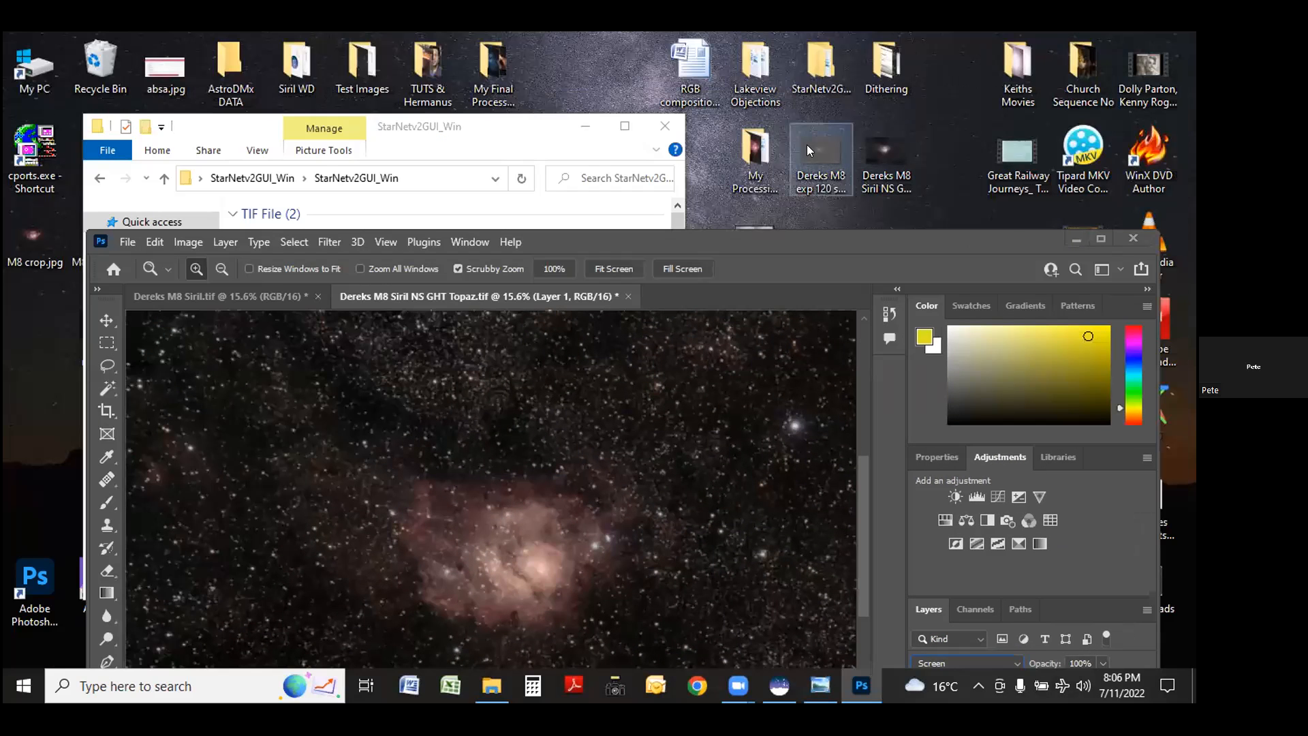
drag(698, 81, 1090, 69)
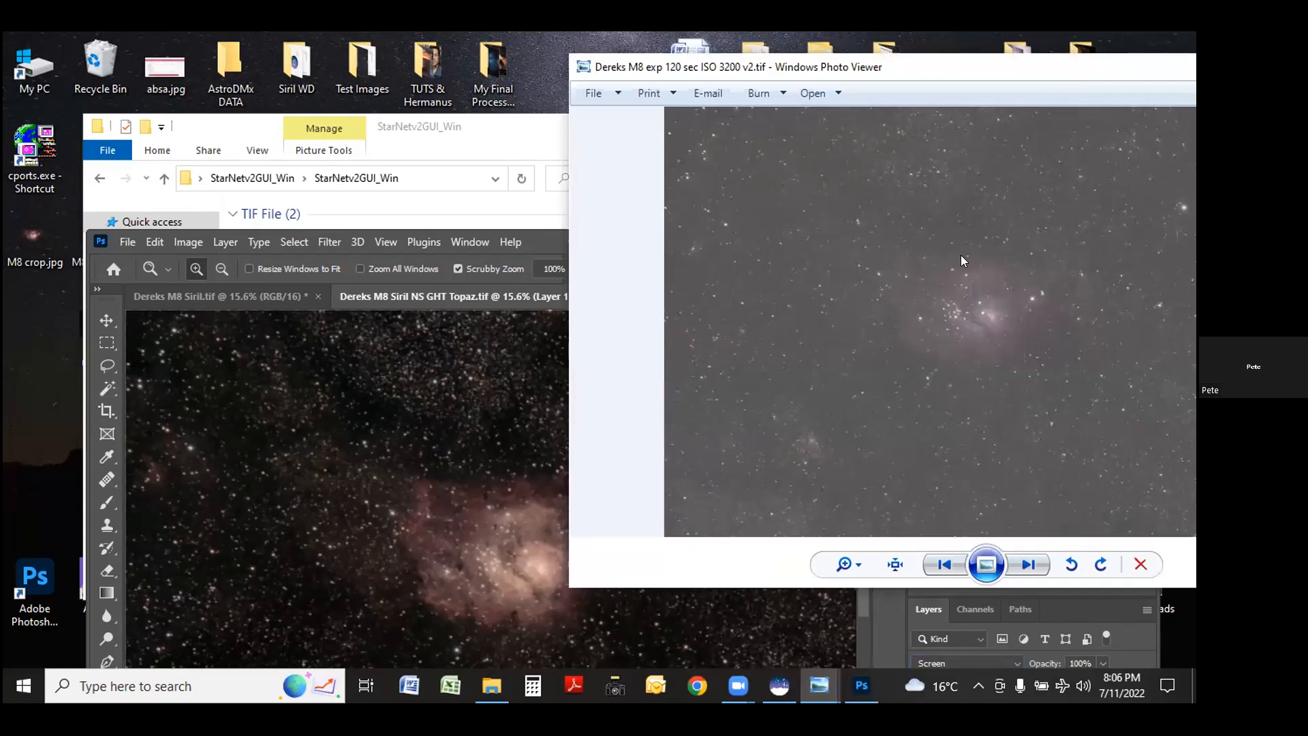
click(550, 243)
drag(540, 230, 459, 87)
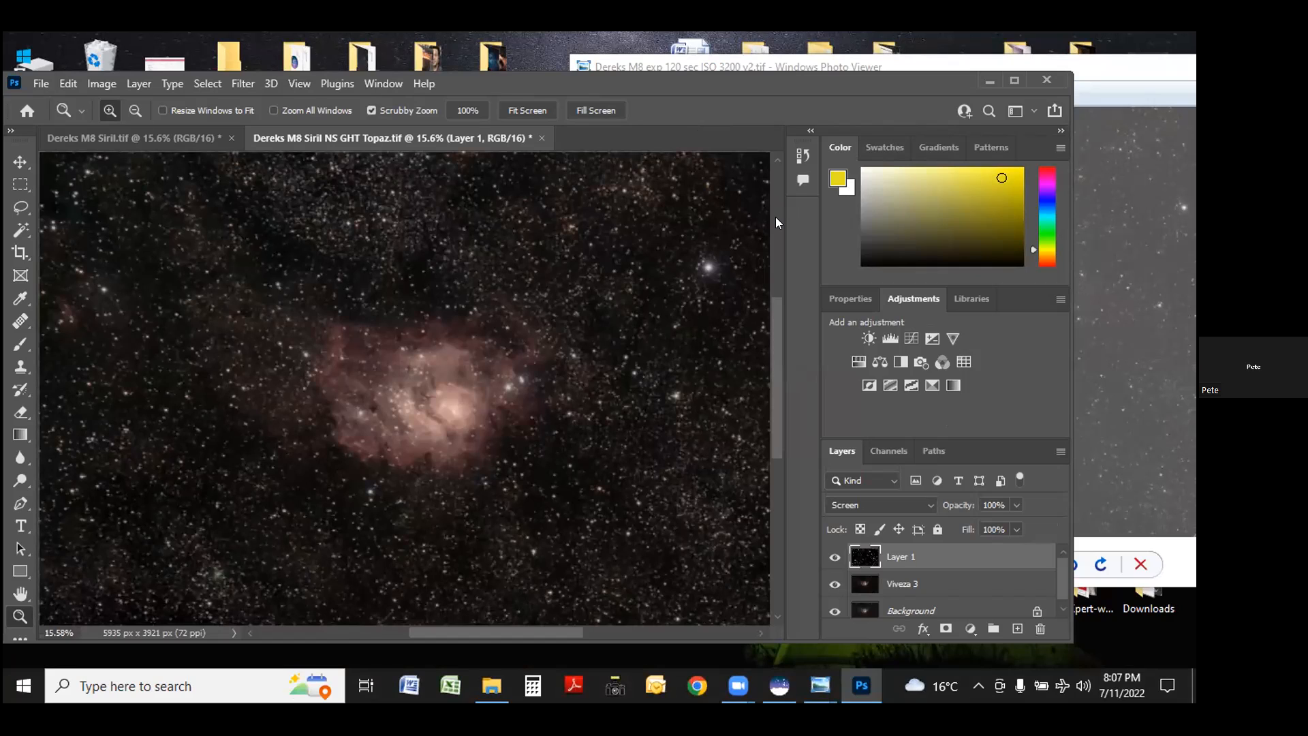
click(1014, 78)
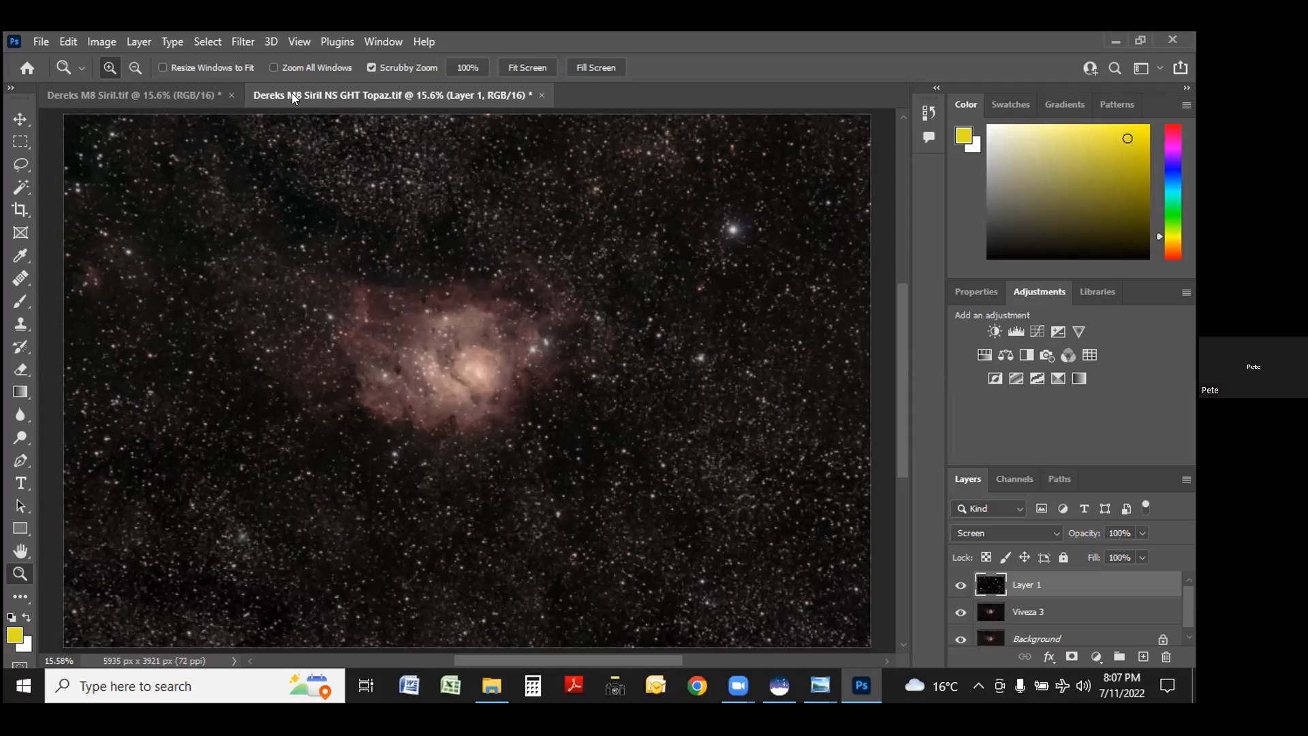
click(242, 41)
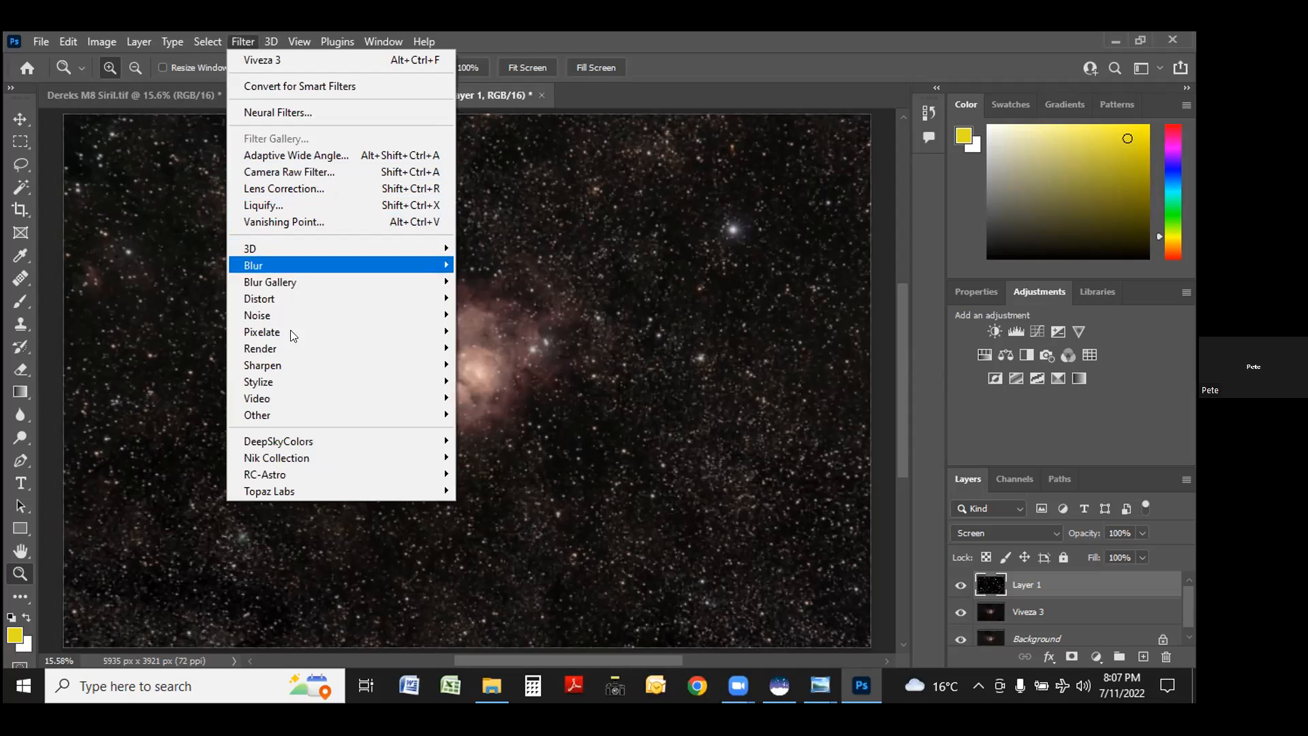
mouse_move(290, 365)
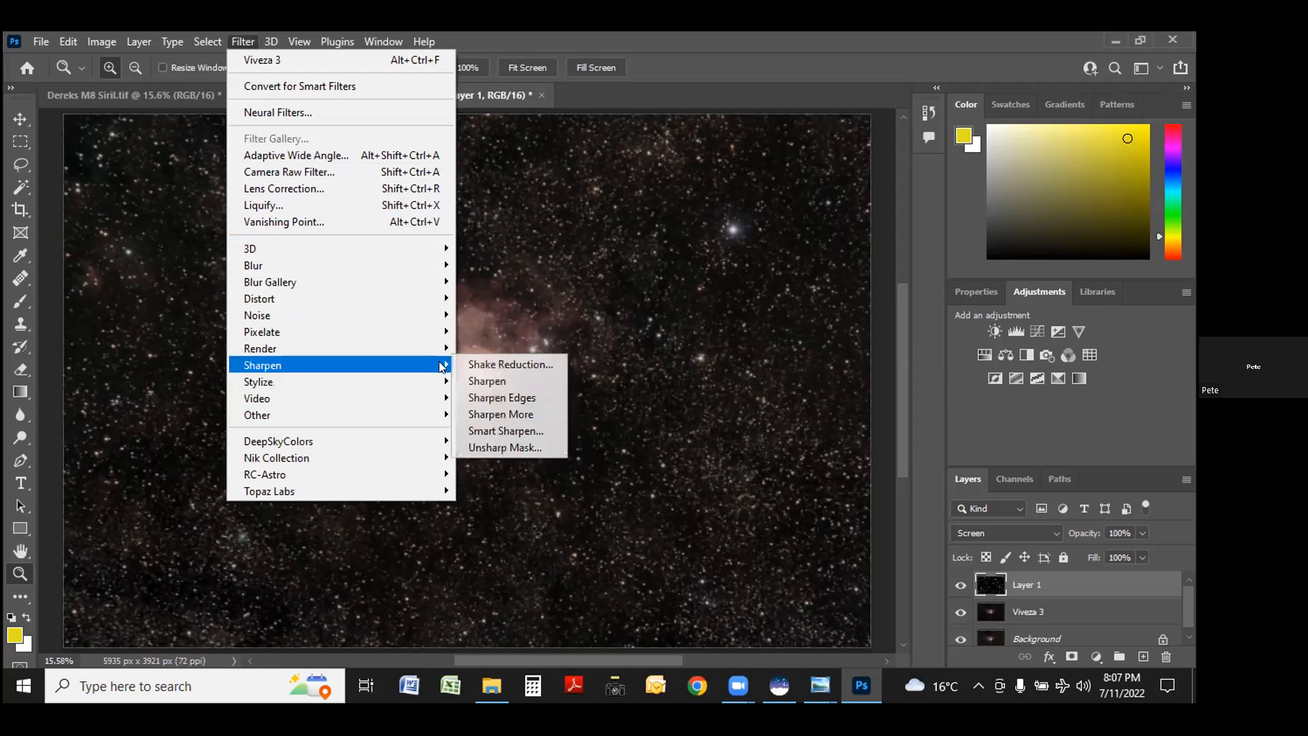
click(488, 428)
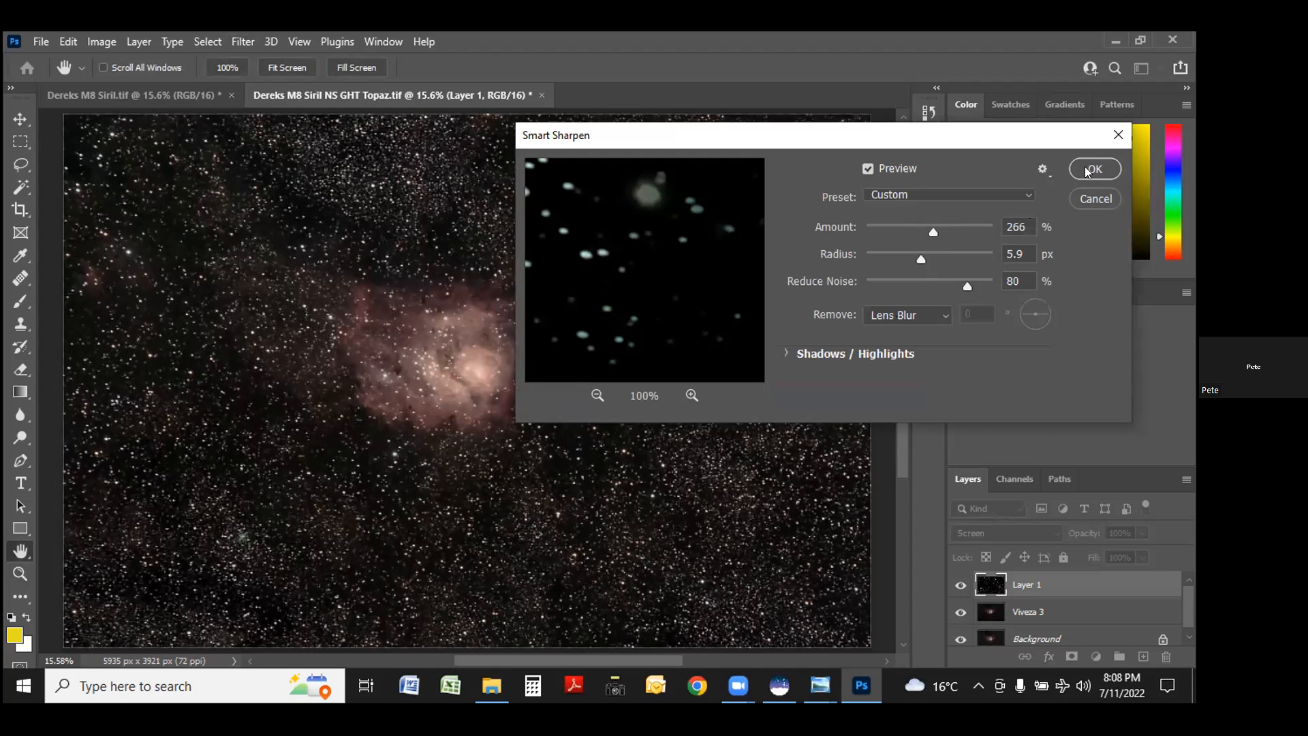
drag(585, 278, 656, 305)
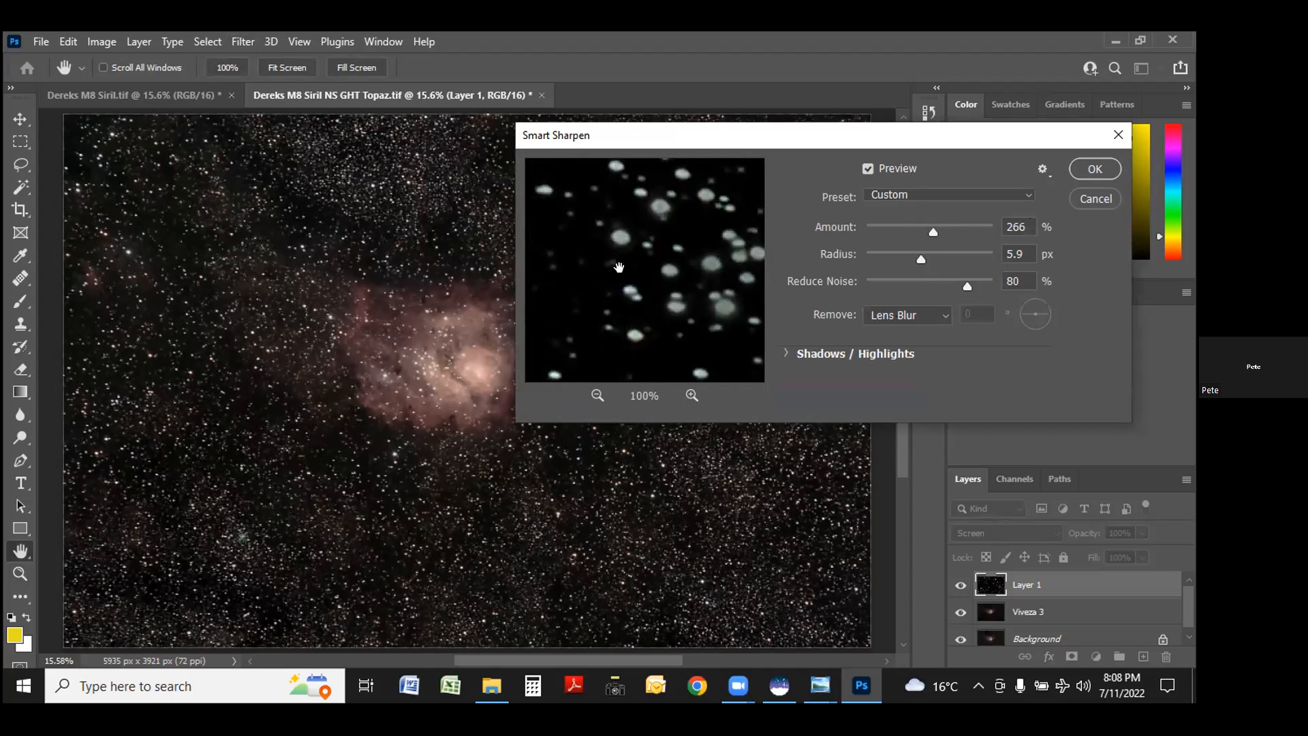
drag(602, 268, 676, 269)
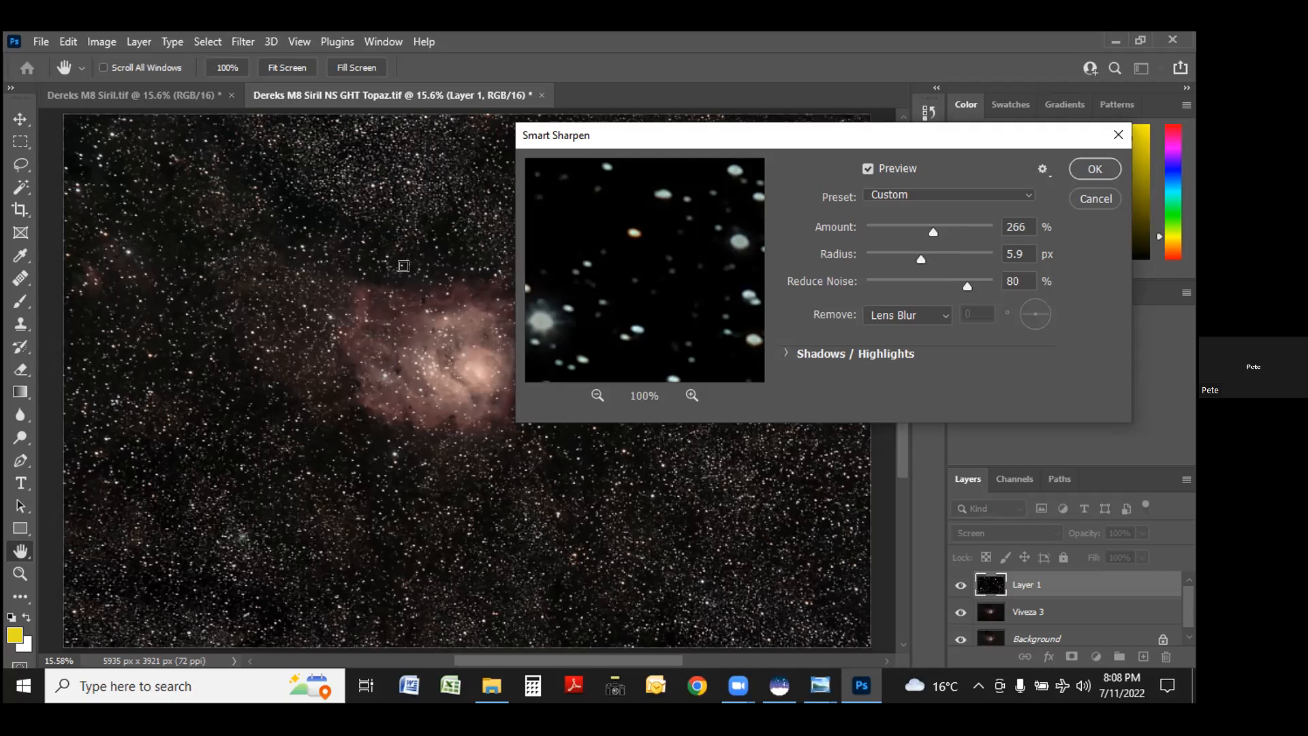
click(1082, 201)
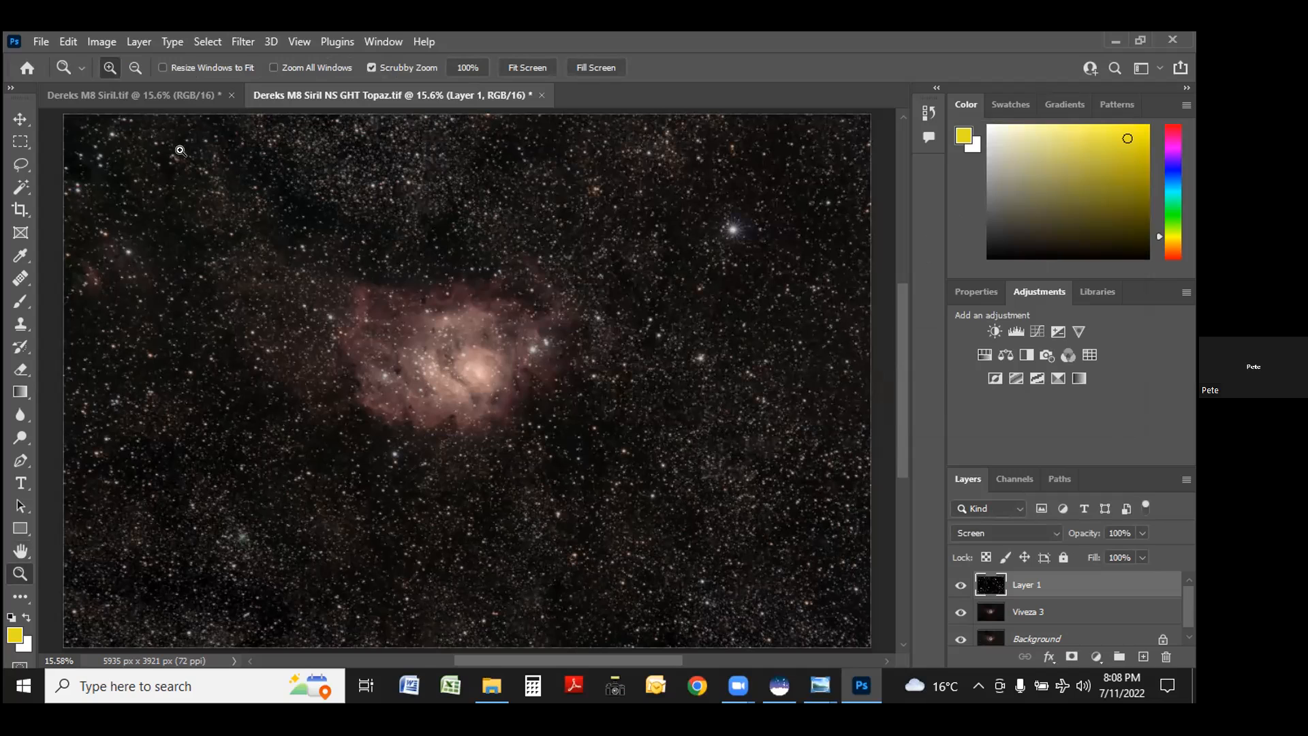
Darken the midtones of the pasted star layer with Levels, setting the midtone input level to 0.84.
click(108, 41)
mouse_move(124, 92)
click(292, 102)
drag(714, 319, 723, 317)
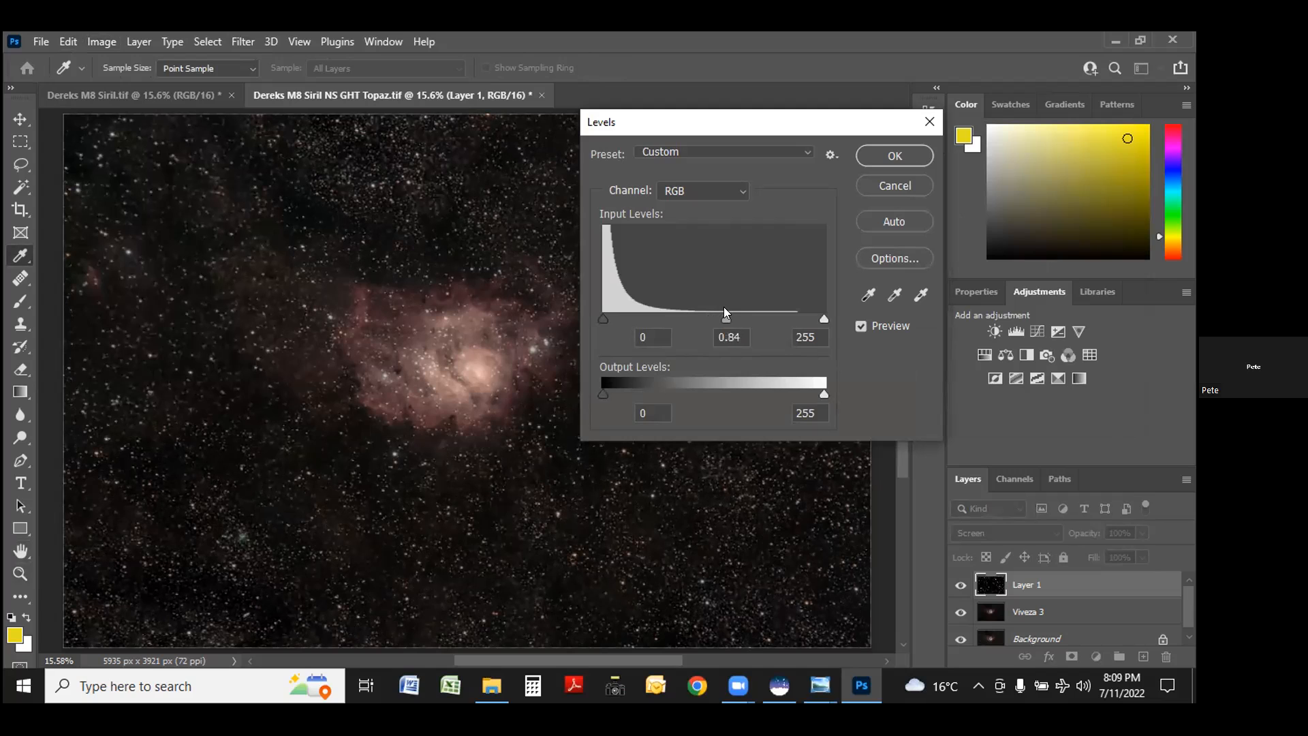
drag(723, 308, 723, 308)
click(883, 155)
key(z)
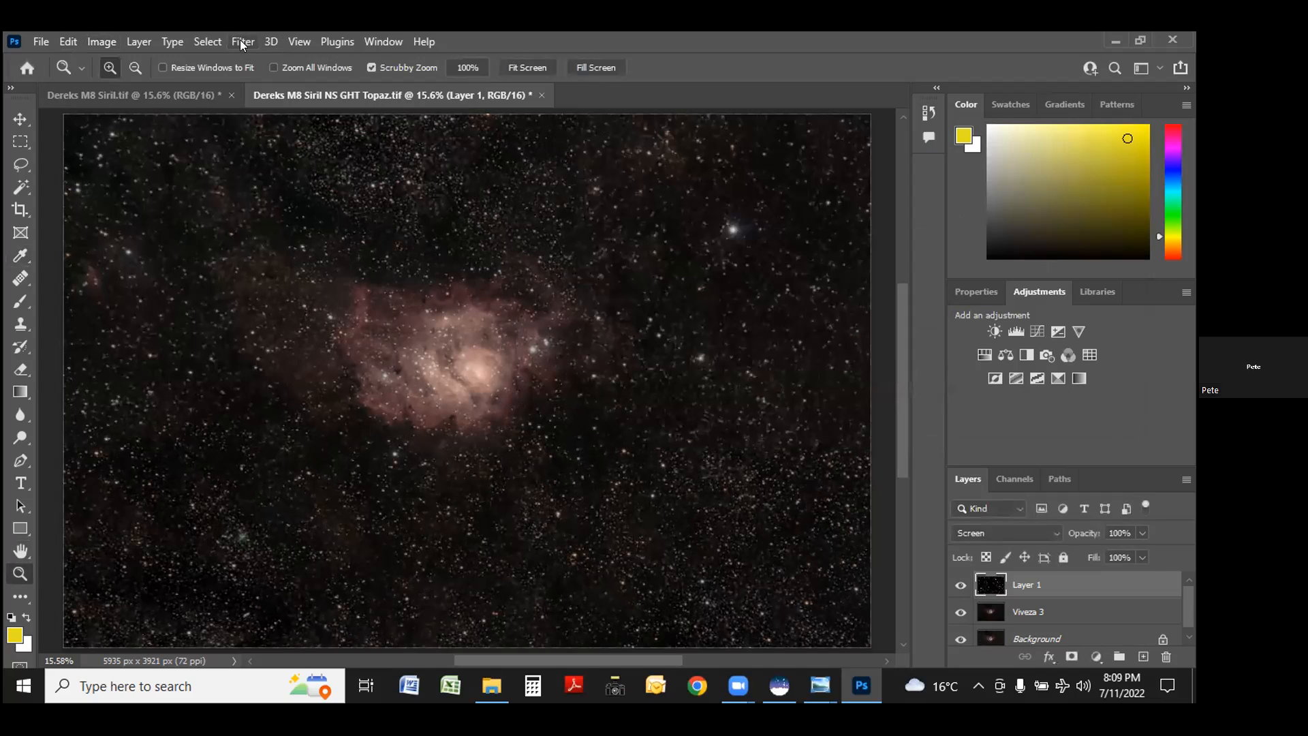
Flatten the star, Viveza 3 and background layers into a single image.
click(240, 39)
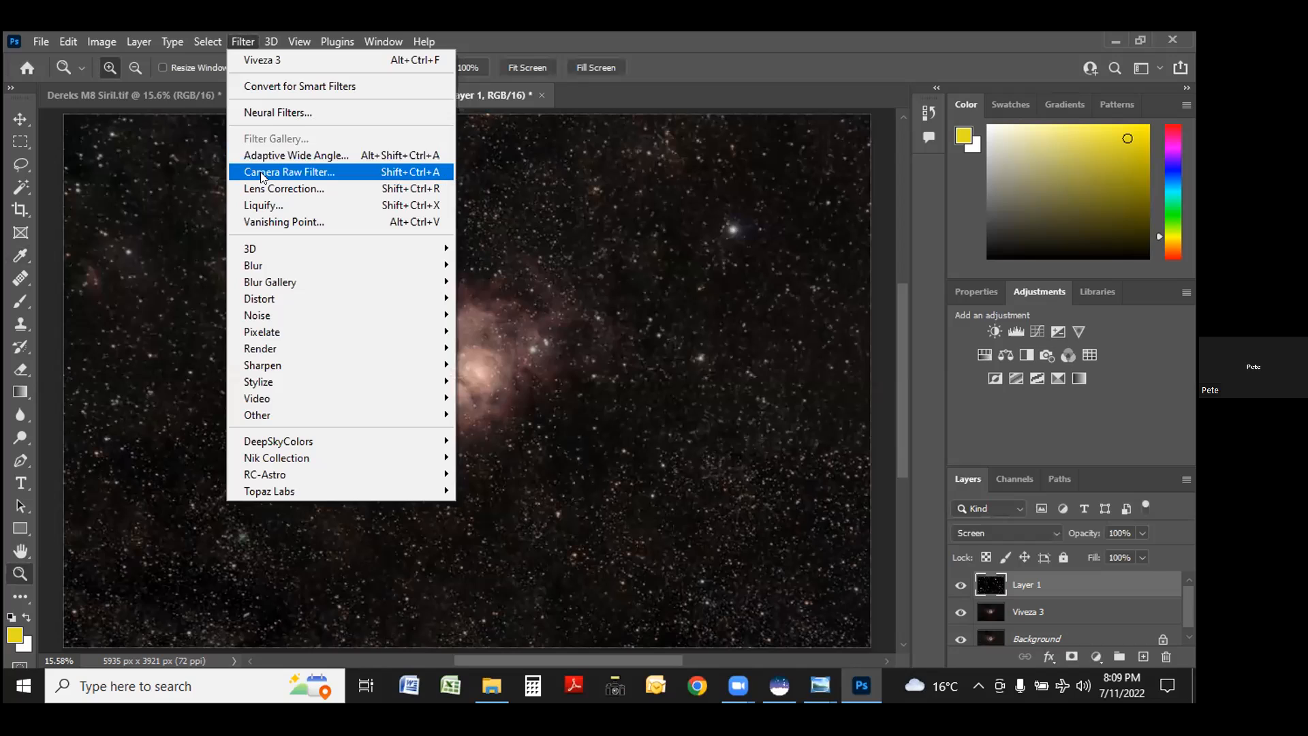
click(141, 38)
click(141, 39)
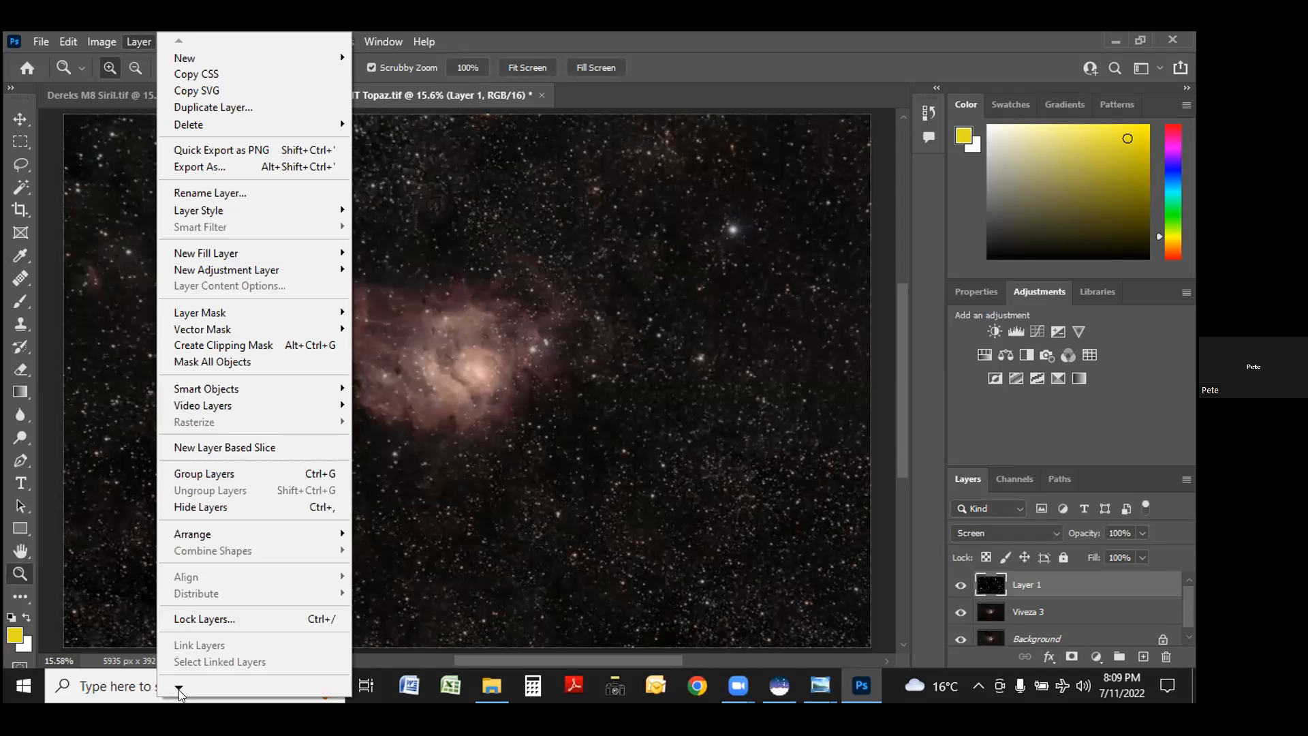
mouse_move(180, 688)
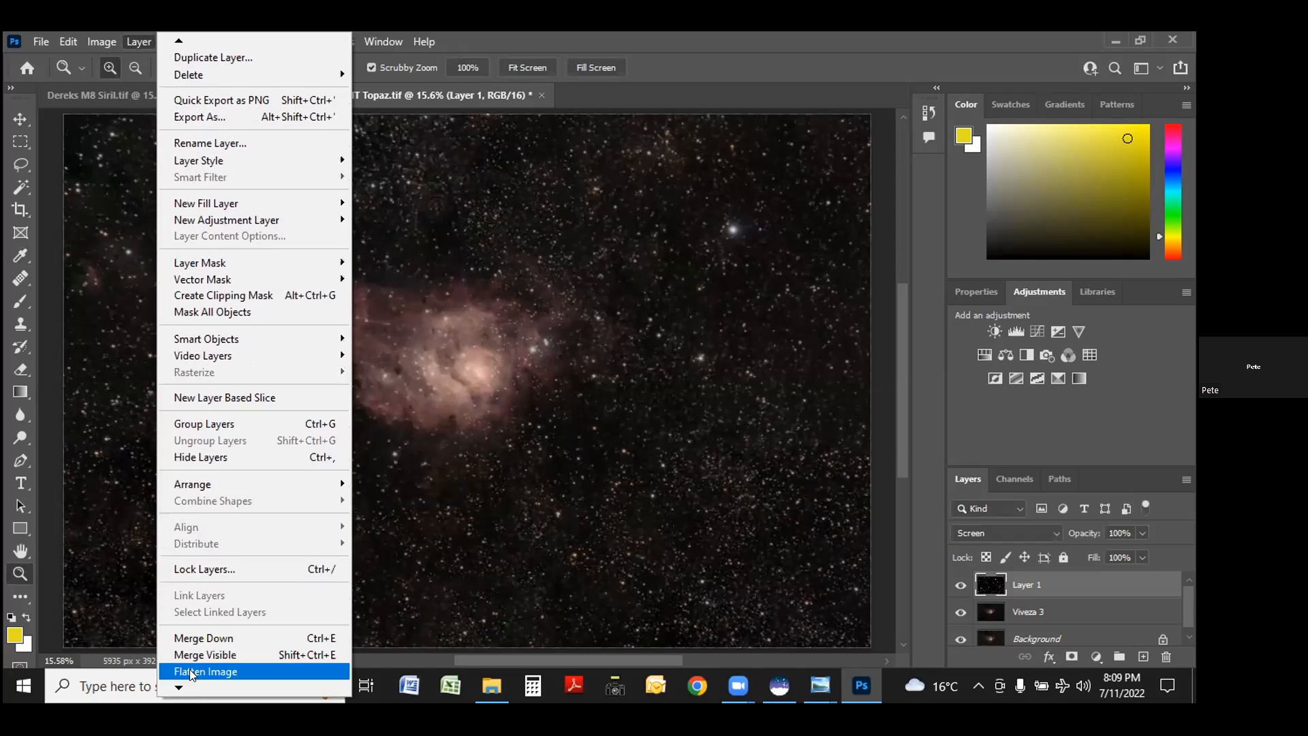
click(190, 672)
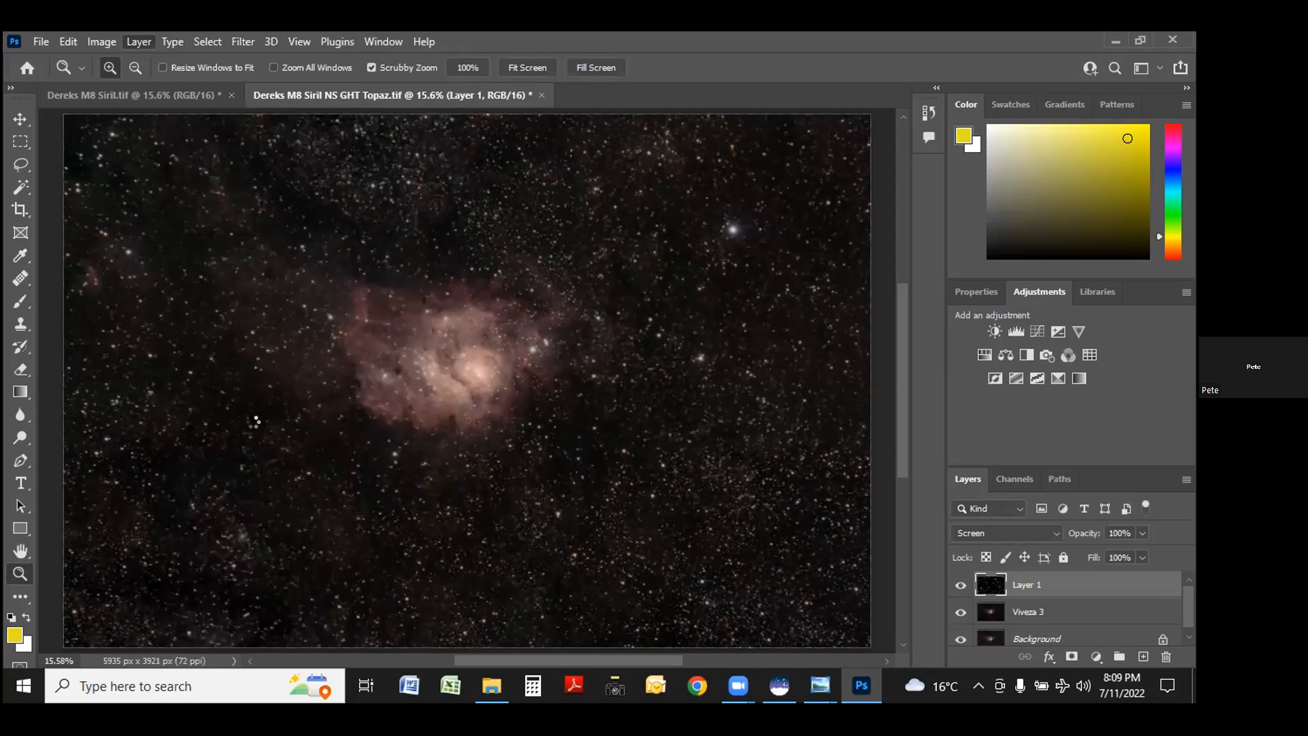
Open the flattened image in the Camera Raw Filter and set Highlights to -19 and Exposure to +0.35.
click(243, 42)
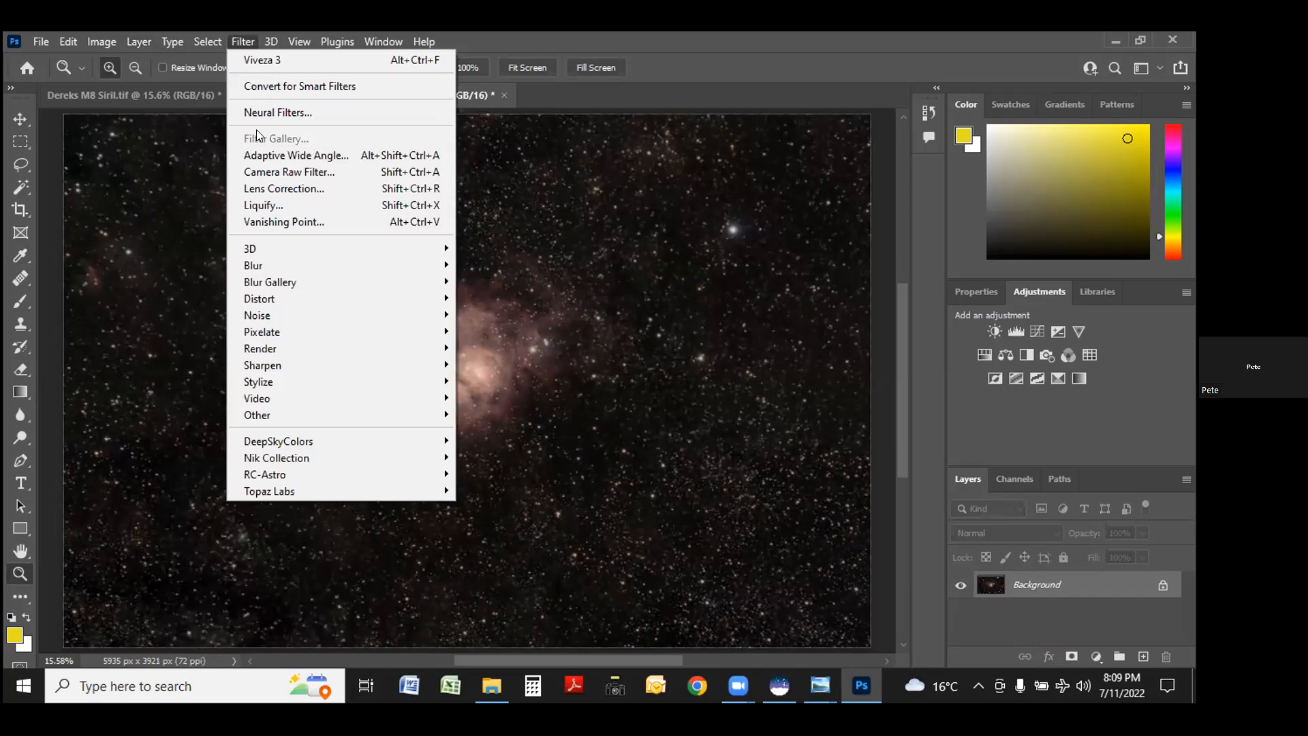
click(262, 172)
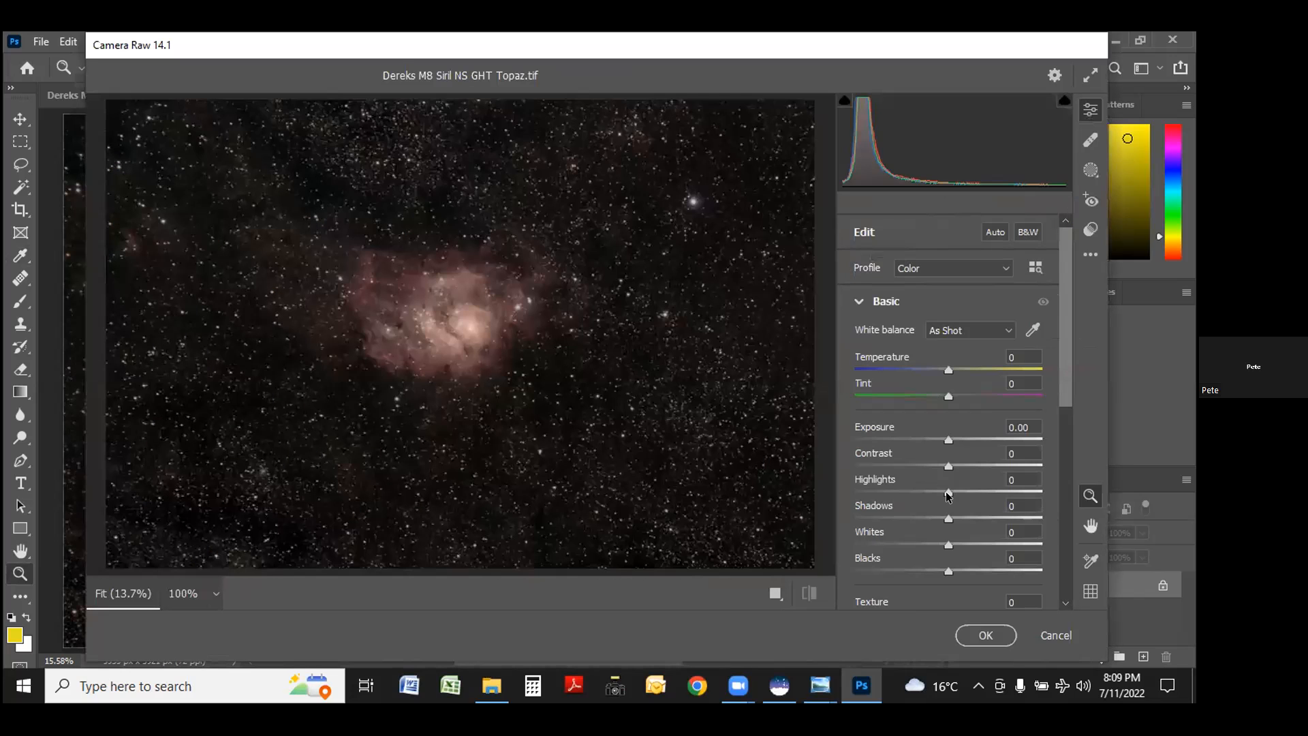
drag(948, 495, 929, 487)
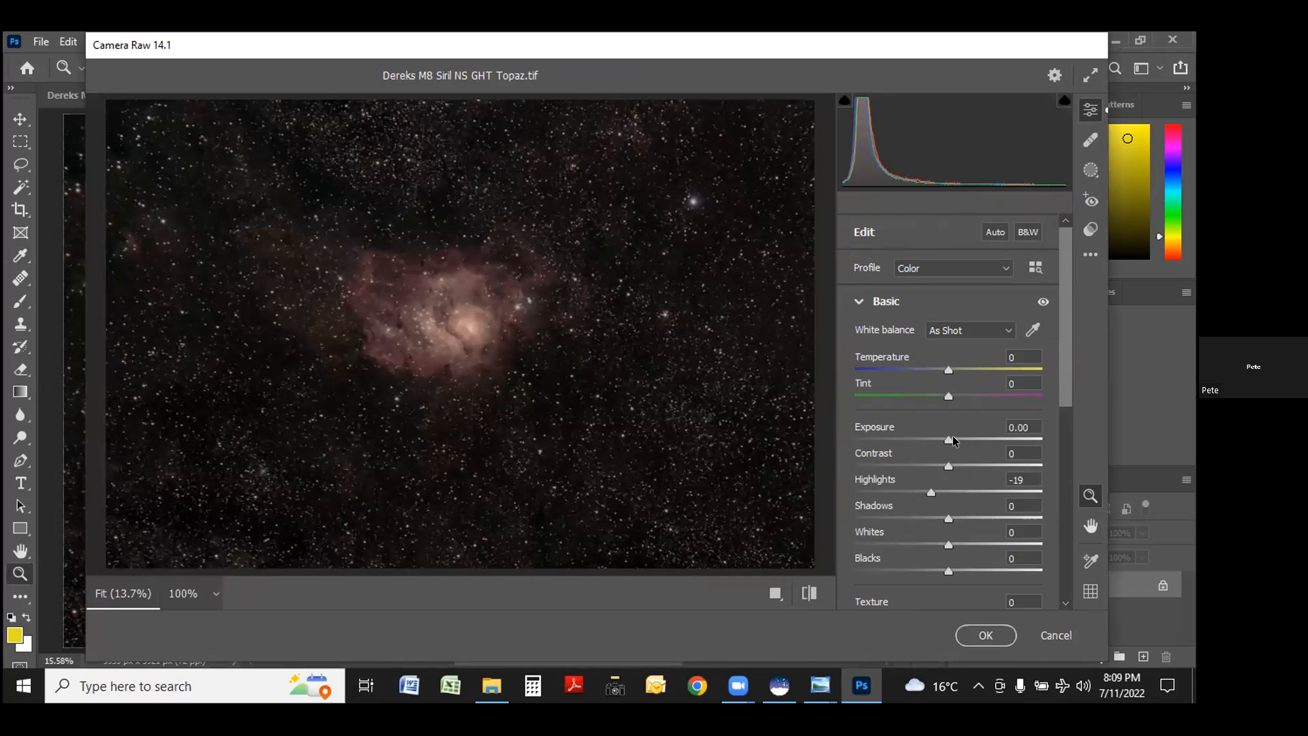
drag(949, 438, 954, 440)
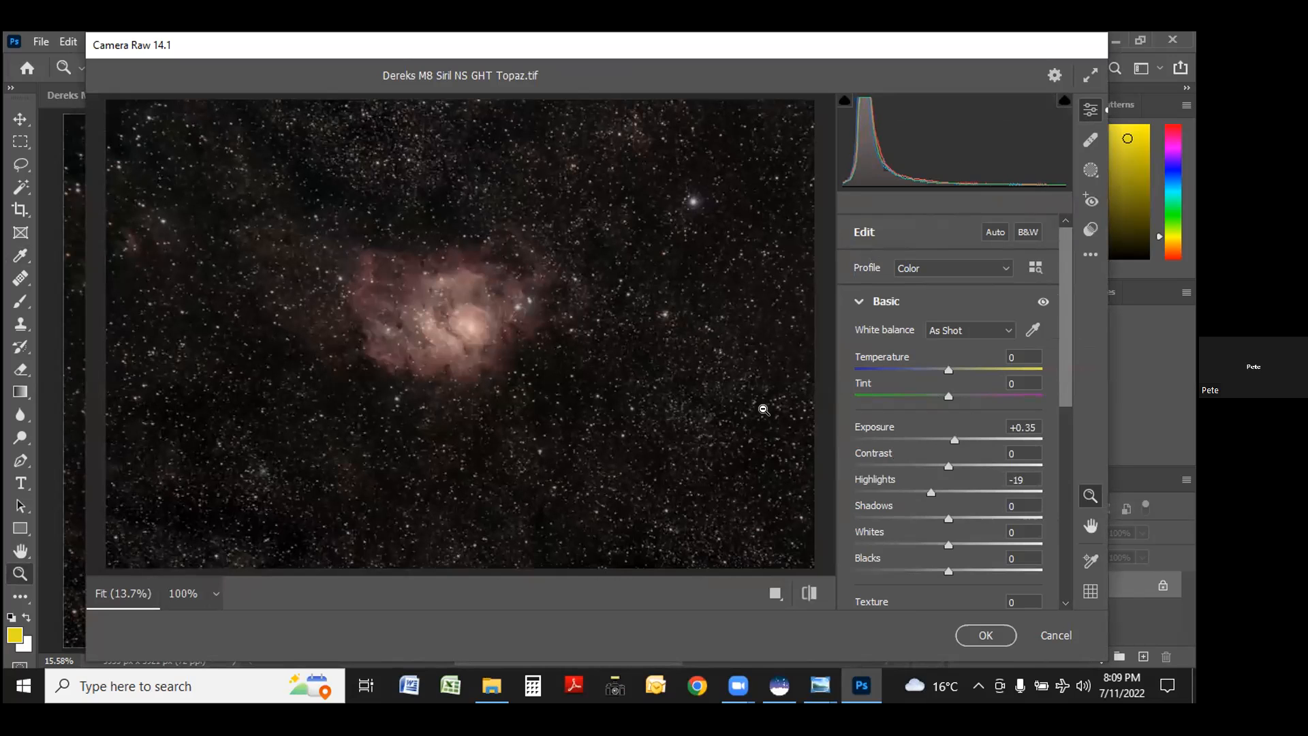
Set Shadows to -11, lower the Blacks, and apply the Camera Raw Filter to the image.
click(764, 410)
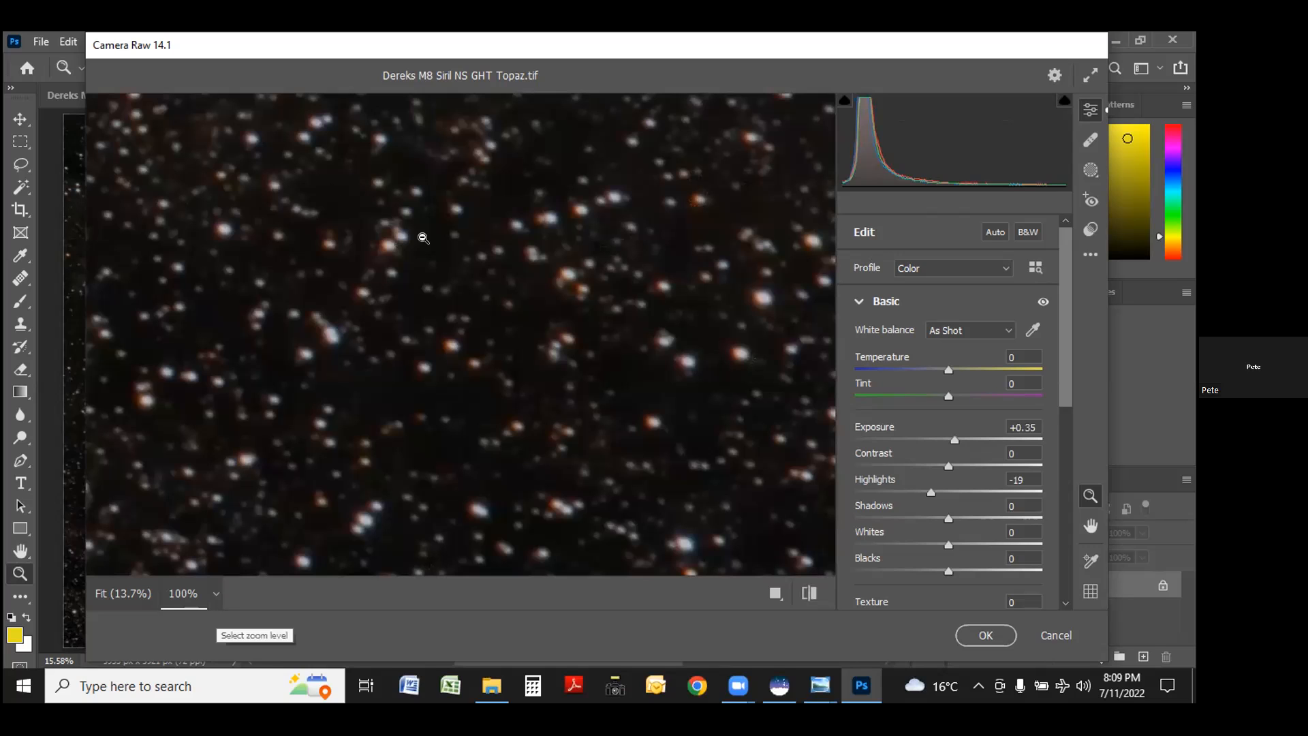
click(216, 594)
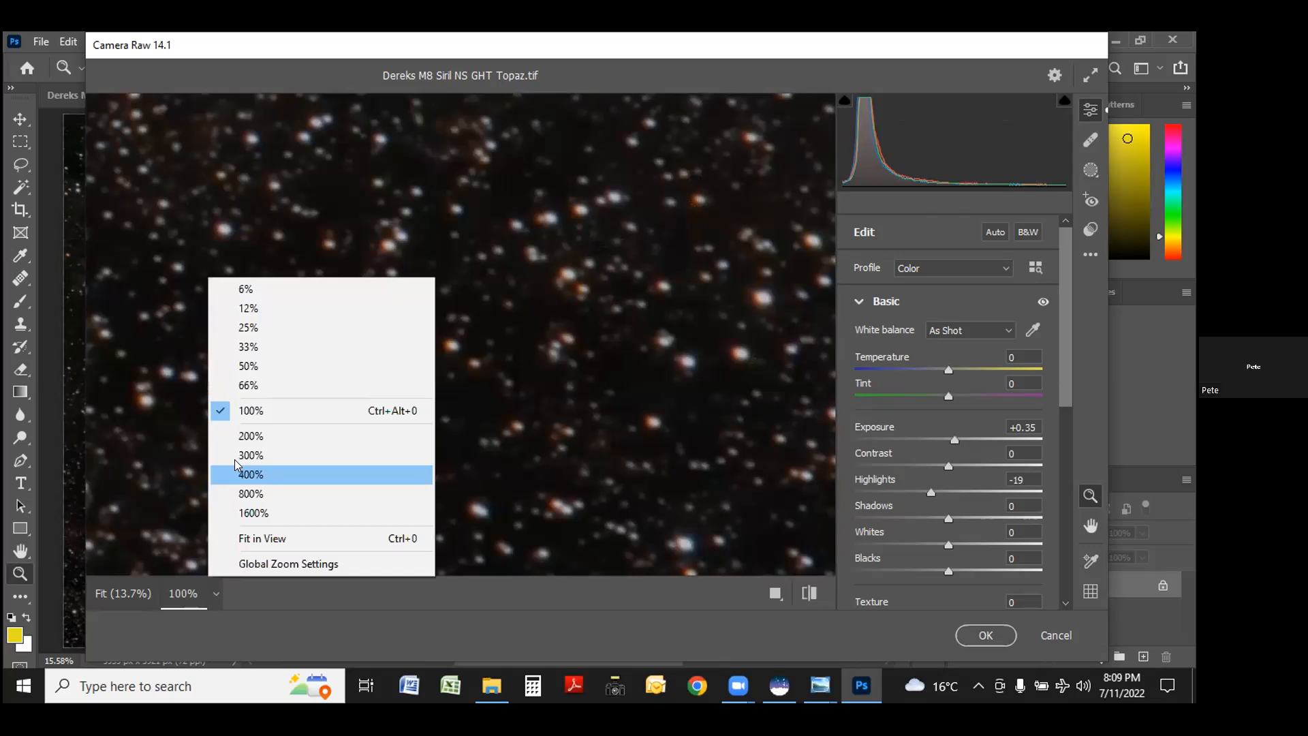
click(242, 365)
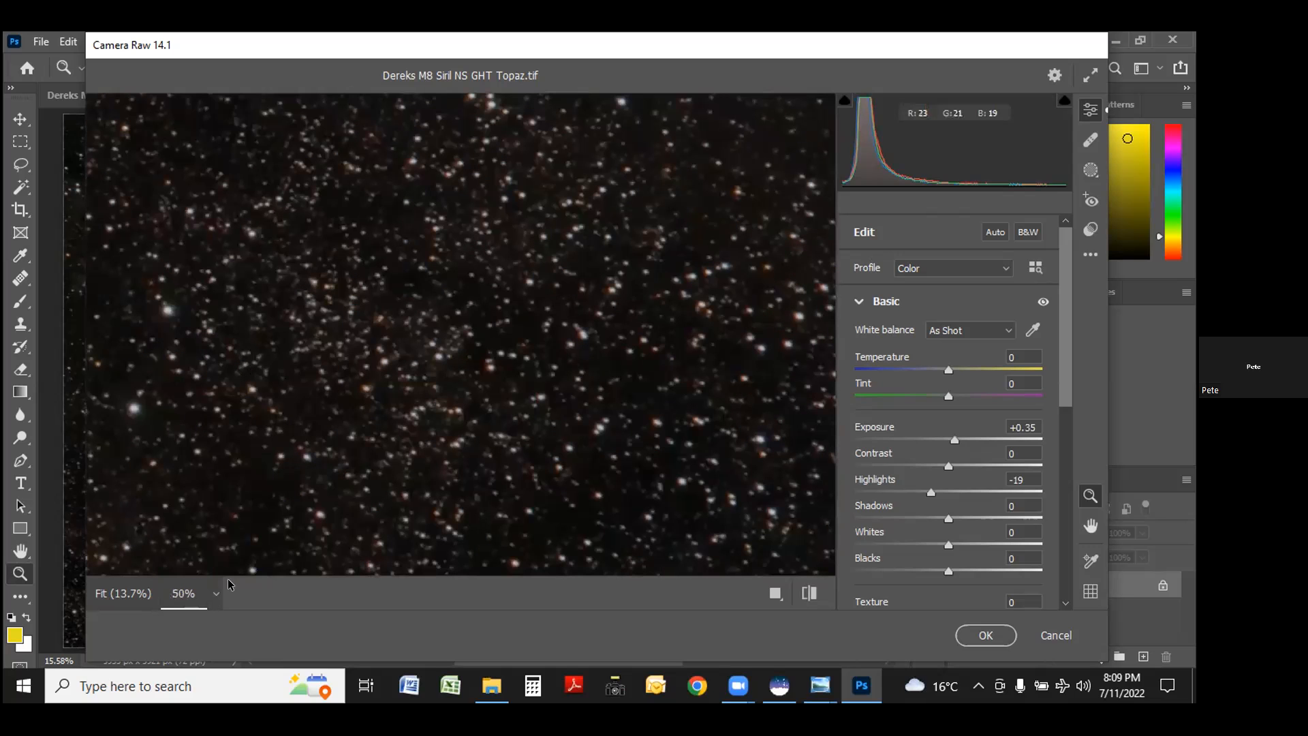
click(215, 597)
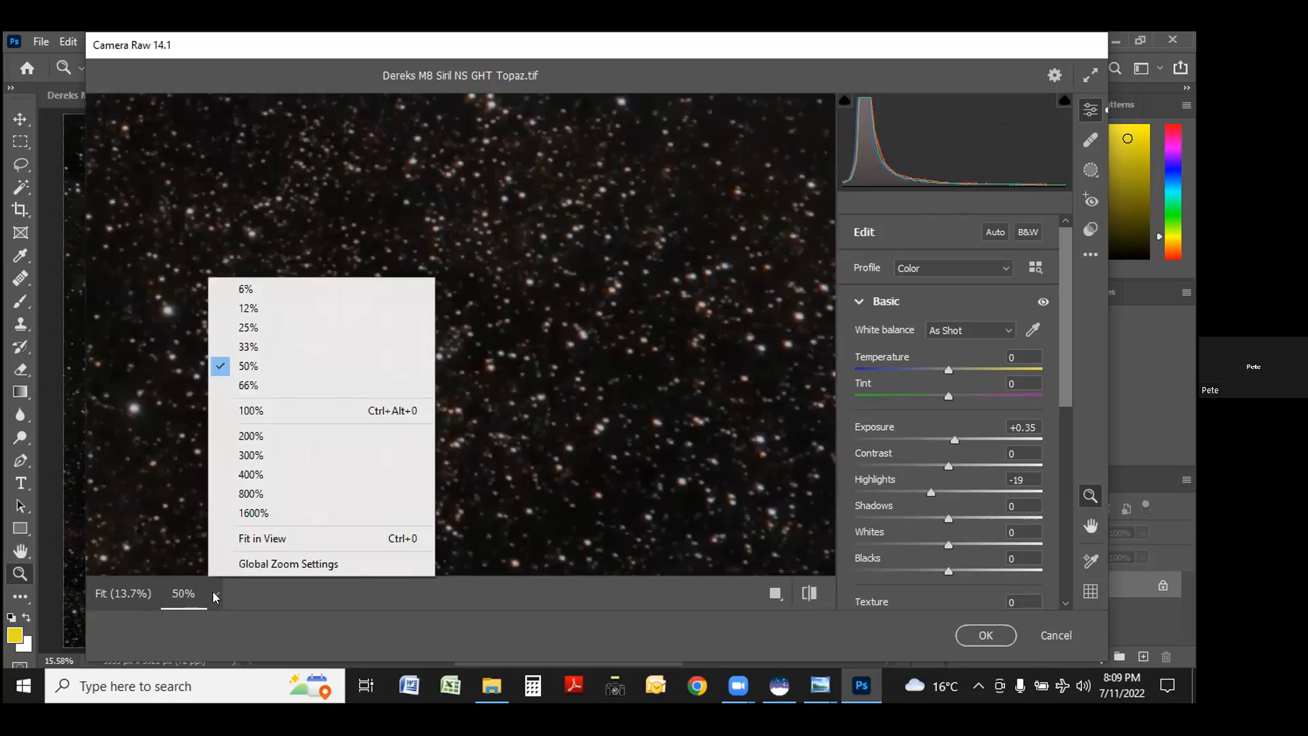
click(246, 328)
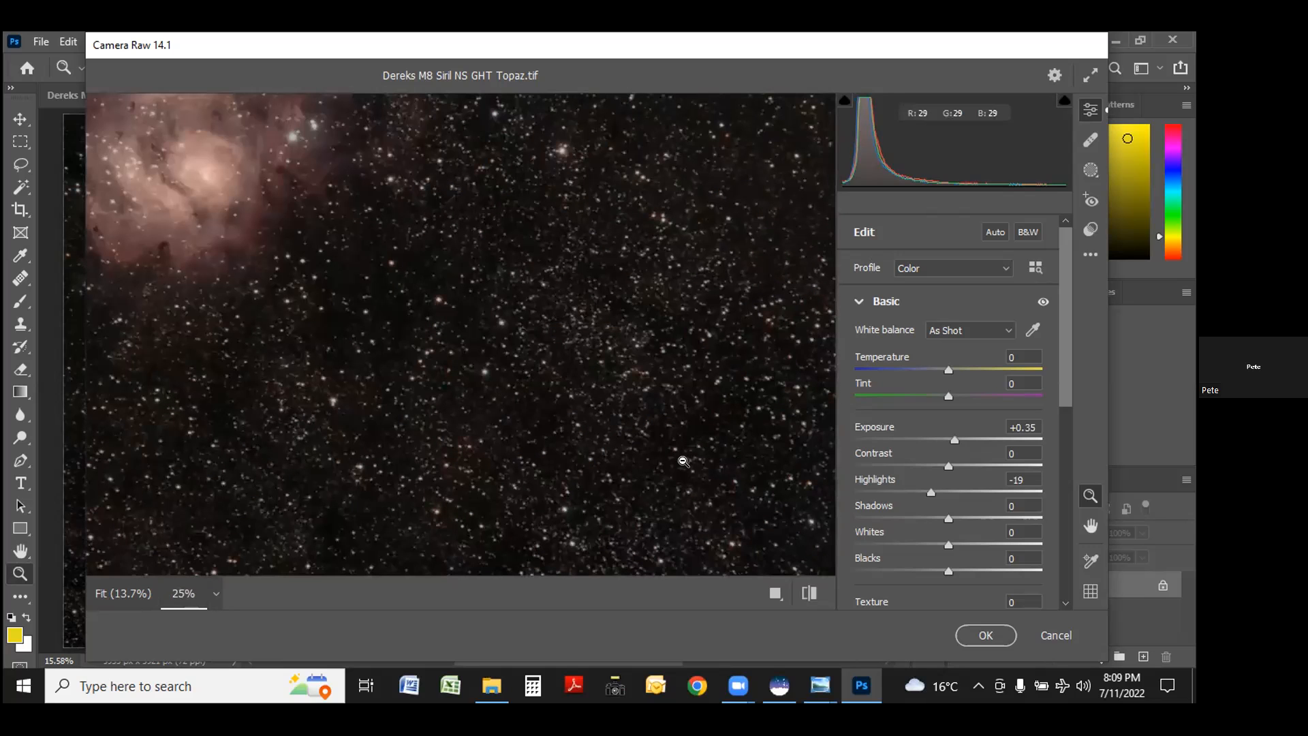
mouse_move(946, 519)
mouse_down()
mouse_move(928, 520)
mouse_move(937, 507)
mouse_up()
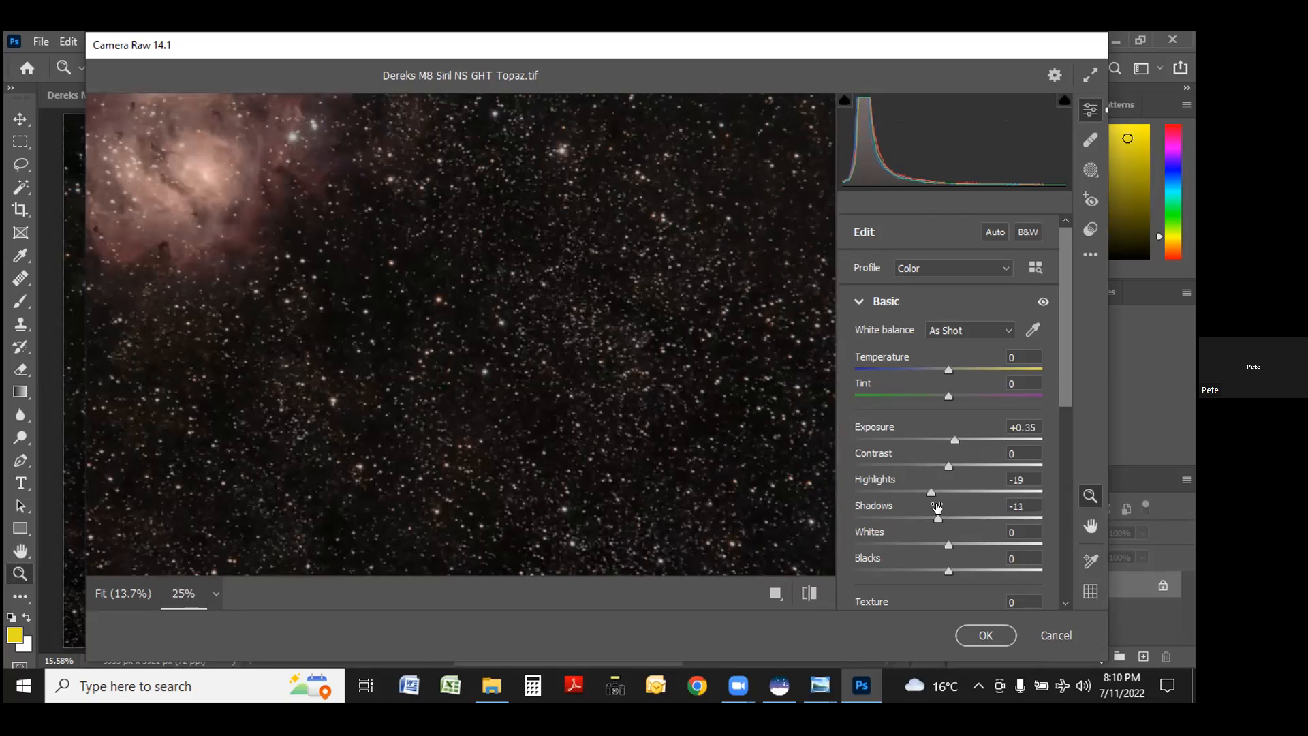
drag(949, 571, 921, 572)
click(977, 633)
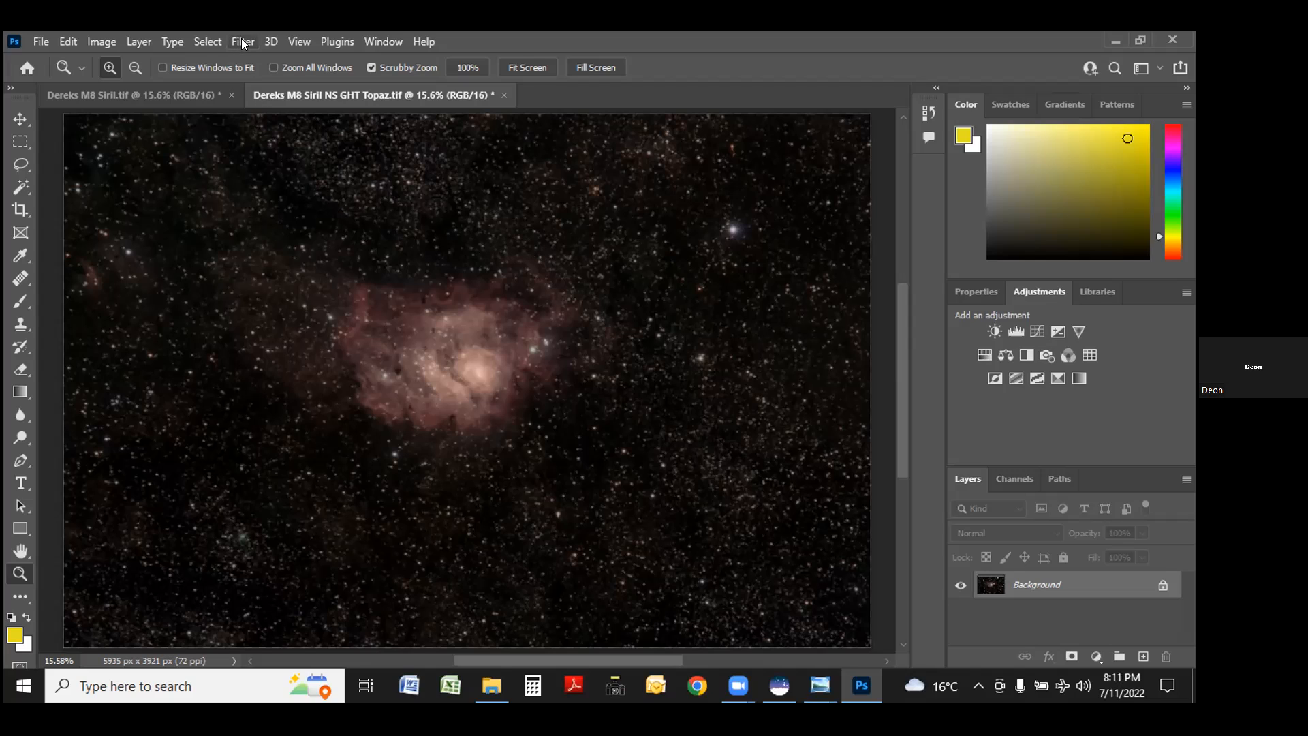
Switch to Siril and look up the Remove Green Noise command among its image processing functions.
click(1114, 41)
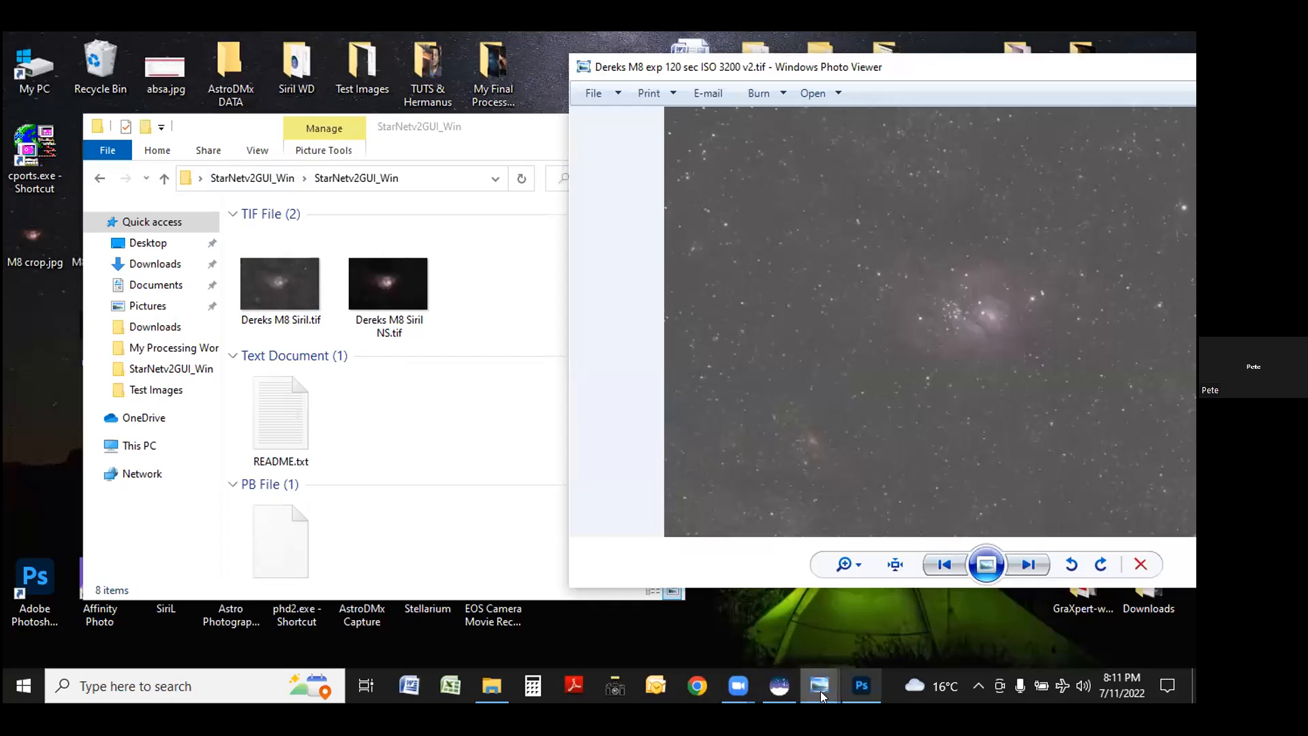
click(779, 686)
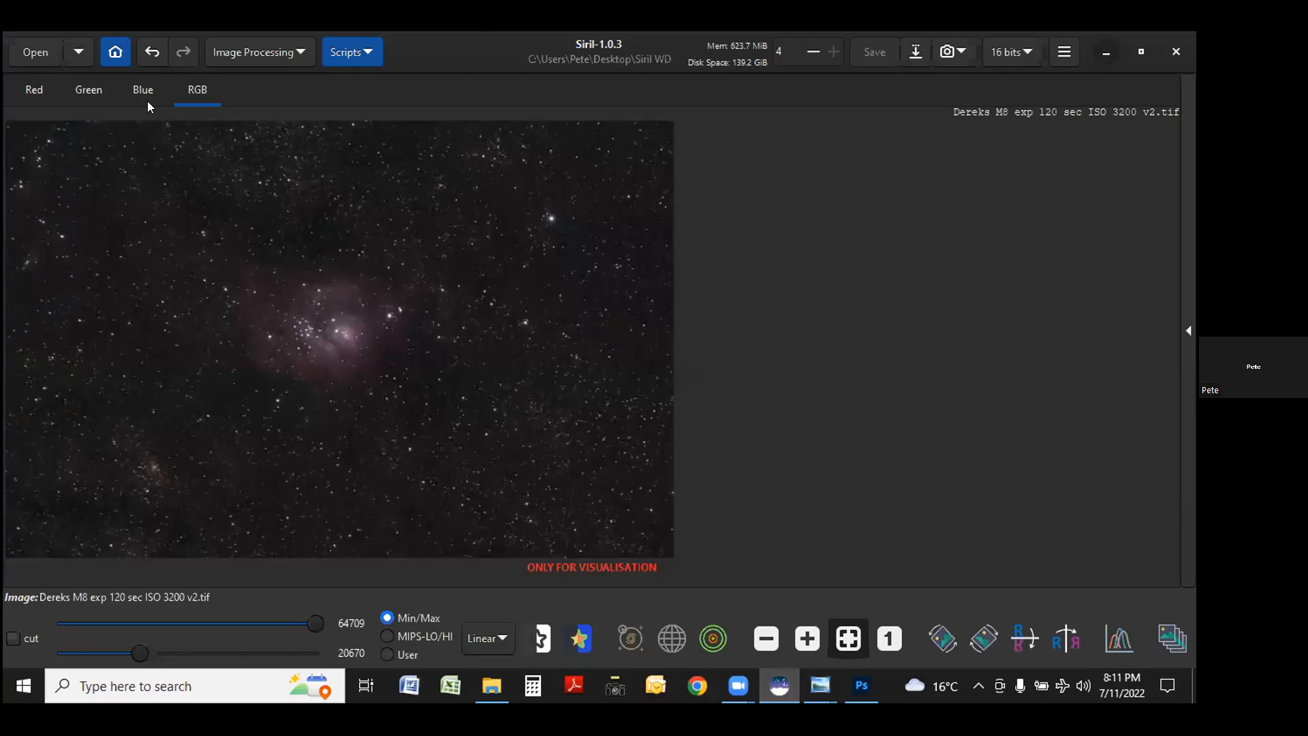
click(275, 60)
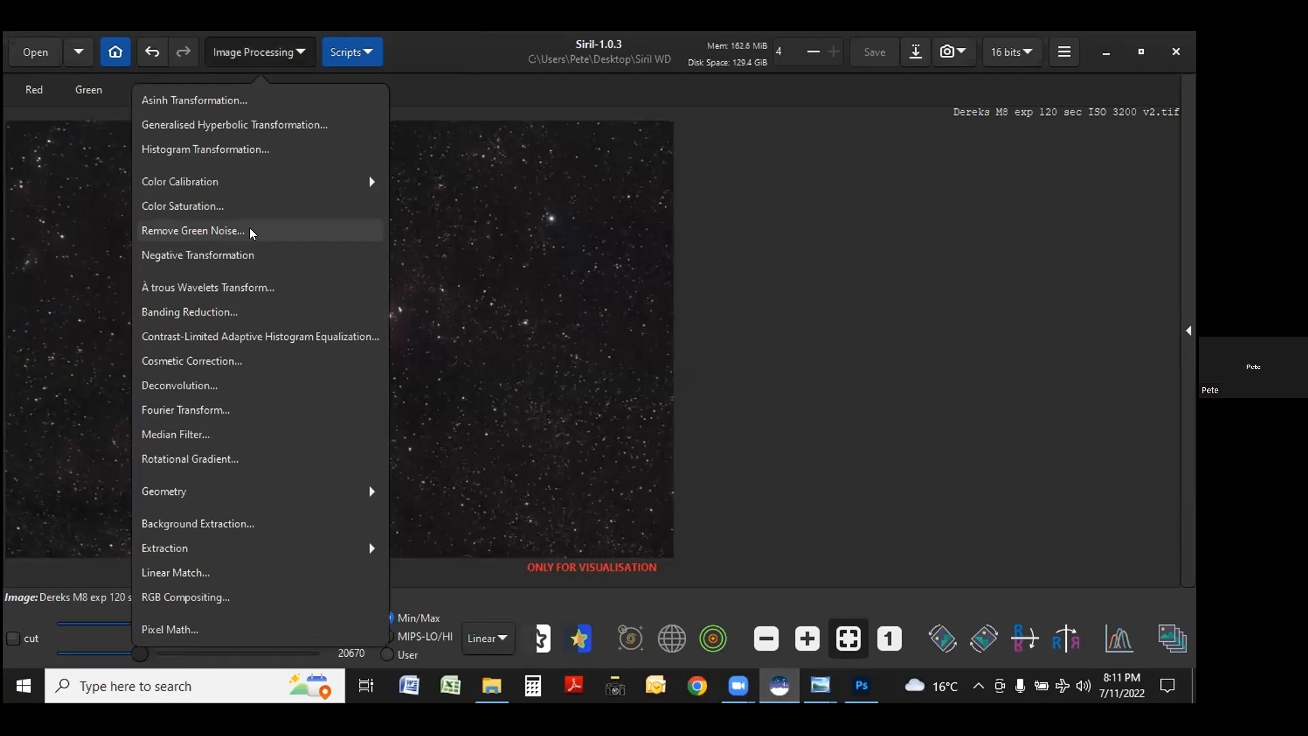
click(921, 276)
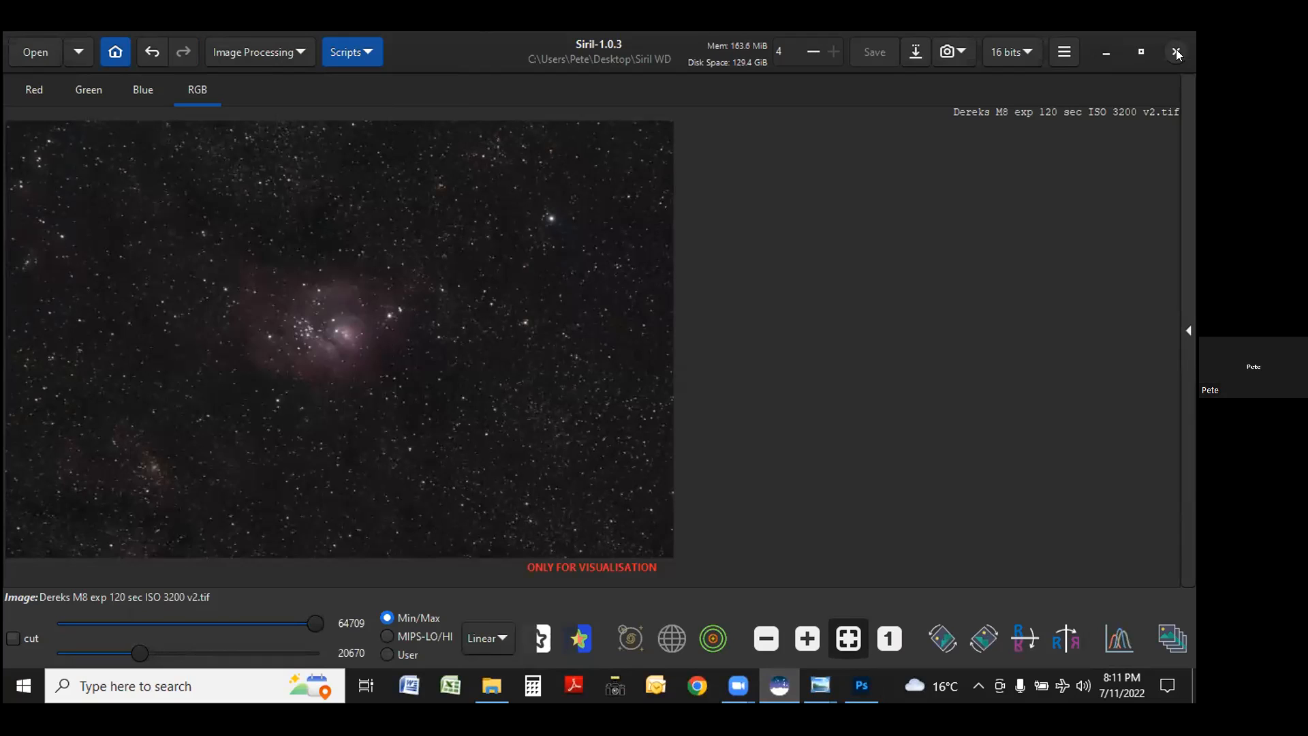
click(1102, 53)
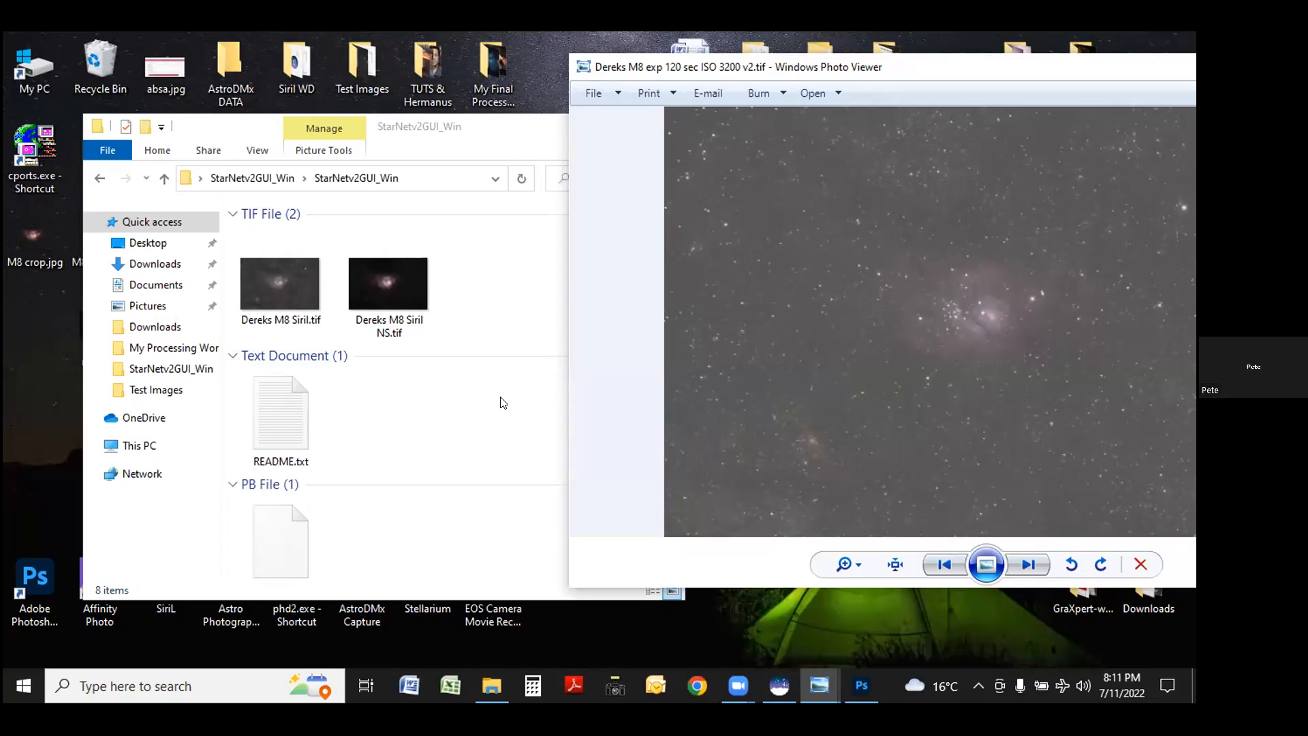
Open PROCESSING WORK FLOW.docx from the My Processing Work Flow folder in Word and review its software and plug-in requirements.
drag(929, 77, 858, 318)
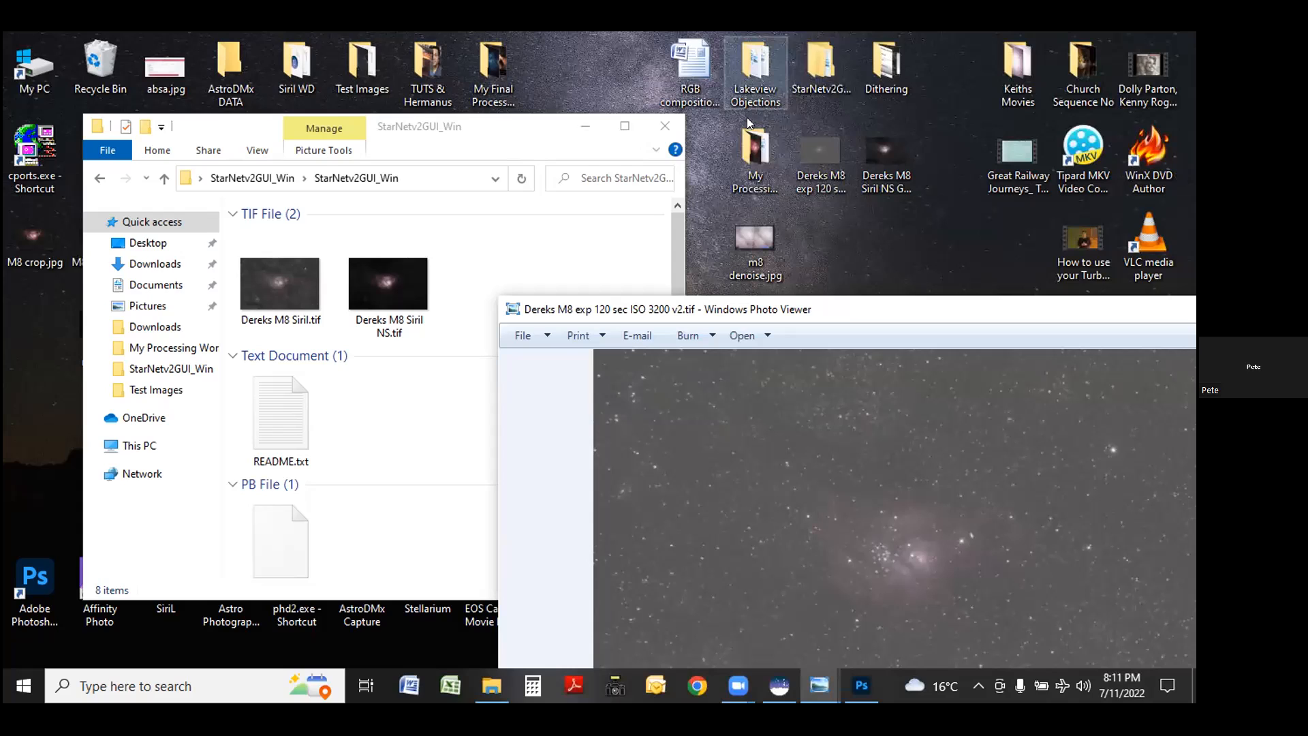
double_click(748, 148)
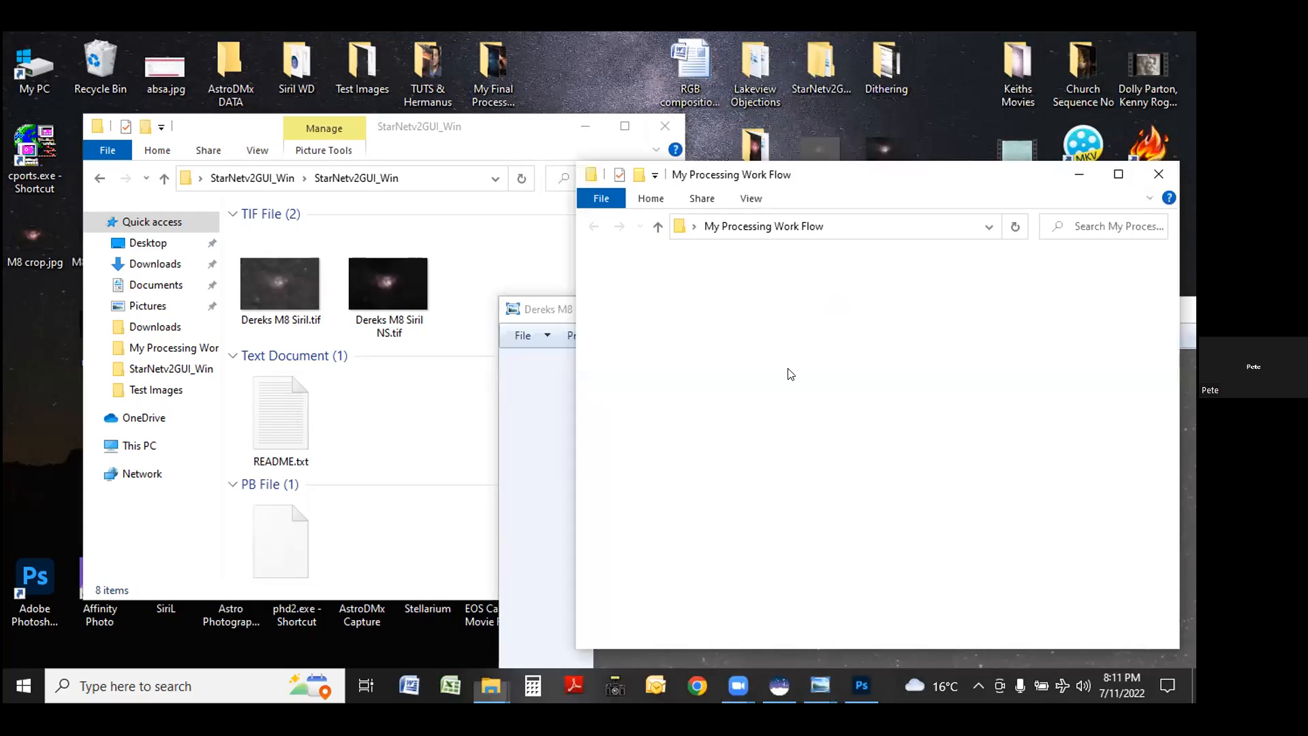
scroll(889, 448, down, 4)
click(1067, 536)
double_click(1067, 535)
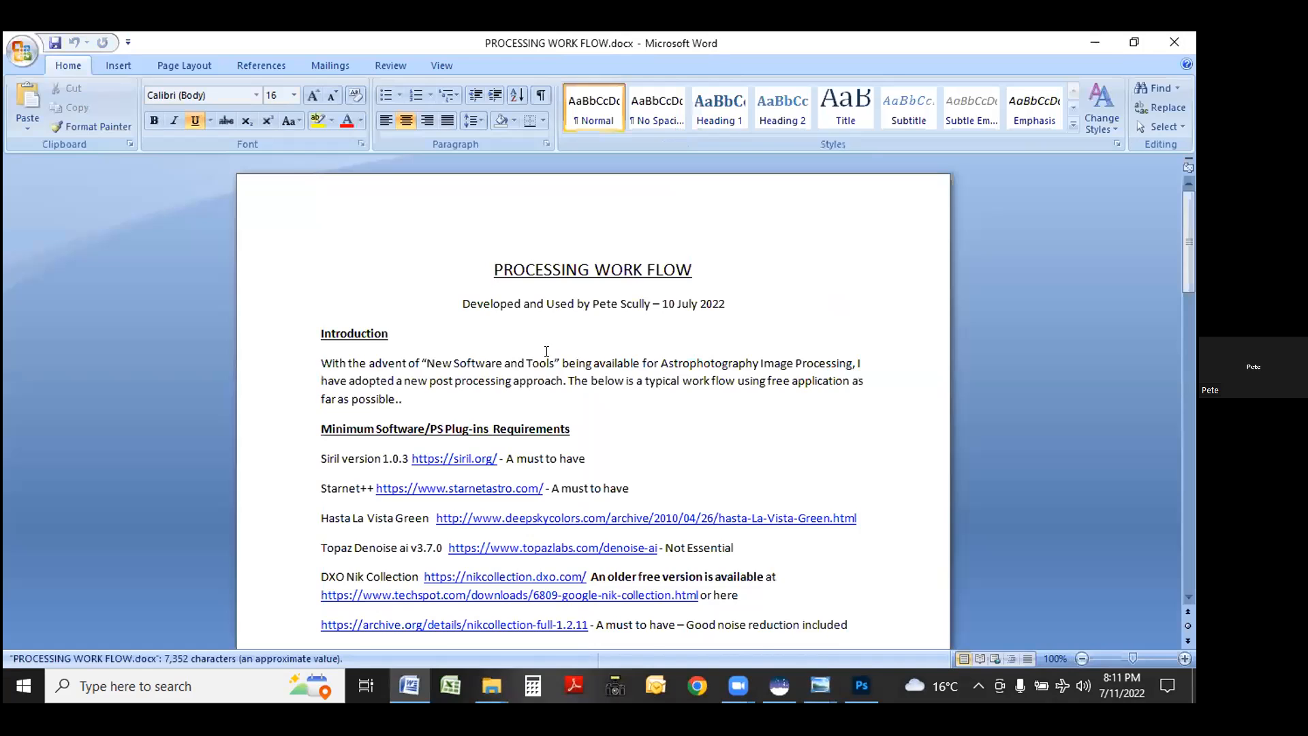
scroll(547, 352, down, 3)
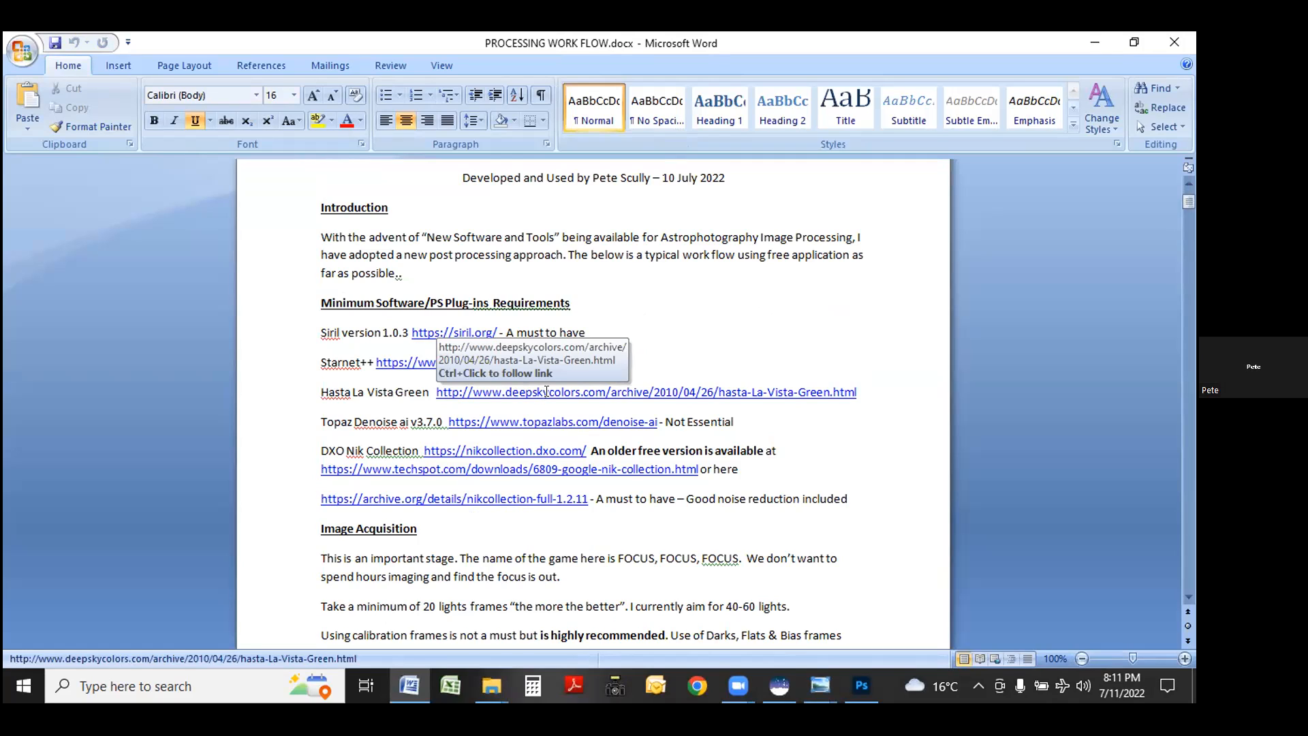
click(1166, 41)
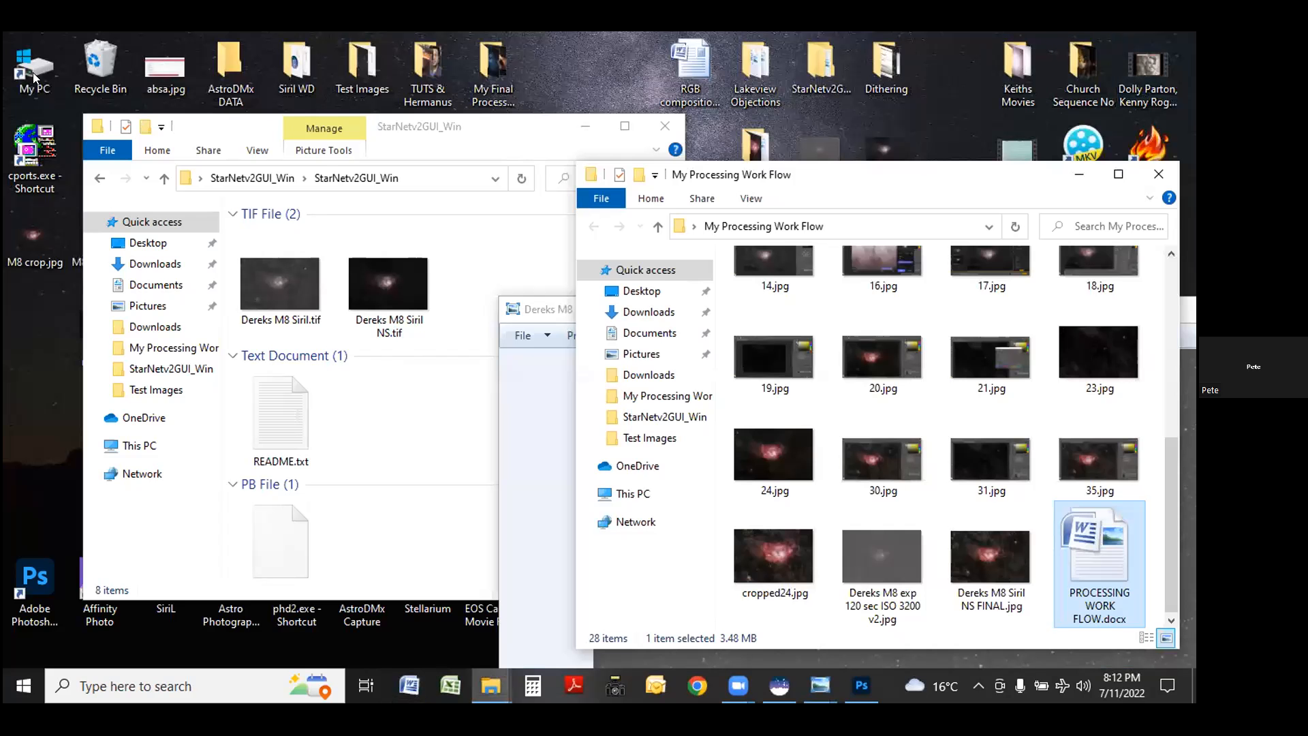
Browse to the HLVG64 folder inside the Adobe Photoshop 2022 Plug-ins folder on drive C and inspect the plug-in files.
double_click(33, 74)
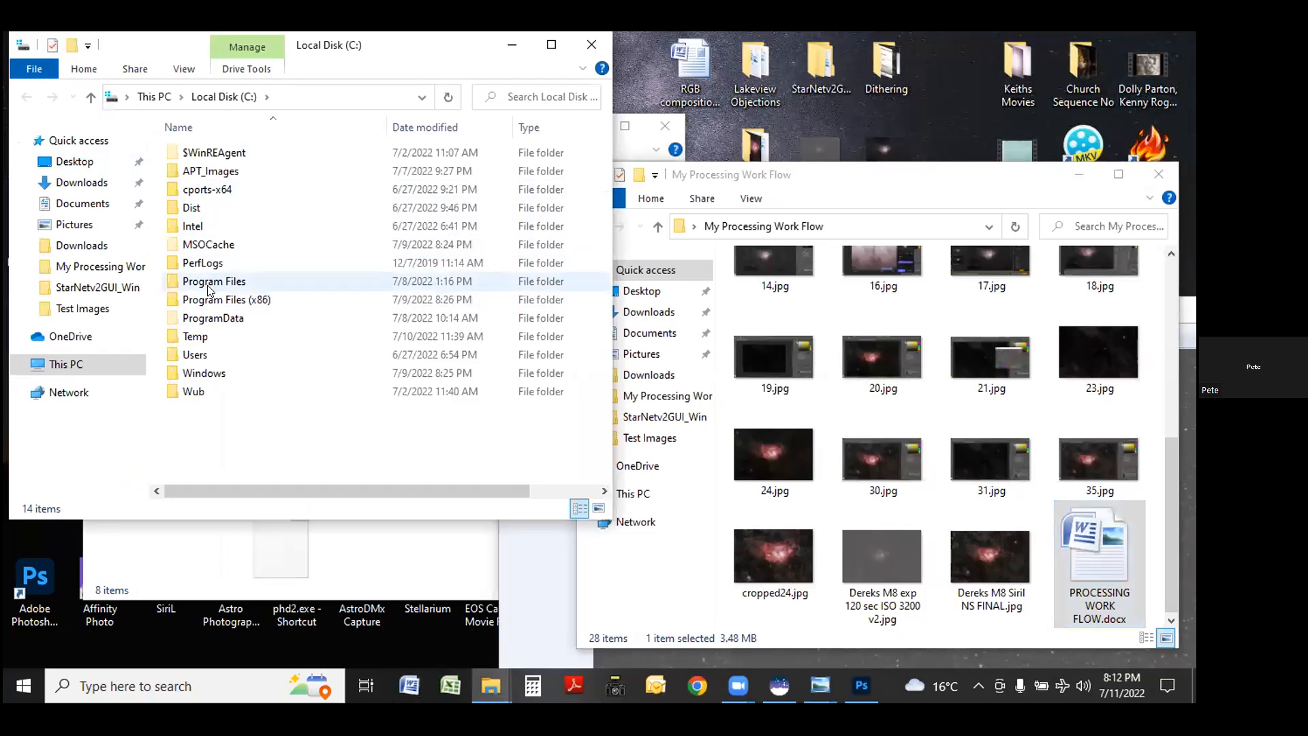
double_click(216, 282)
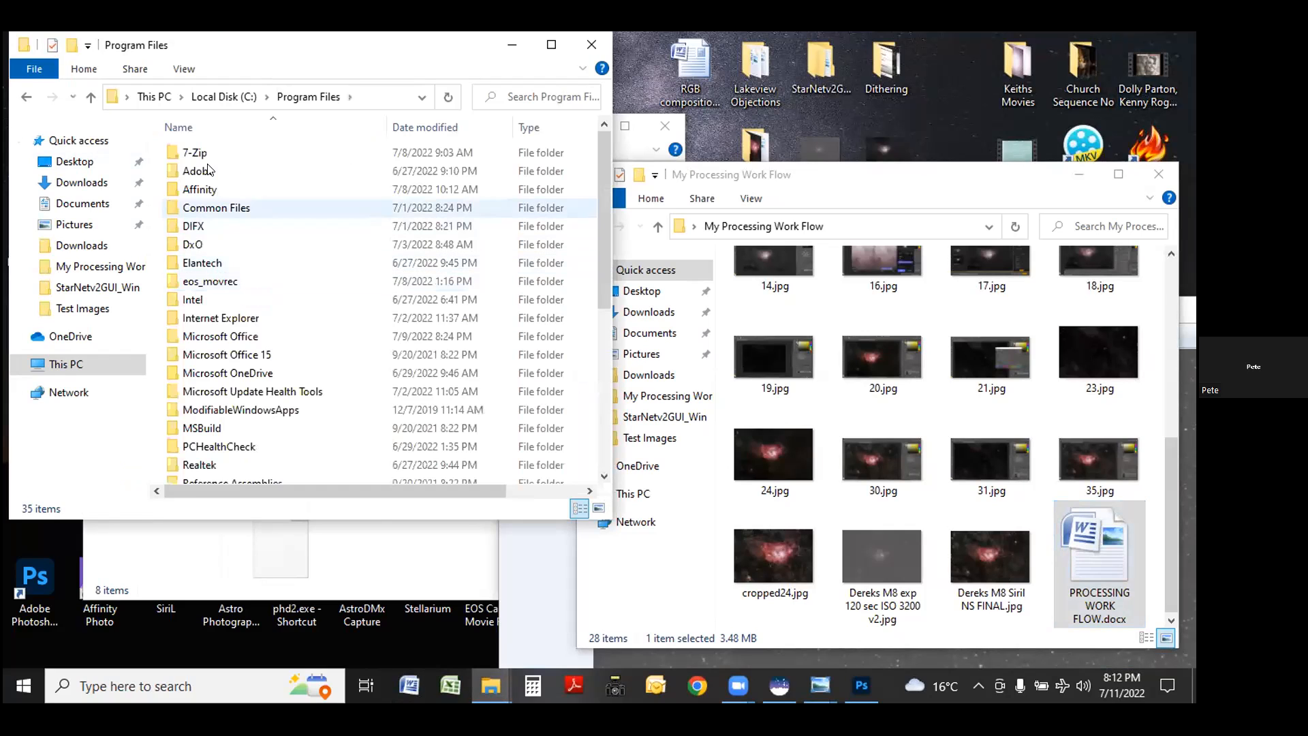
double_click(204, 170)
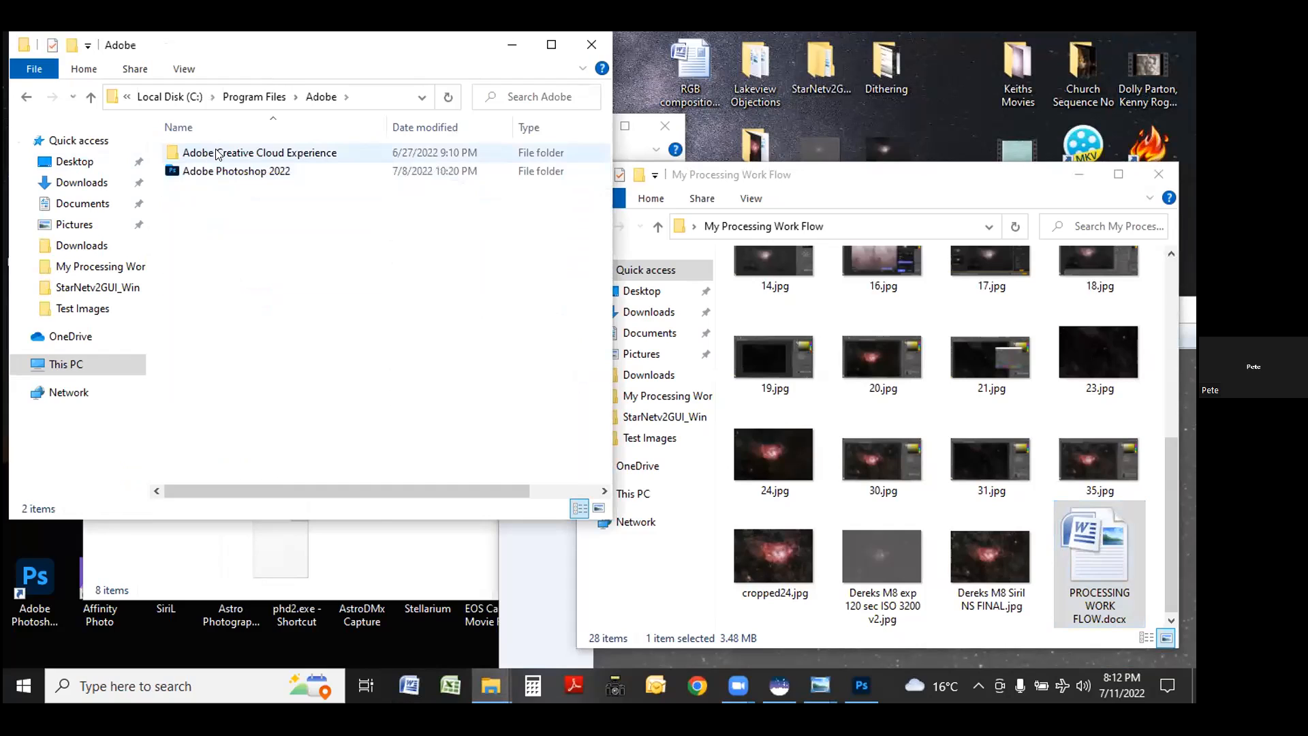
click(216, 175)
double_click(216, 175)
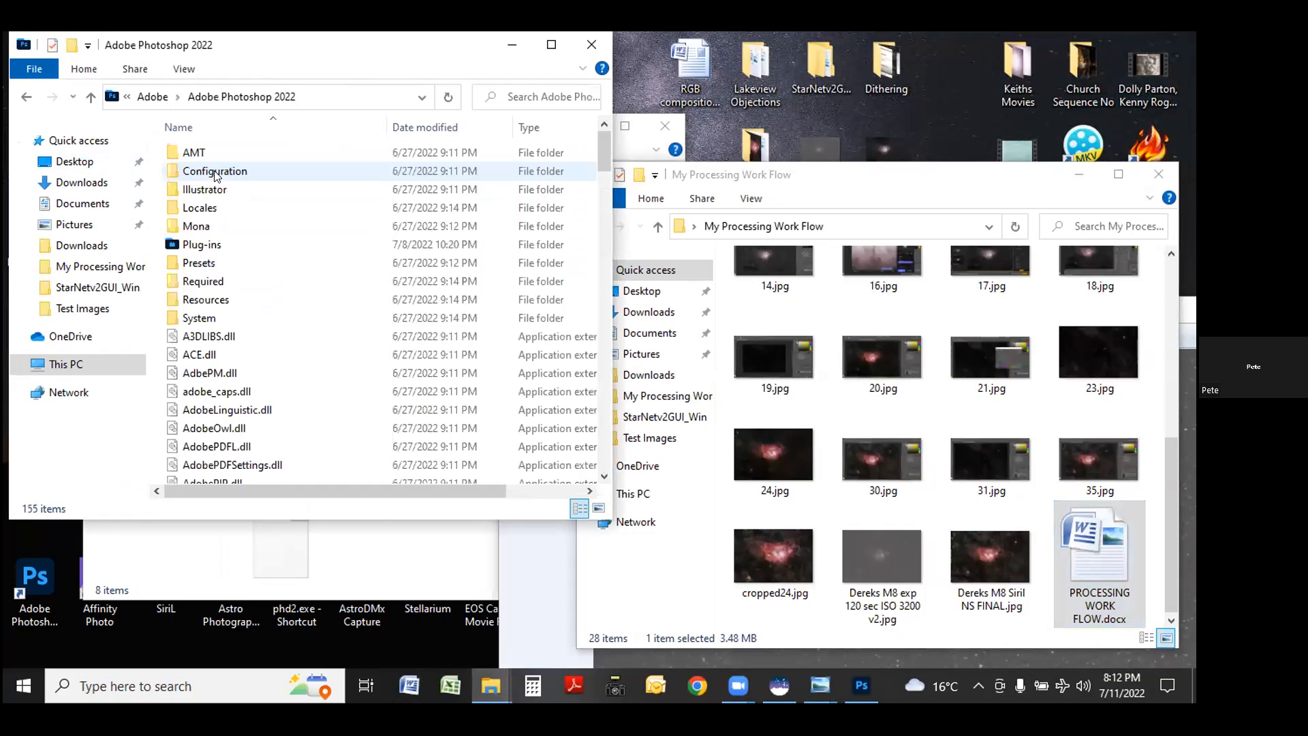
click(215, 246)
double_click(215, 247)
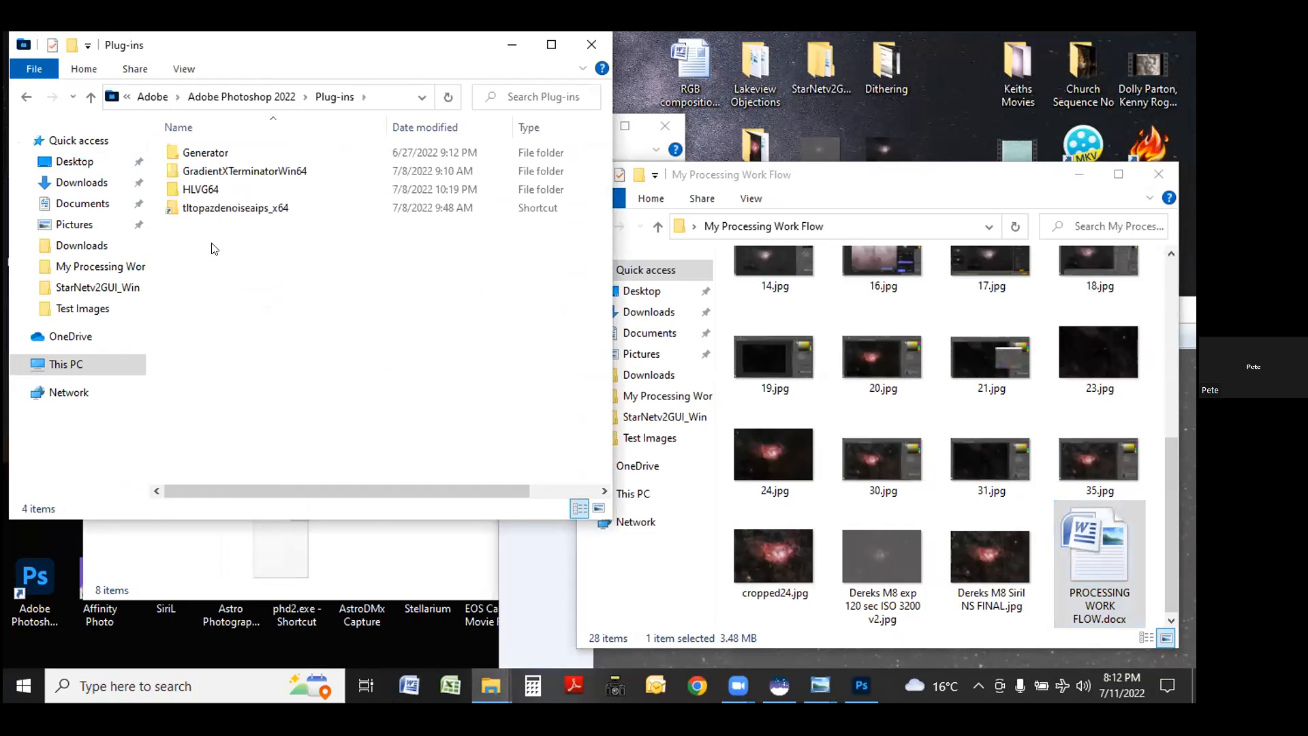
double_click(214, 192)
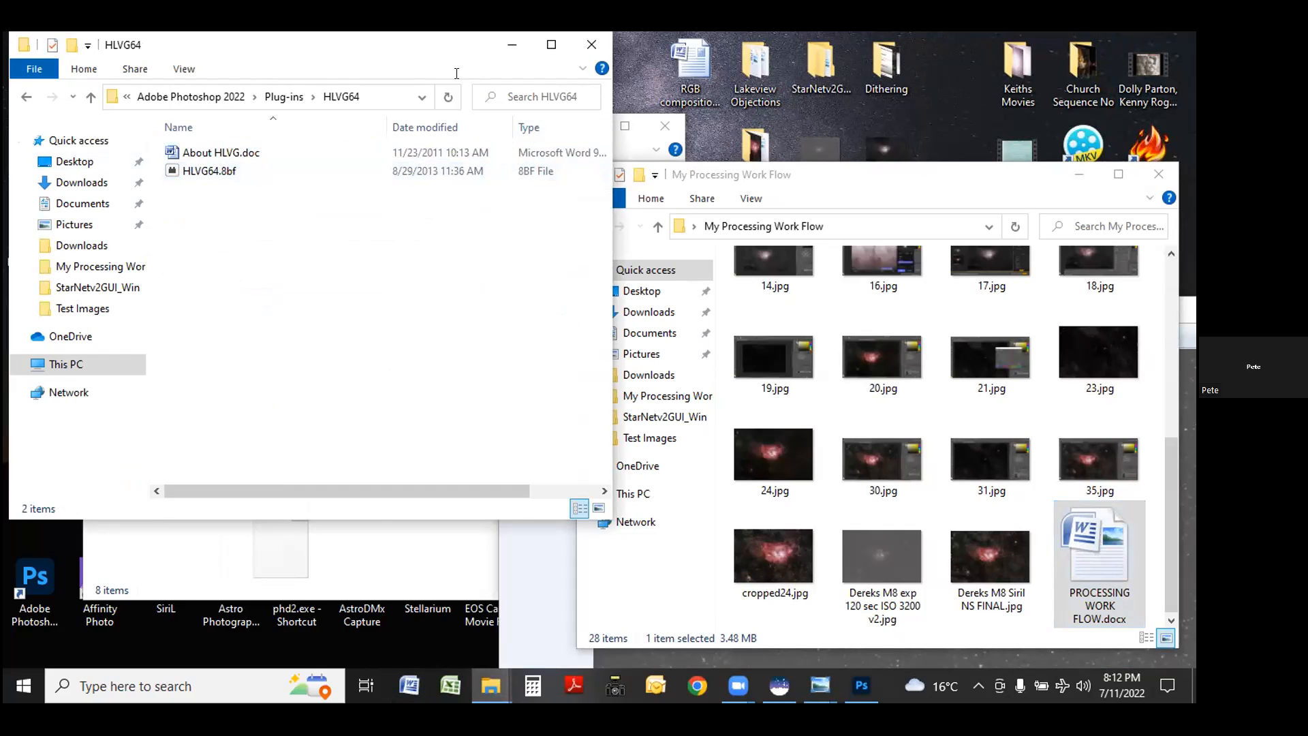
drag(456, 47, 462, 111)
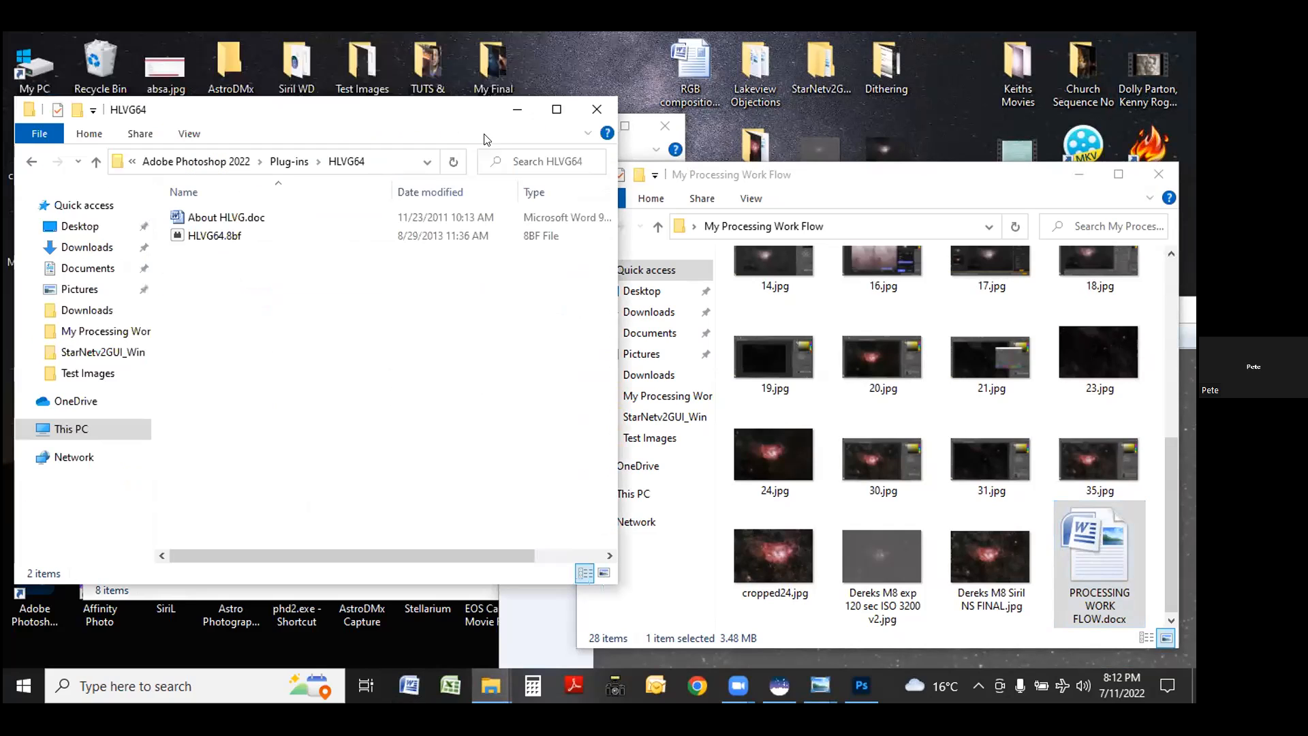
click(597, 109)
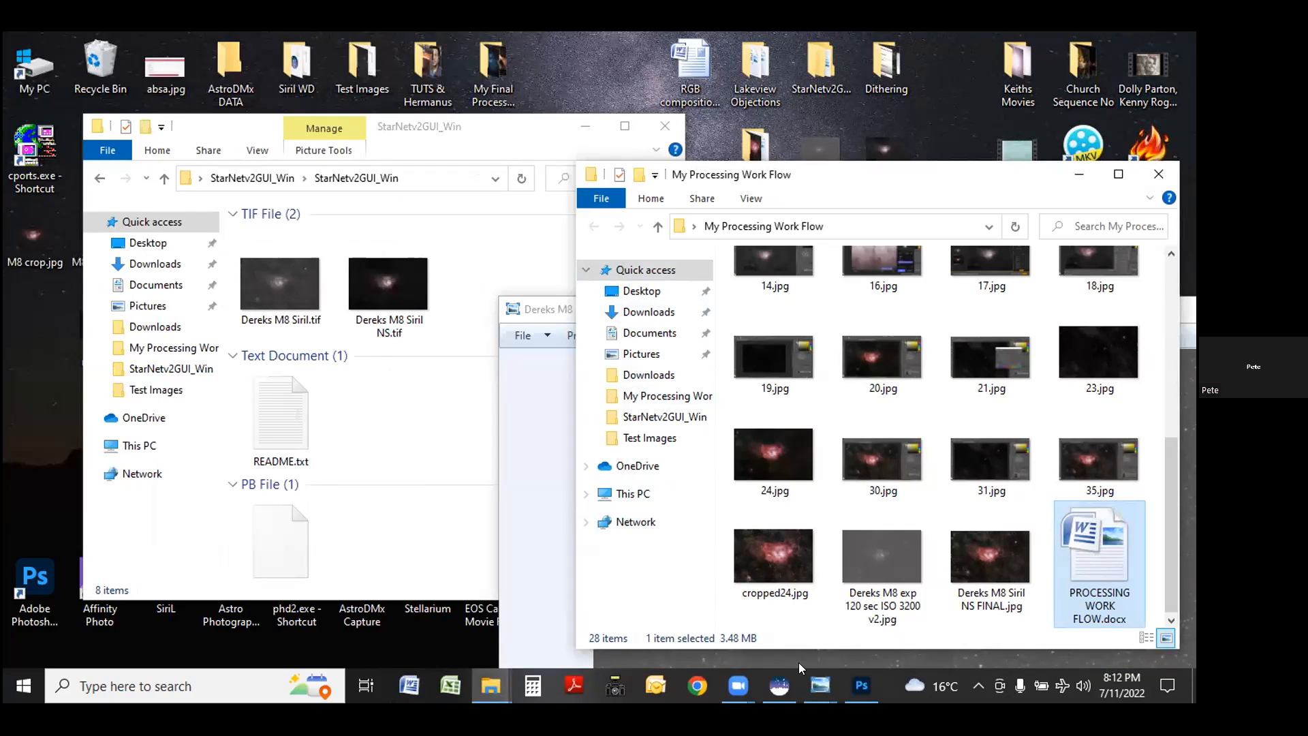
Return to Photoshop and remove green noise from the nebula image with the DeepSkyColors HLVG filter at Medium strength.
click(861, 688)
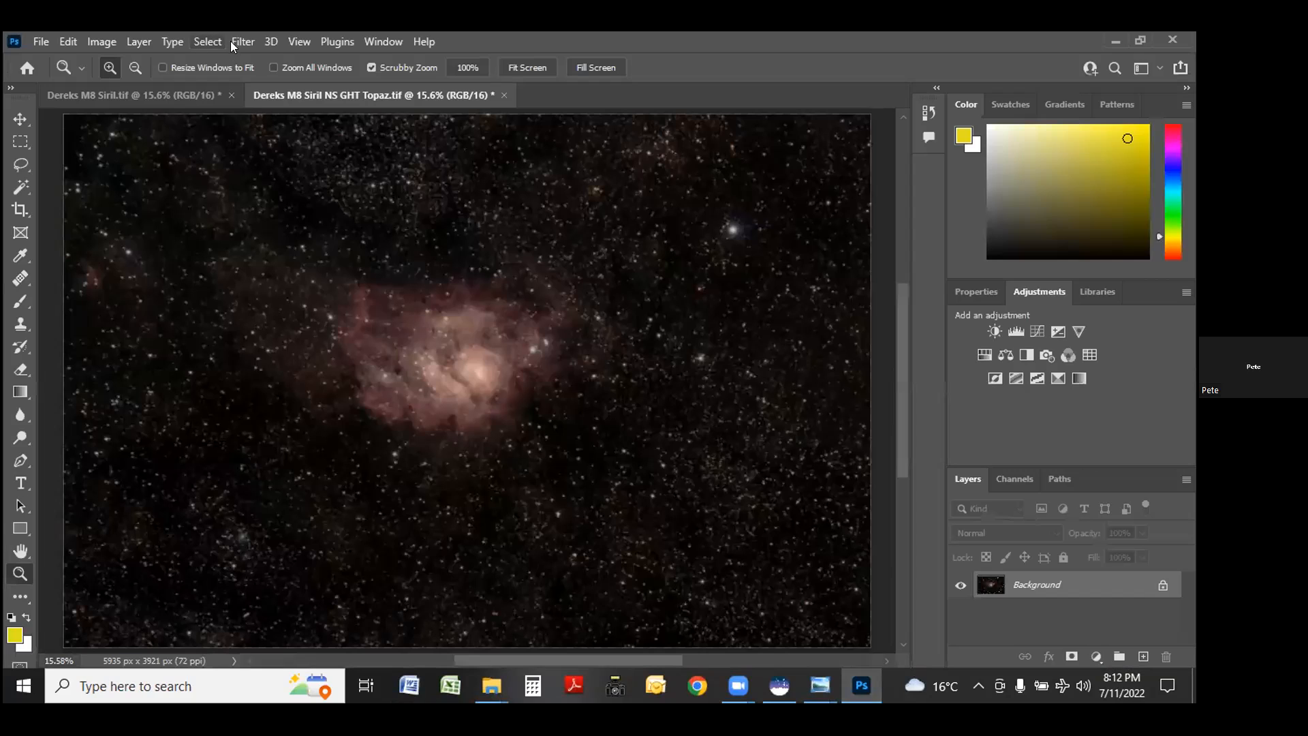
click(241, 41)
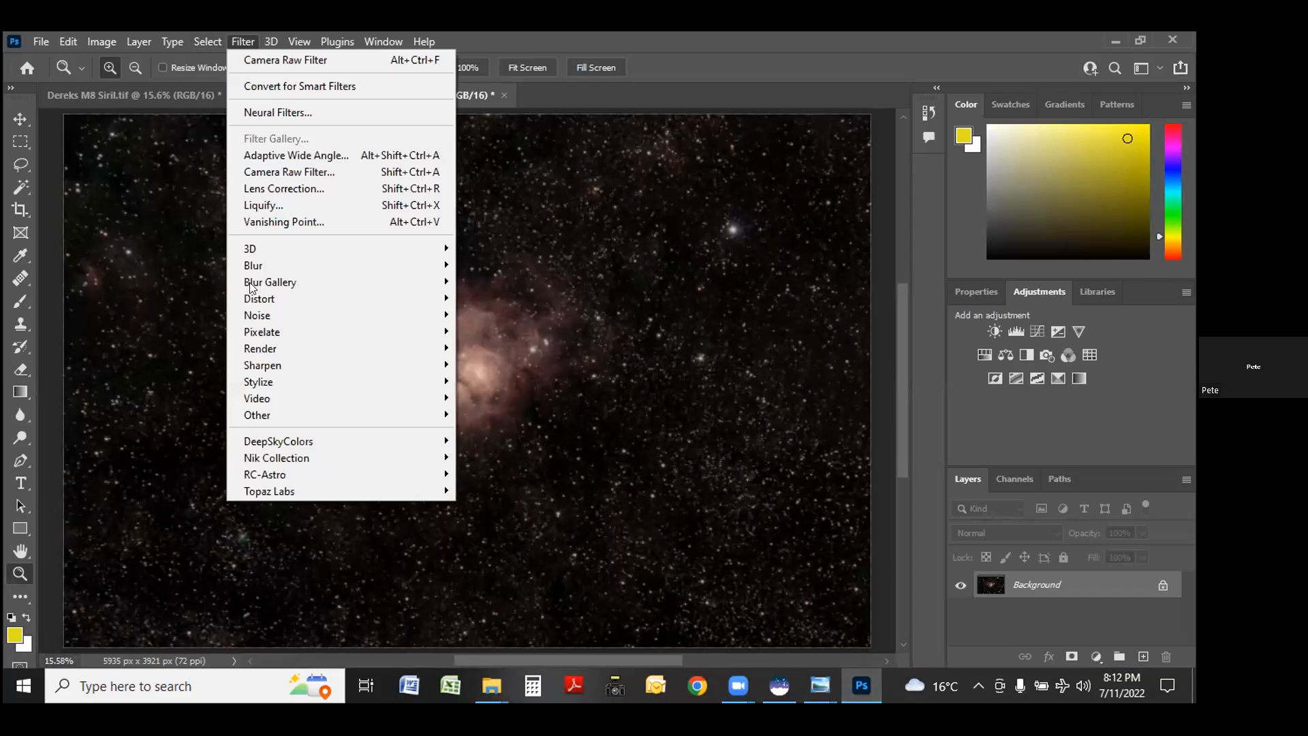
mouse_move(271, 441)
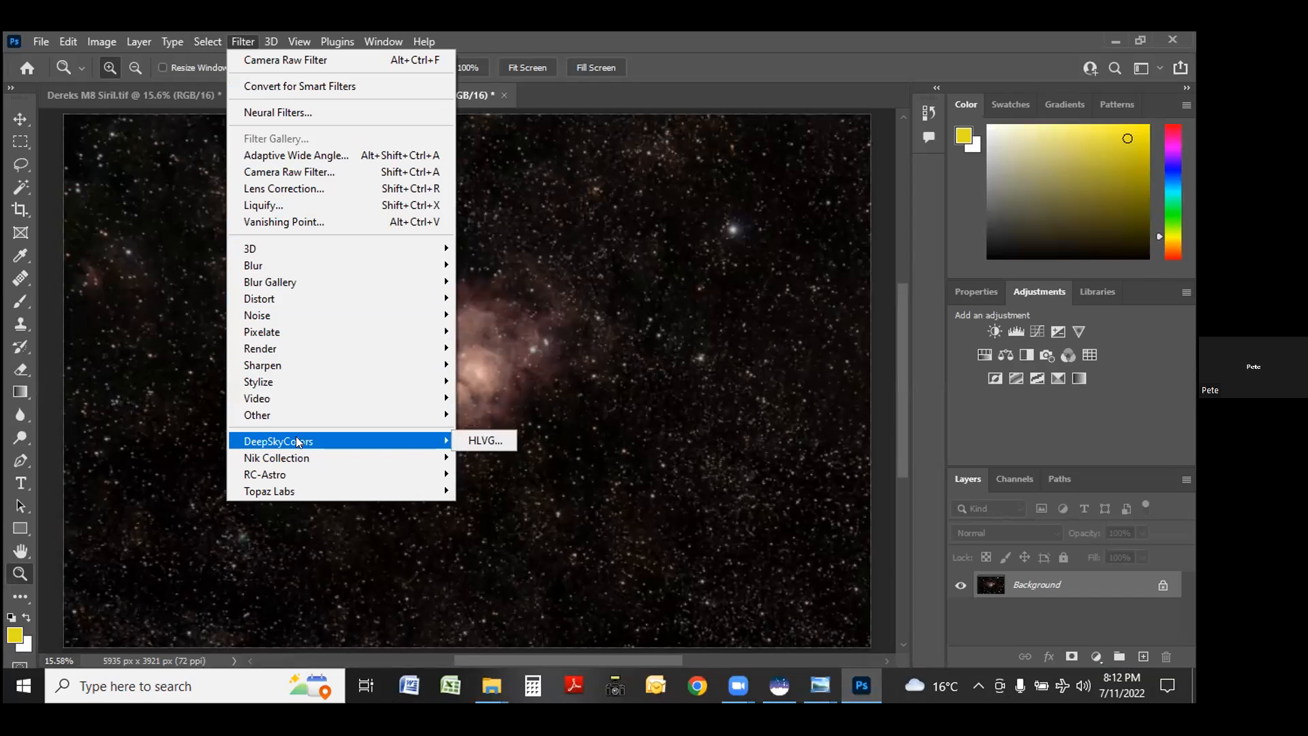
click(477, 440)
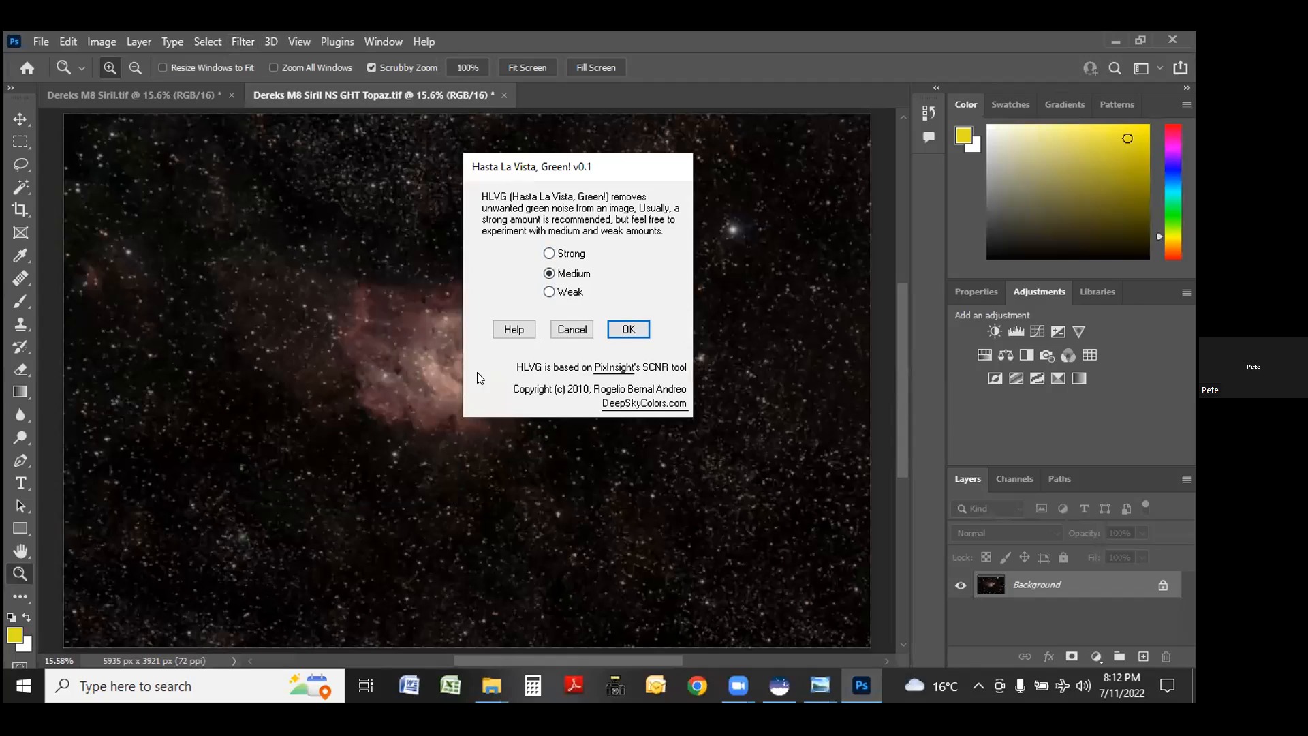
click(631, 331)
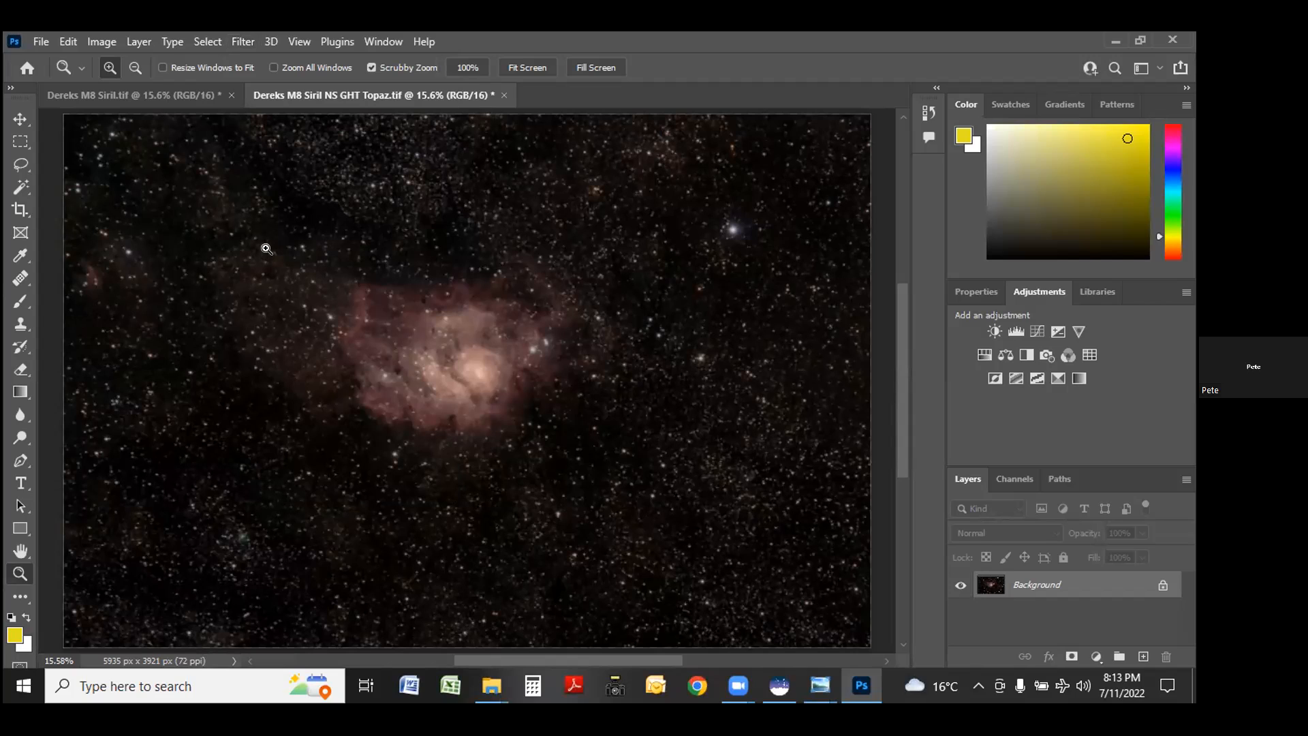
Try adding a yellow 72 pt title for the M8 image above the nebula, and undo the new type layer.
click(20, 482)
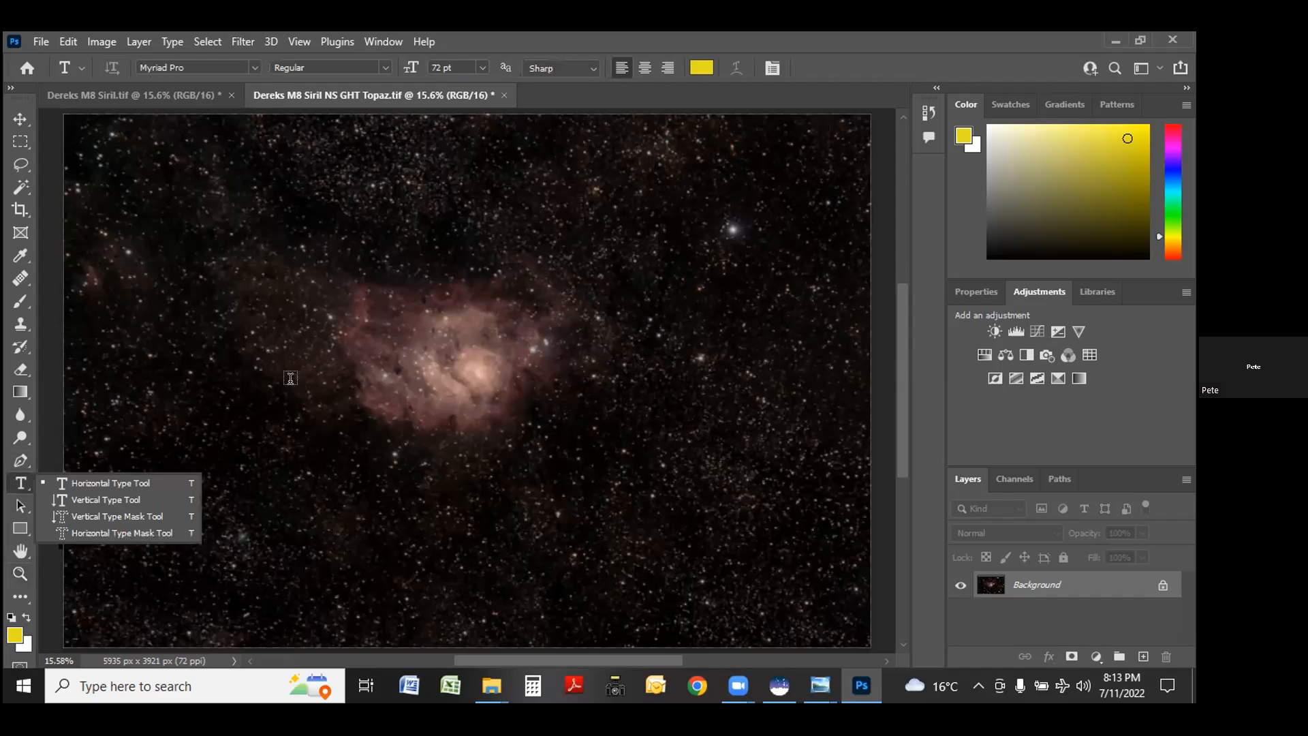
click(436, 140)
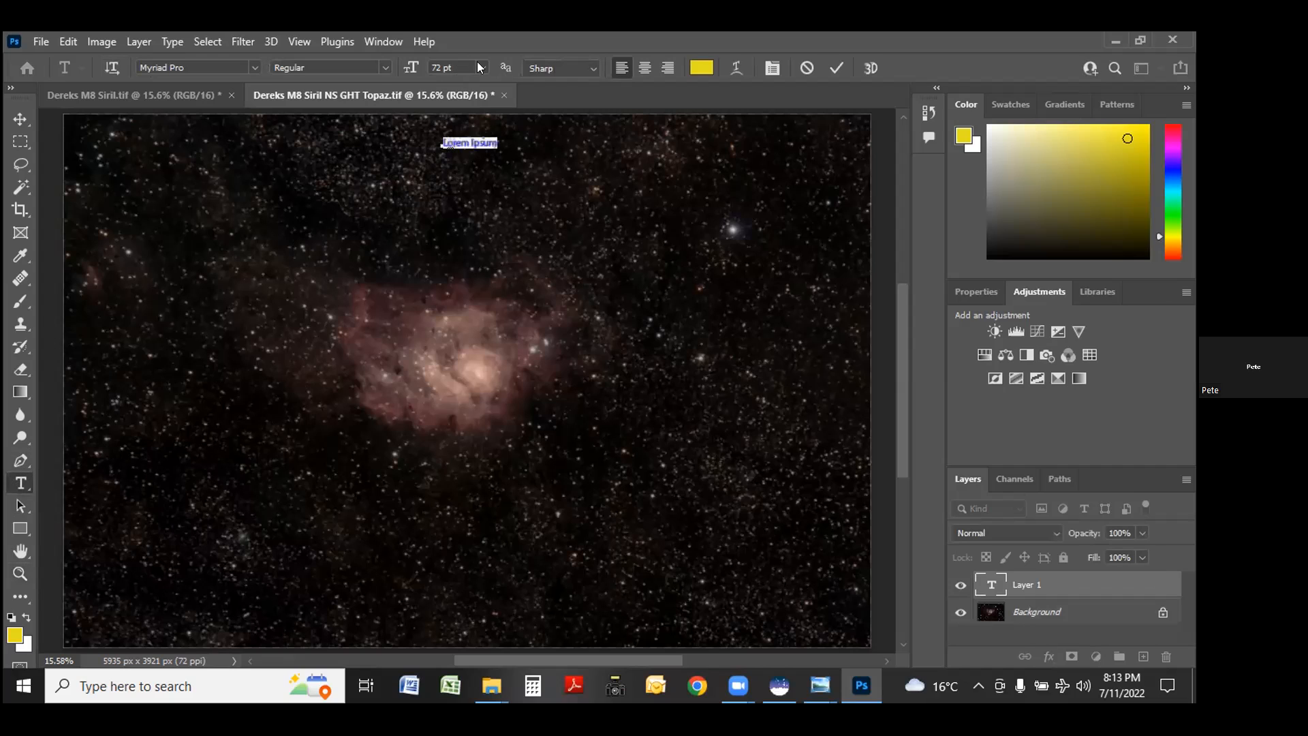
text(Dereksn M8)
click(21, 551)
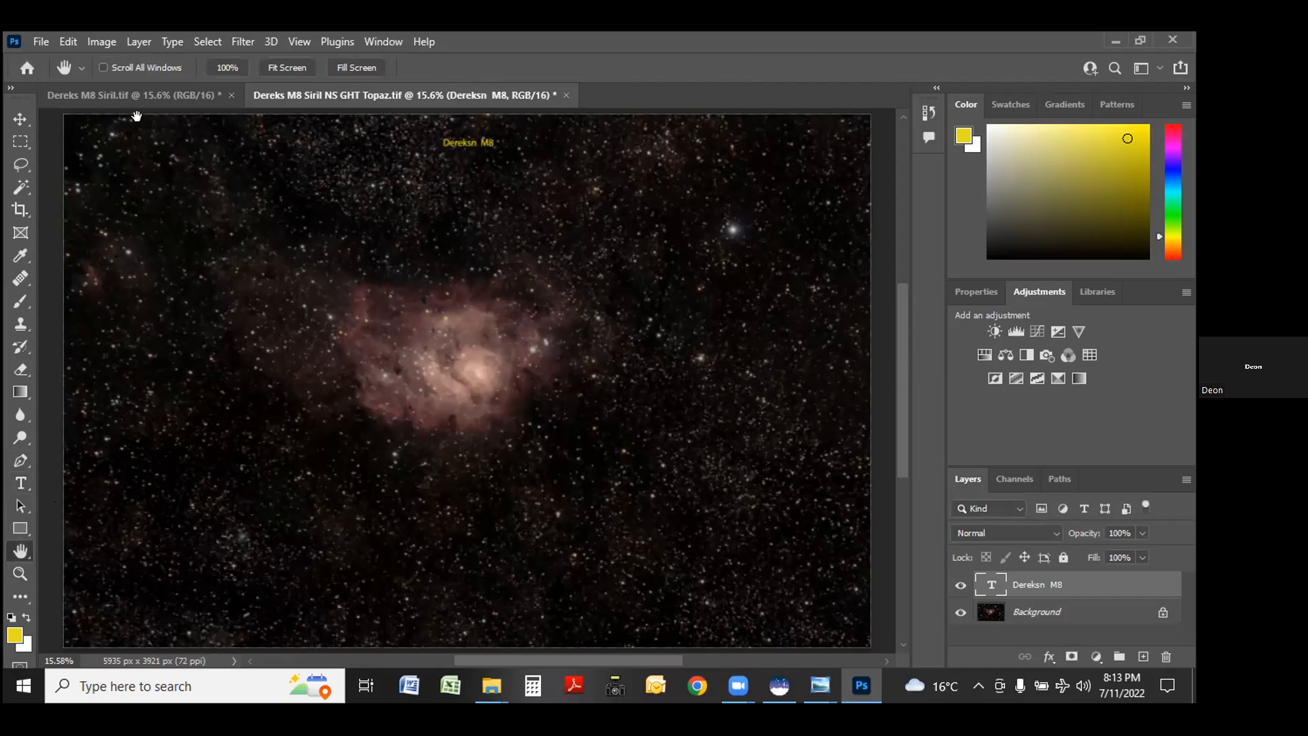
click(68, 42)
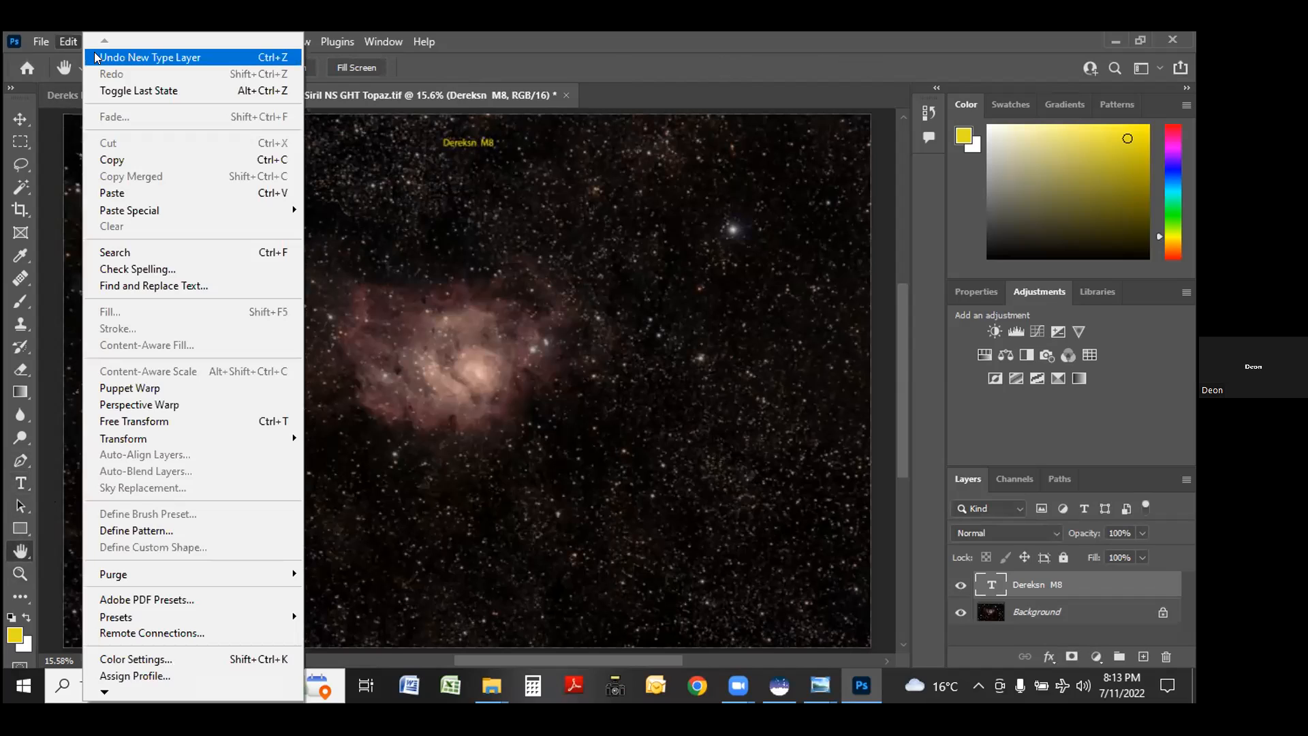
click(96, 58)
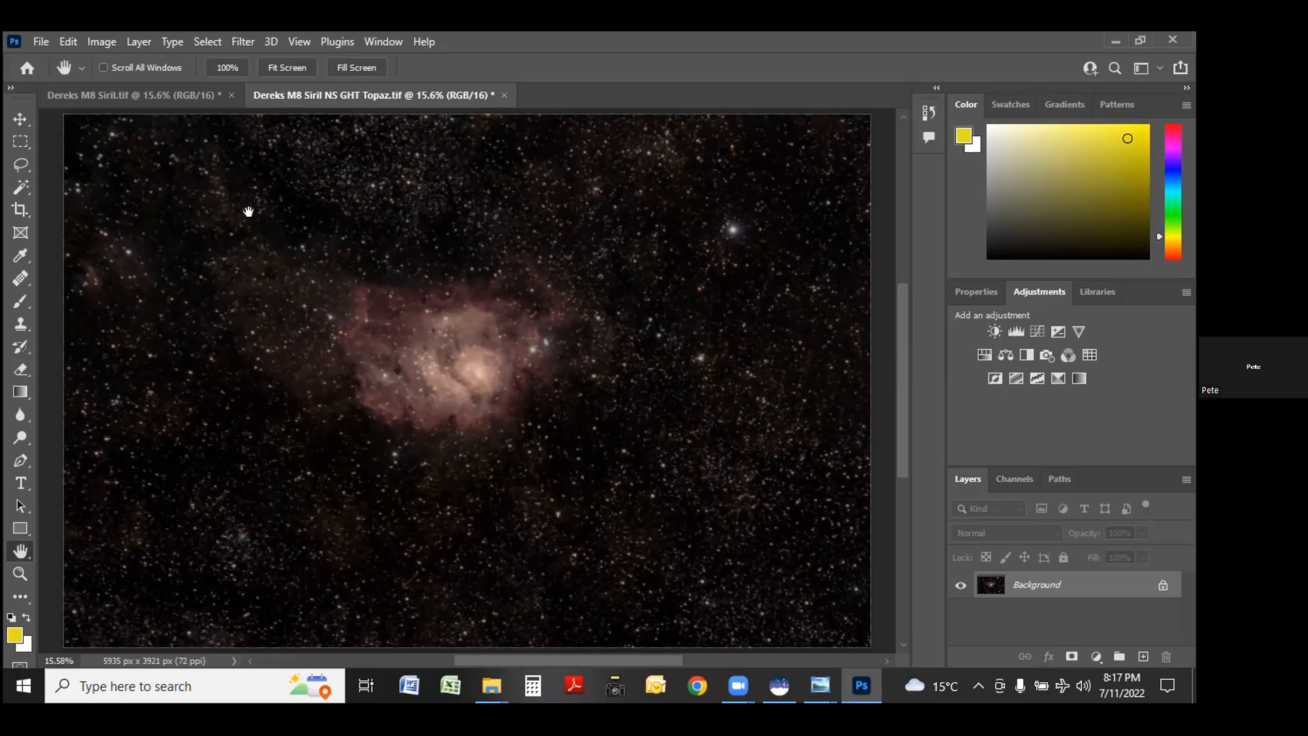
Leave Photoshop and open the bookmarked GraXpert home page in Chrome.
click(1114, 41)
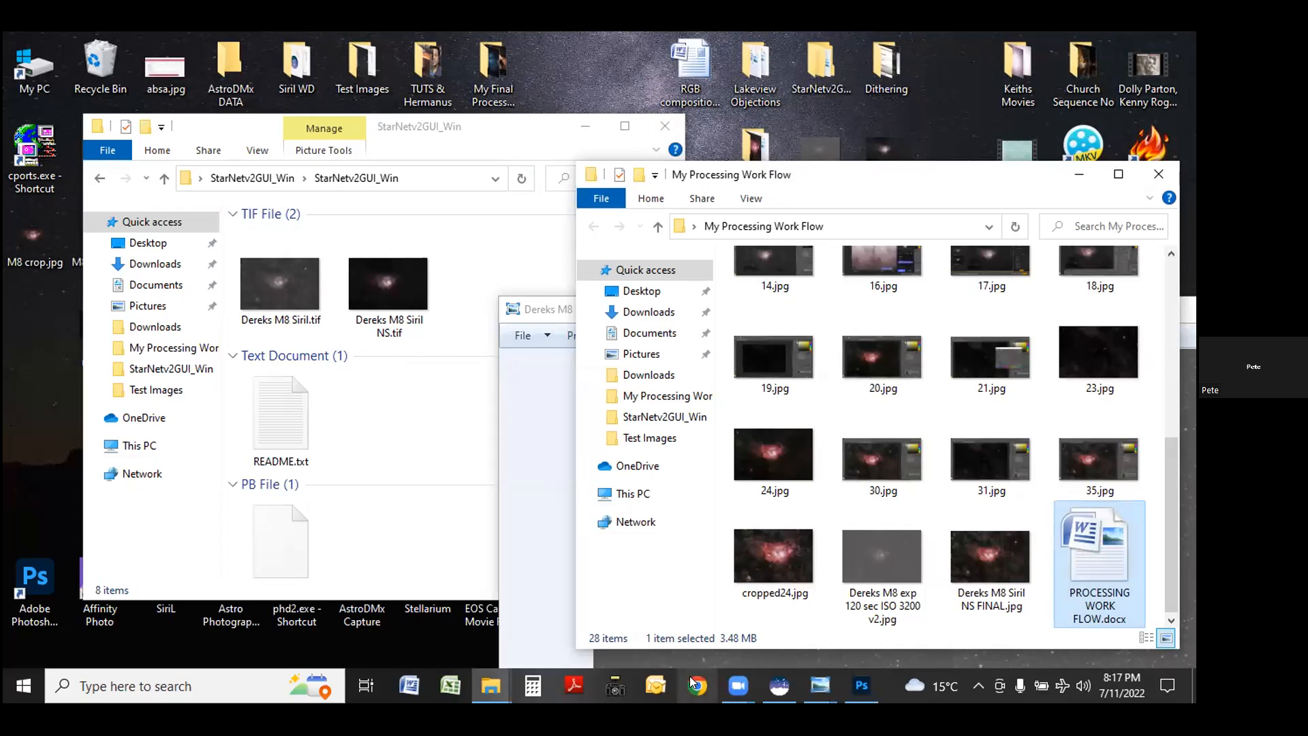
click(492, 393)
double_click(383, 280)
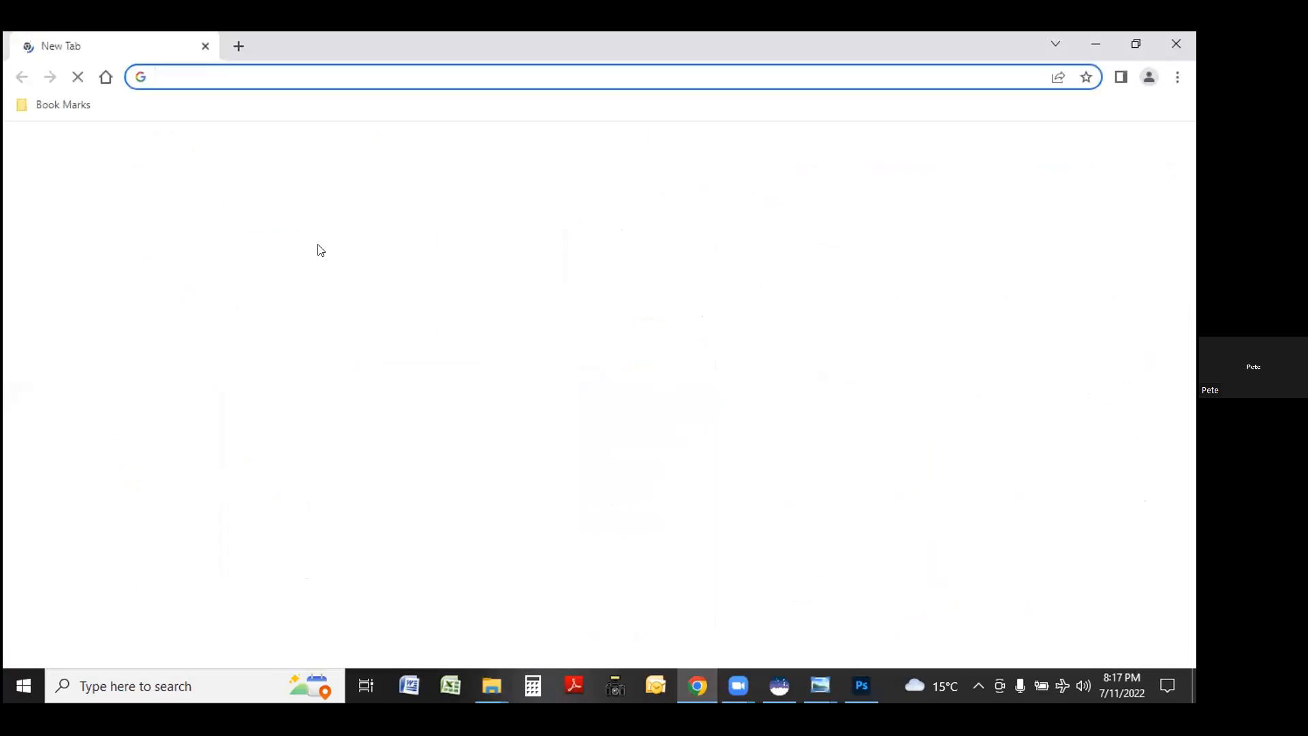
click(62, 103)
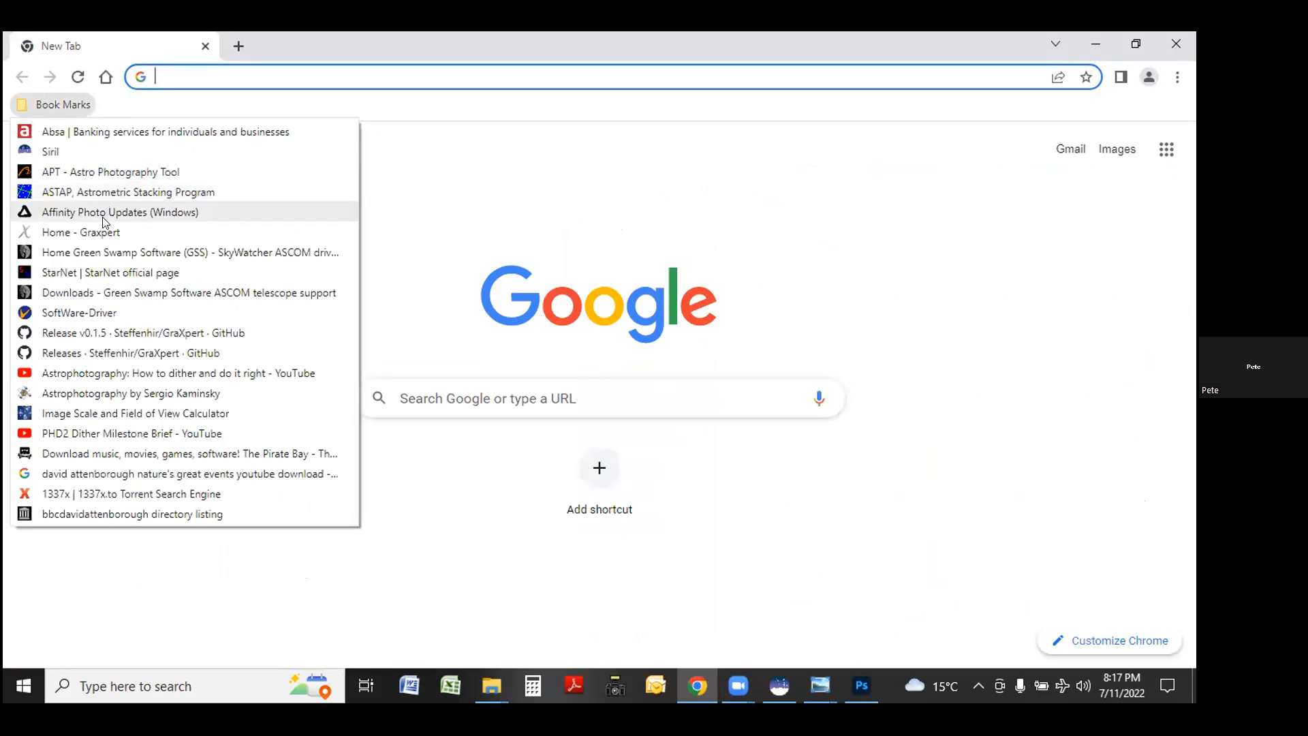
click(100, 234)
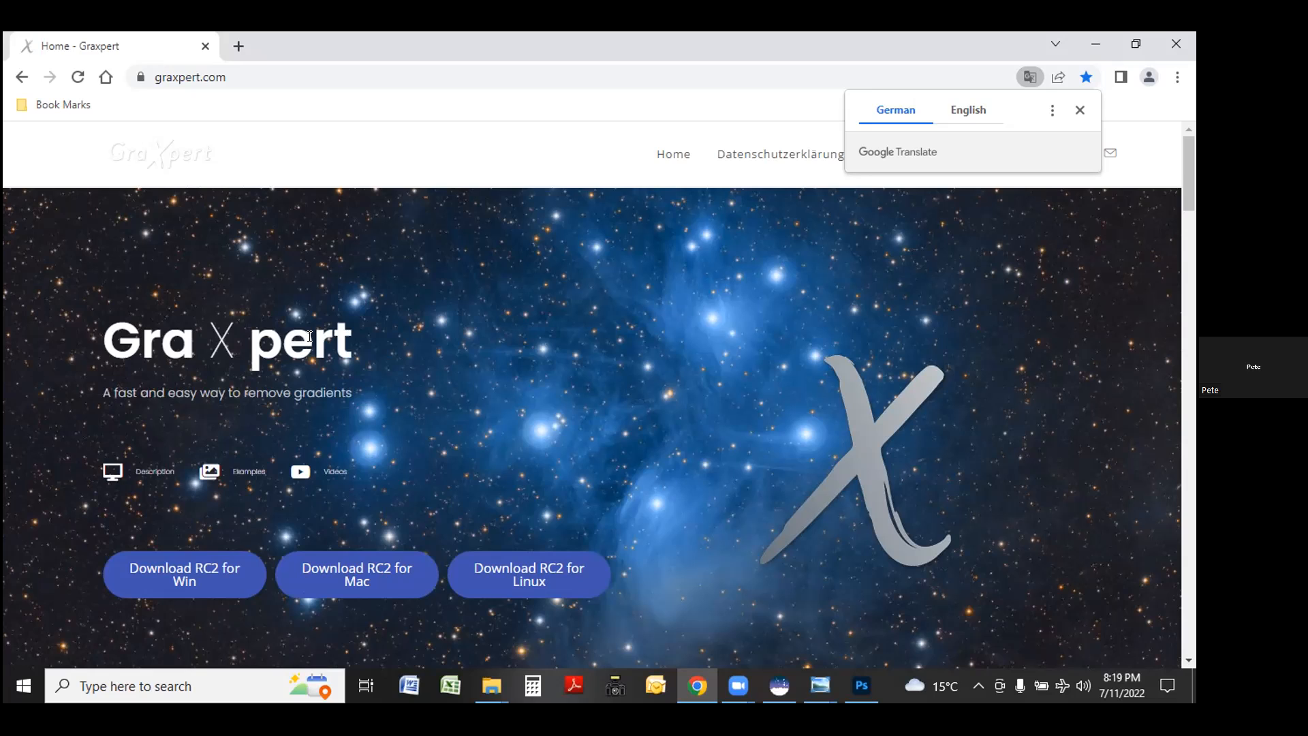
Examine the GraXpert page's download options, About section and before-and-after gradient removal examples.
scroll(309, 336, down, 1)
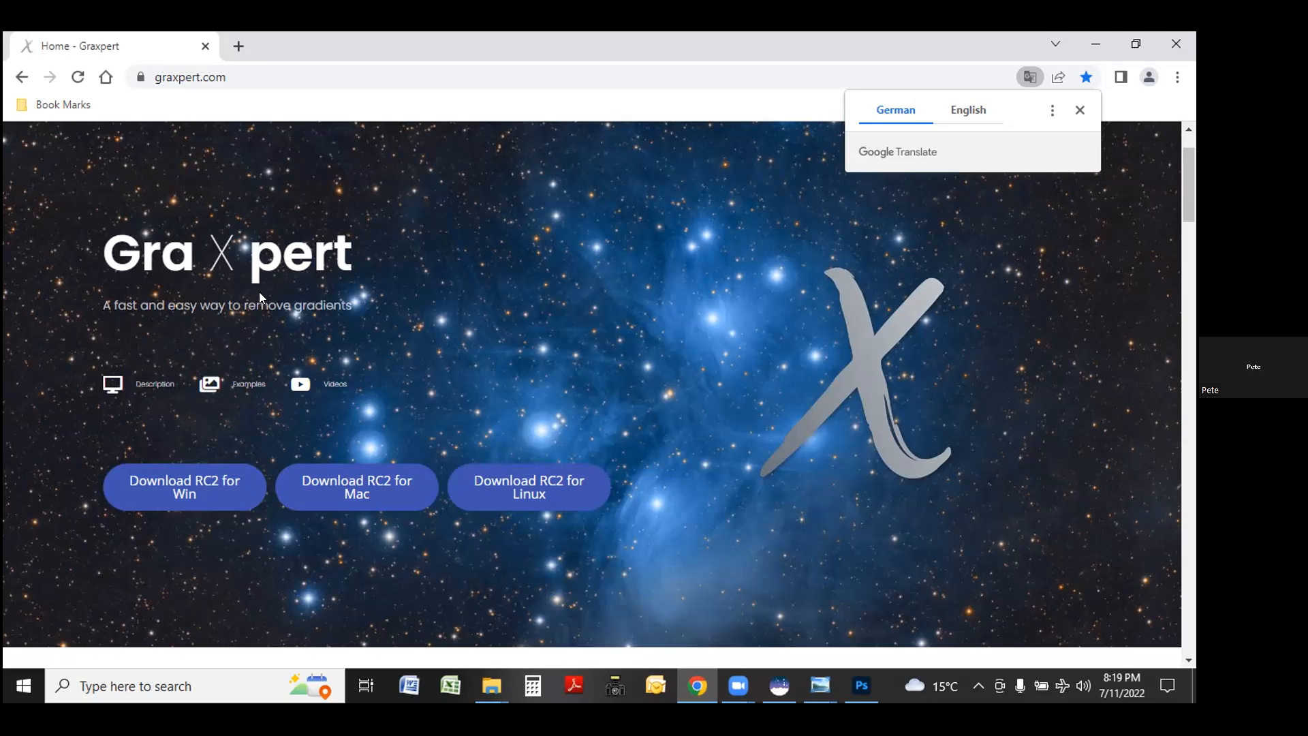
scroll(290, 417, down, 5)
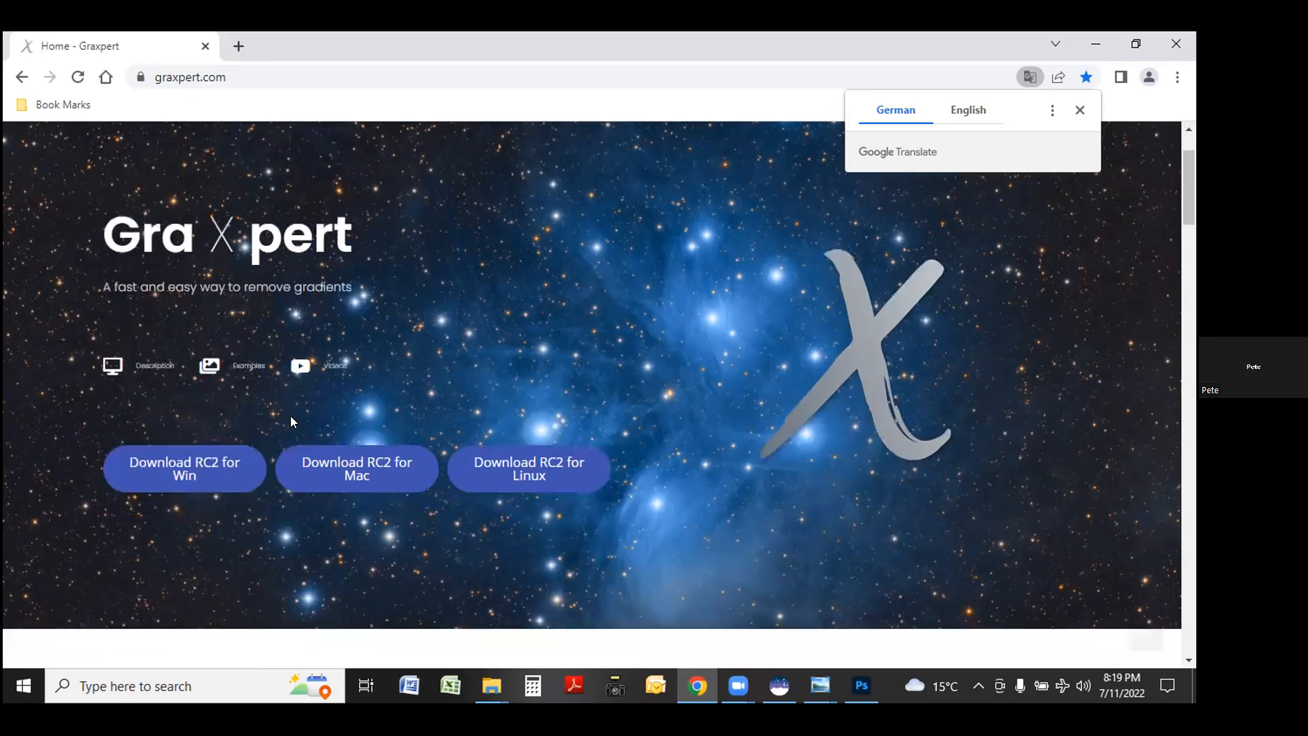
scroll(292, 417, down, 6)
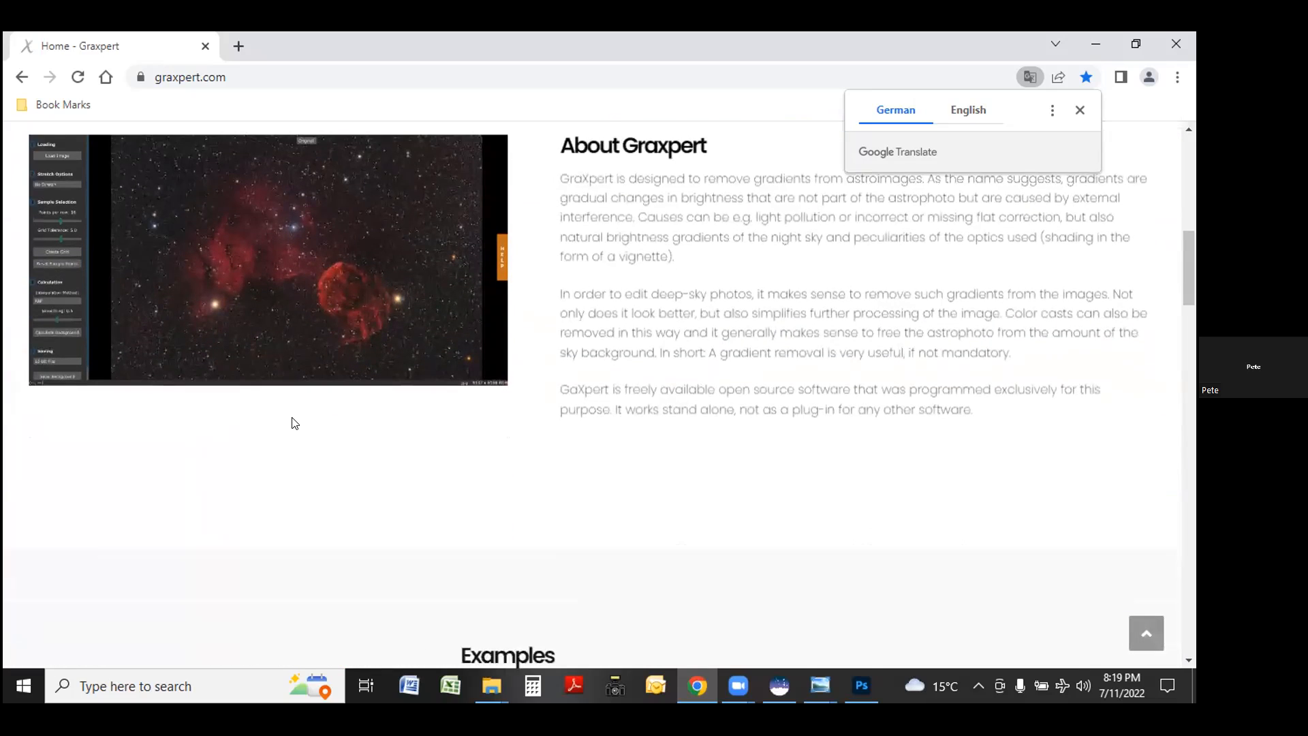
scroll(292, 417, down, 5)
scroll(292, 417, up, 2)
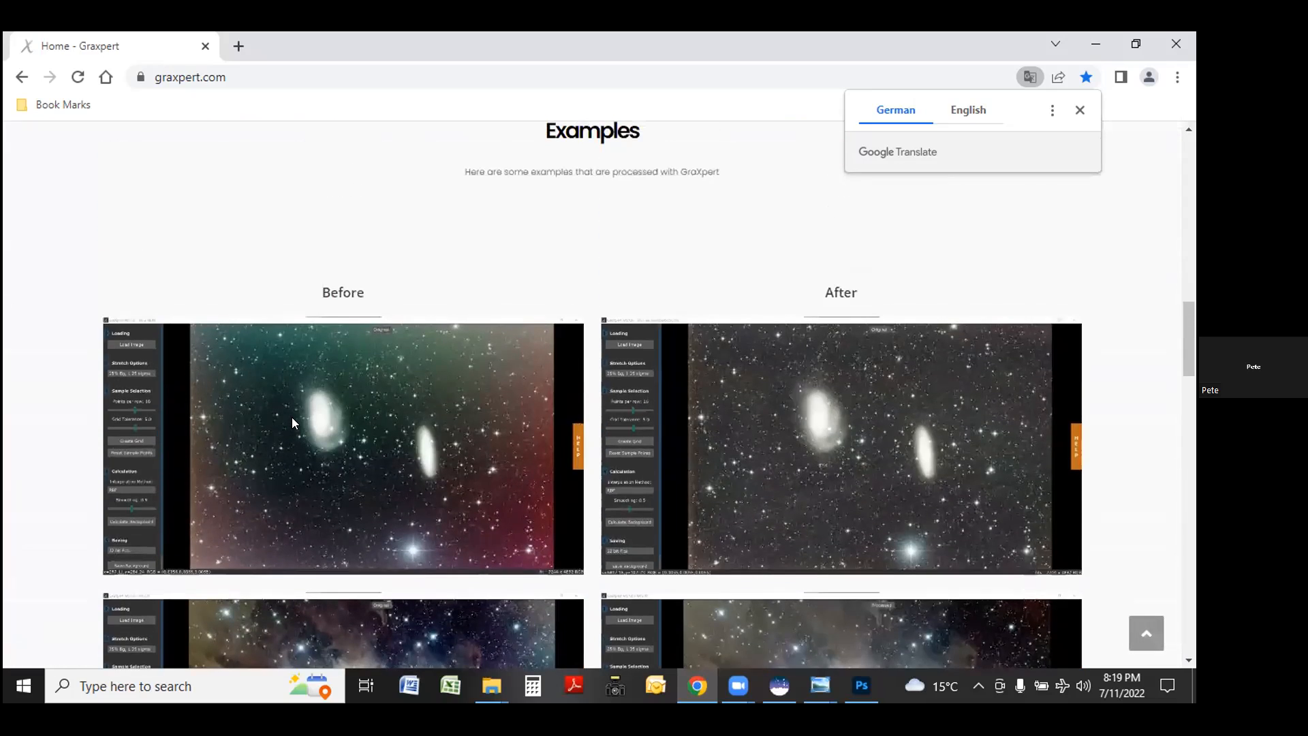
scroll(292, 417, down, 1)
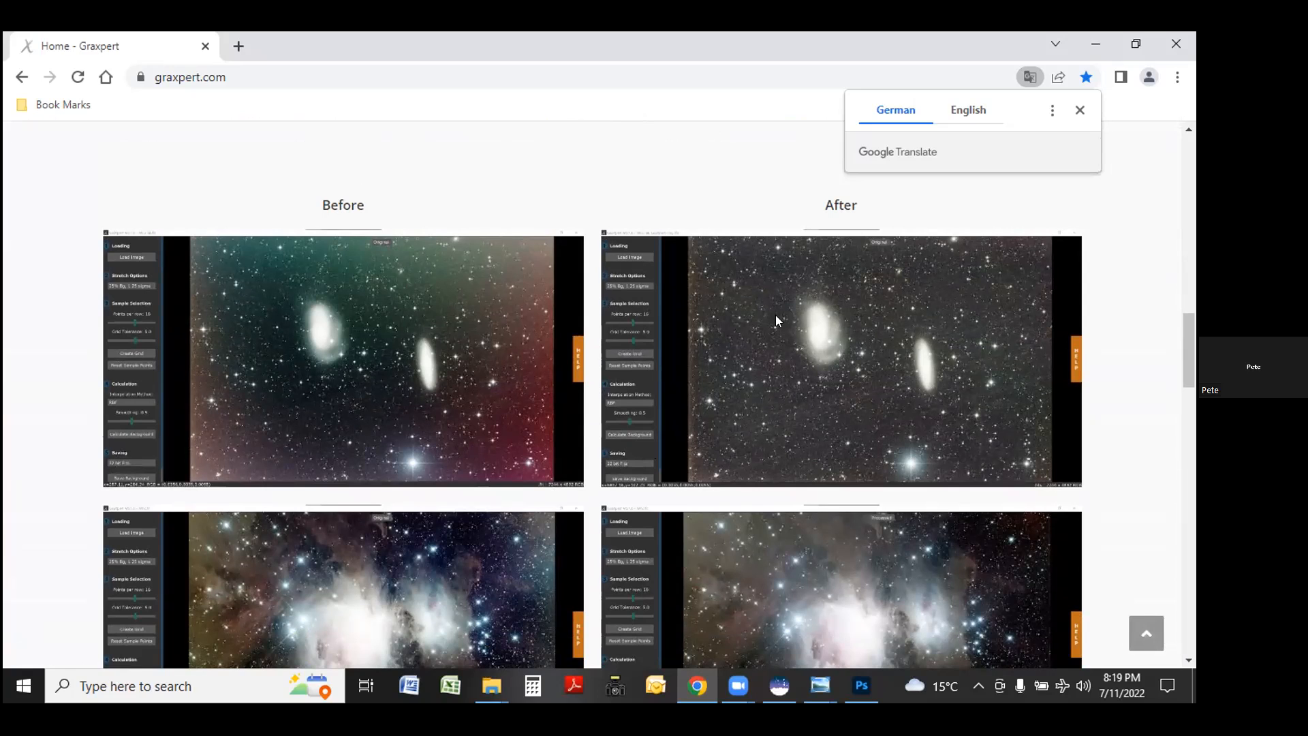
scroll(794, 375, down, 4)
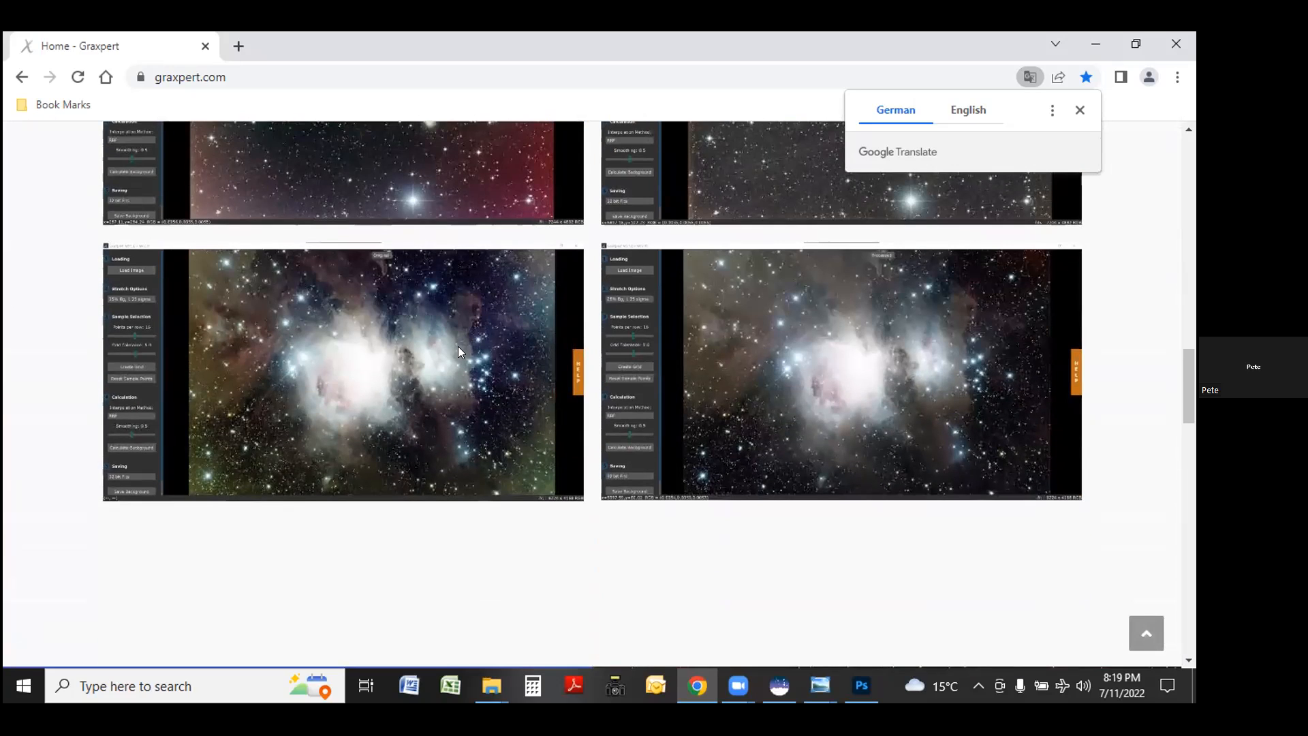
Review the GraXpert tutorial videos, manuals and community links, comparing them with the processed examples.
scroll(458, 349, down, 10)
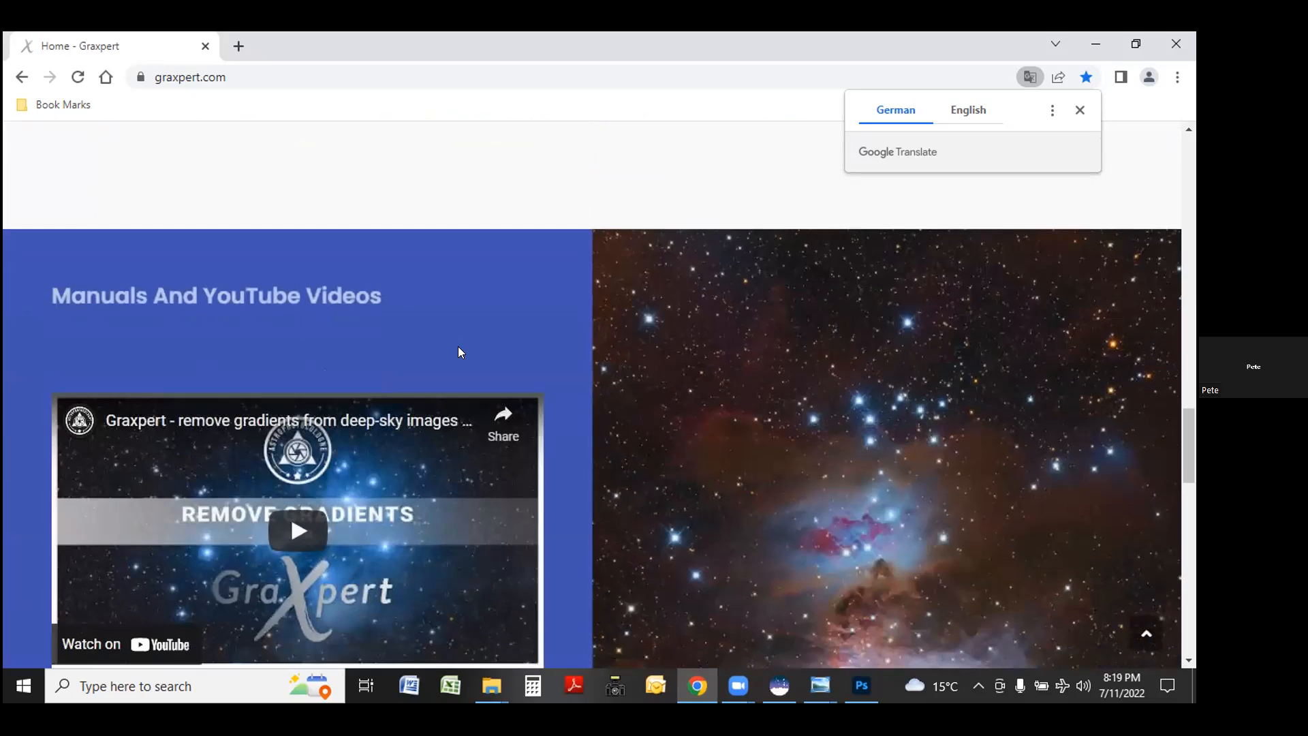
scroll(458, 351, down, 6)
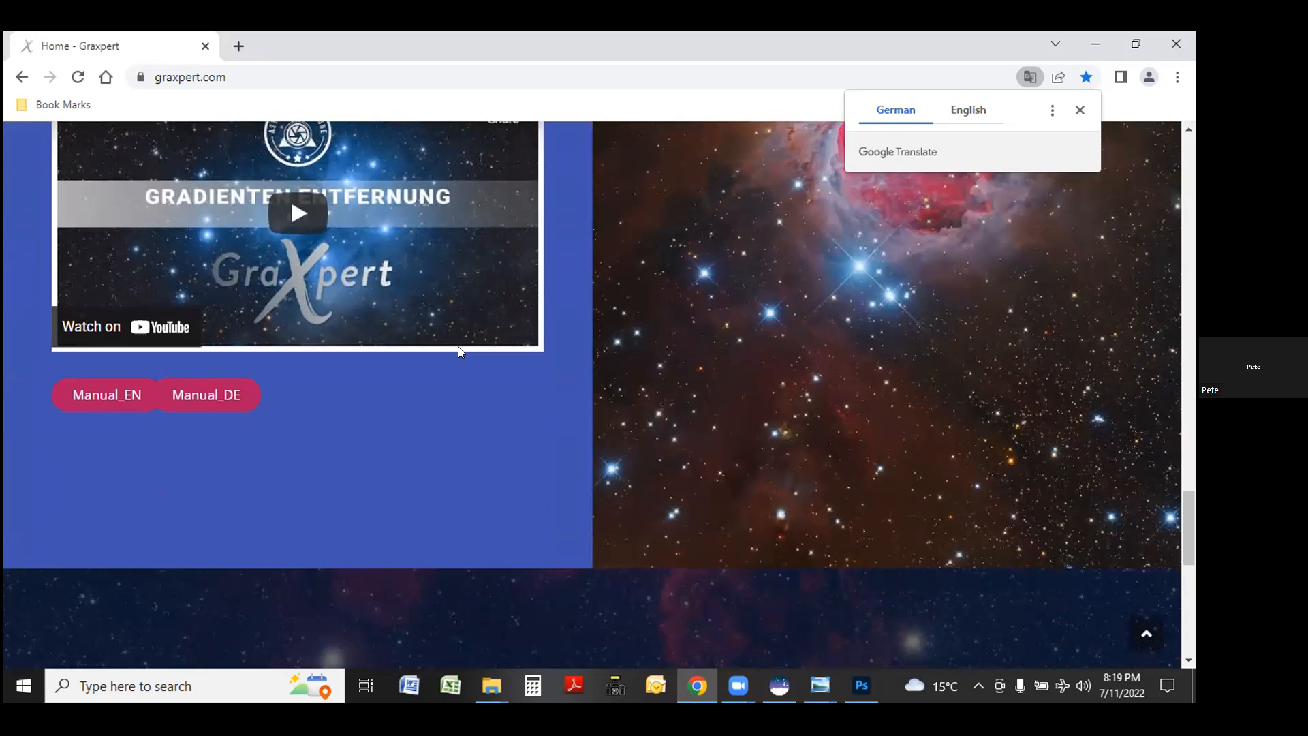
scroll(458, 347, up, 5)
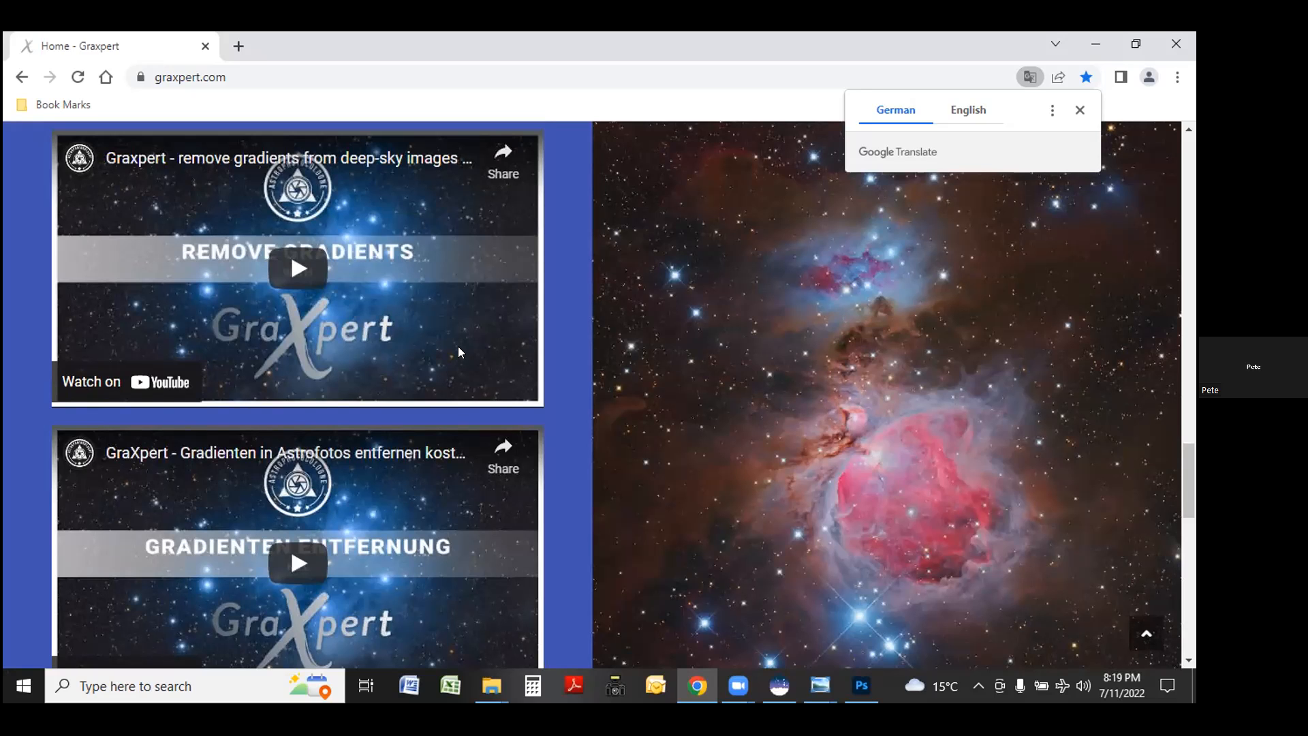
scroll(458, 346, up, 8)
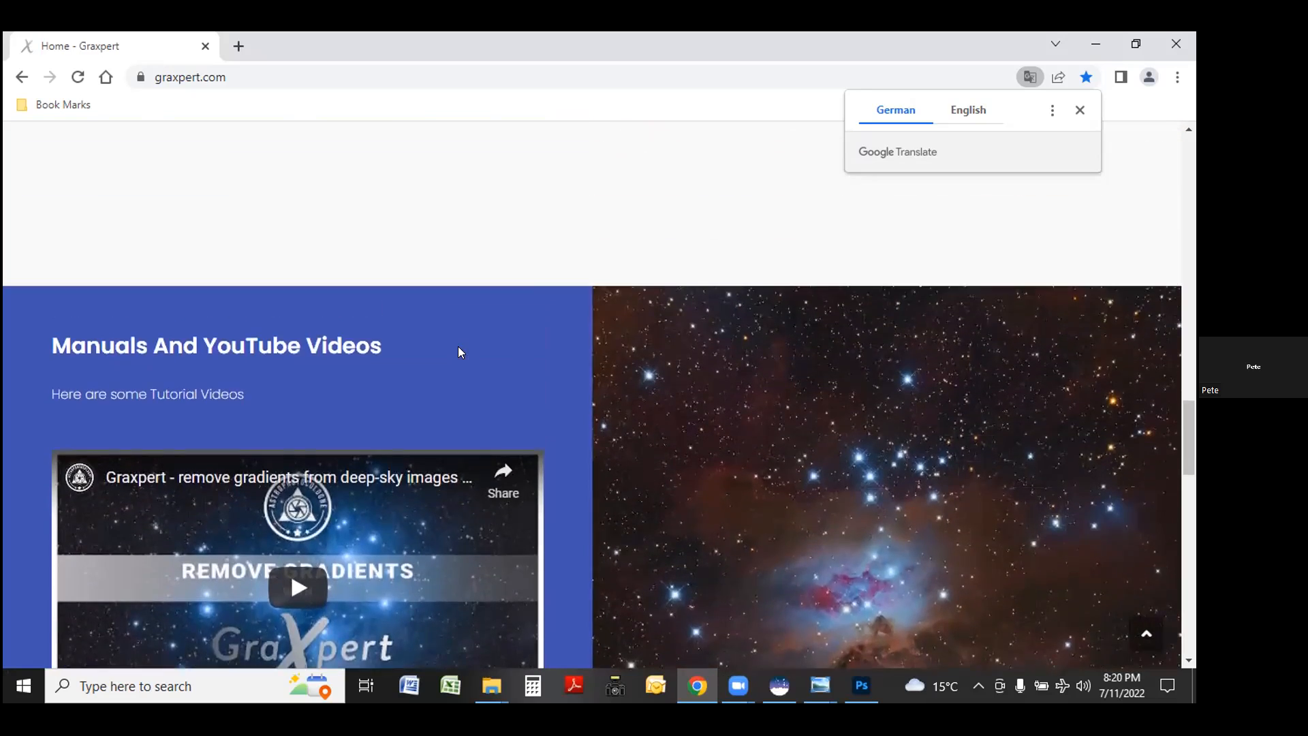
scroll(459, 349, up, 2)
scroll(458, 349, up, 4)
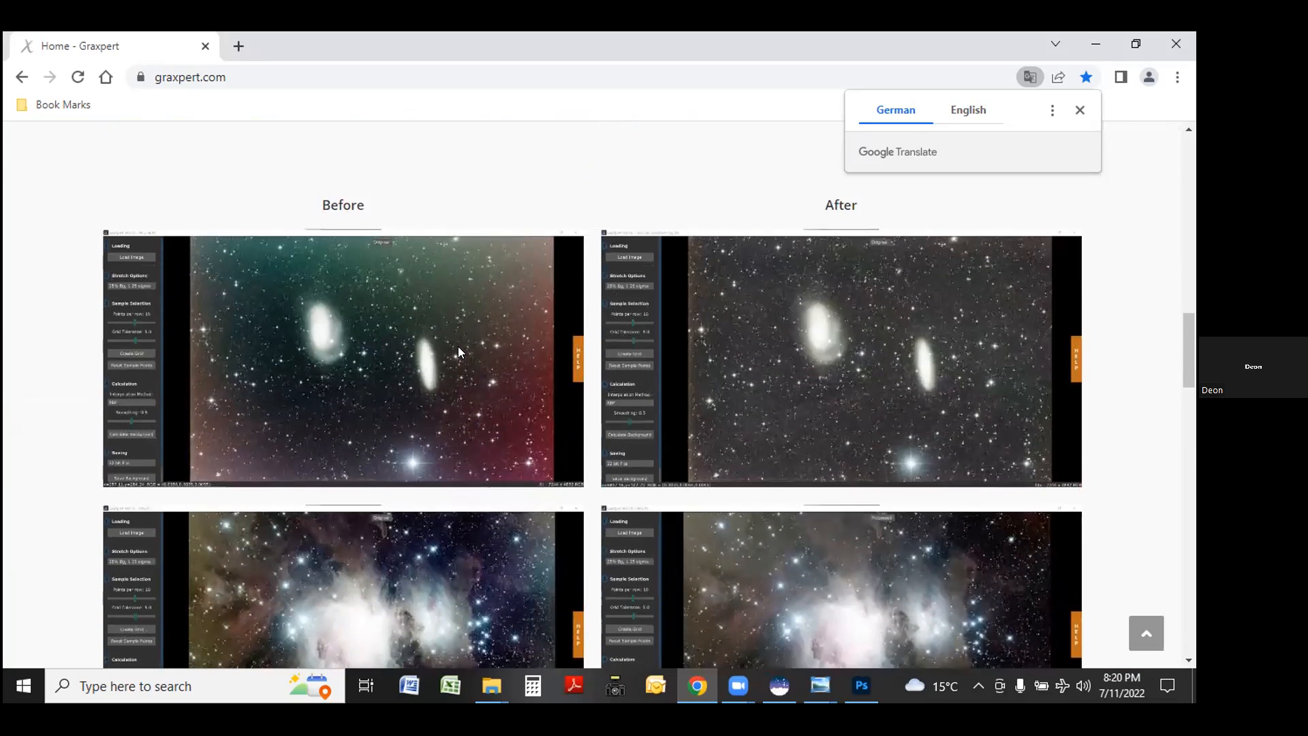
scroll(458, 347, down, 7)
scroll(458, 346, down, 12)
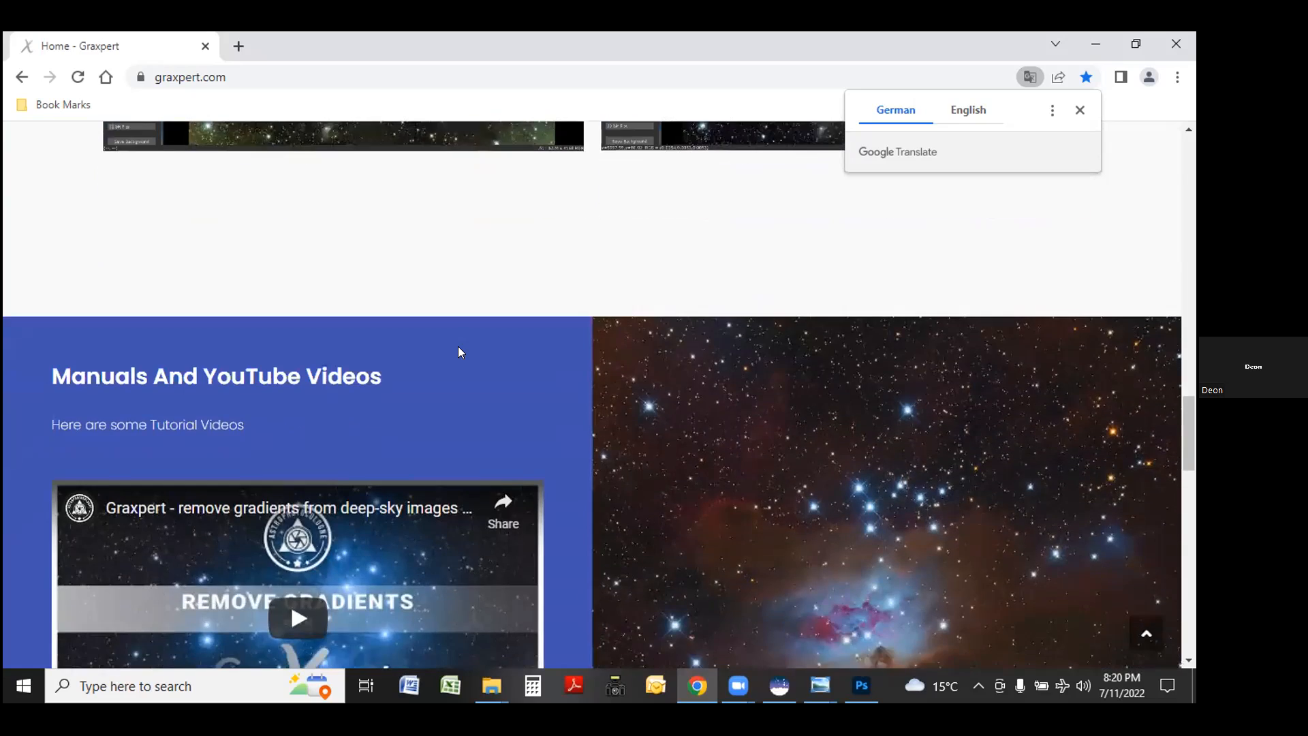
scroll(457, 346, down, 8)
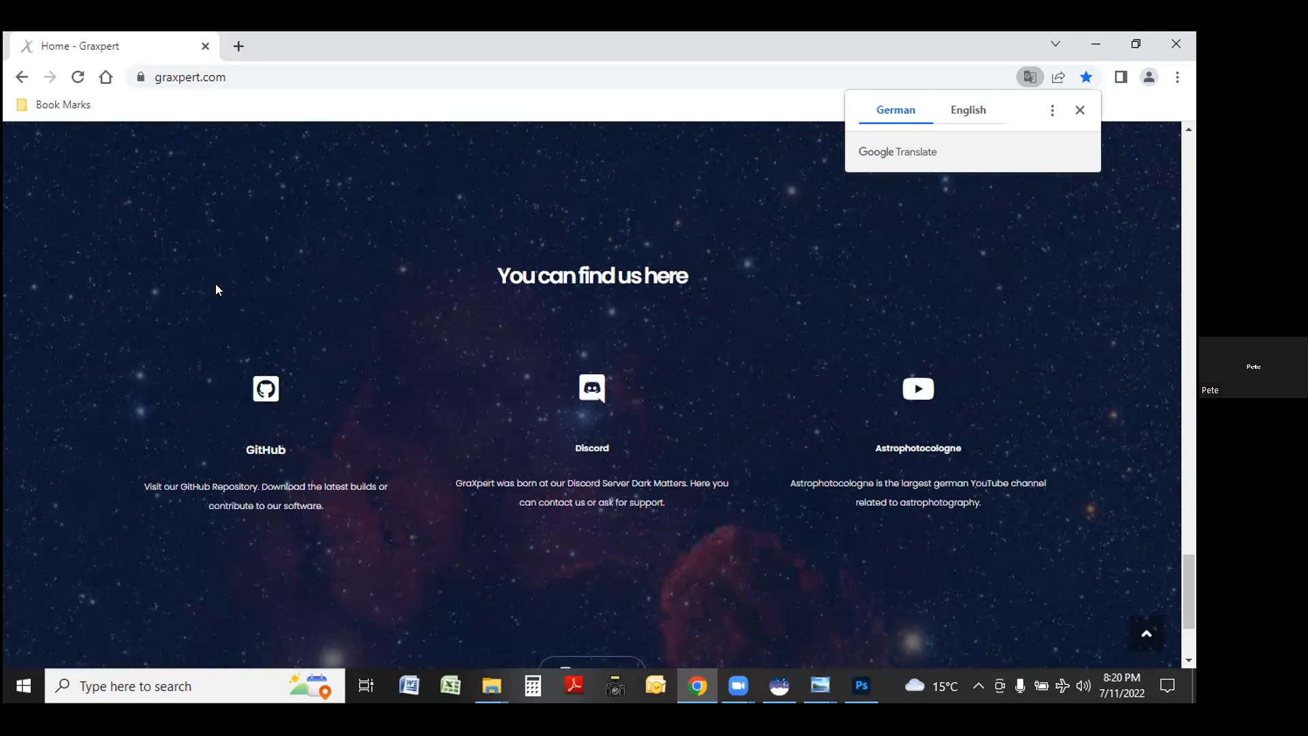
Close Chrome, the StarNetv2GUI_Win and My Processing Work Flow folders, and the M8 photo in Windows Photo Viewer.
click(22, 78)
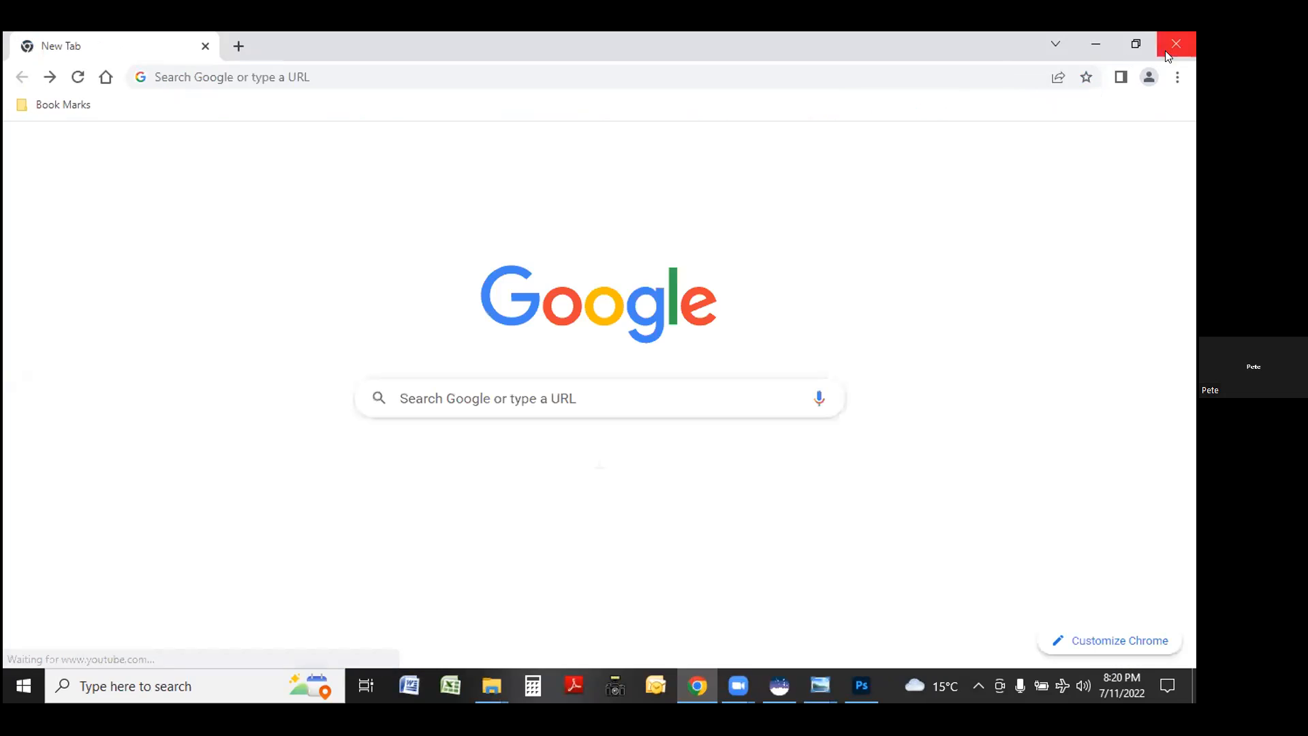
click(1173, 44)
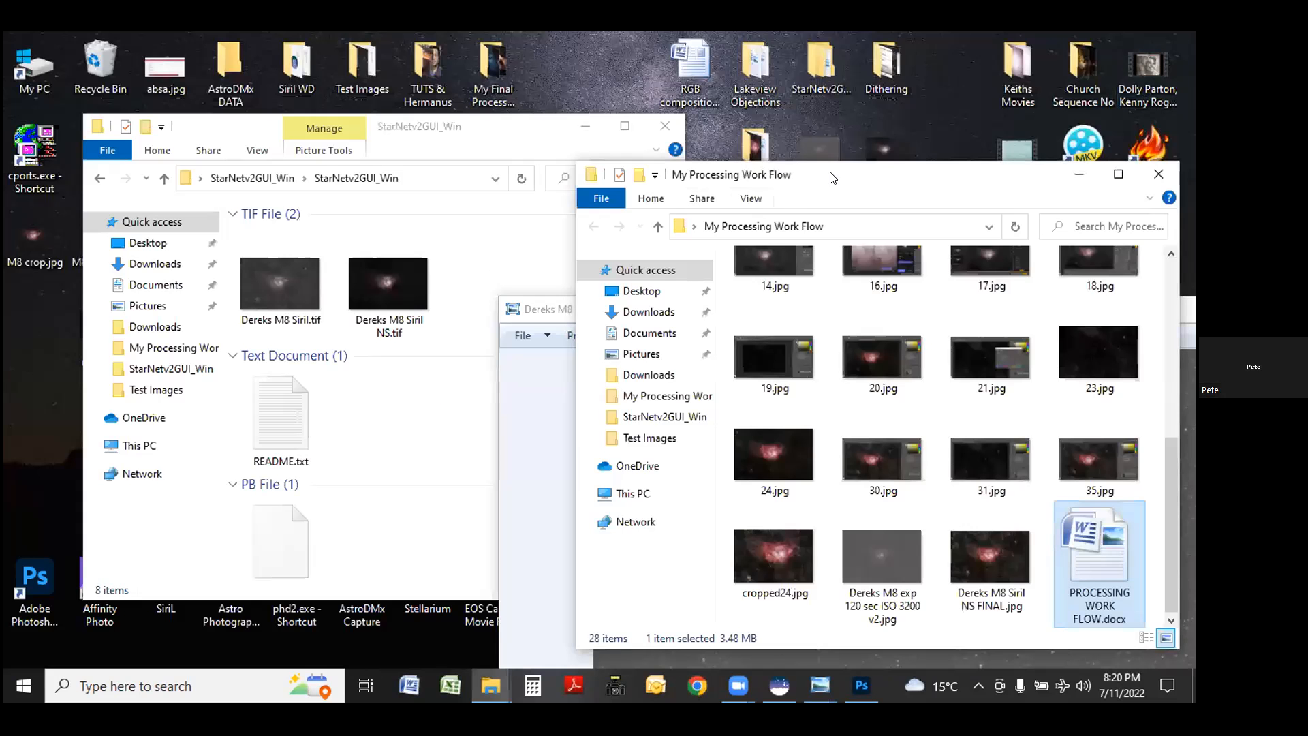
click(436, 128)
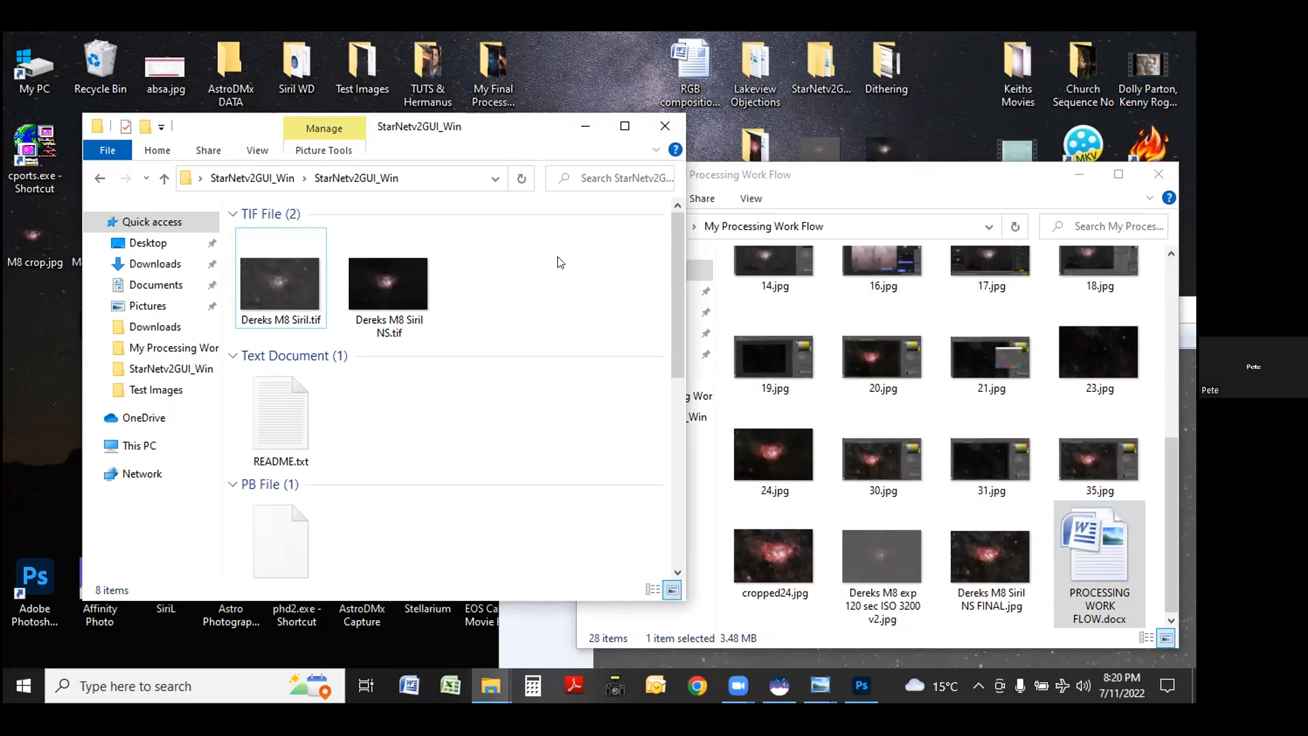
click(662, 128)
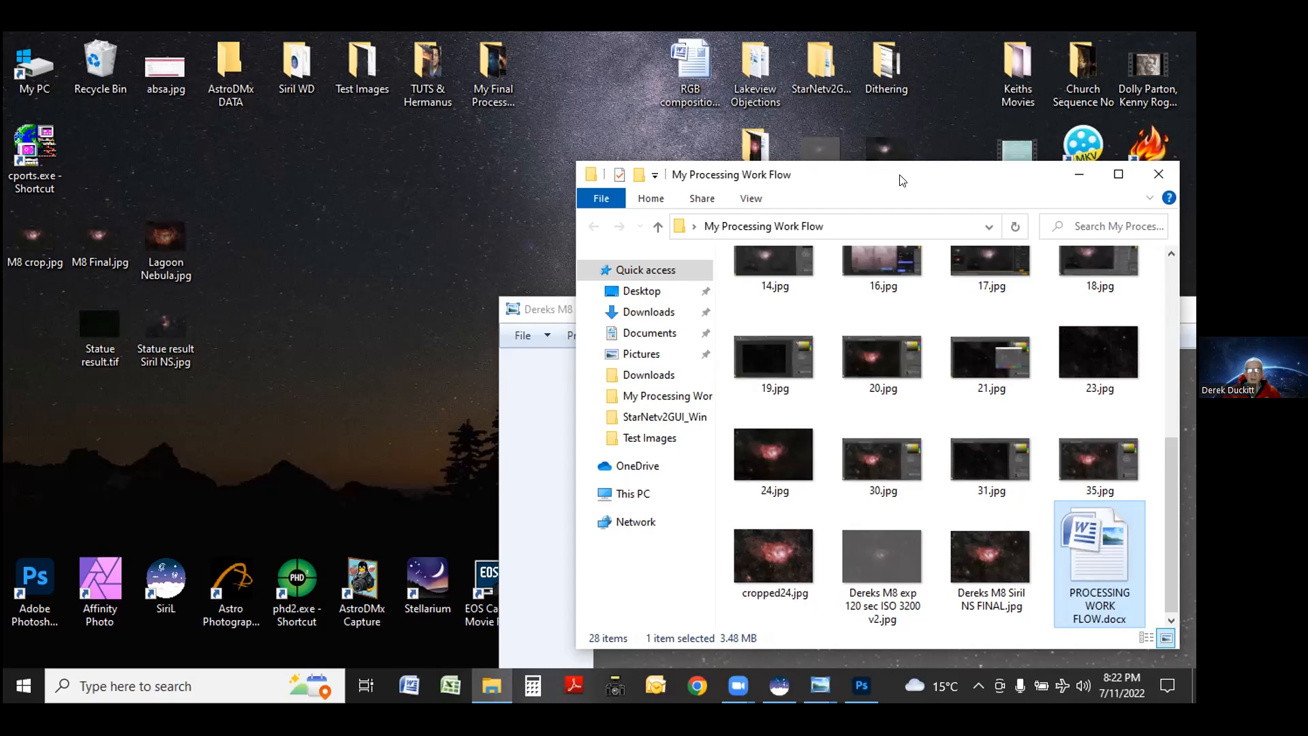
drag(814, 174, 504, 132)
click(852, 140)
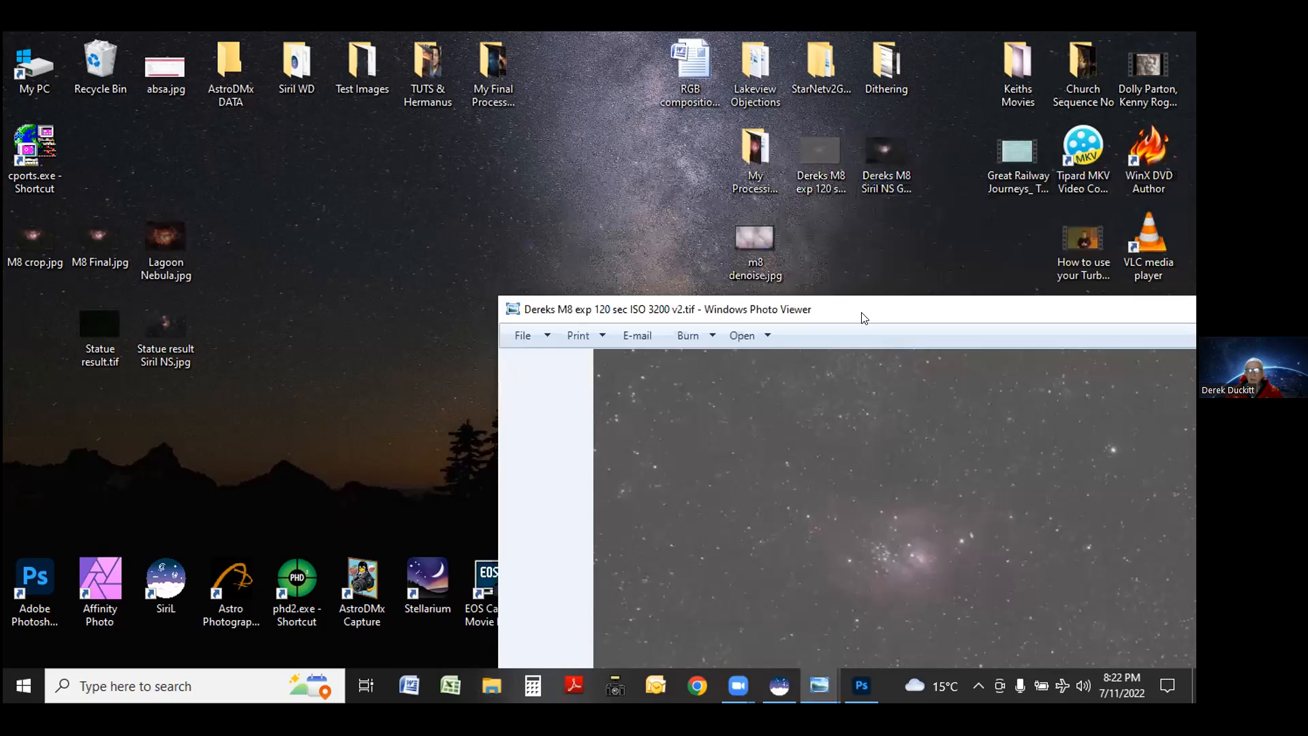
drag(862, 310, 622, 108)
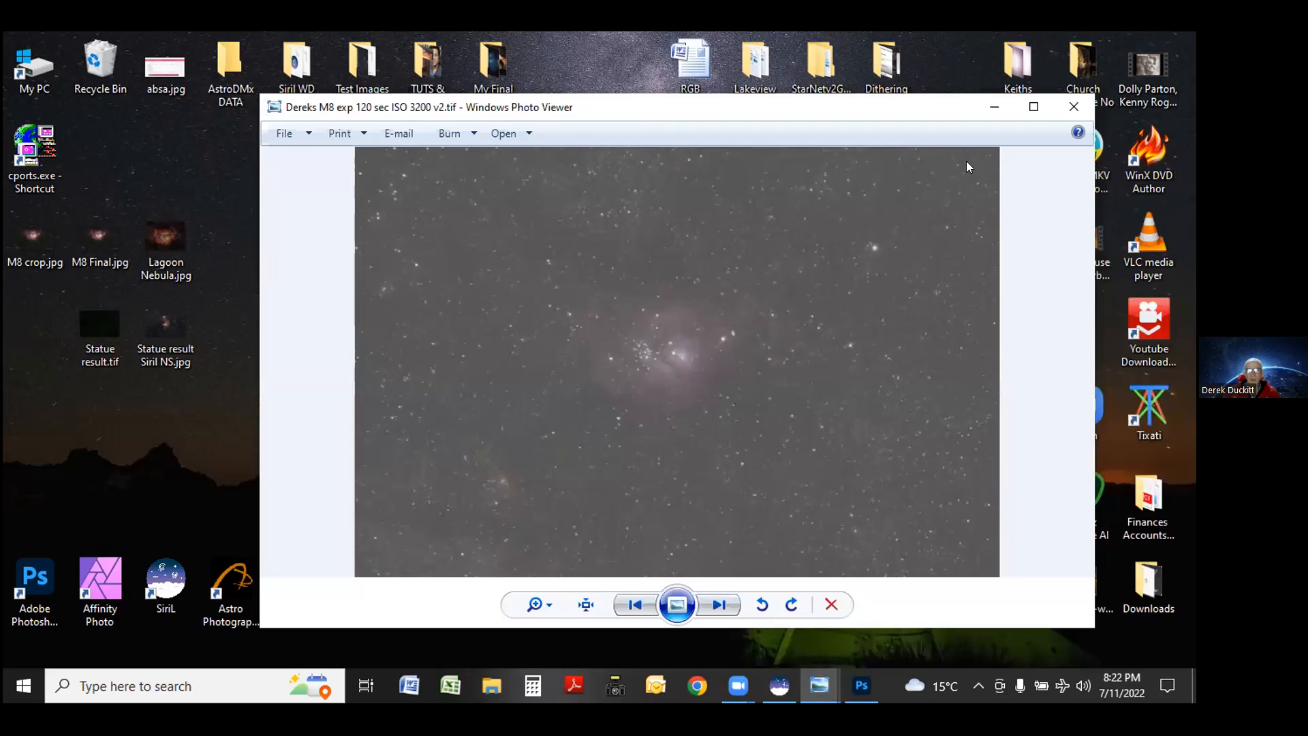
click(1073, 106)
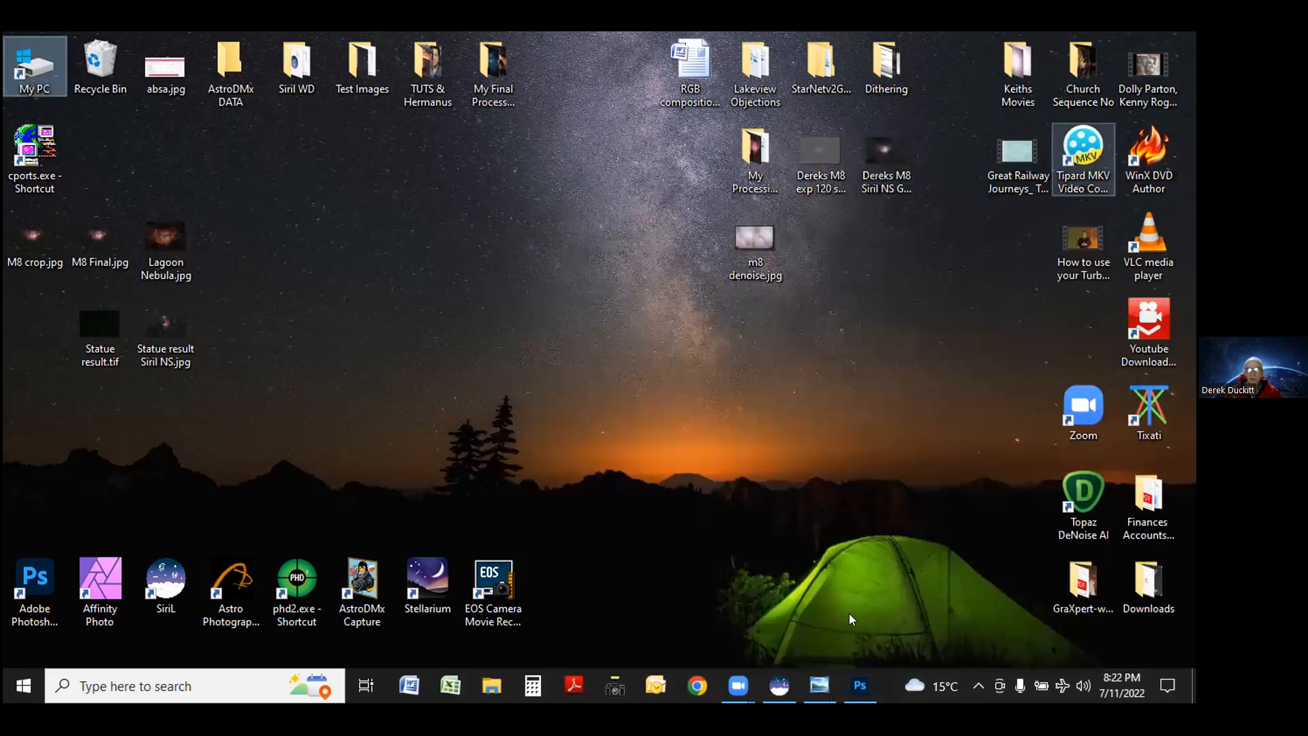
Recheck the nebula image in Photoshop, then launch Astro Photography Tool and look over its Gear and Tools pages.
click(860, 684)
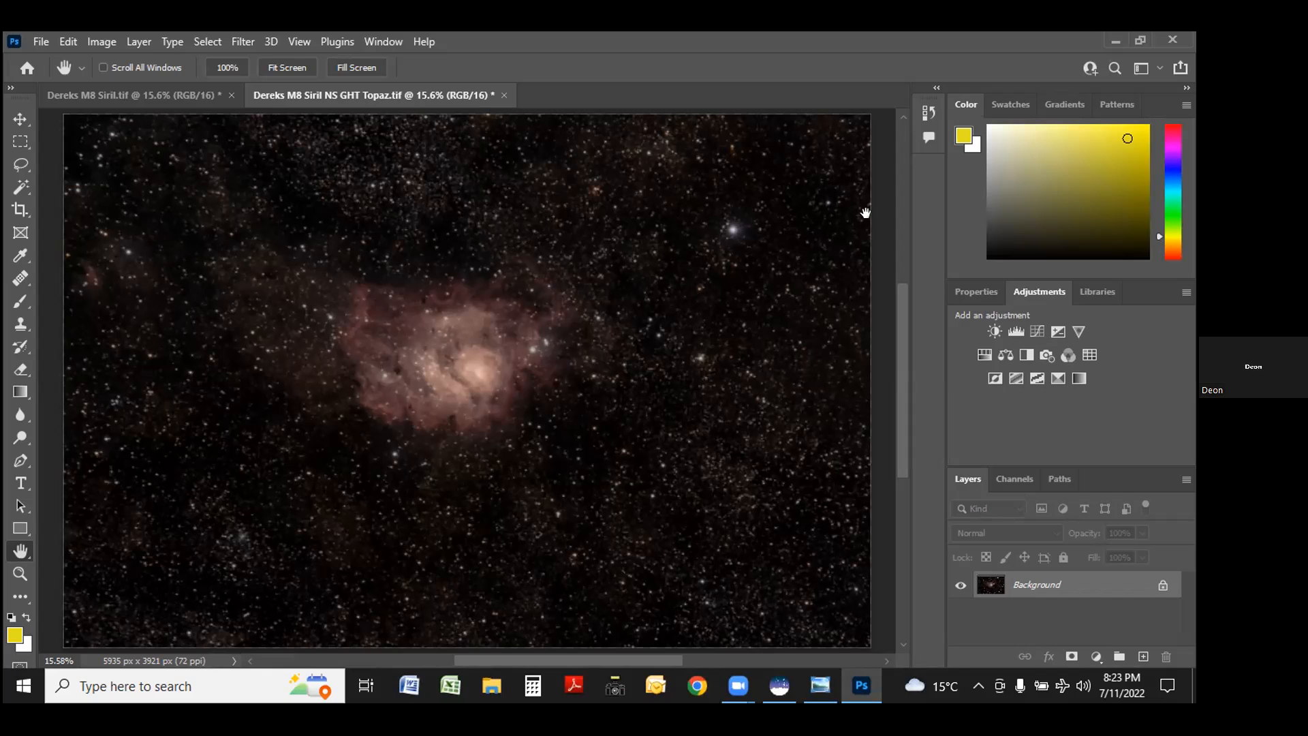
click(1125, 41)
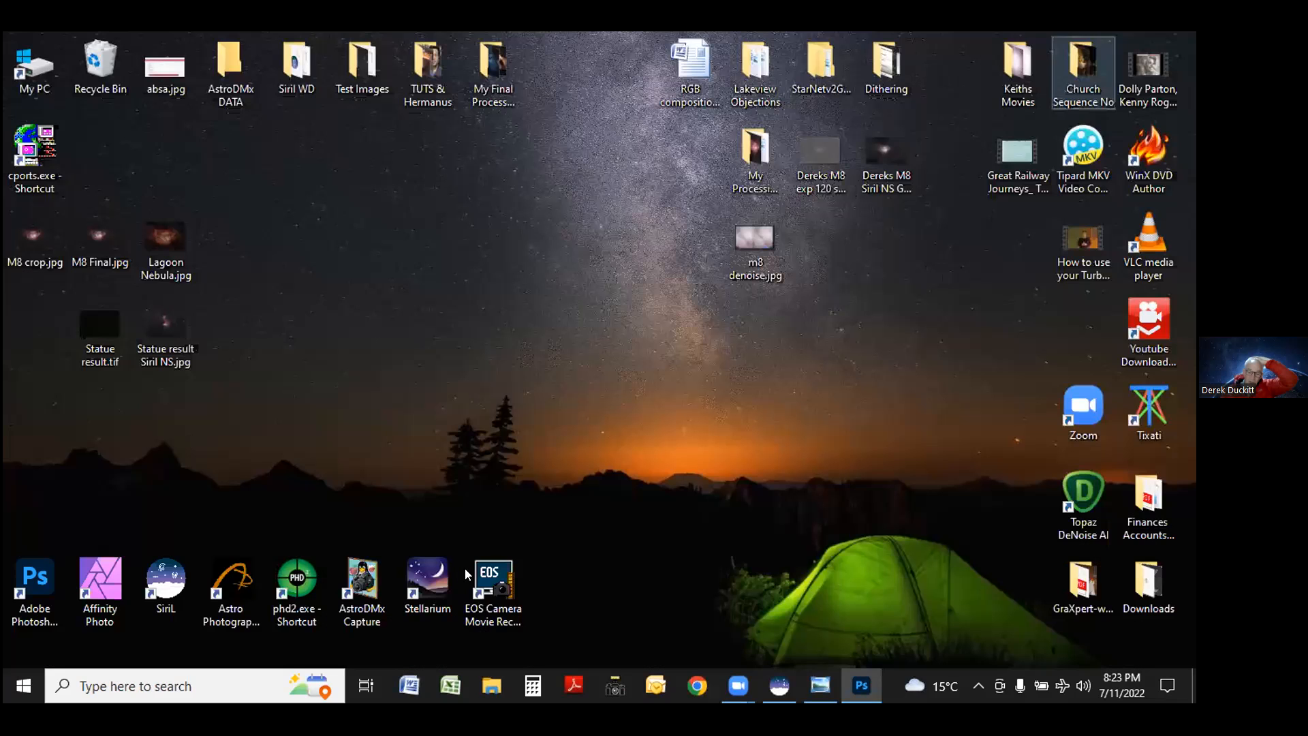
double_click(217, 591)
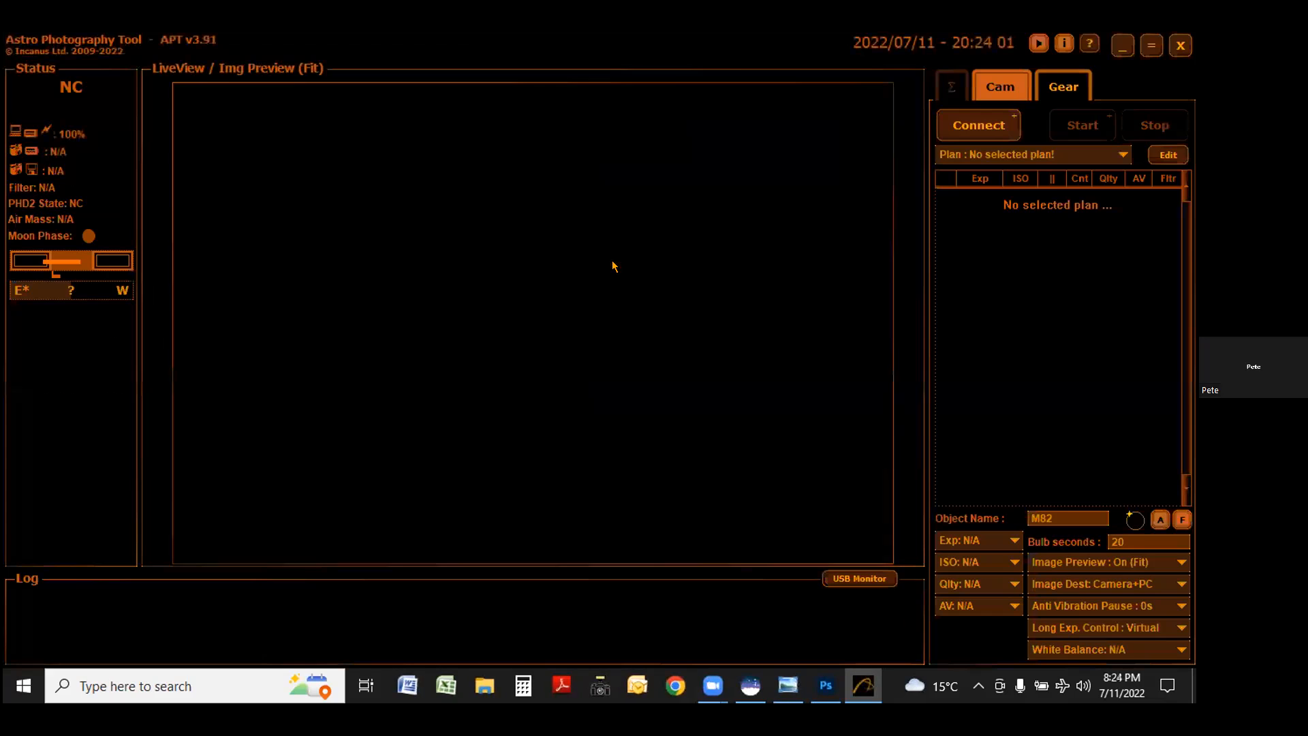
click(870, 409)
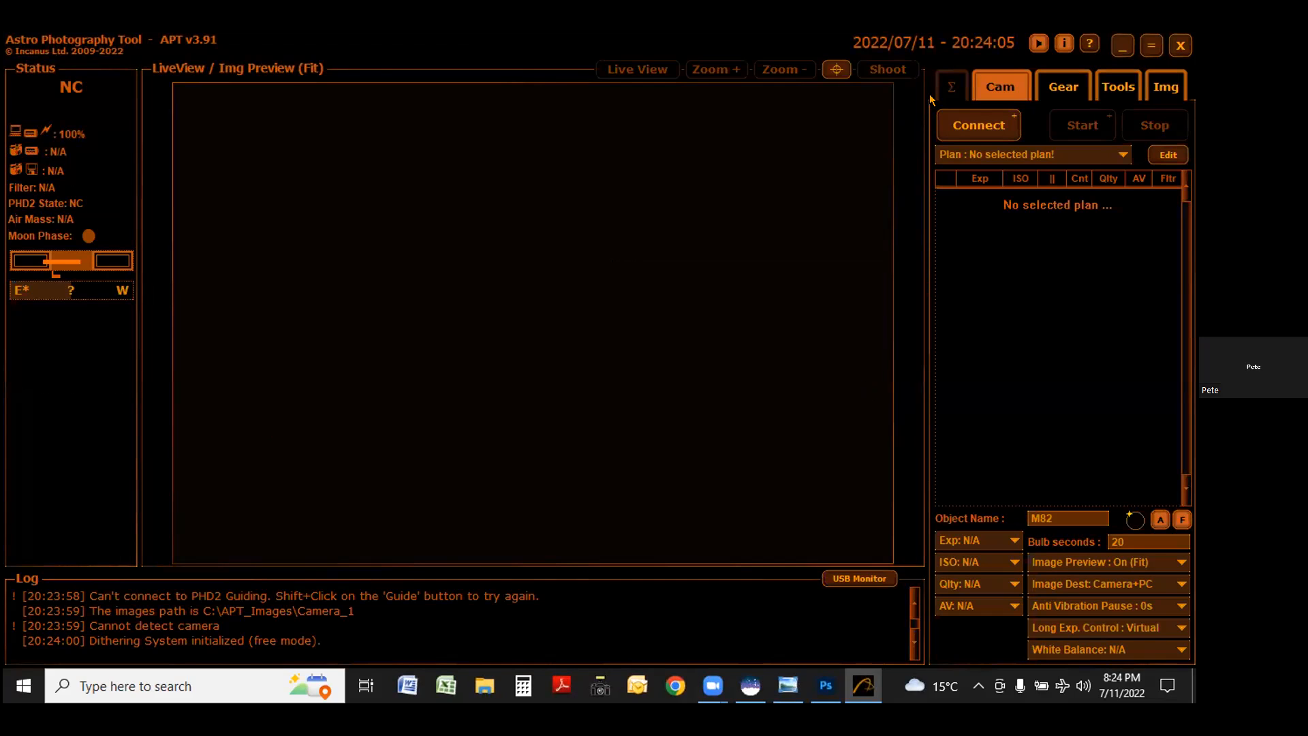
click(709, 437)
click(1074, 88)
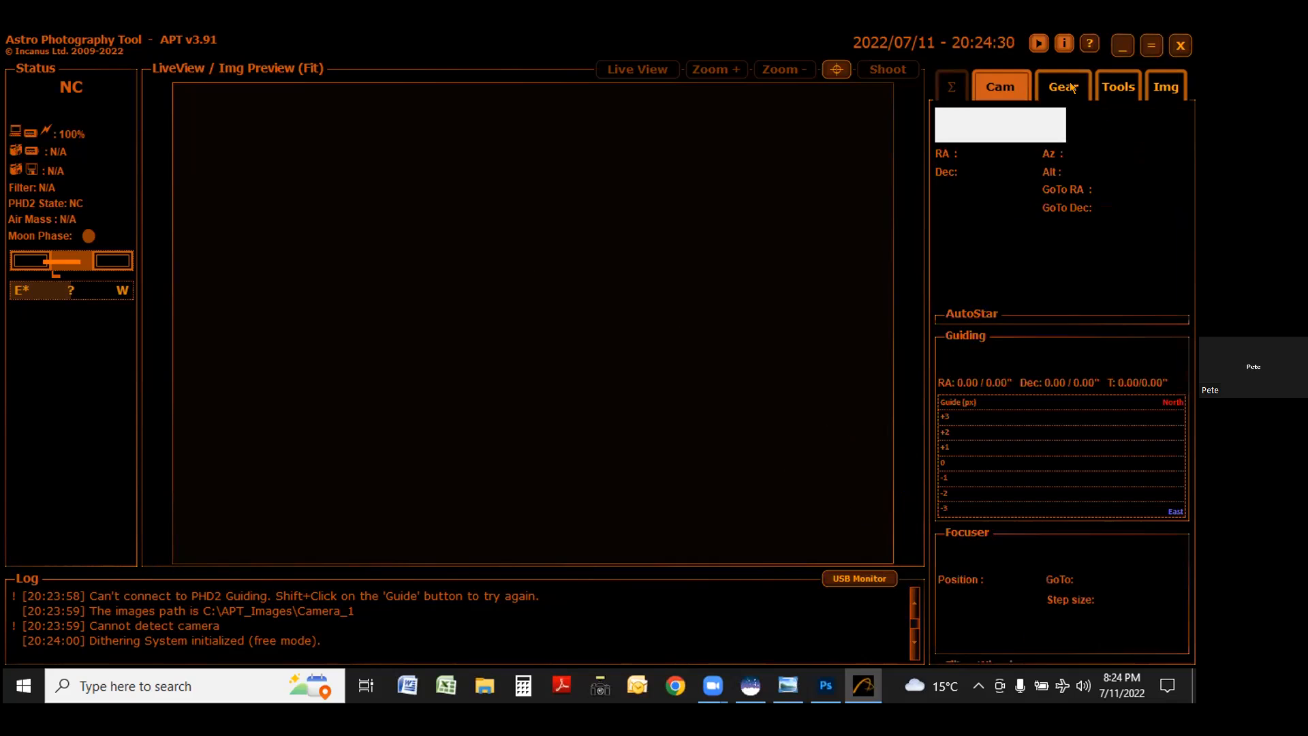
click(1120, 90)
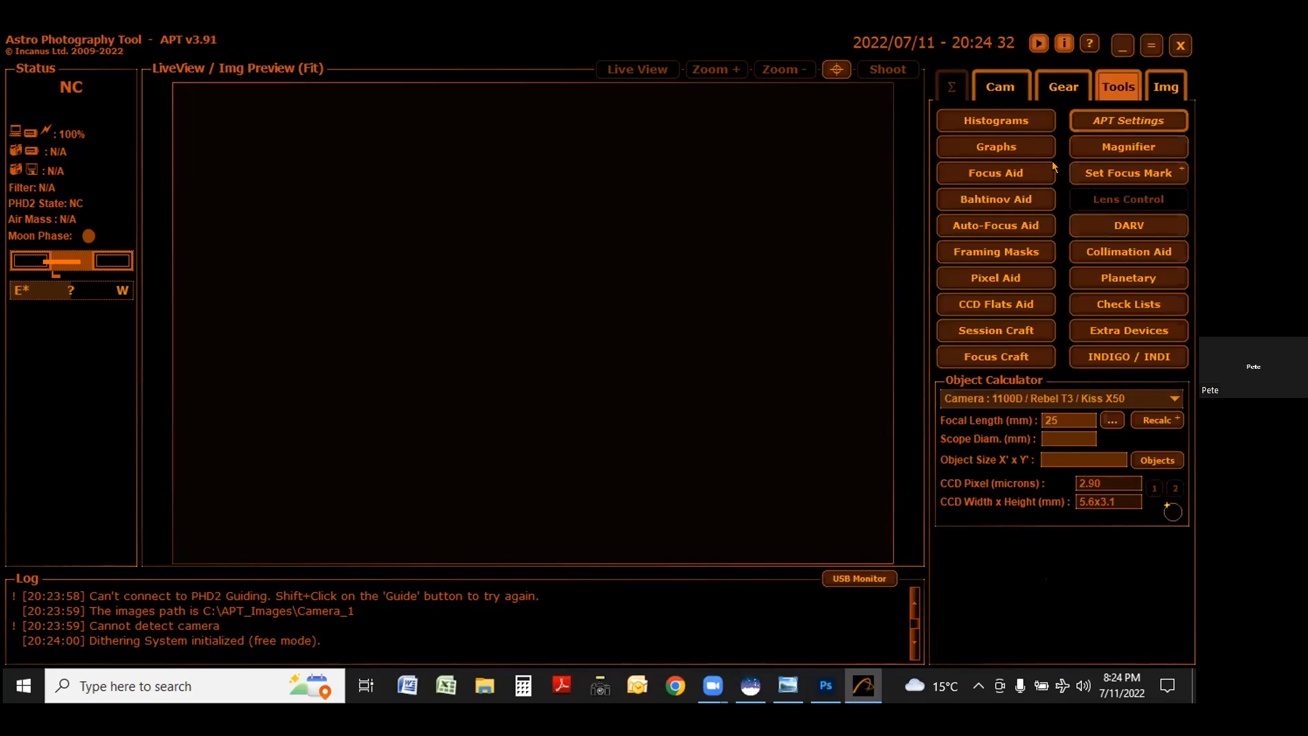
View the Magnifier tool in Astro Photography Tool, close it, and look over the camera page.
click(1110, 149)
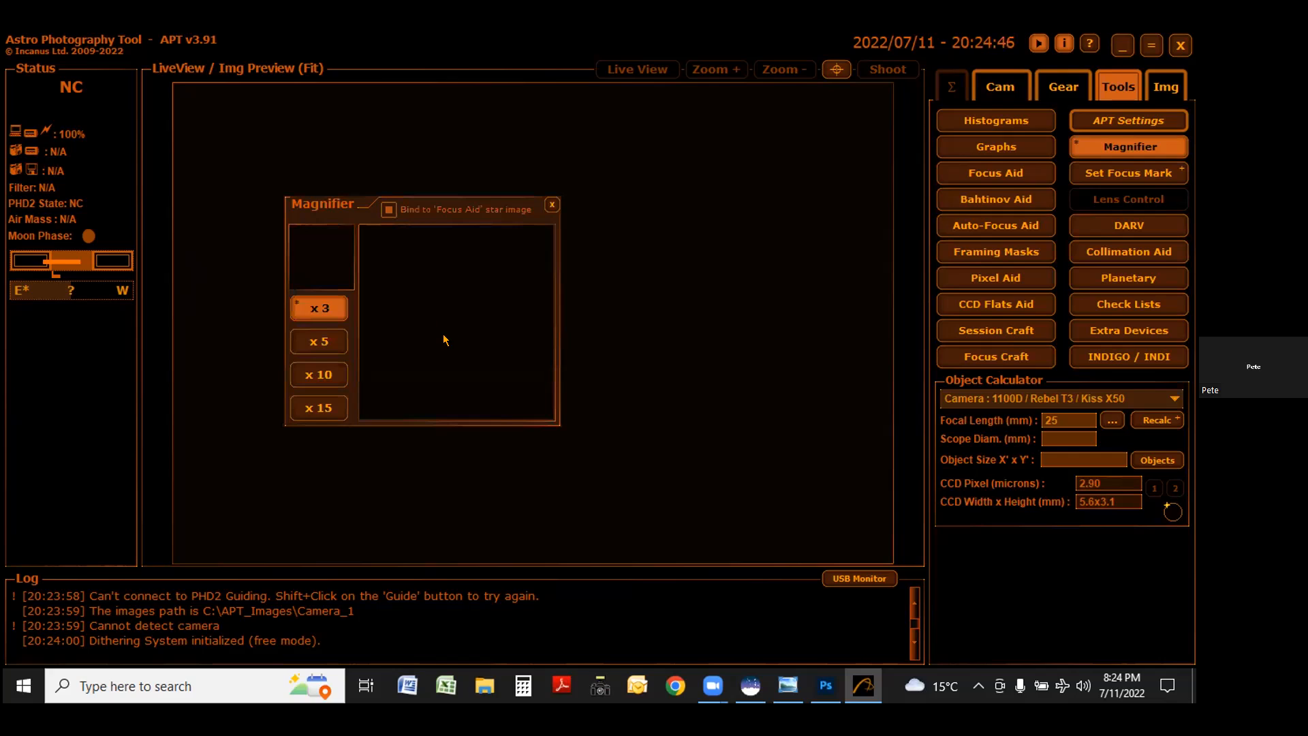
click(553, 205)
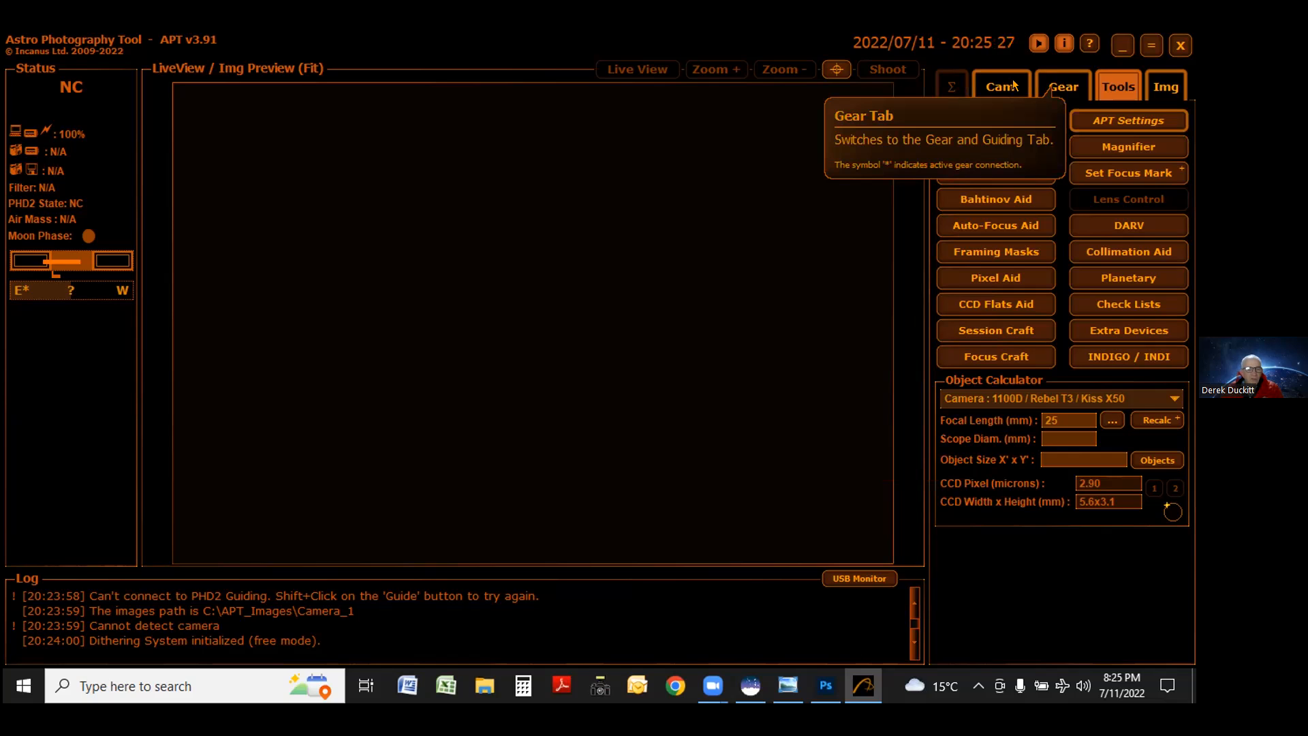
click(989, 83)
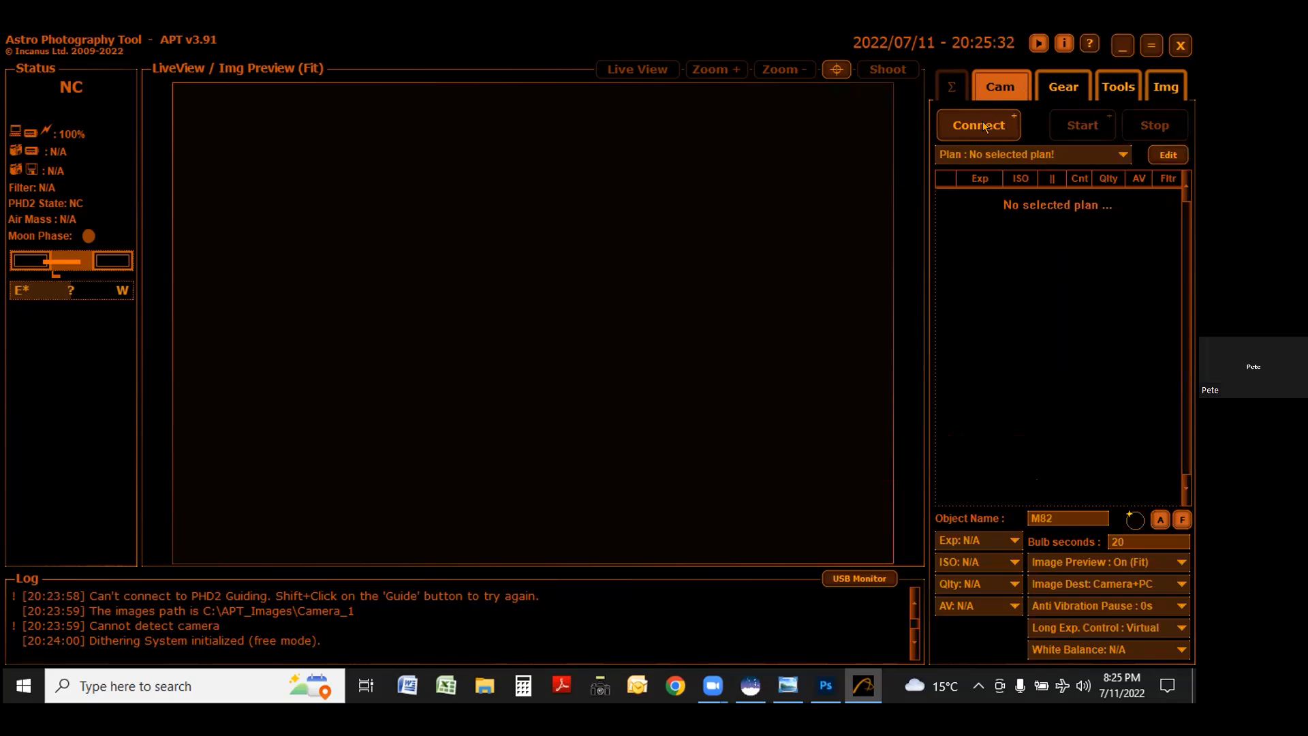
In the Guiding Settings, keep PHD2 Guiding as the guiding program and turn Auto Dithering on.
click(1059, 91)
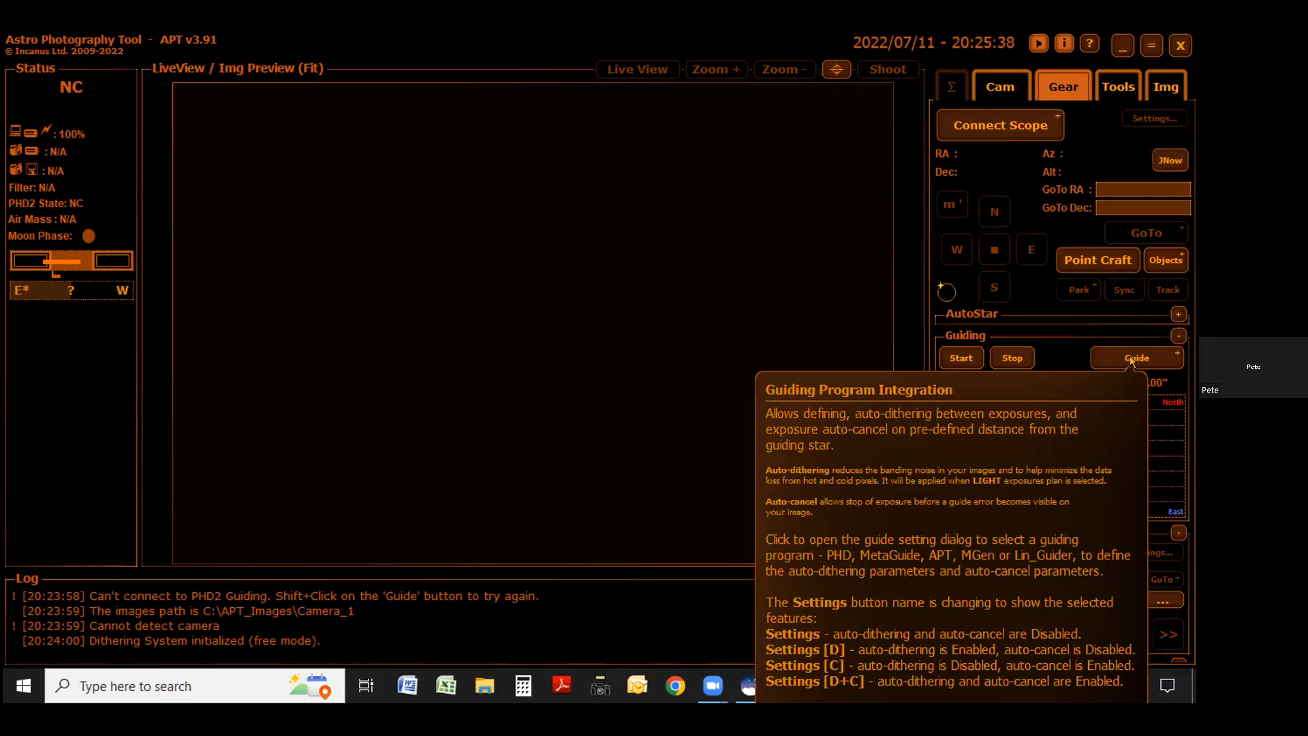
click(1132, 361)
click(962, 359)
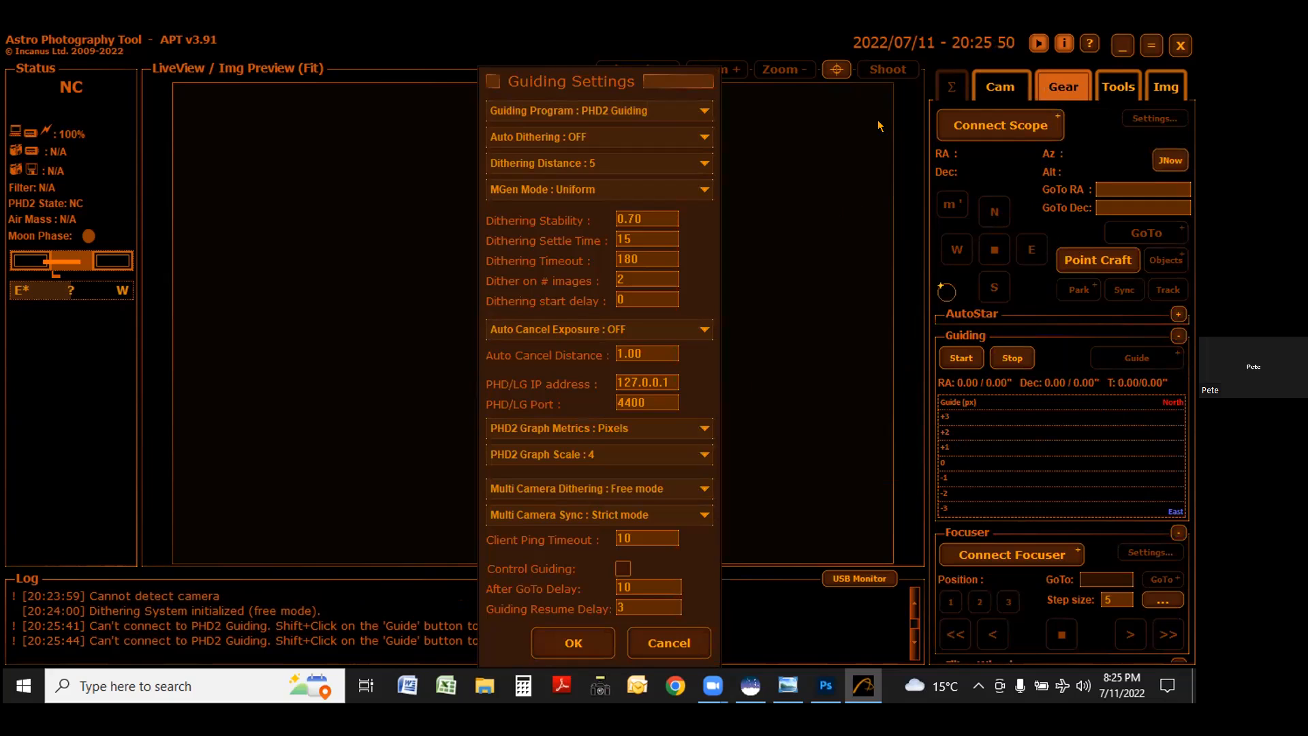
click(683, 113)
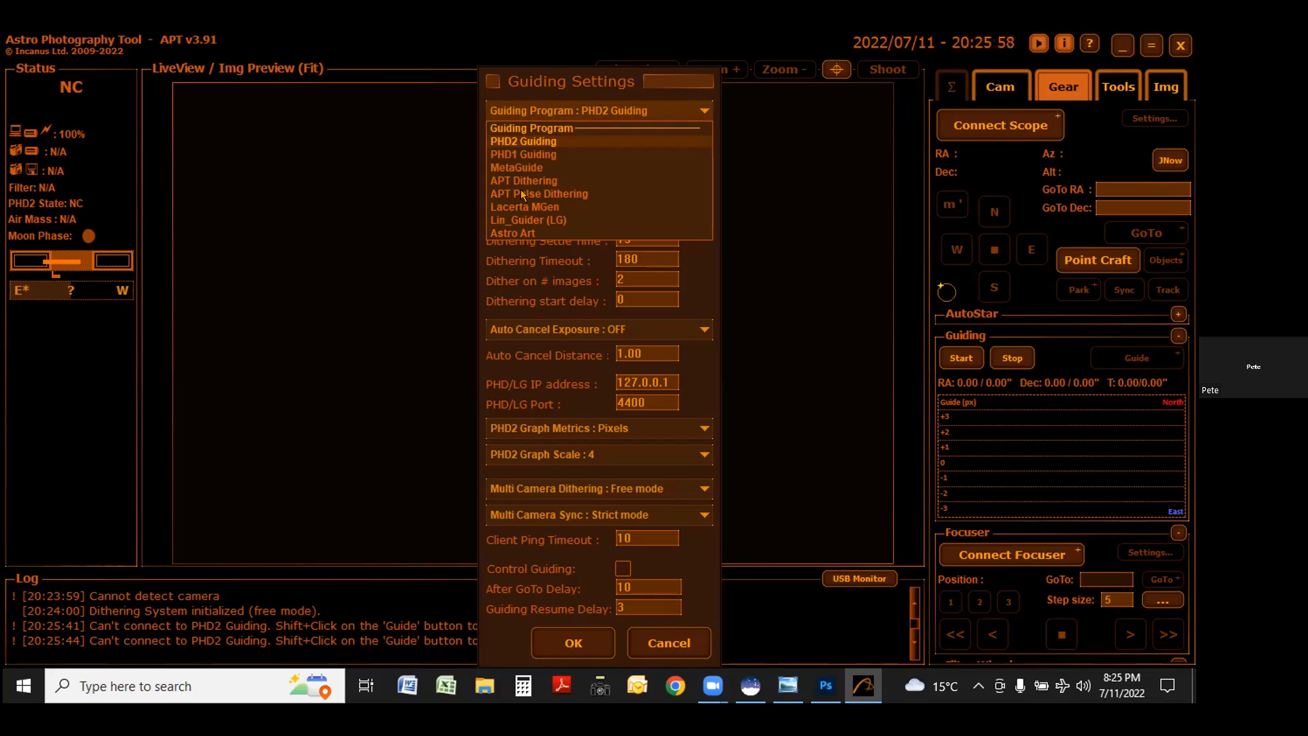
click(538, 141)
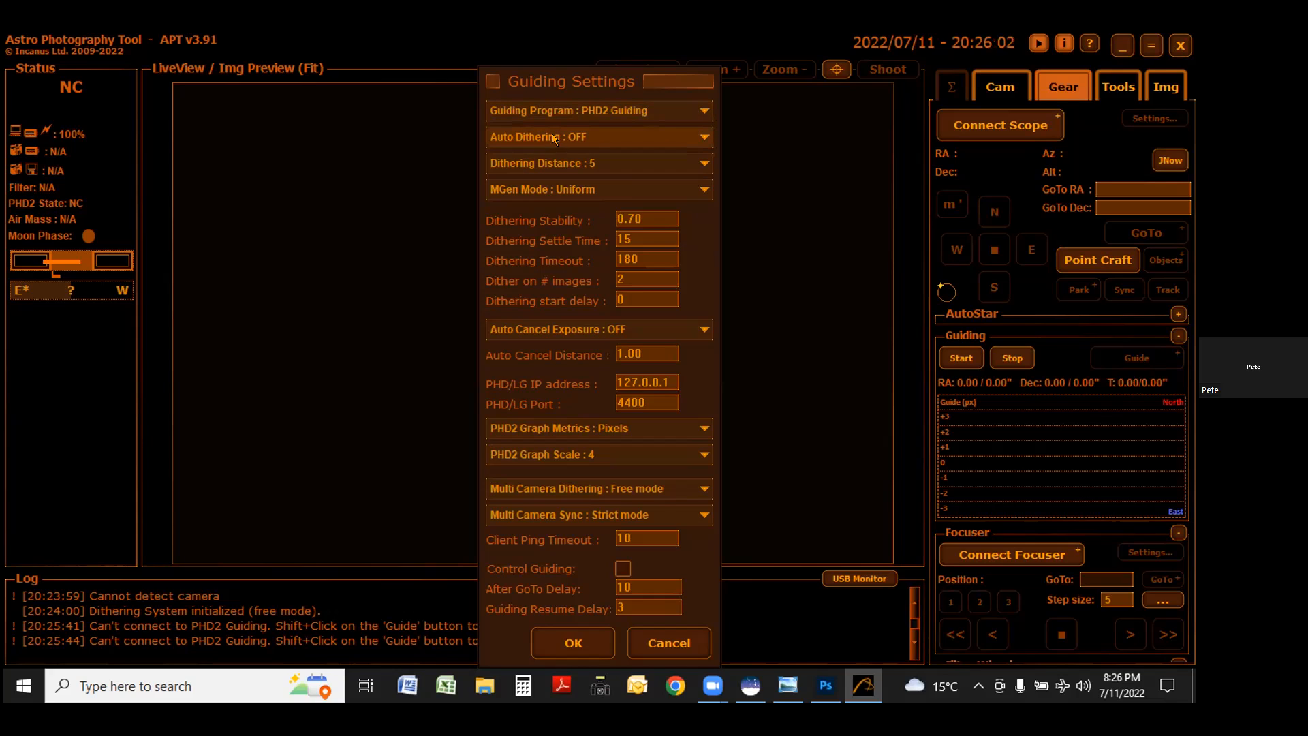
click(694, 137)
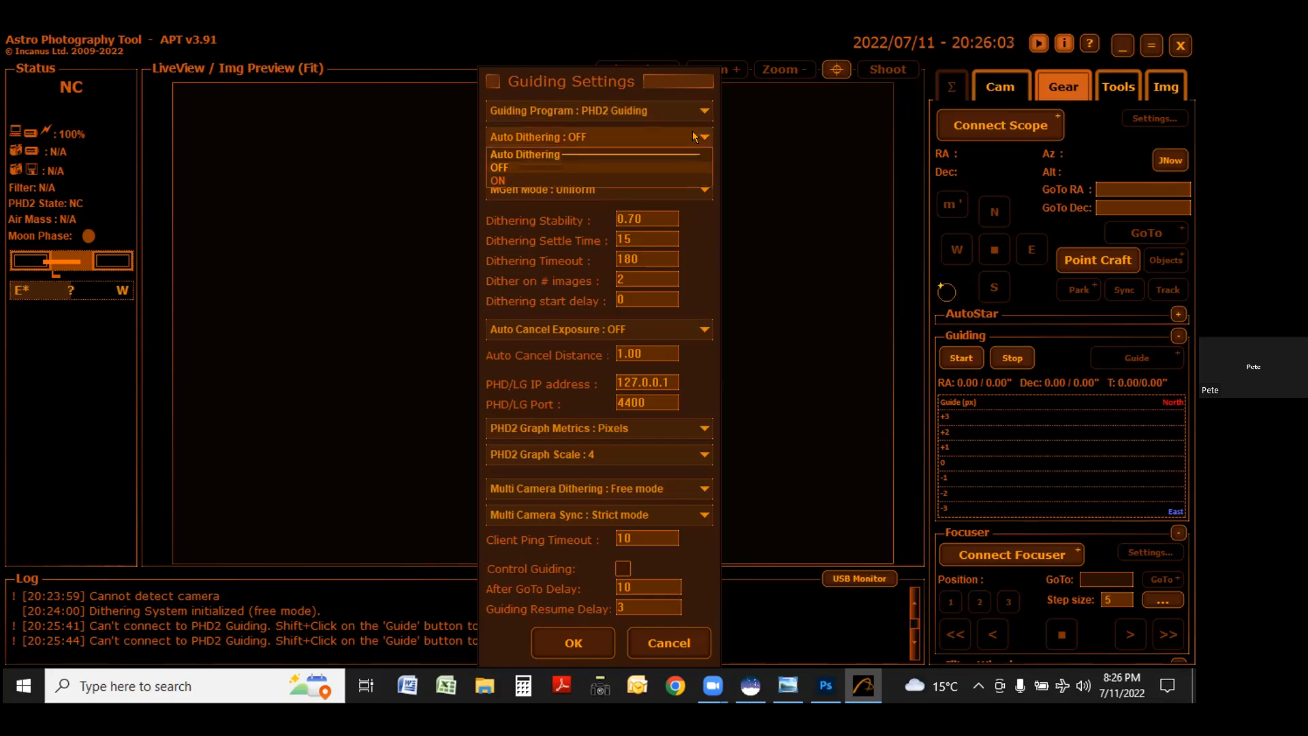
click(514, 179)
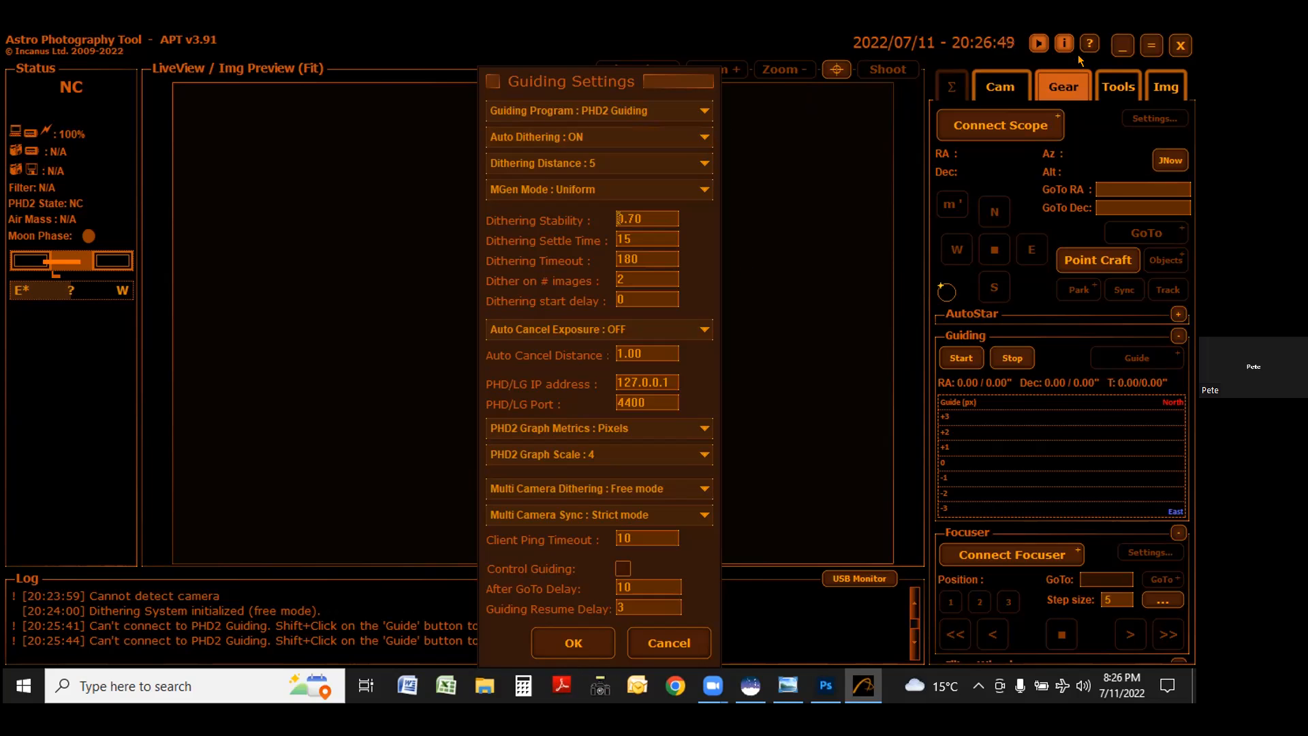
Minimize Astro Photography Tool, launch PHD2 Guiding, and check its camera and mount connection settings.
click(1123, 50)
click(1123, 49)
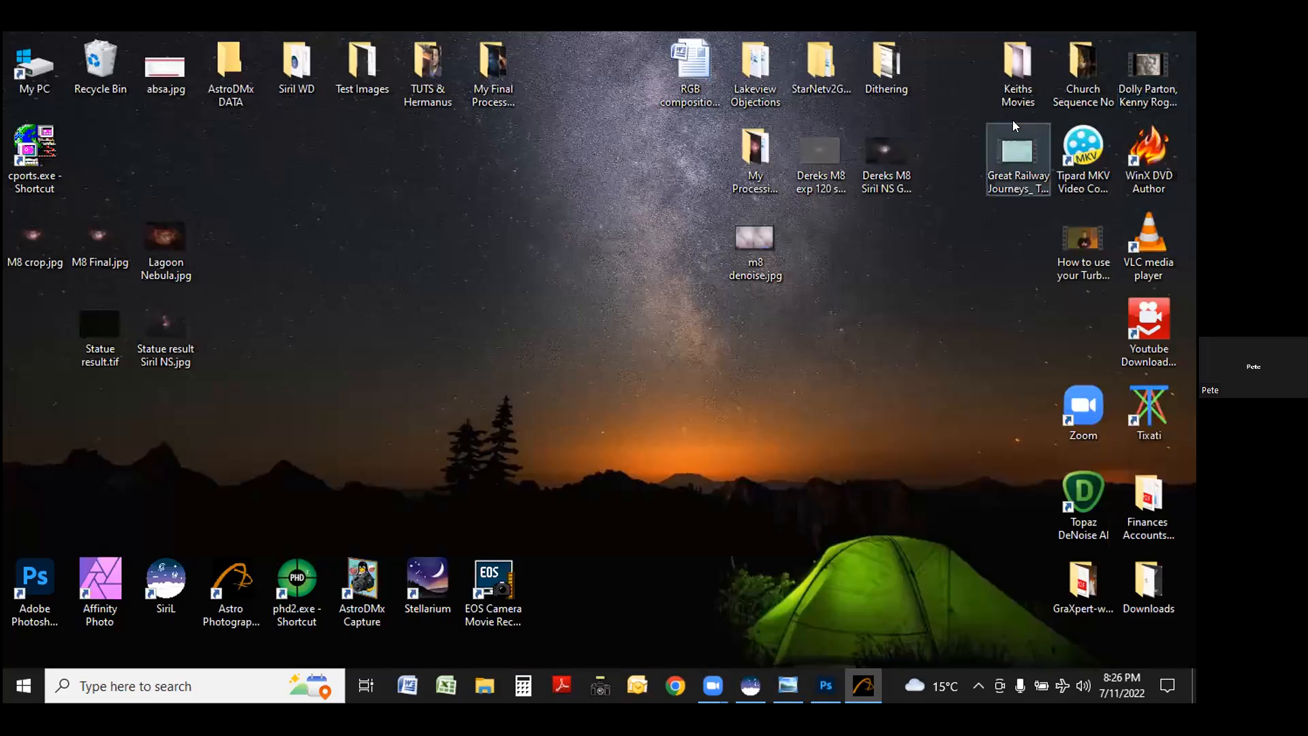
double_click(288, 583)
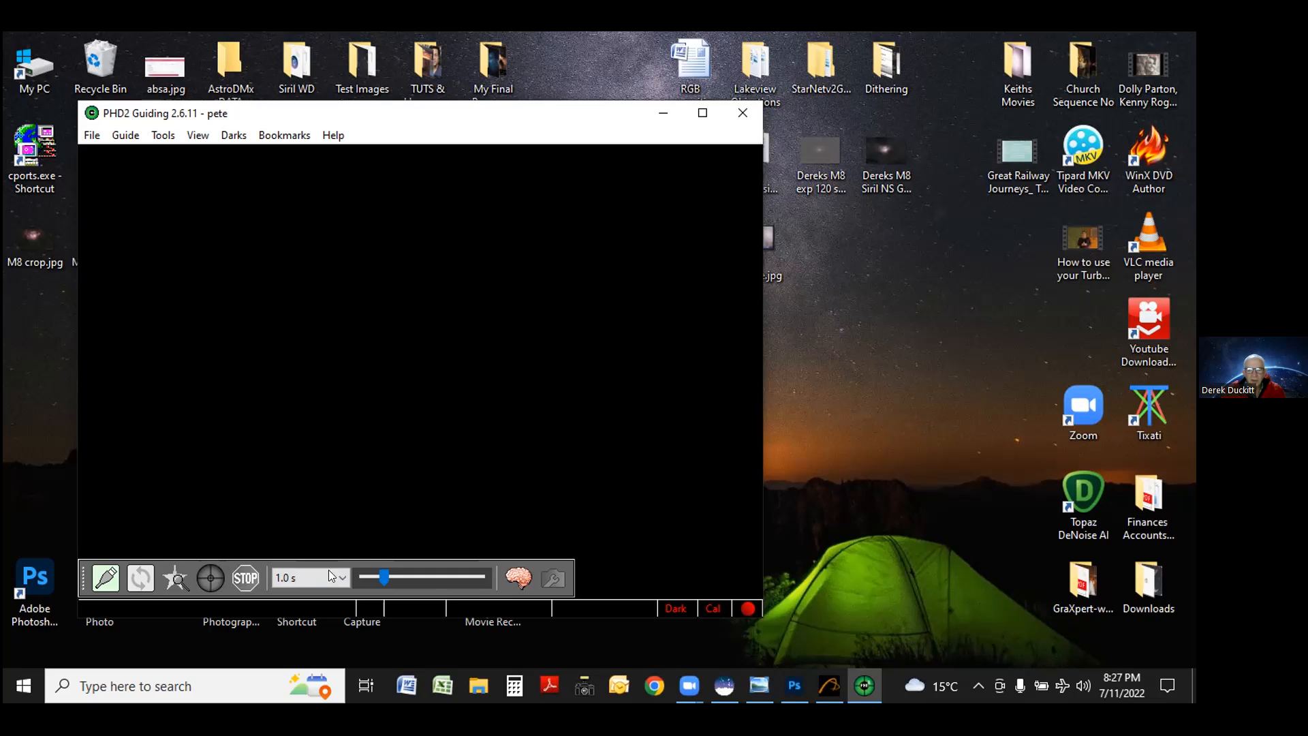
click(104, 579)
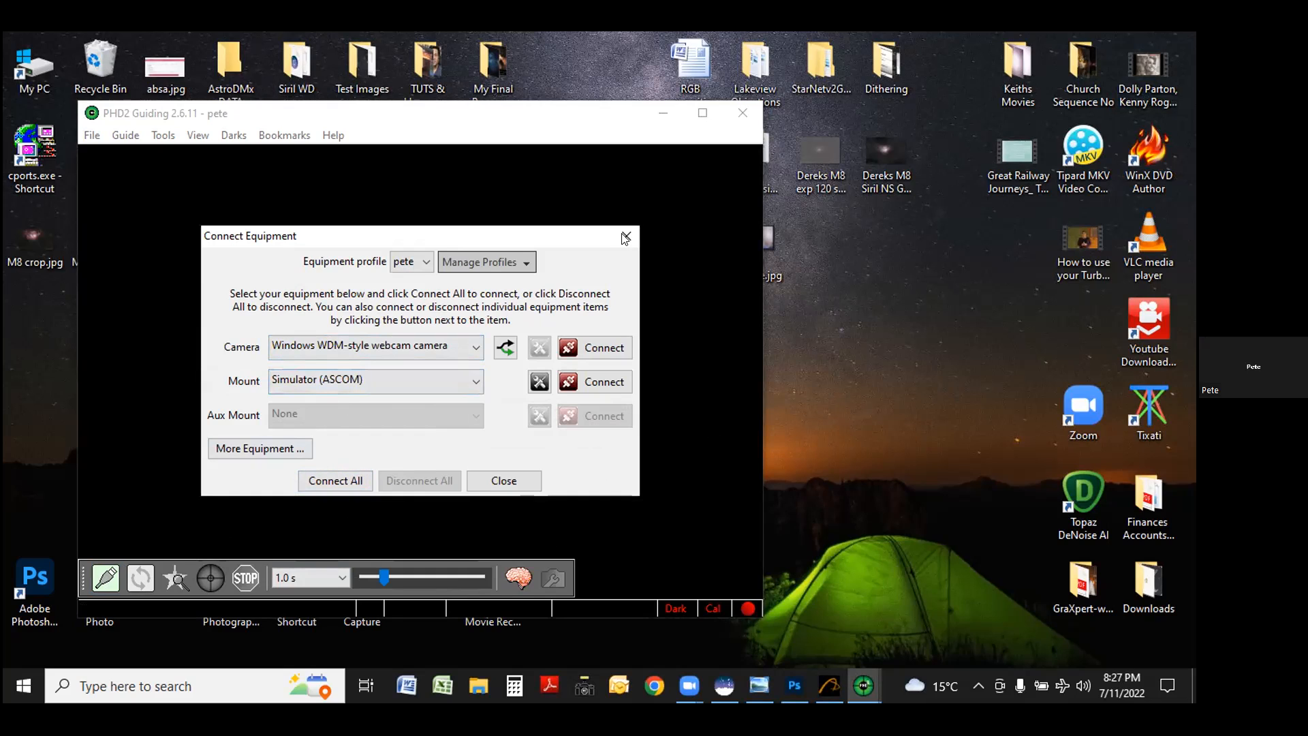
key(Escape)
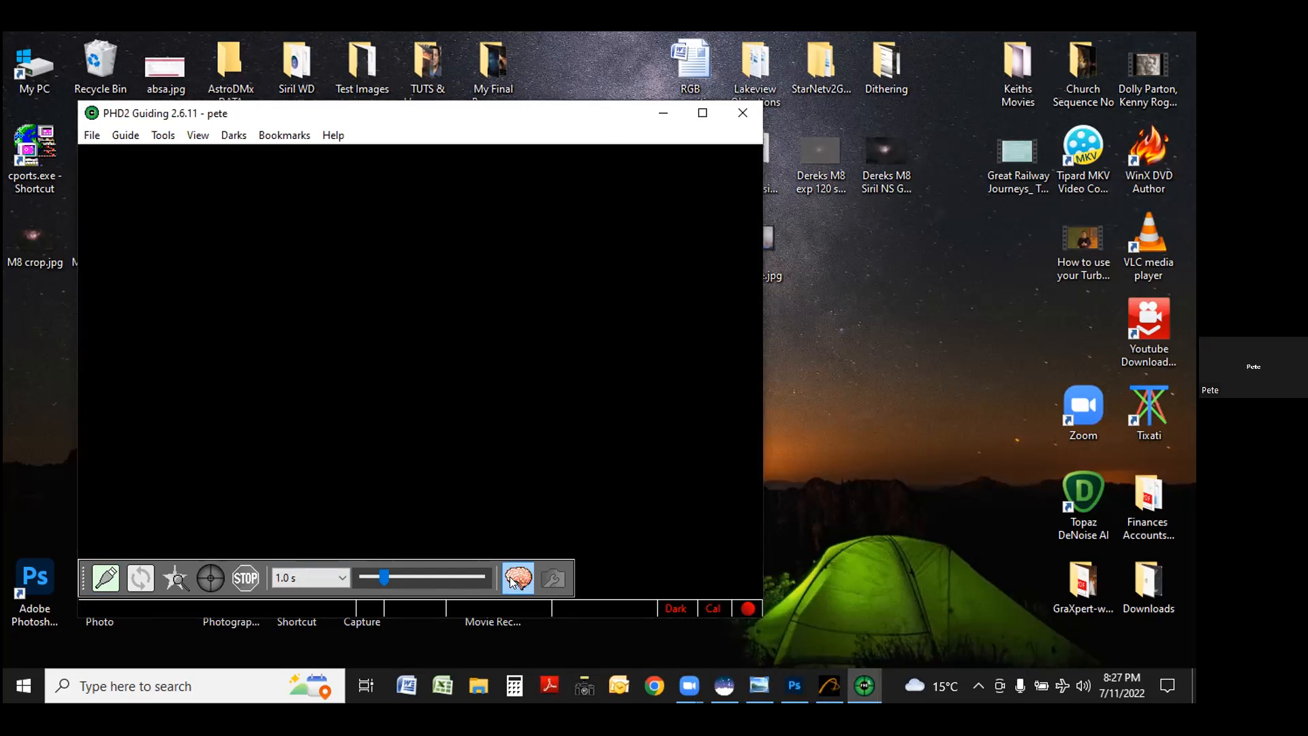
Review PHD2's Global, Camera and Guiding advanced settings, including the dither settings, and close PHD2 Guiding.
click(518, 578)
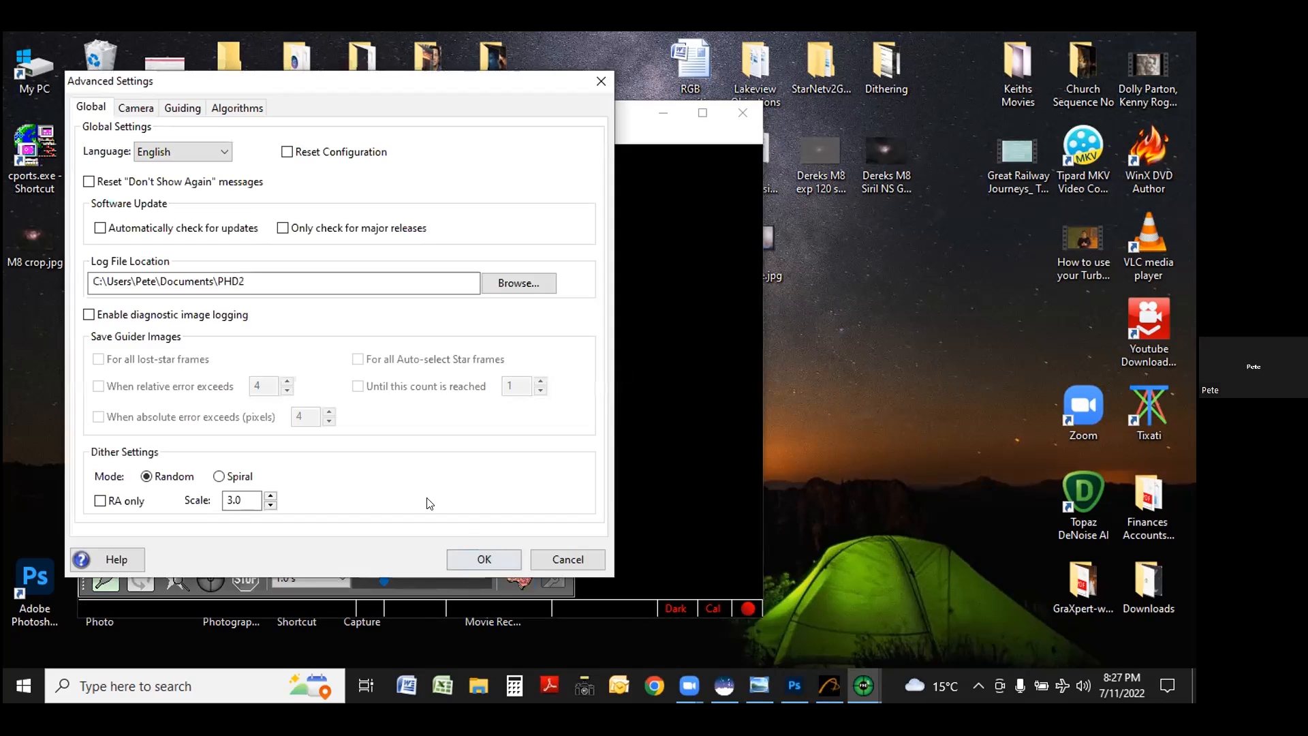
click(134, 108)
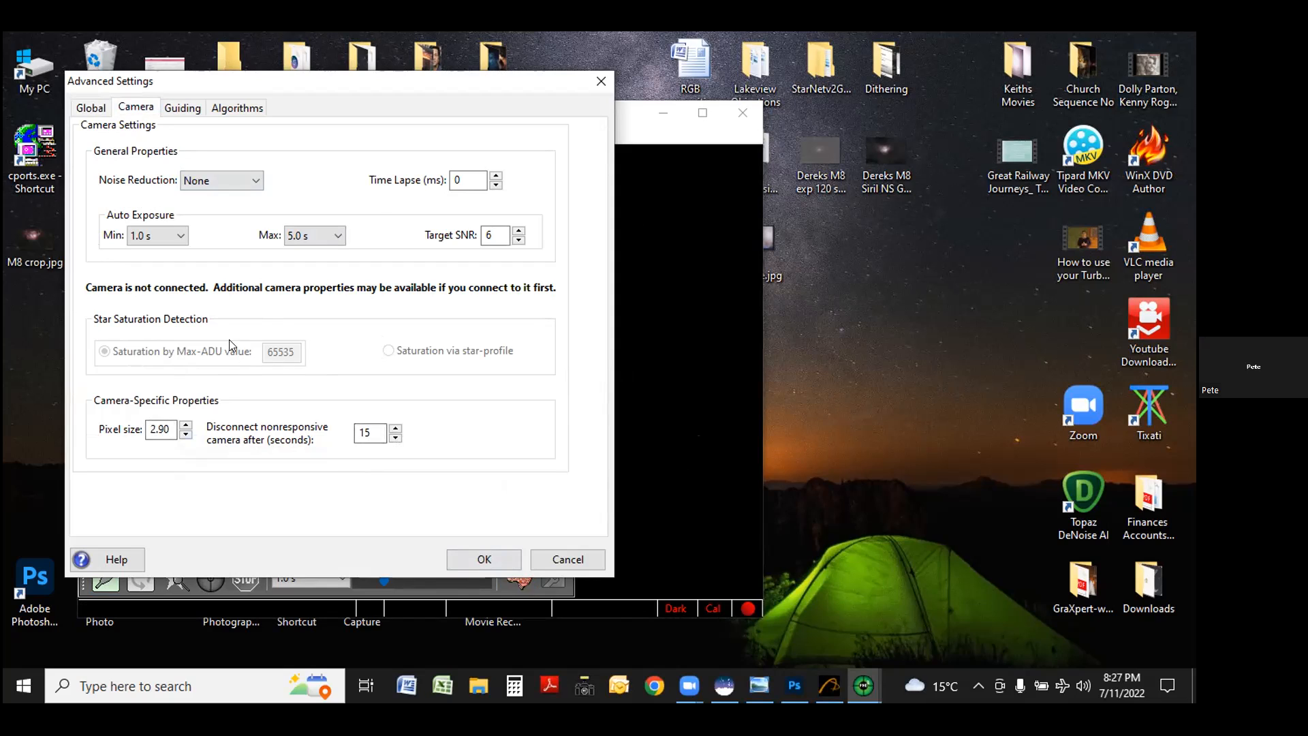
click(176, 107)
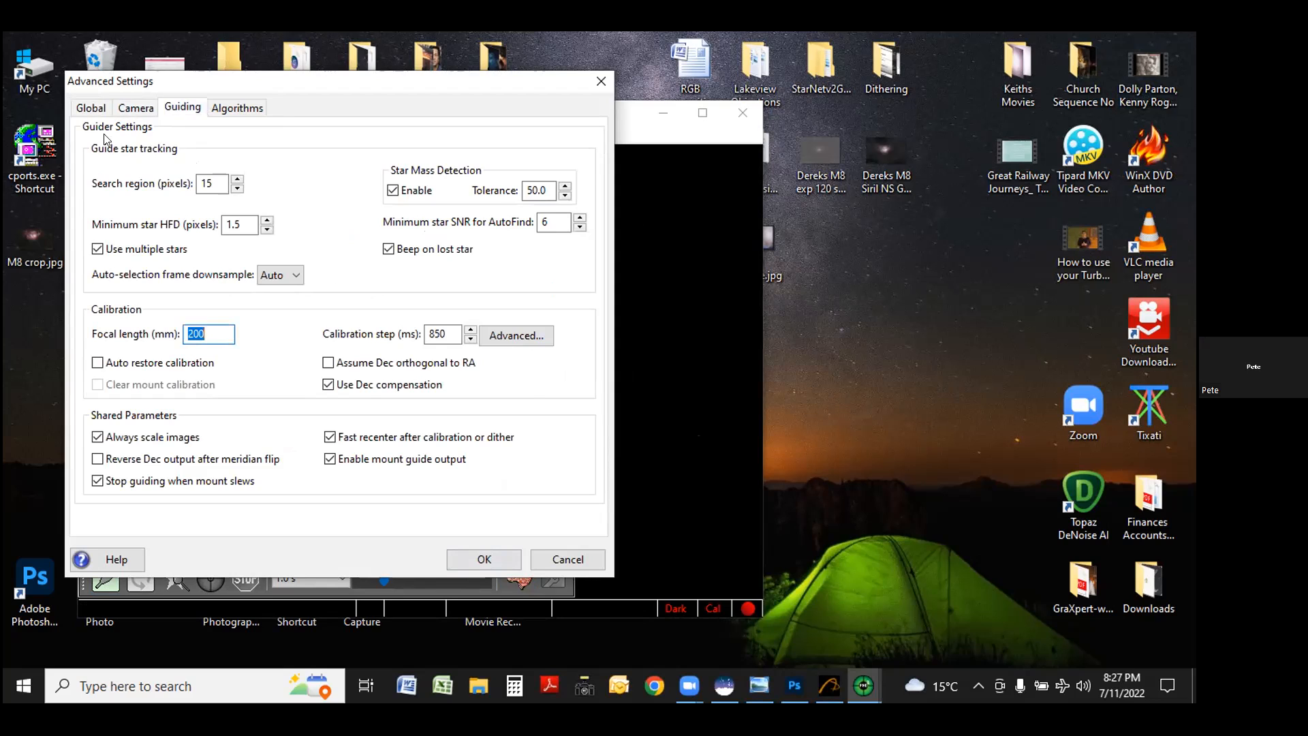
click(94, 107)
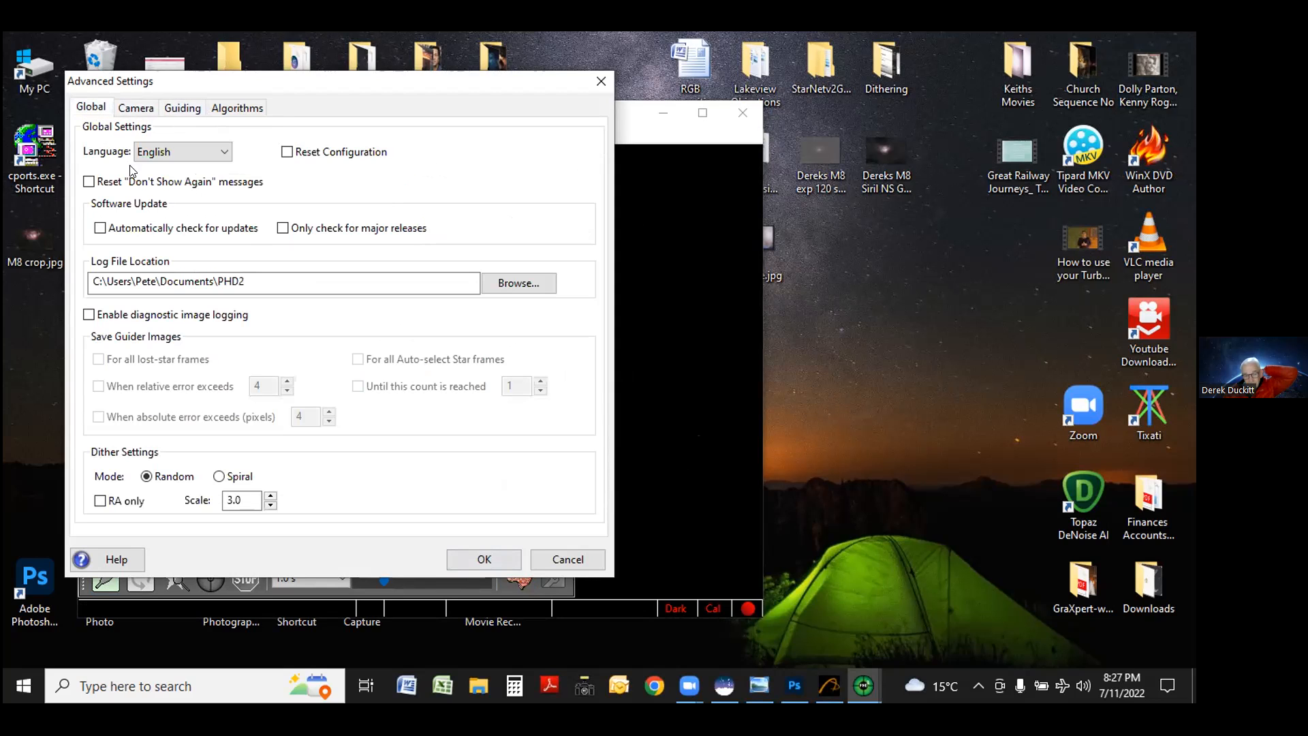
click(599, 81)
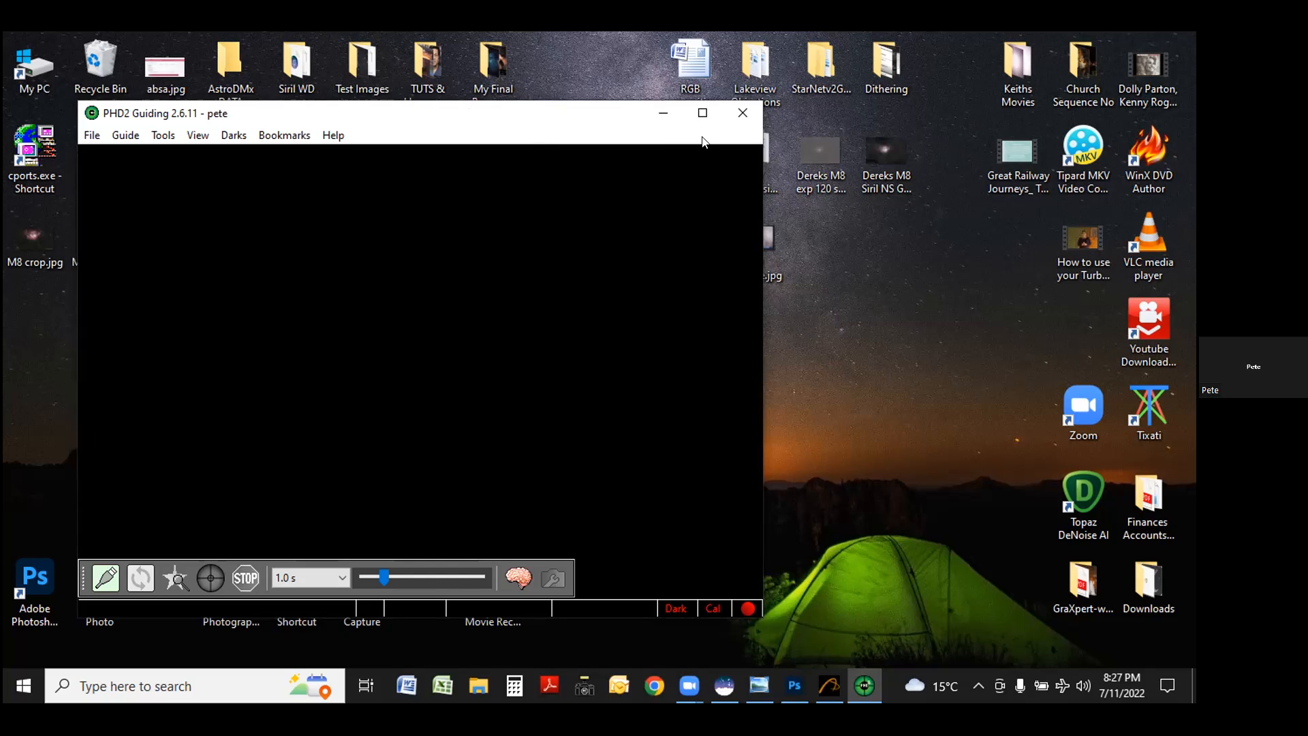
click(738, 108)
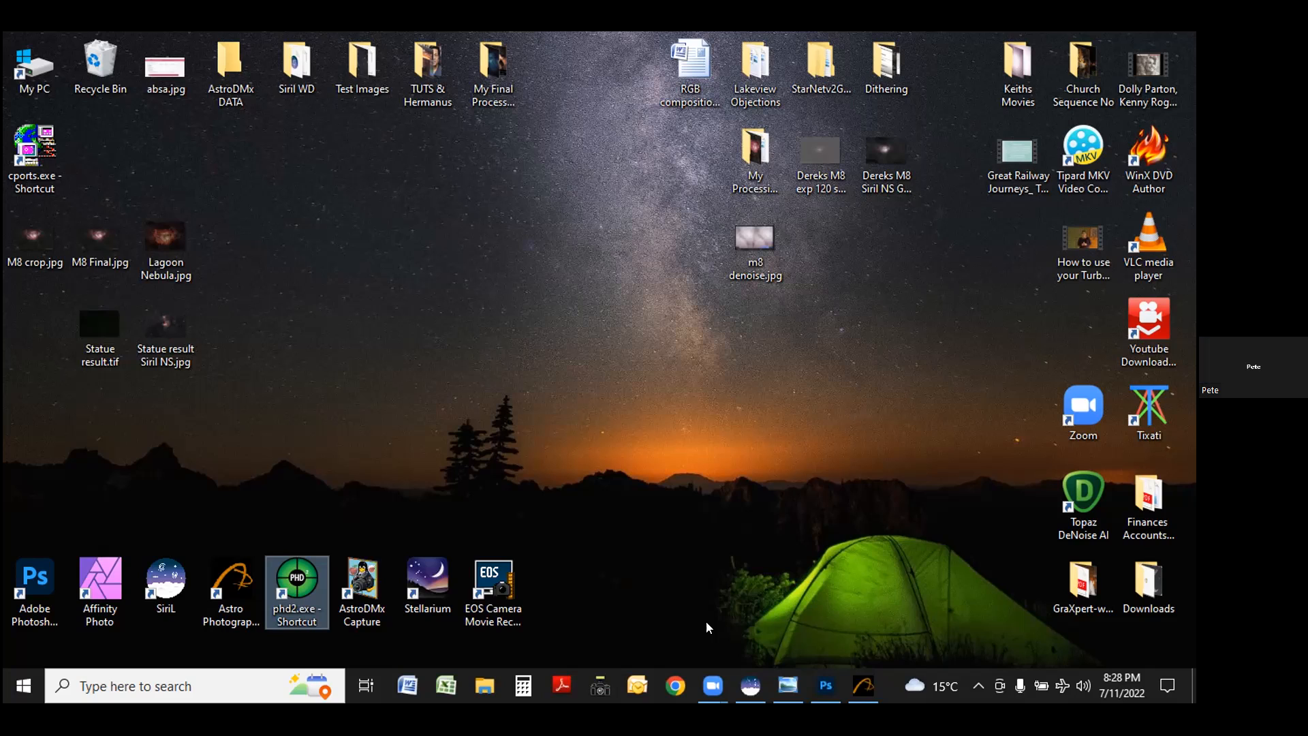
Recheck the processed M8 image in Photoshop, then view the desktop photo Lagoon Nebula.jpg and close it.
mouse_move(829, 694)
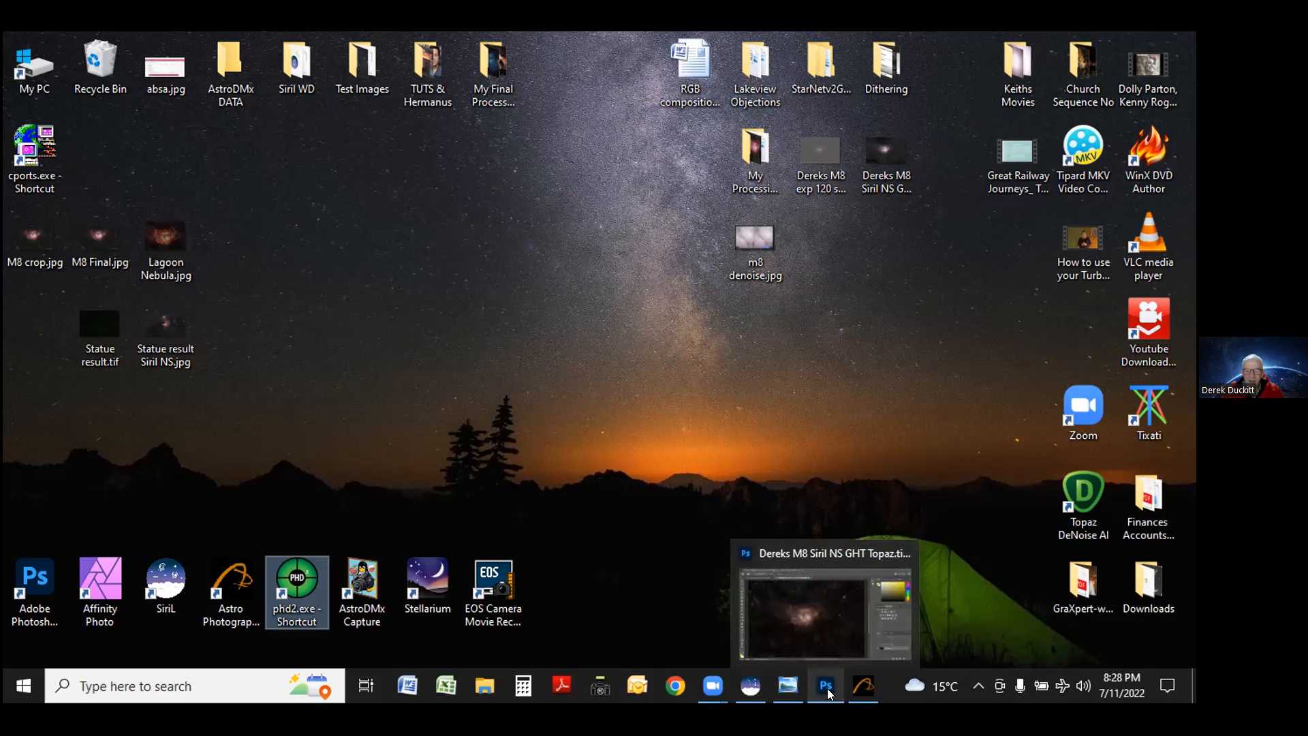
click(829, 694)
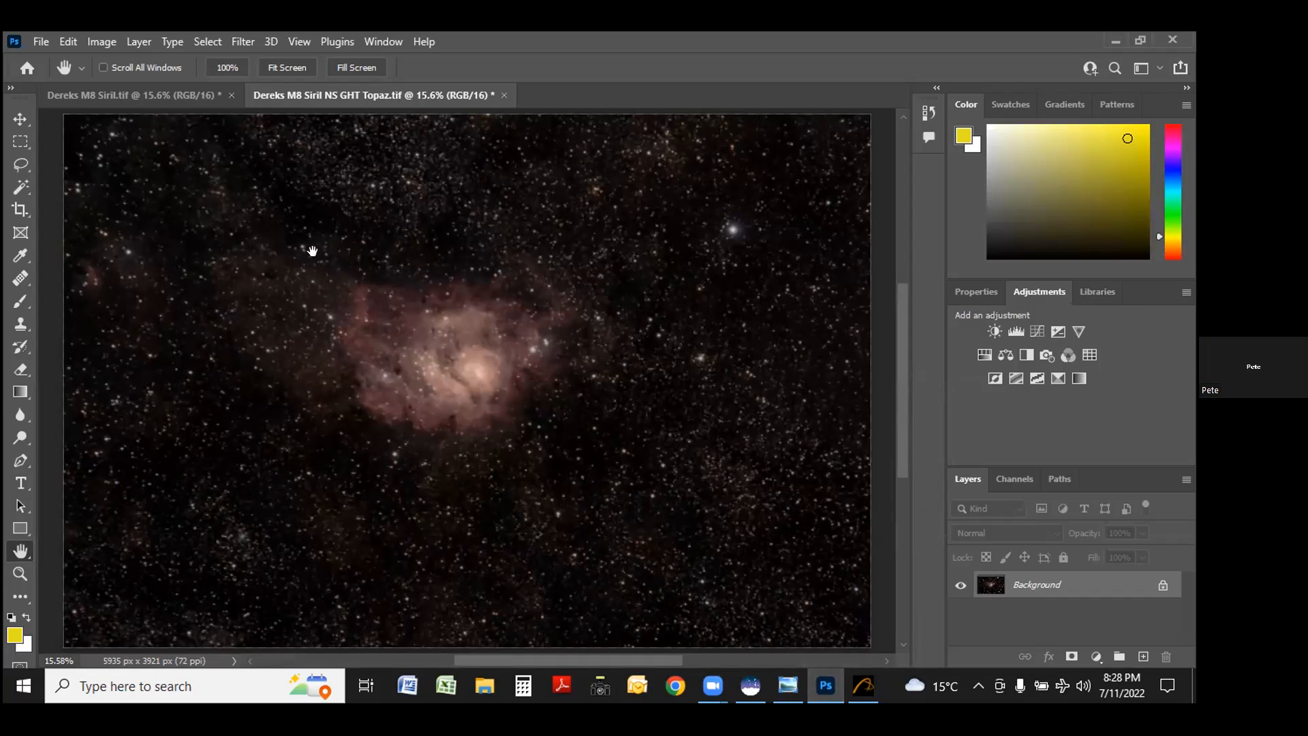
click(1114, 40)
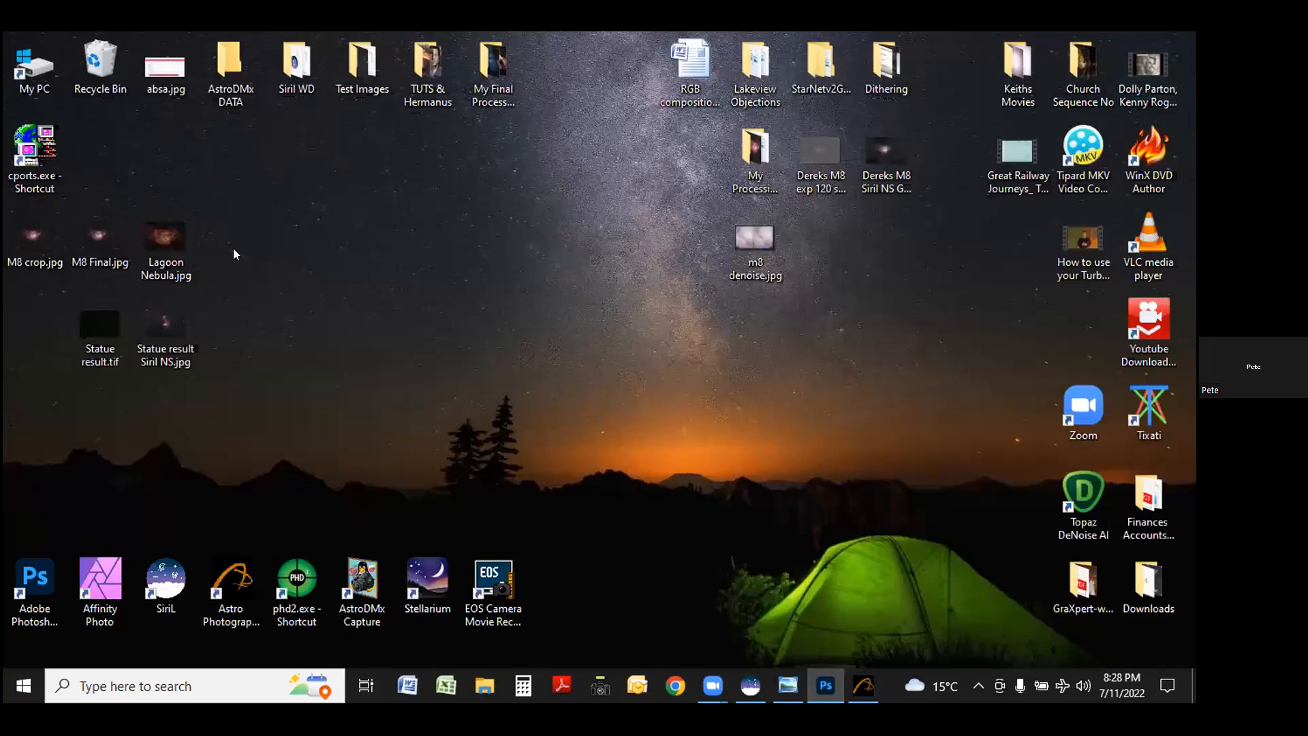
double_click(159, 235)
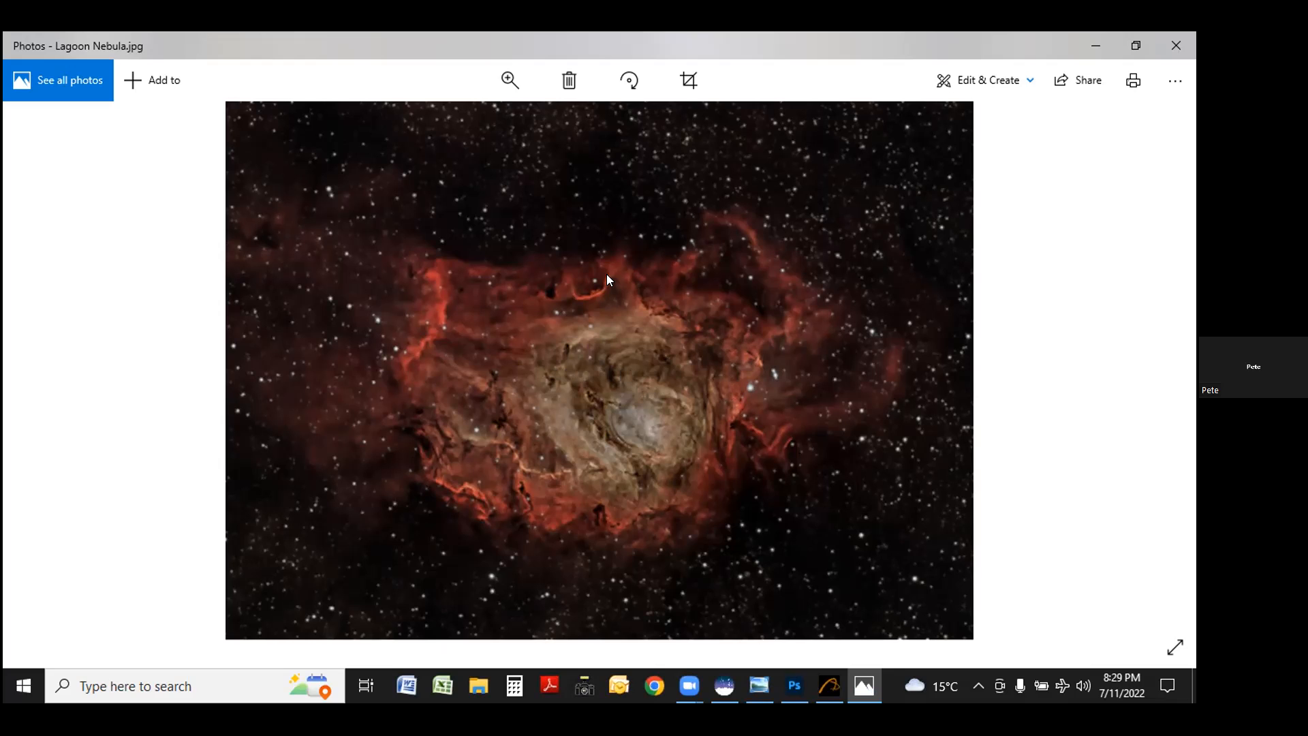
click(1166, 45)
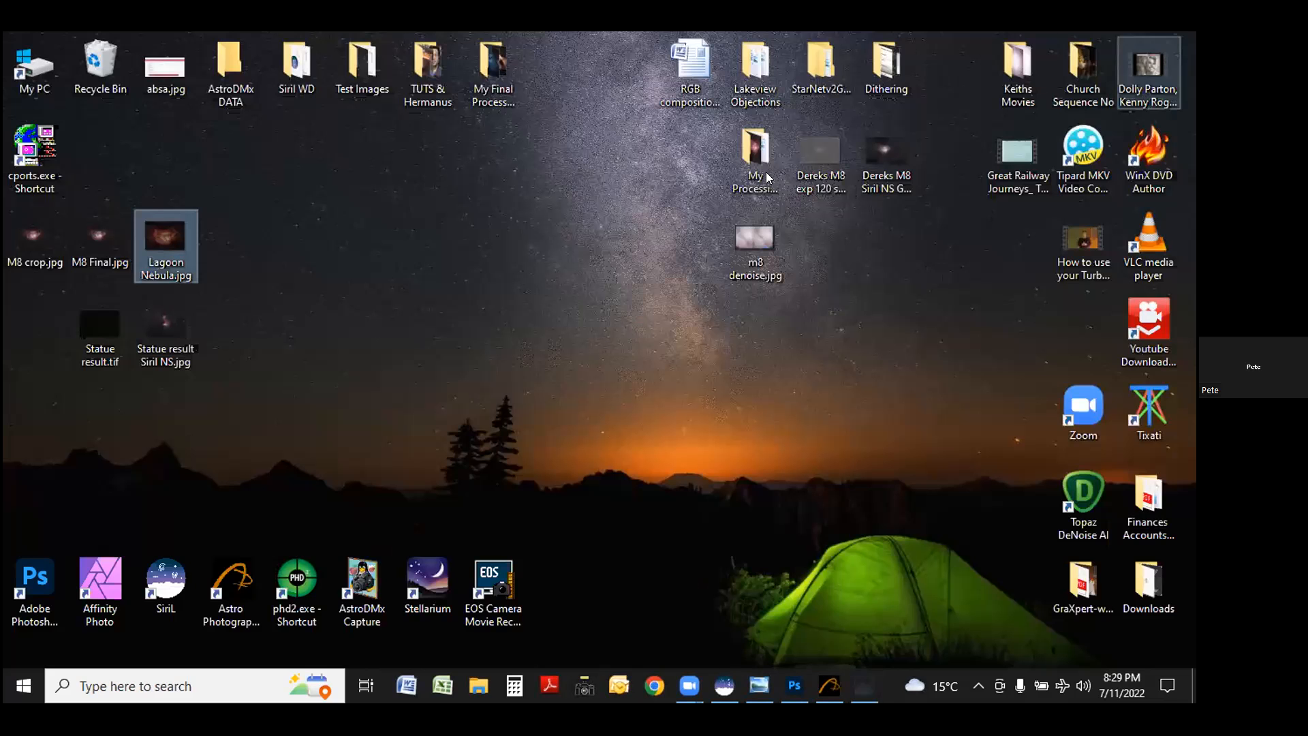
Browse the My Final Processed Images folder, view Rho Oph Nebula IC 4604a.jpg with its capture details, and close both.
click(487, 86)
double_click(488, 87)
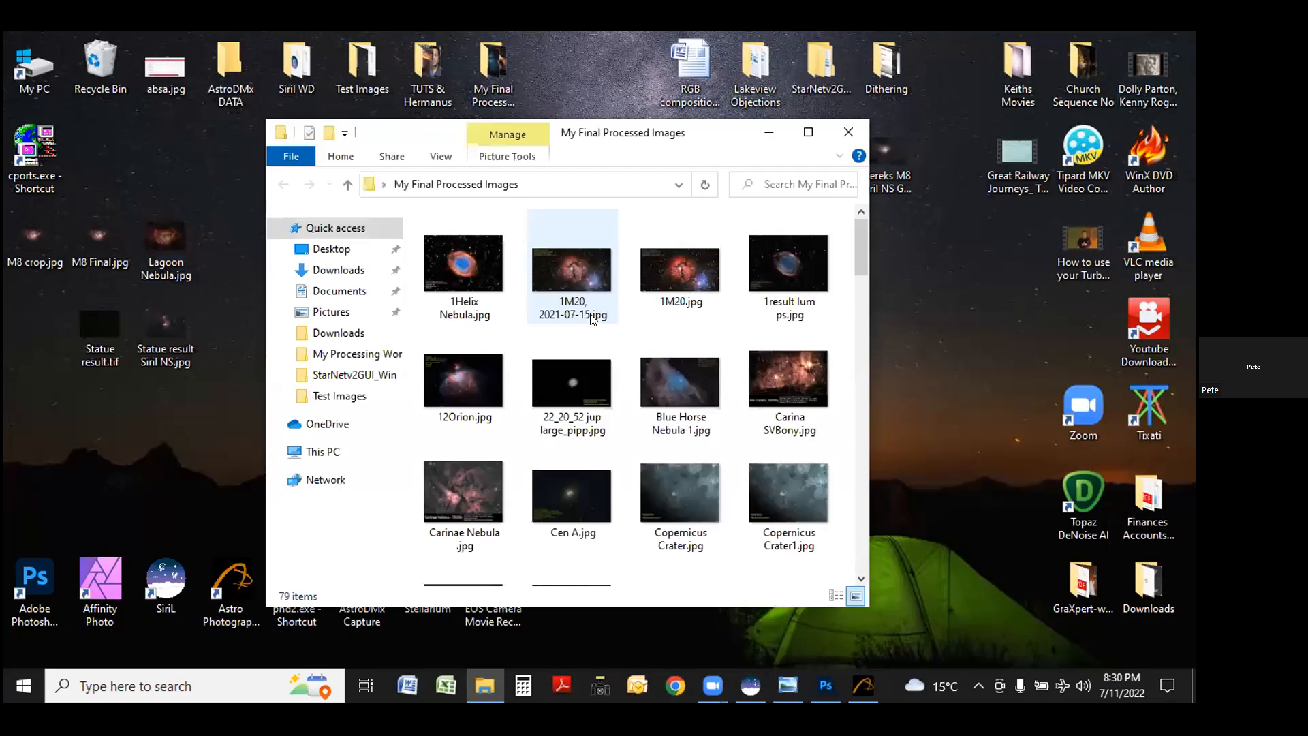
scroll(592, 320, down, 10)
scroll(592, 320, down, 5)
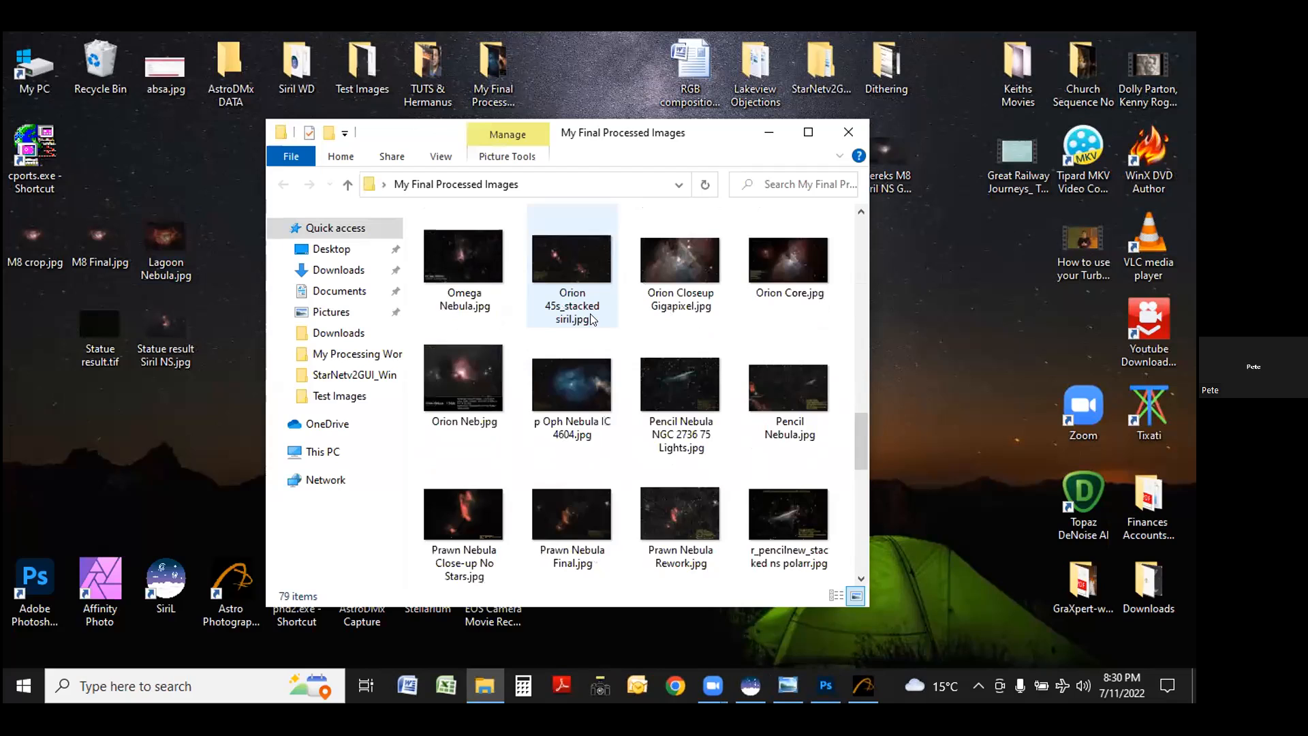
scroll(597, 374, down, 3)
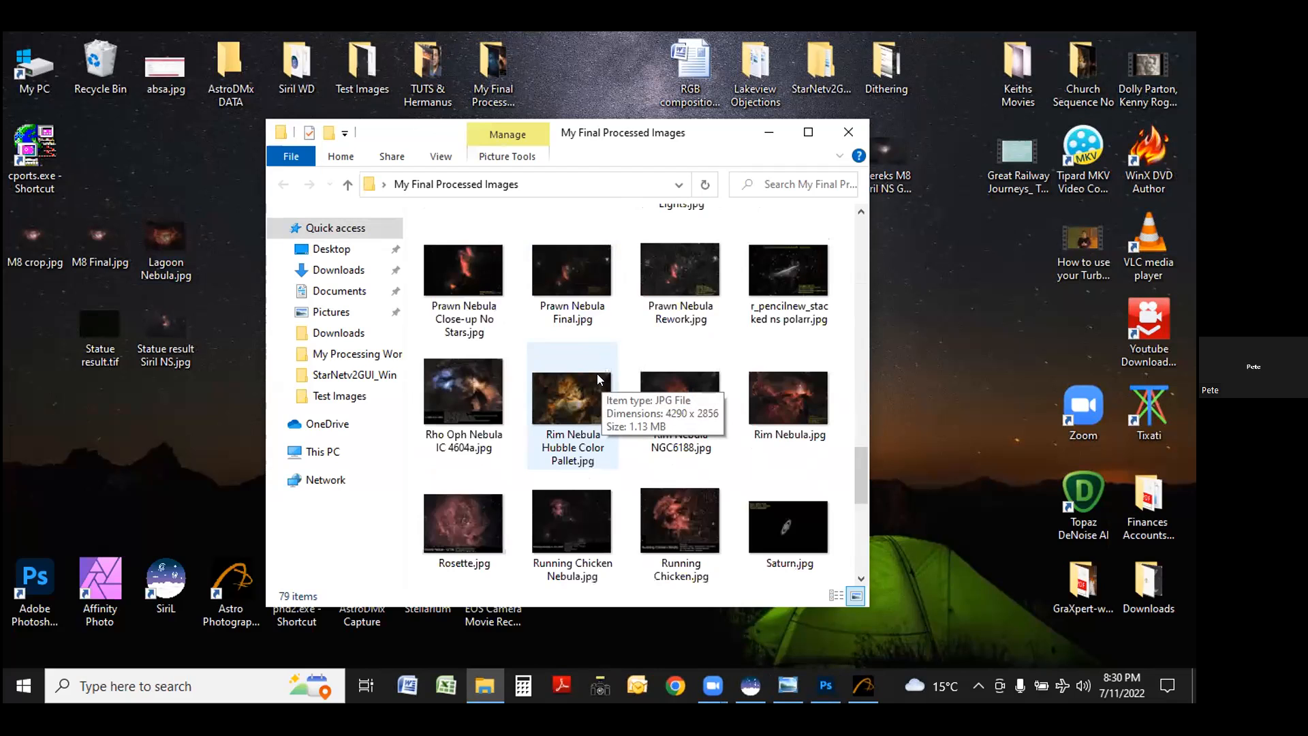
double_click(485, 385)
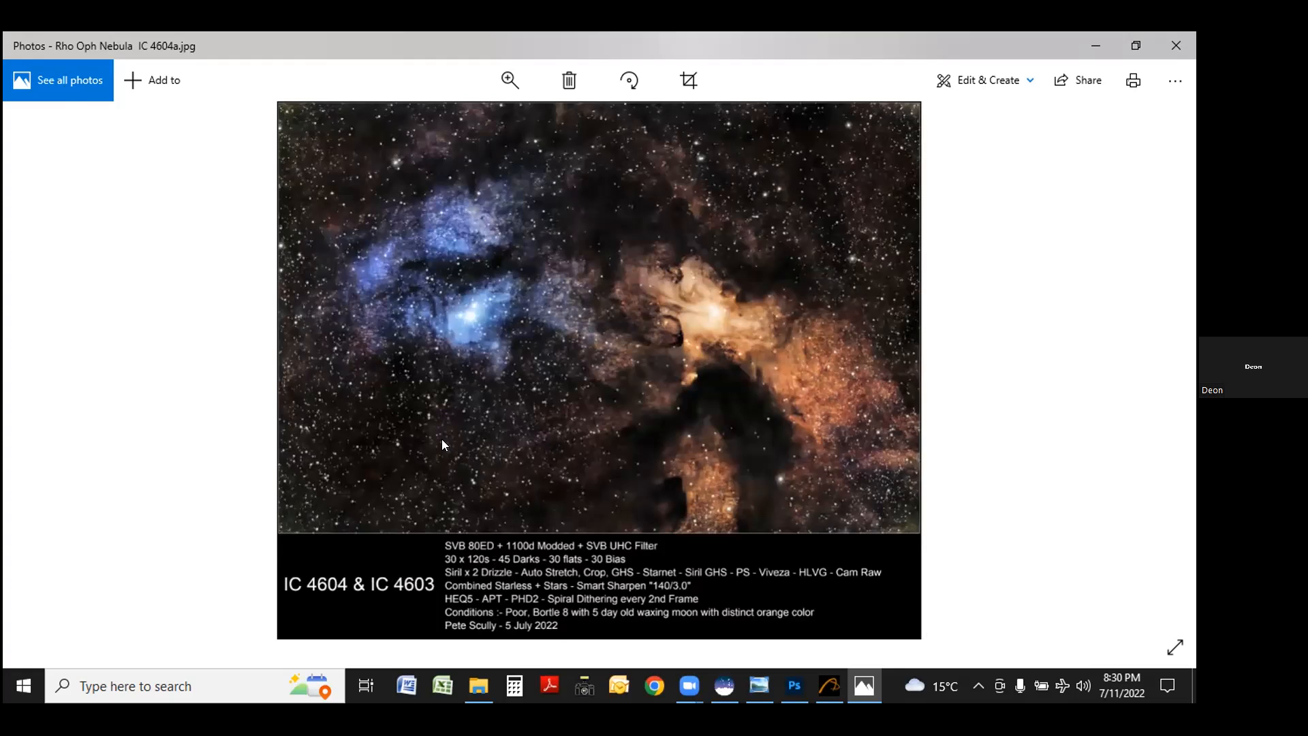
click(1170, 43)
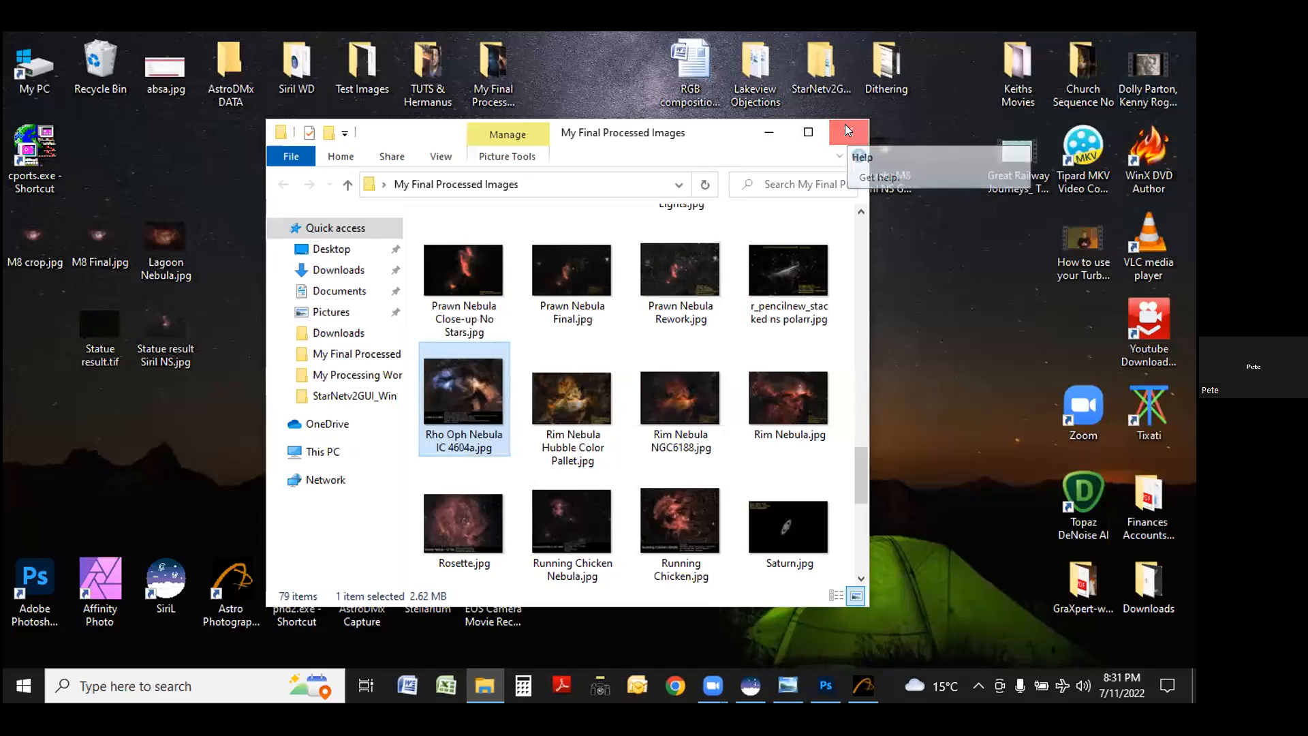
click(846, 127)
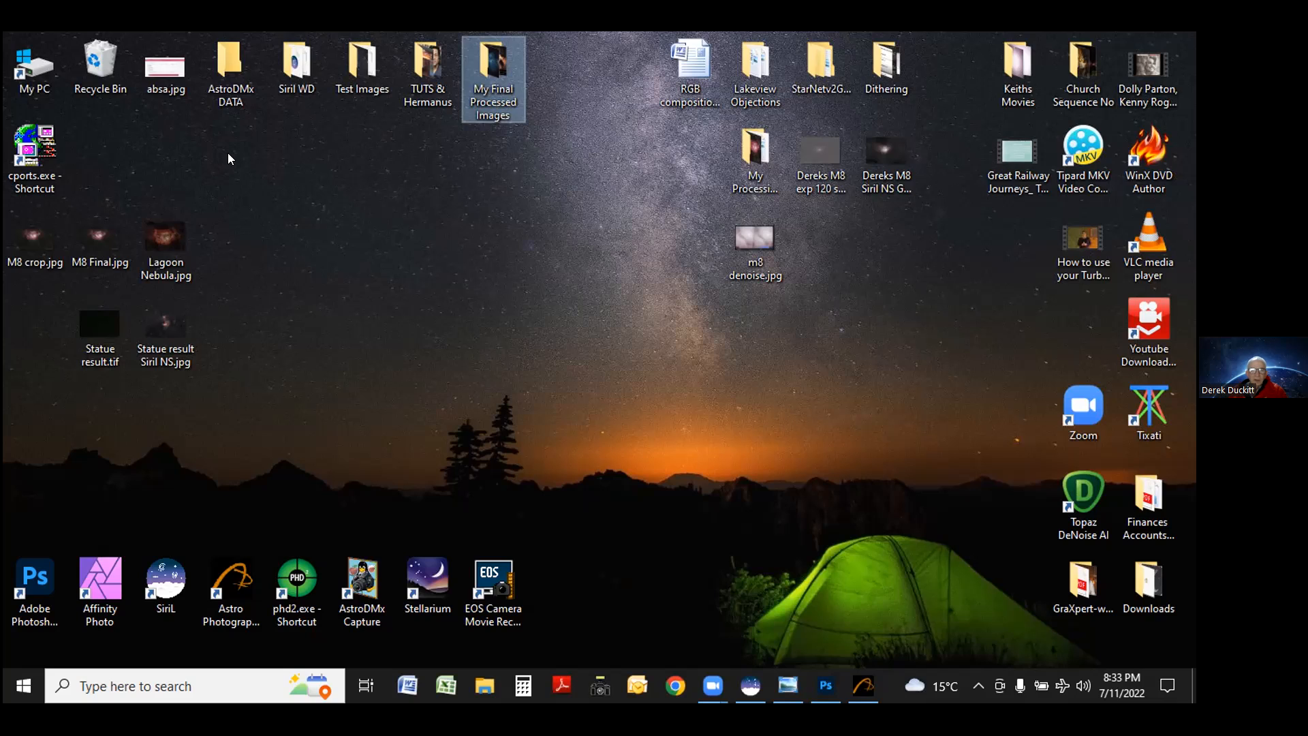
Launch AstroDMx Capture, dismiss the firewall alert, and check the format options for connecting a camera.
double_click(367, 592)
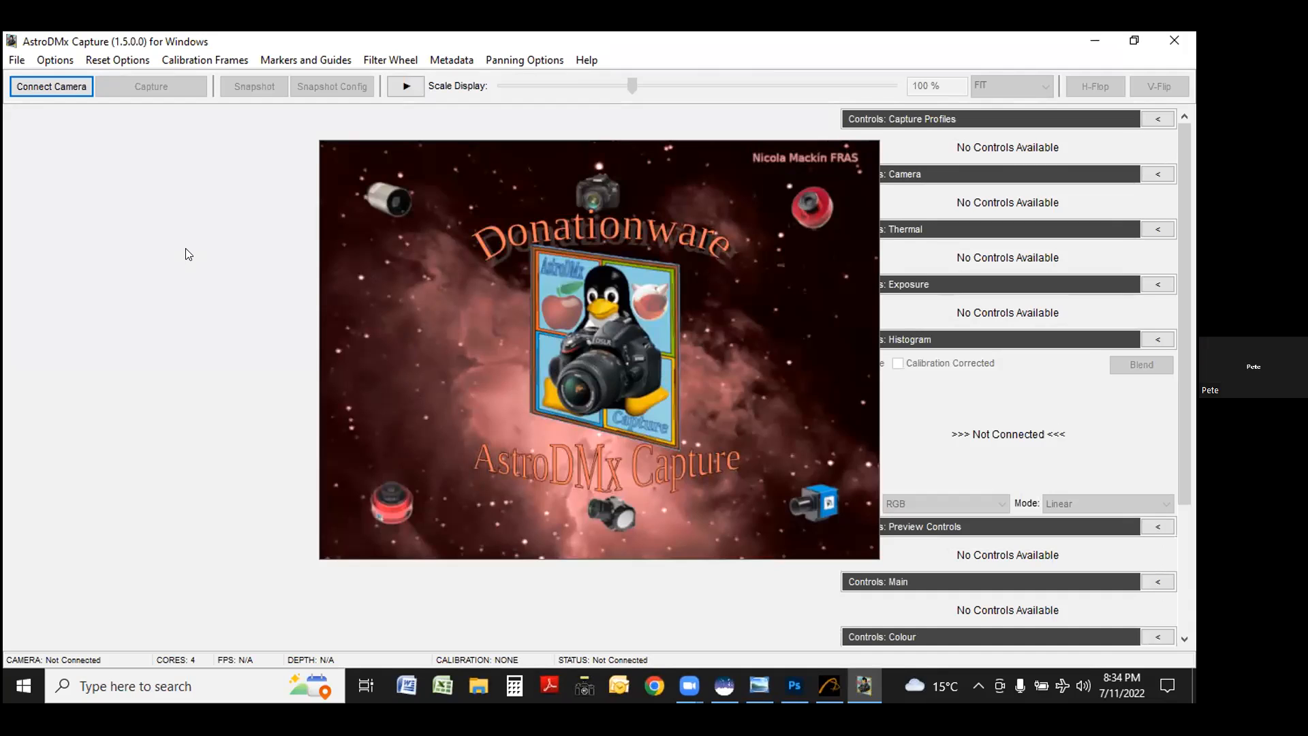
click(39, 86)
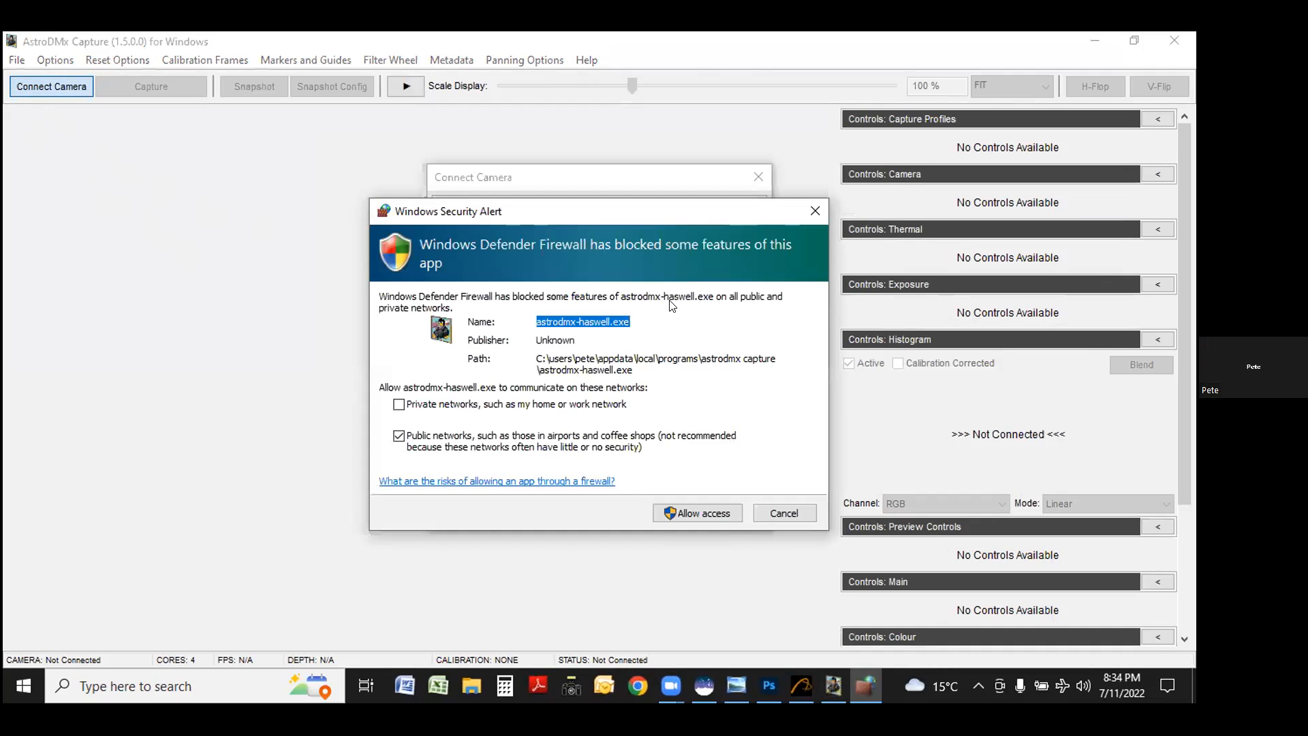
click(808, 207)
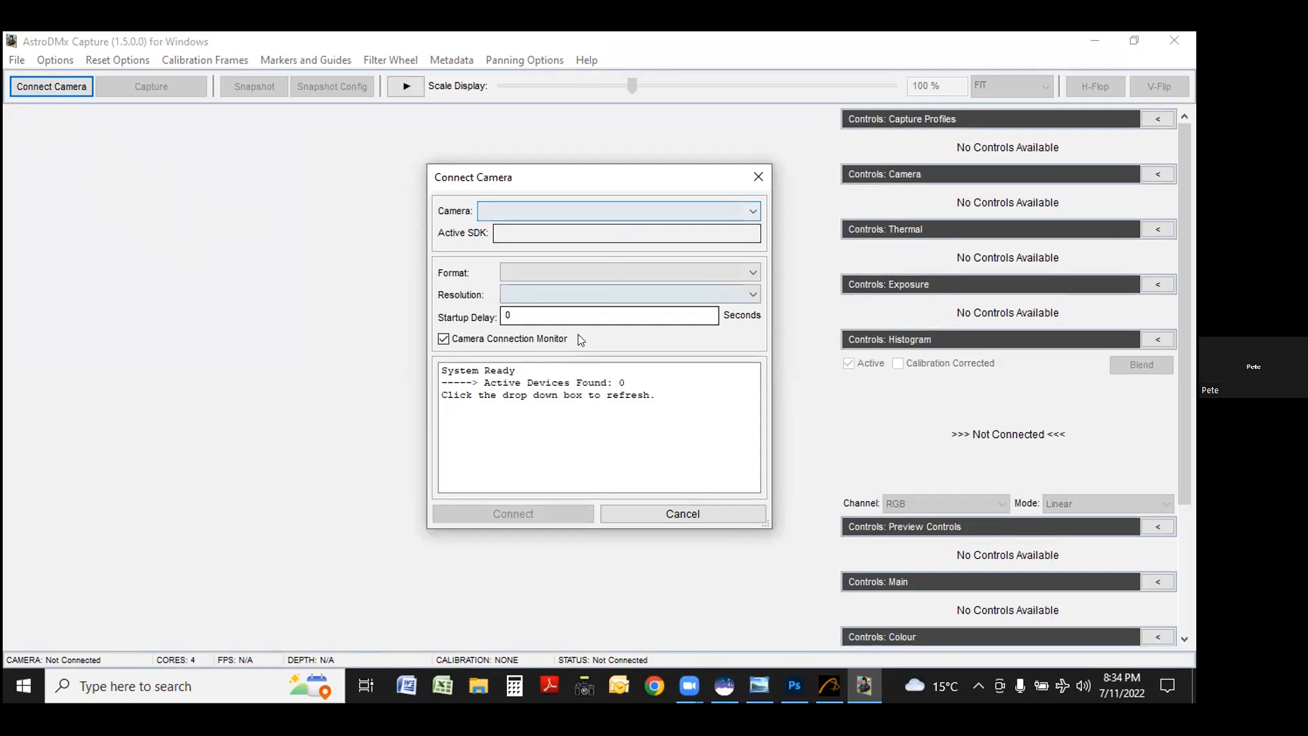
click(754, 274)
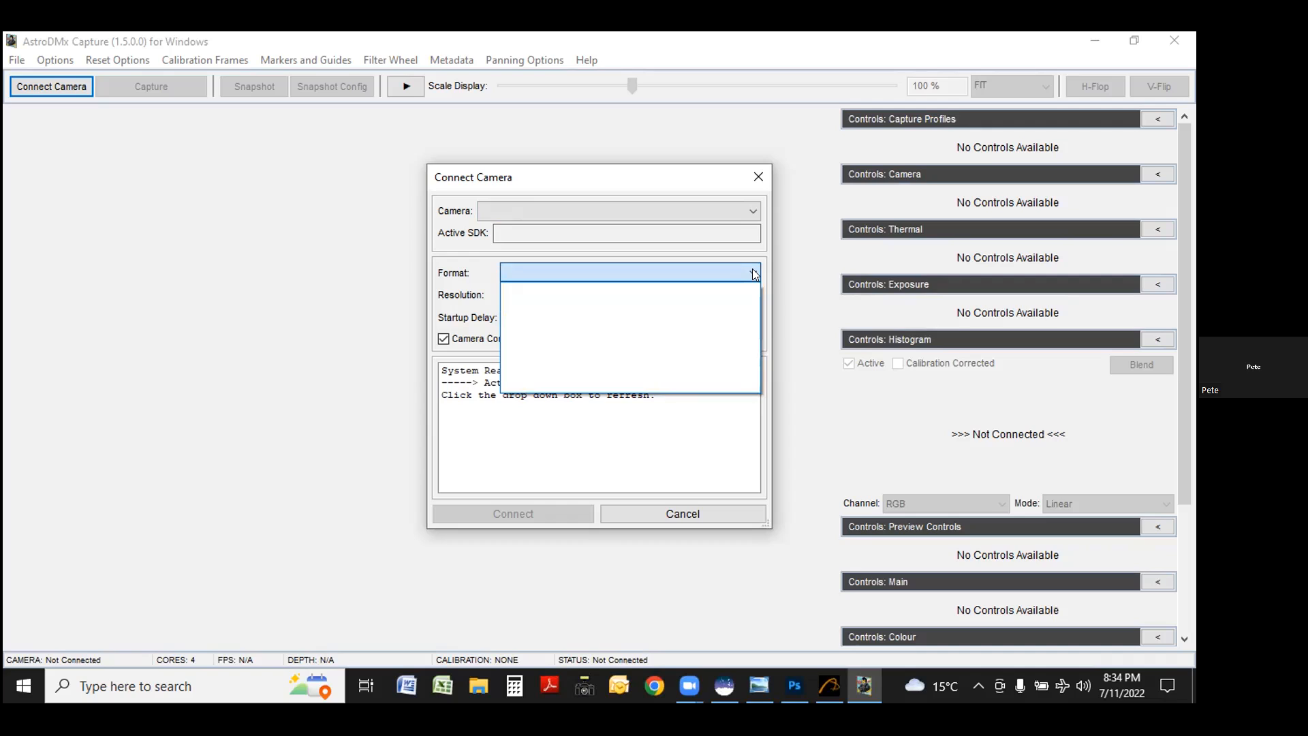
click(777, 272)
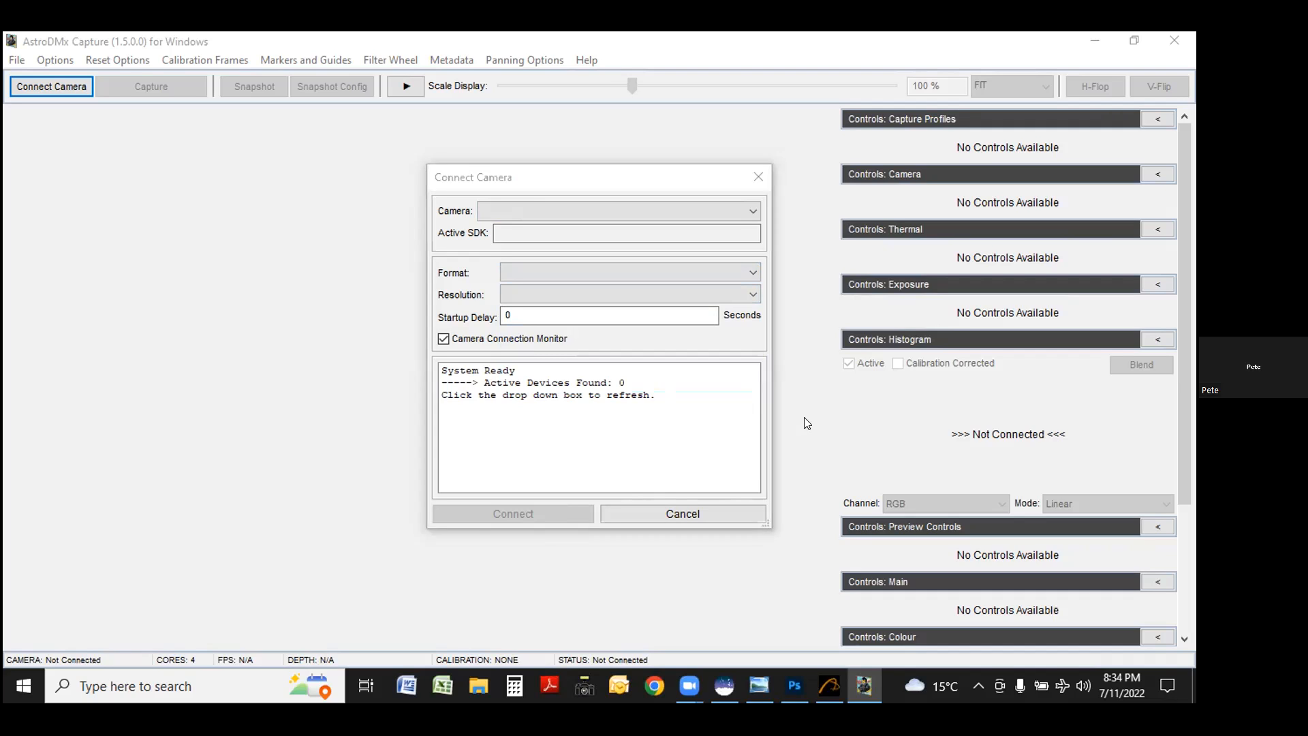
Cancel connecting a camera and close AstroDMx Capture.
click(756, 179)
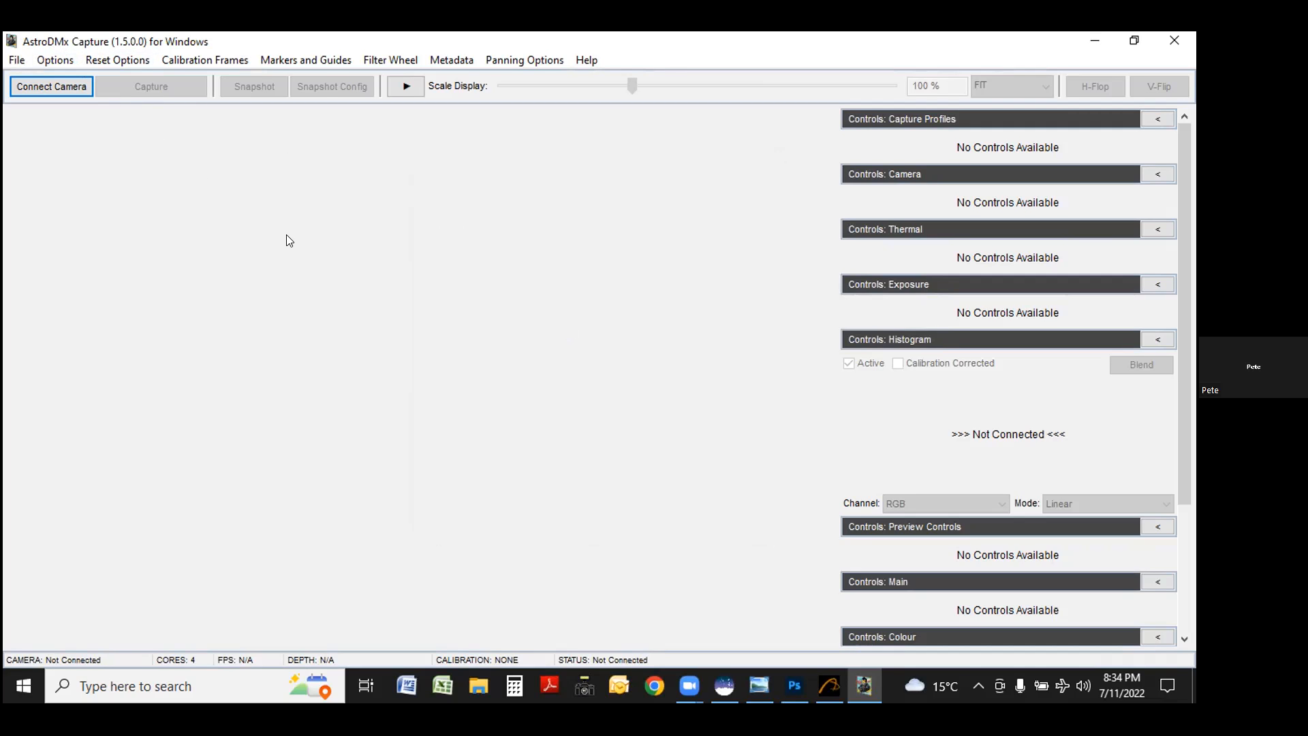
click(1169, 41)
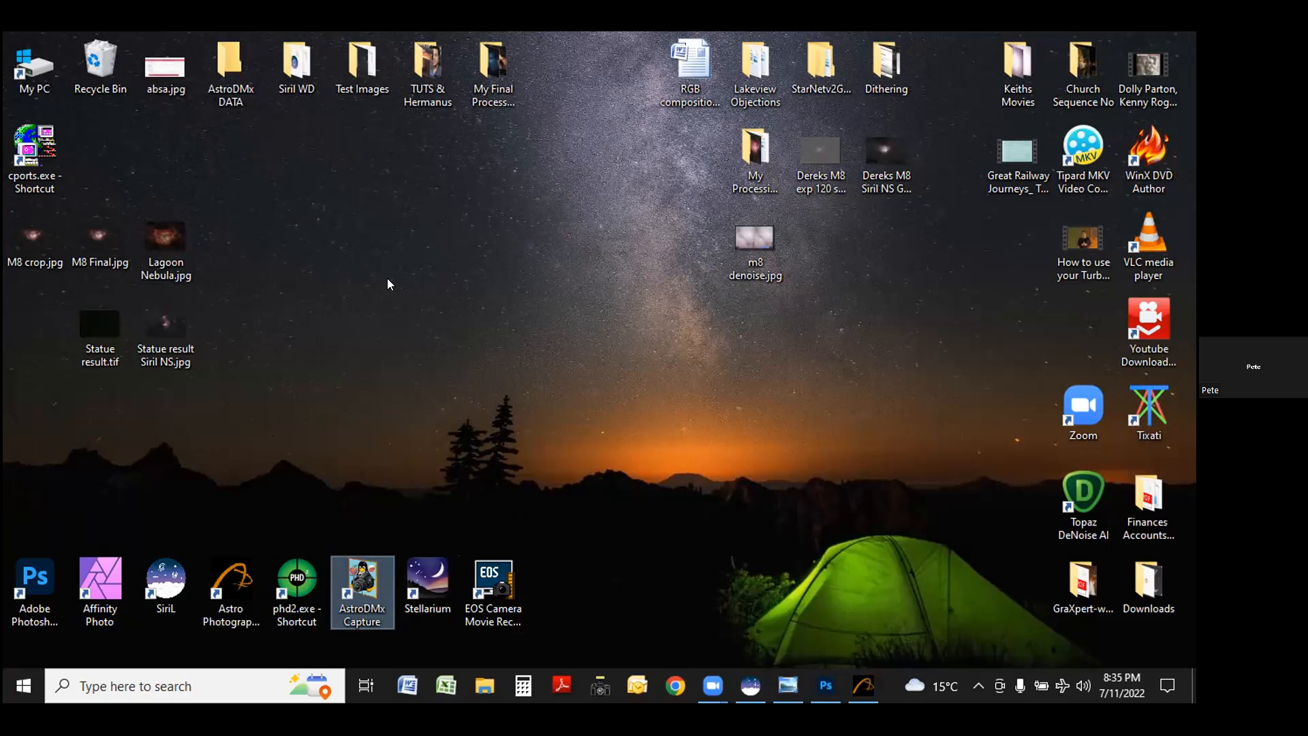
Open Chrome, search Google for sharpcap, and look over the home page of the SharpCap website.
click(677, 687)
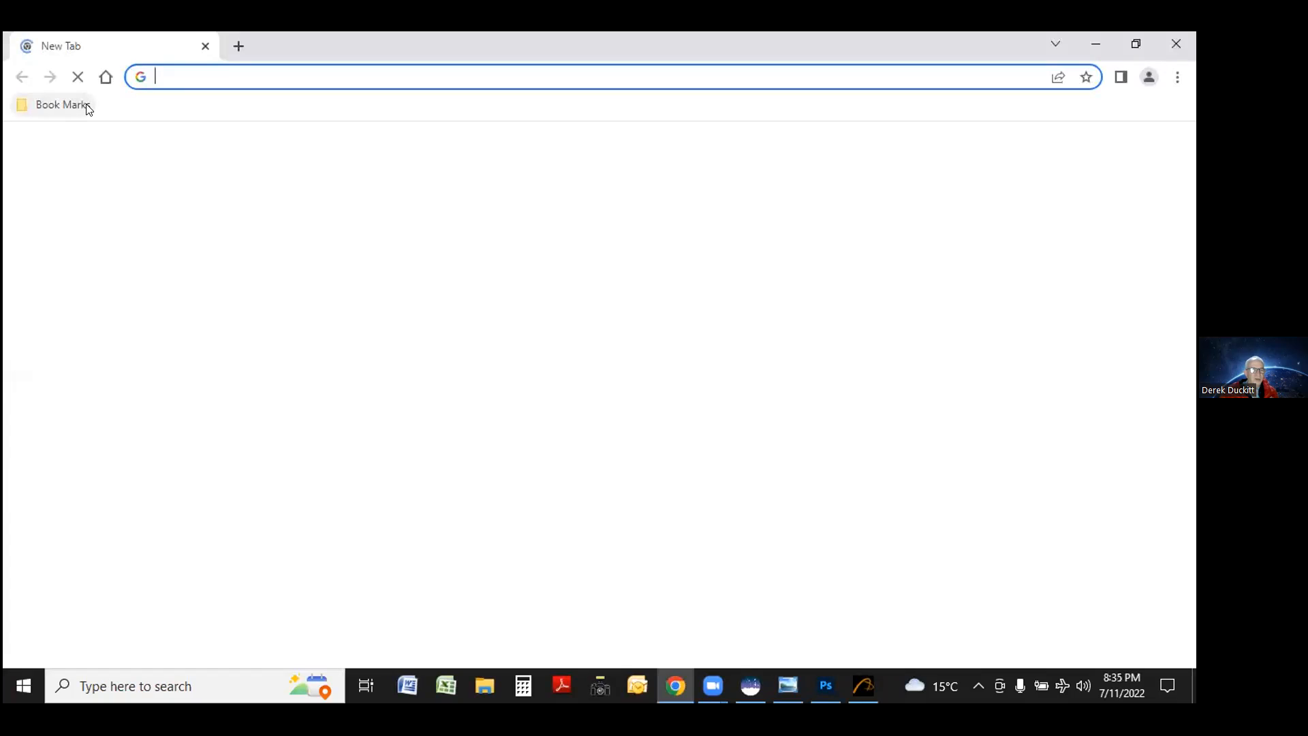
click(87, 105)
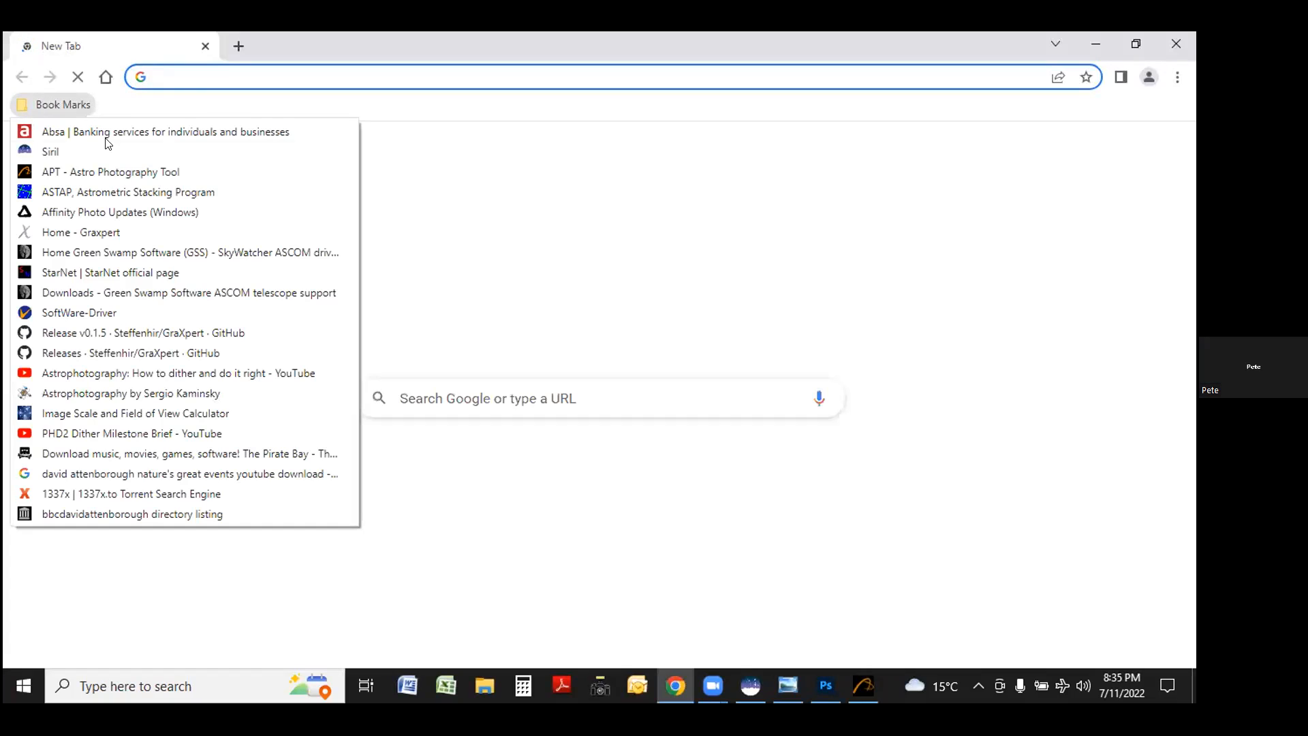
click(421, 396)
text(sha)
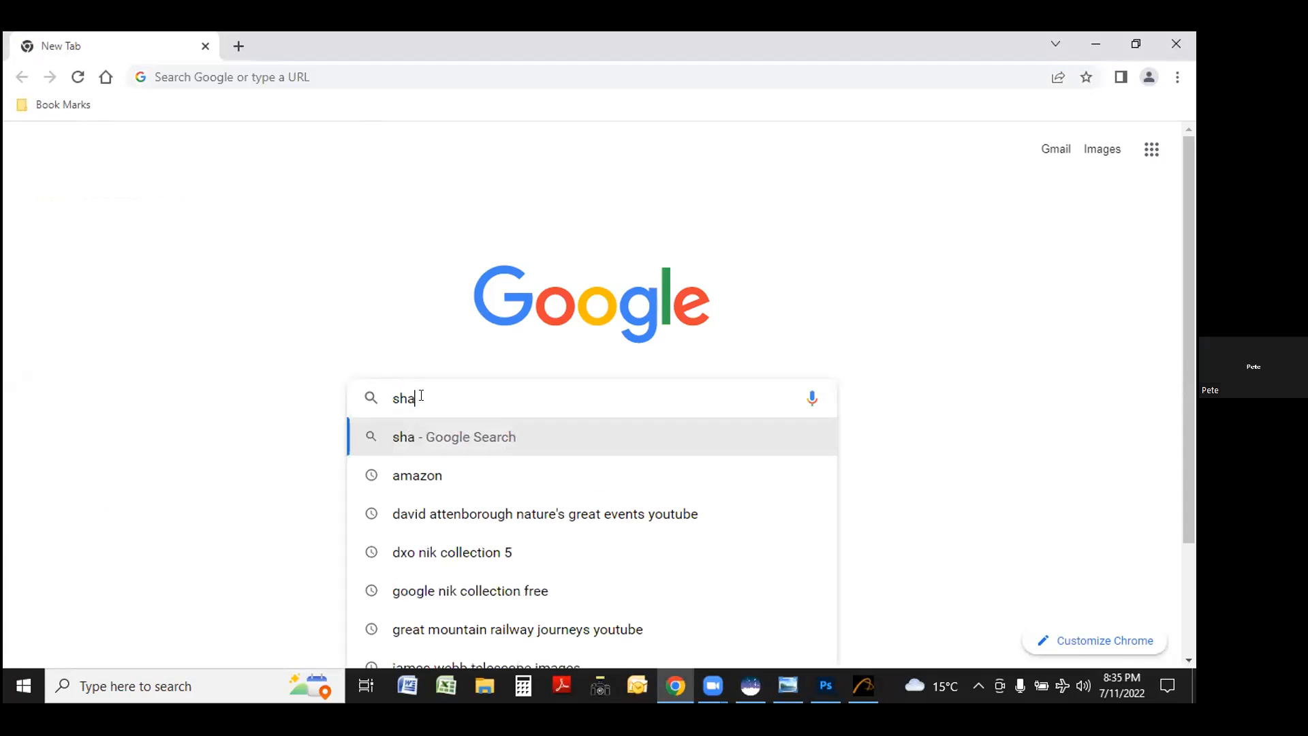
text(rpcap)
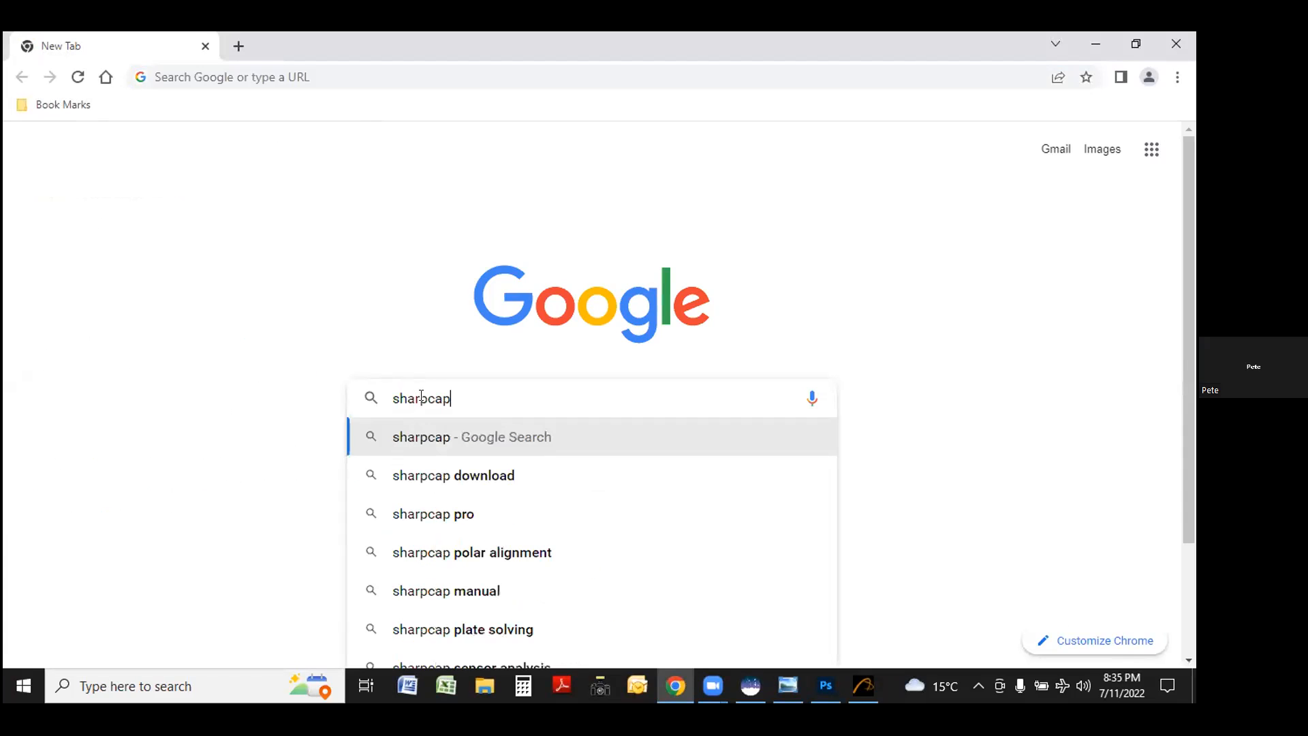
key(Return)
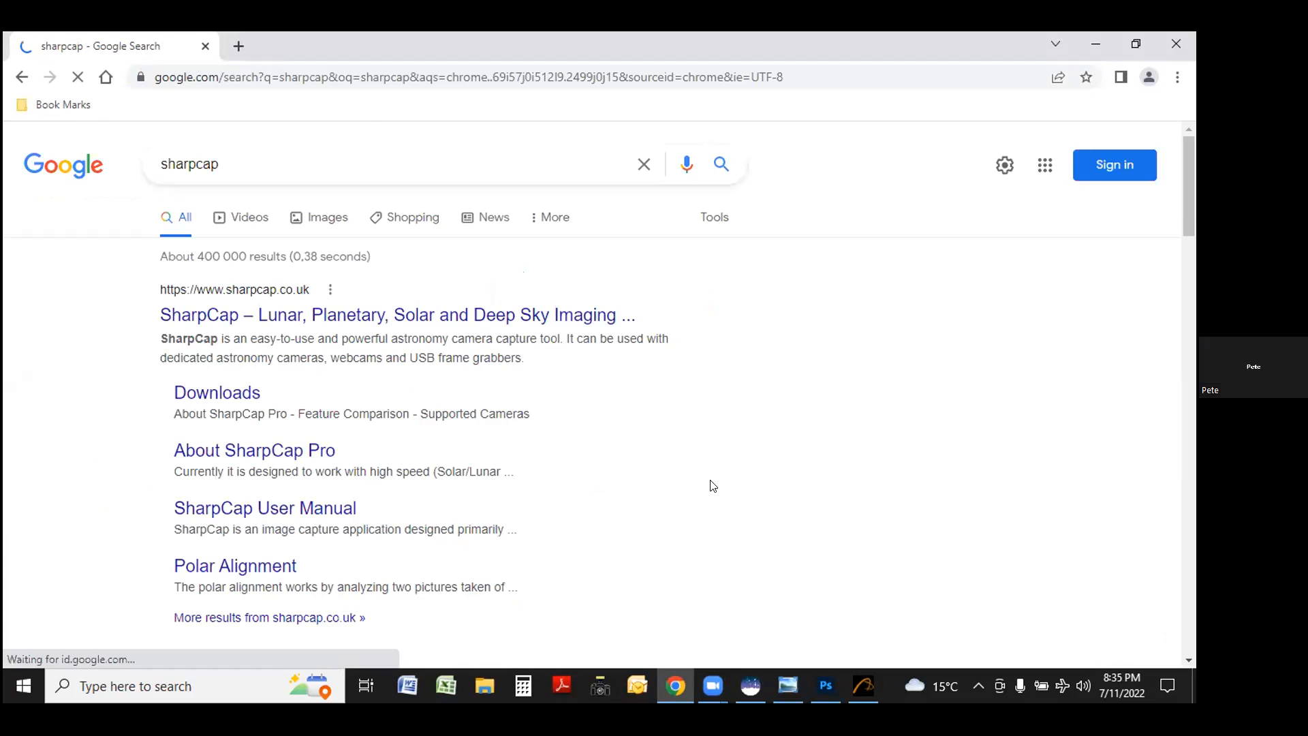
click(312, 317)
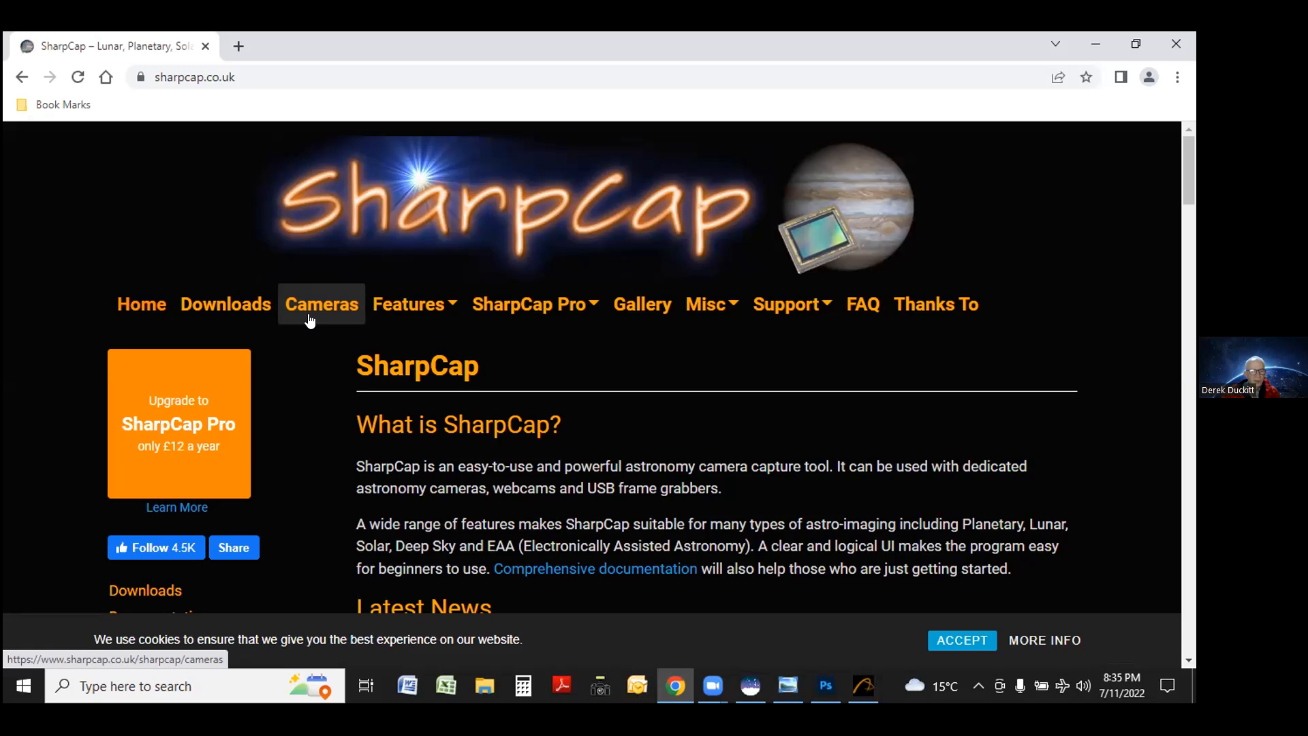
scroll(310, 316, down, 2)
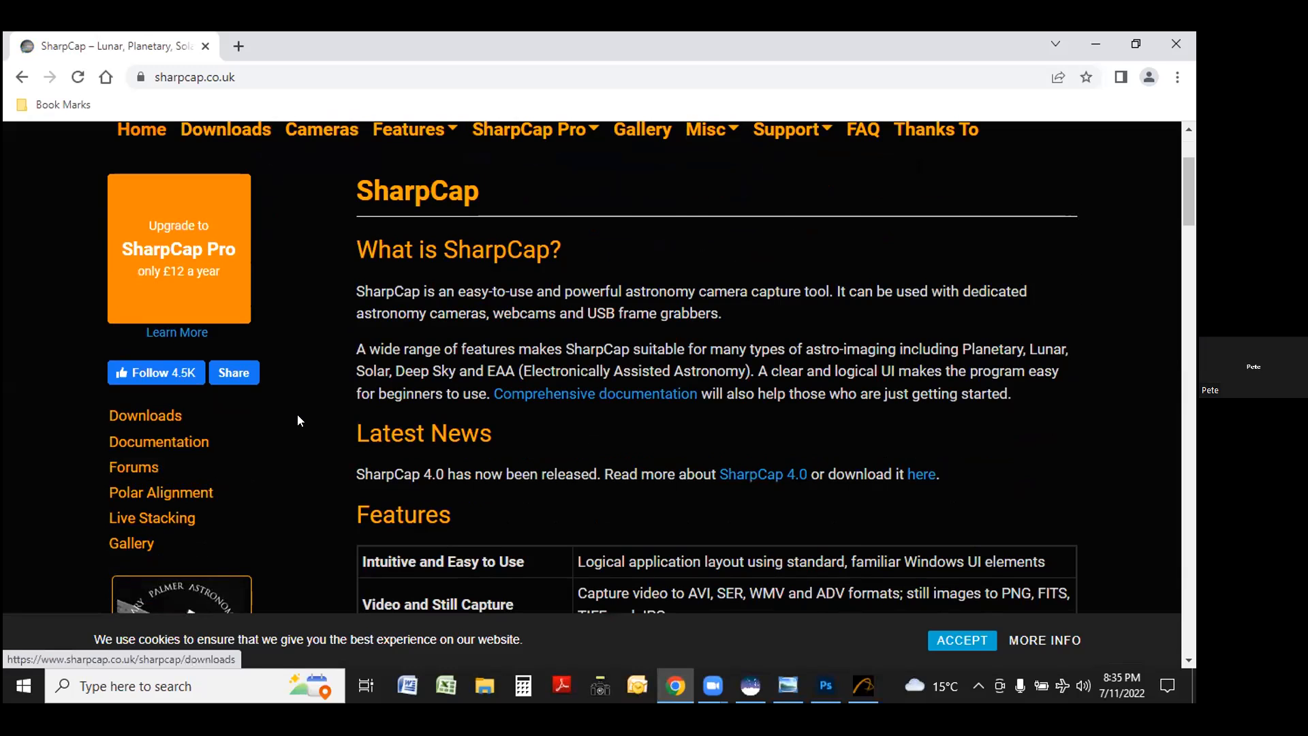
scroll(297, 413, up, 2)
Open SharpCap's supported cameras page and look through the listed camera brands.
click(307, 308)
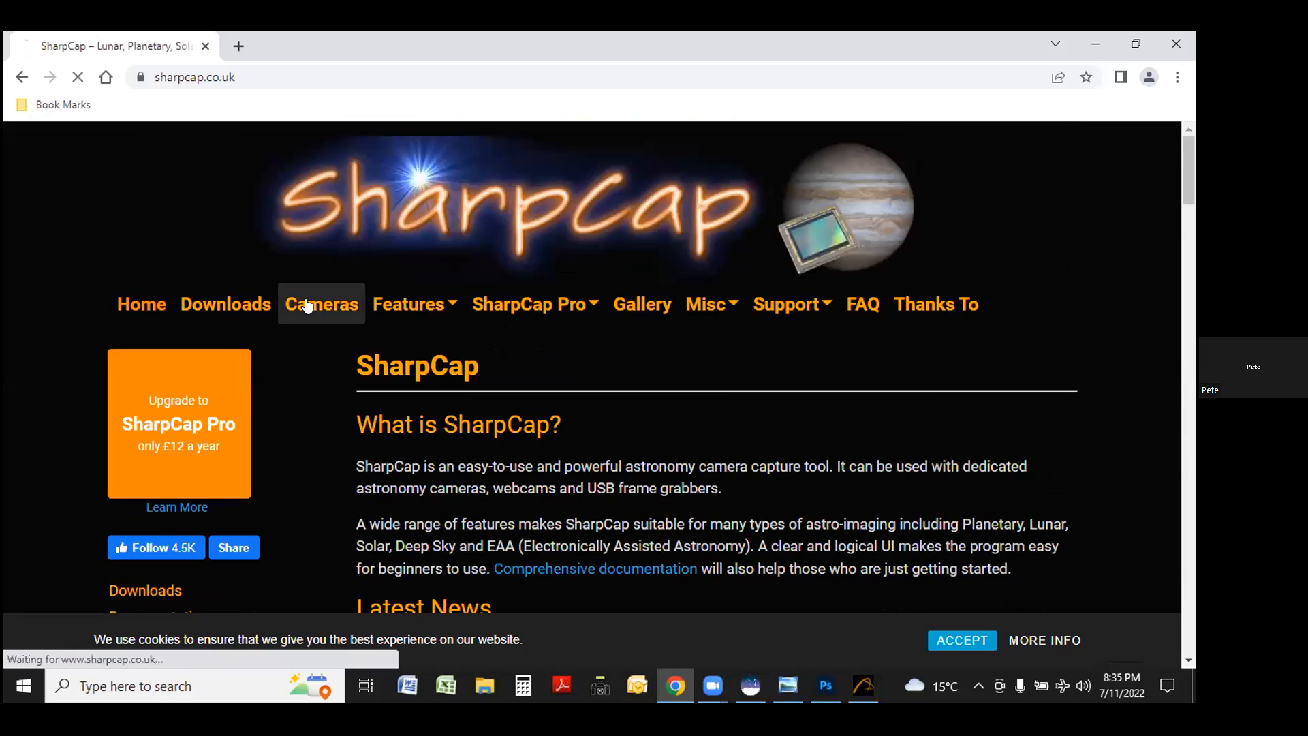
scroll(306, 310, down, 2)
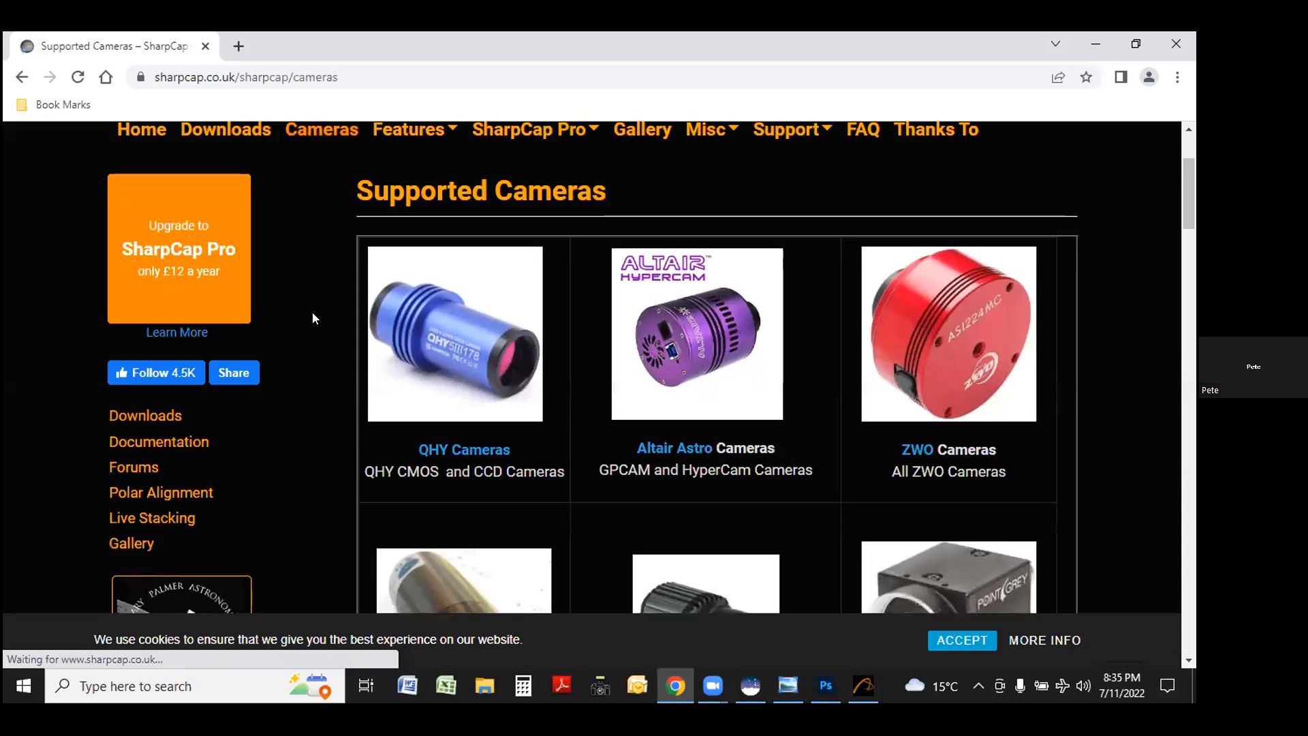
scroll(314, 329, down, 3)
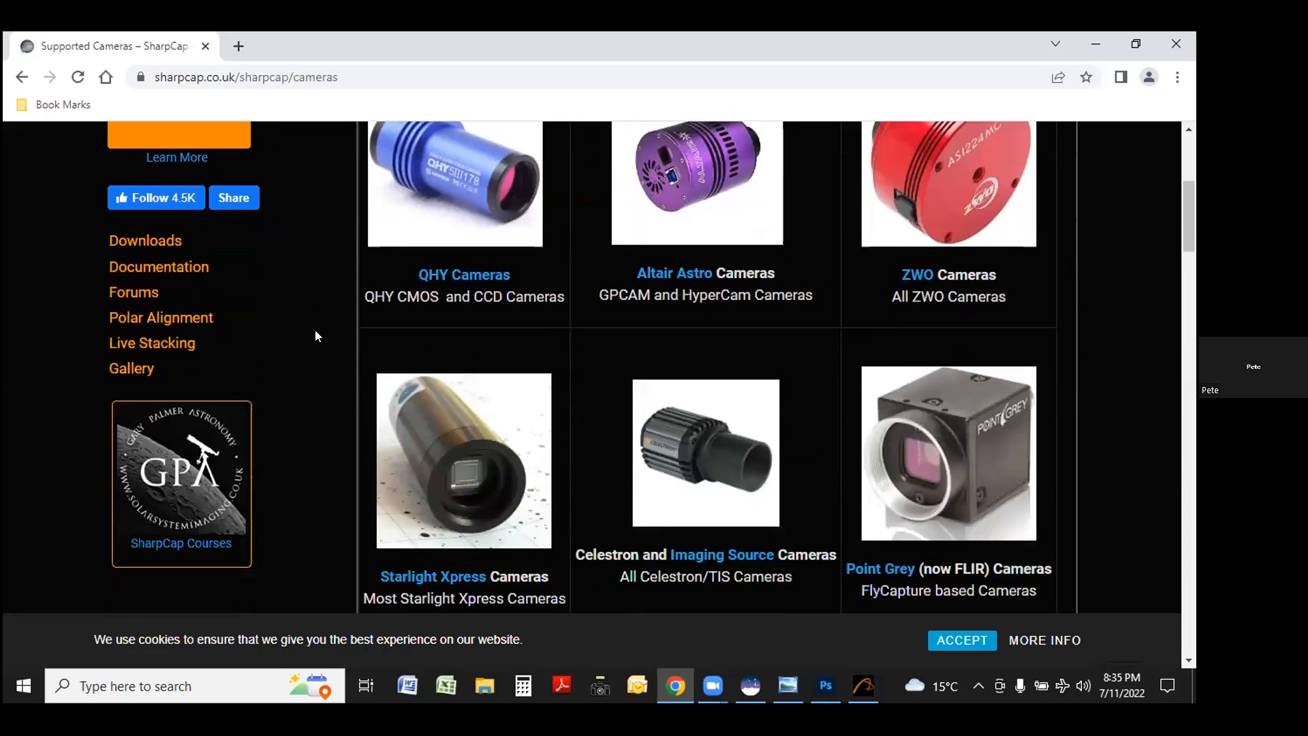
scroll(315, 329, down, 4)
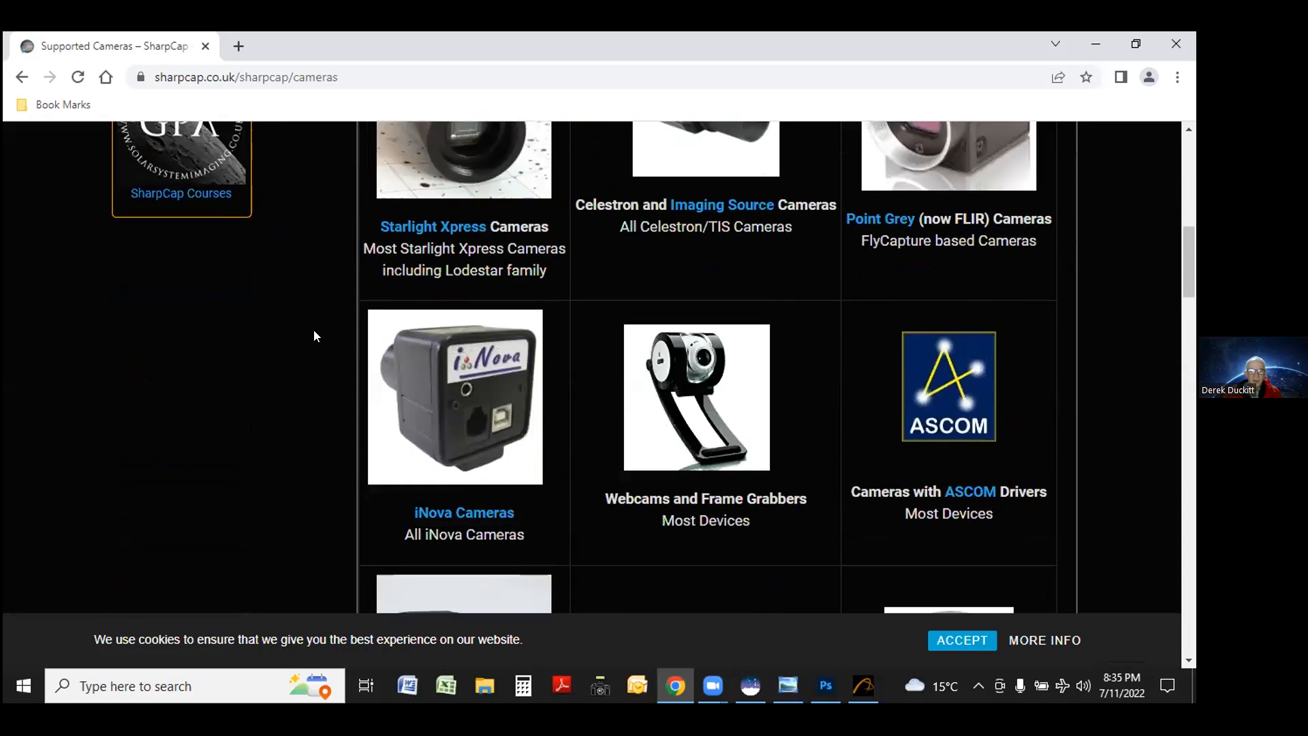
scroll(313, 330, down, 3)
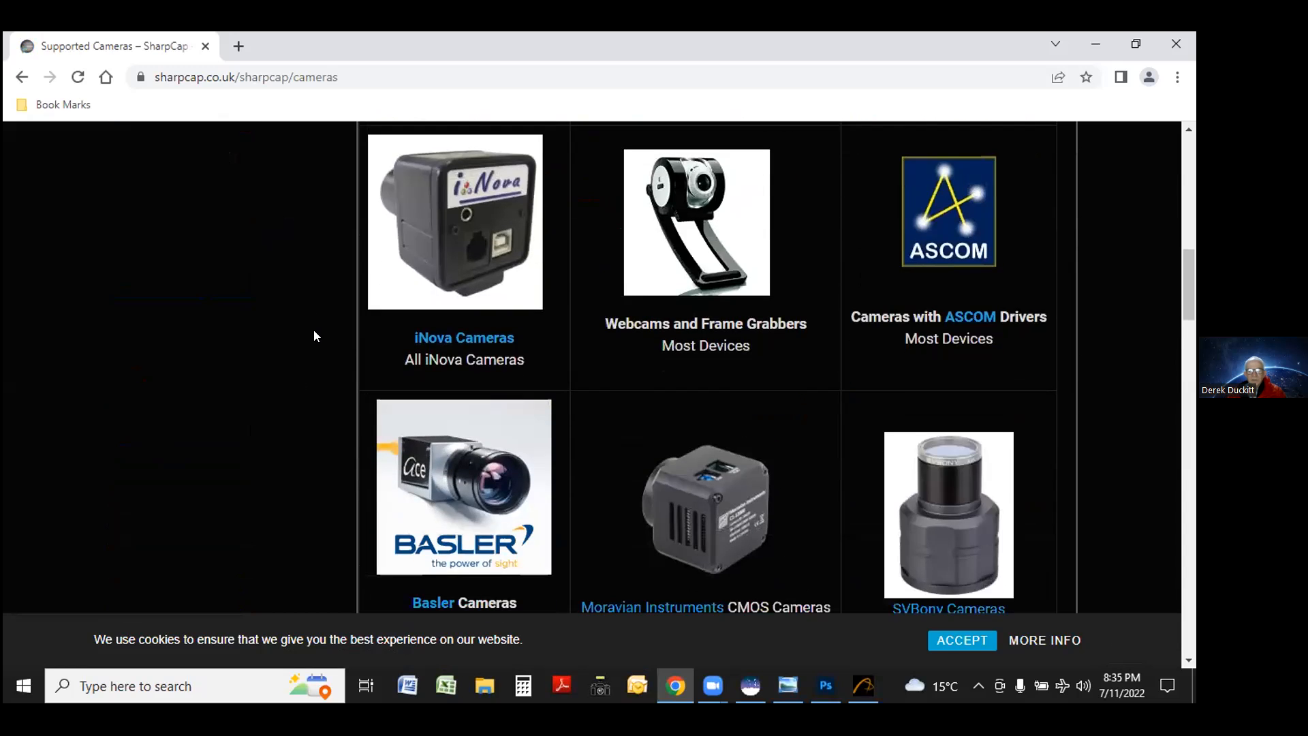
scroll(314, 330, down, 5)
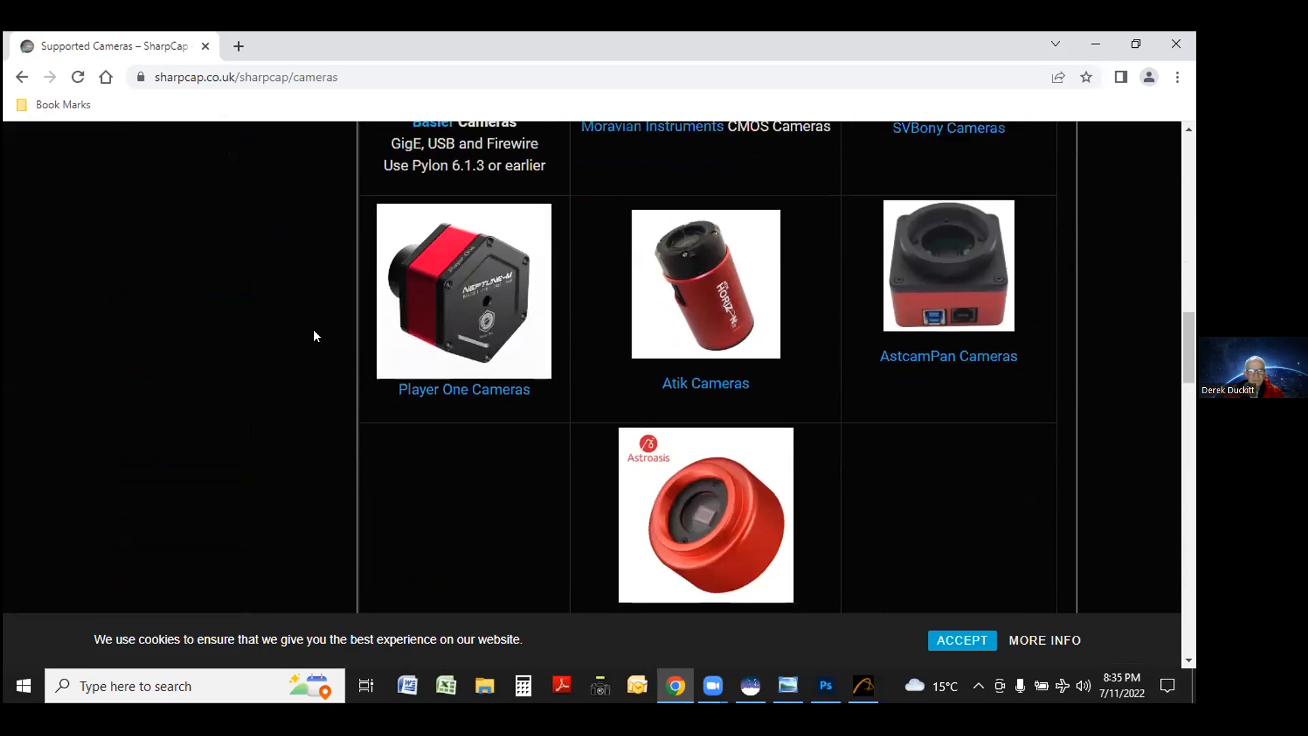
scroll(314, 330, down, 1)
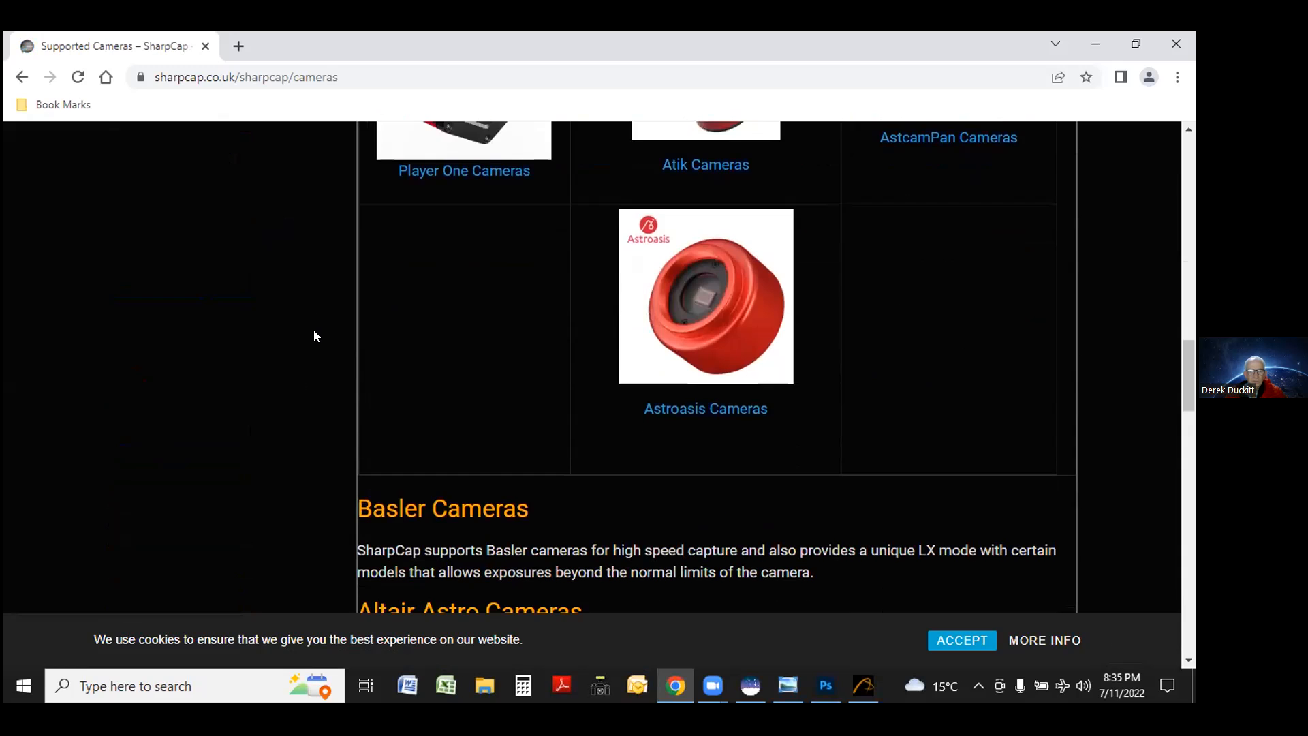
scroll(313, 330, up, 2)
scroll(313, 330, up, 1)
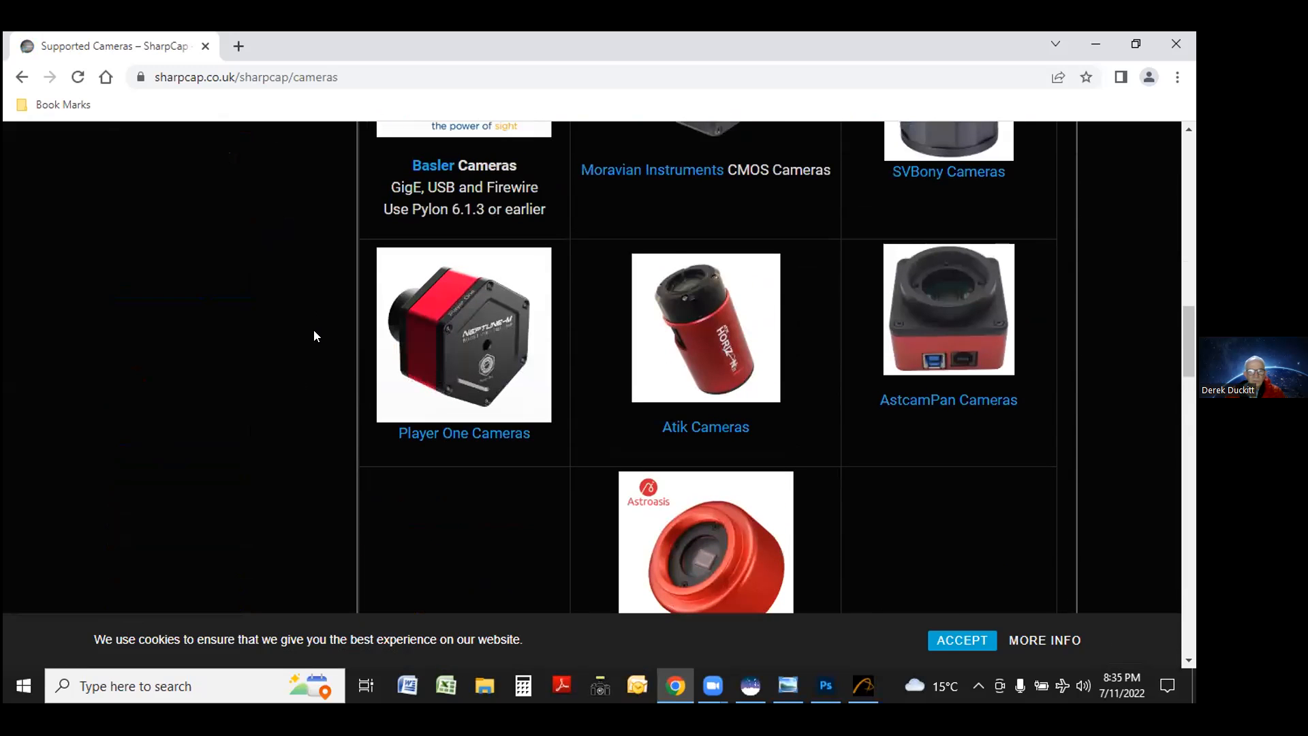
scroll(313, 330, up, 1)
scroll(314, 335, up, 4)
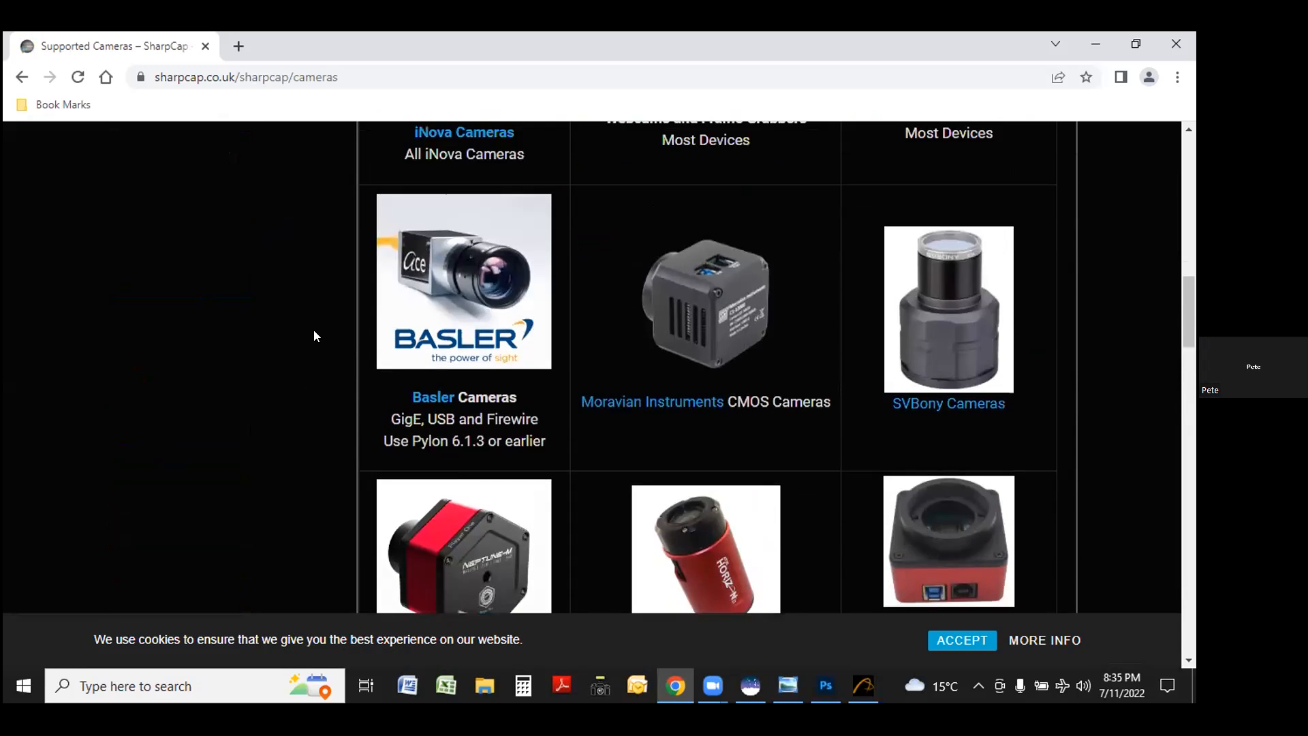
scroll(313, 336, up, 2)
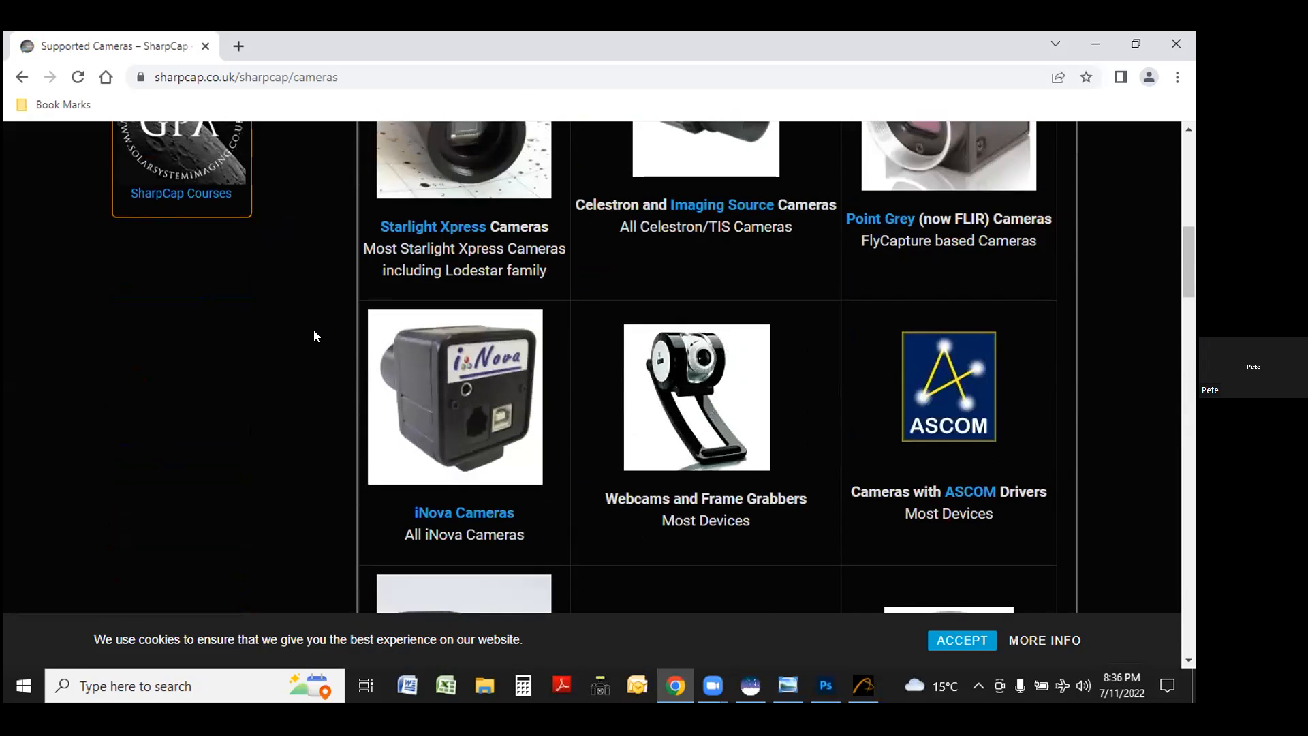
scroll(314, 331, up, 6)
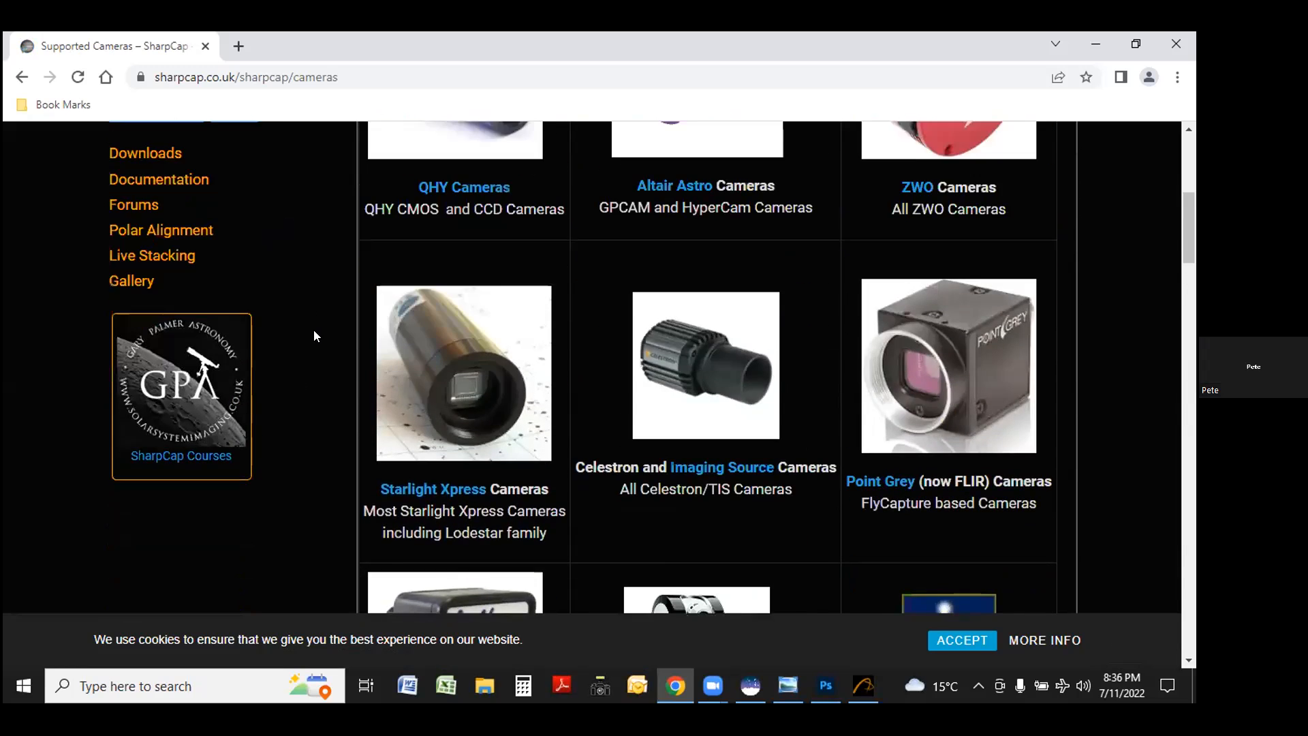
scroll(313, 335, up, 3)
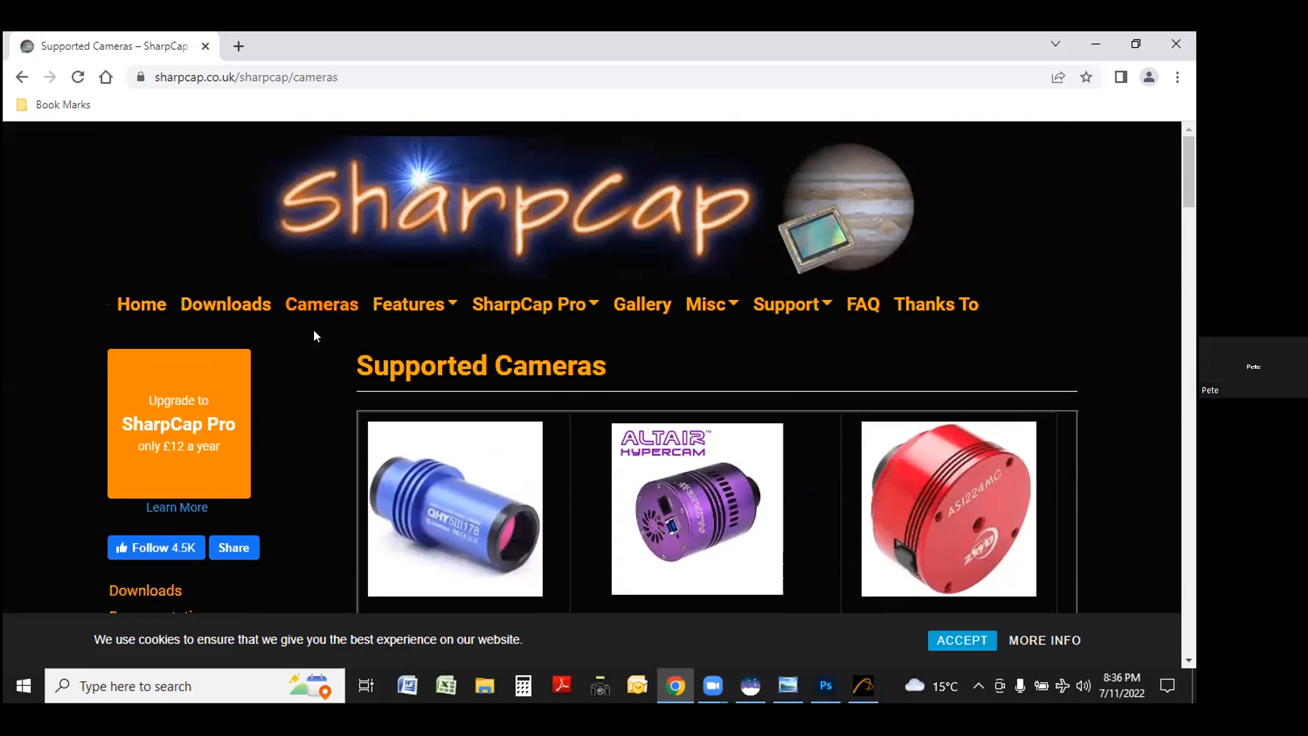
scroll(314, 335, down, 2)
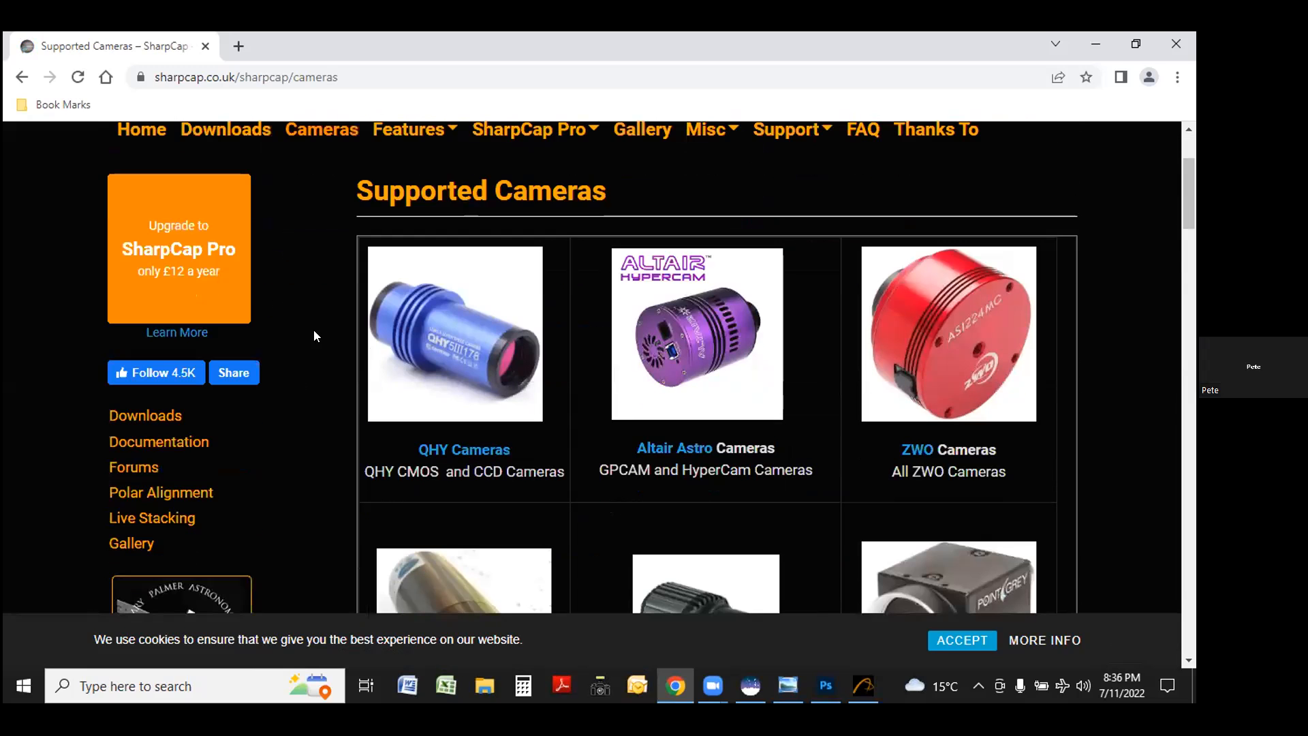
Go back to the sharpcap search results and close Chrome.
click(22, 77)
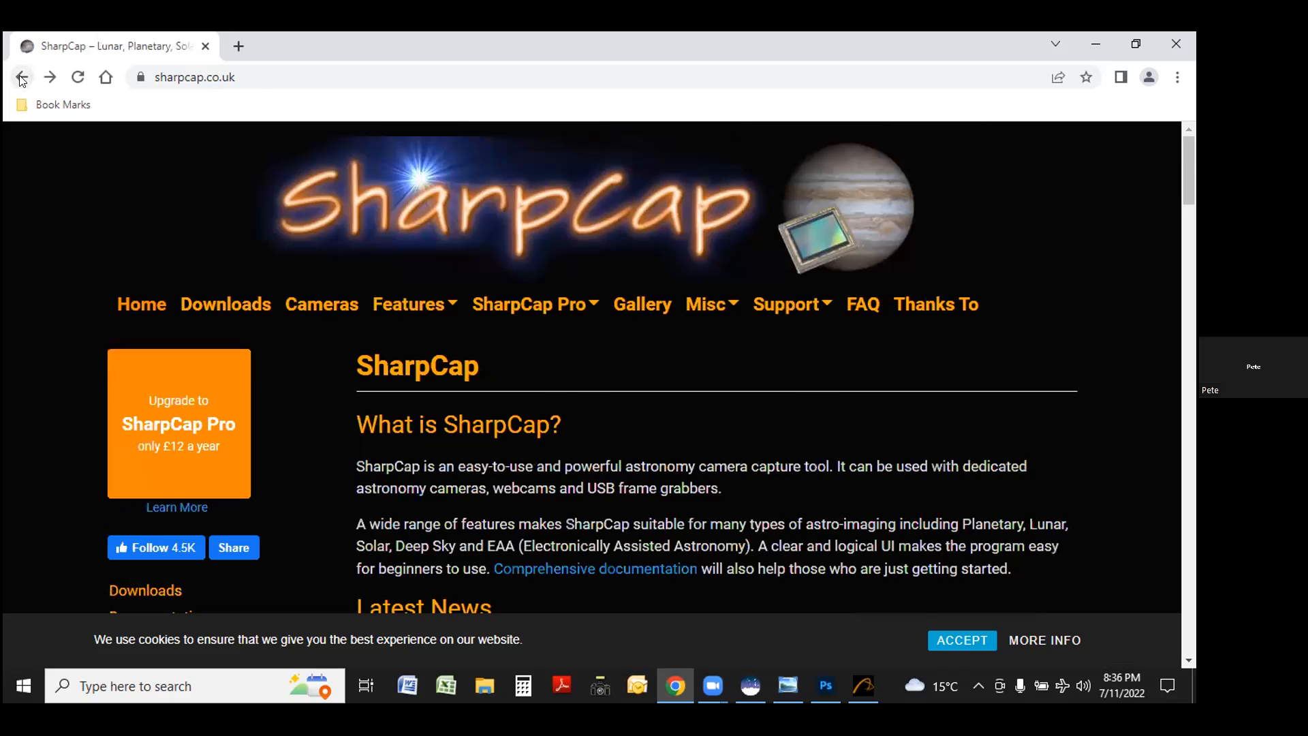
click(22, 78)
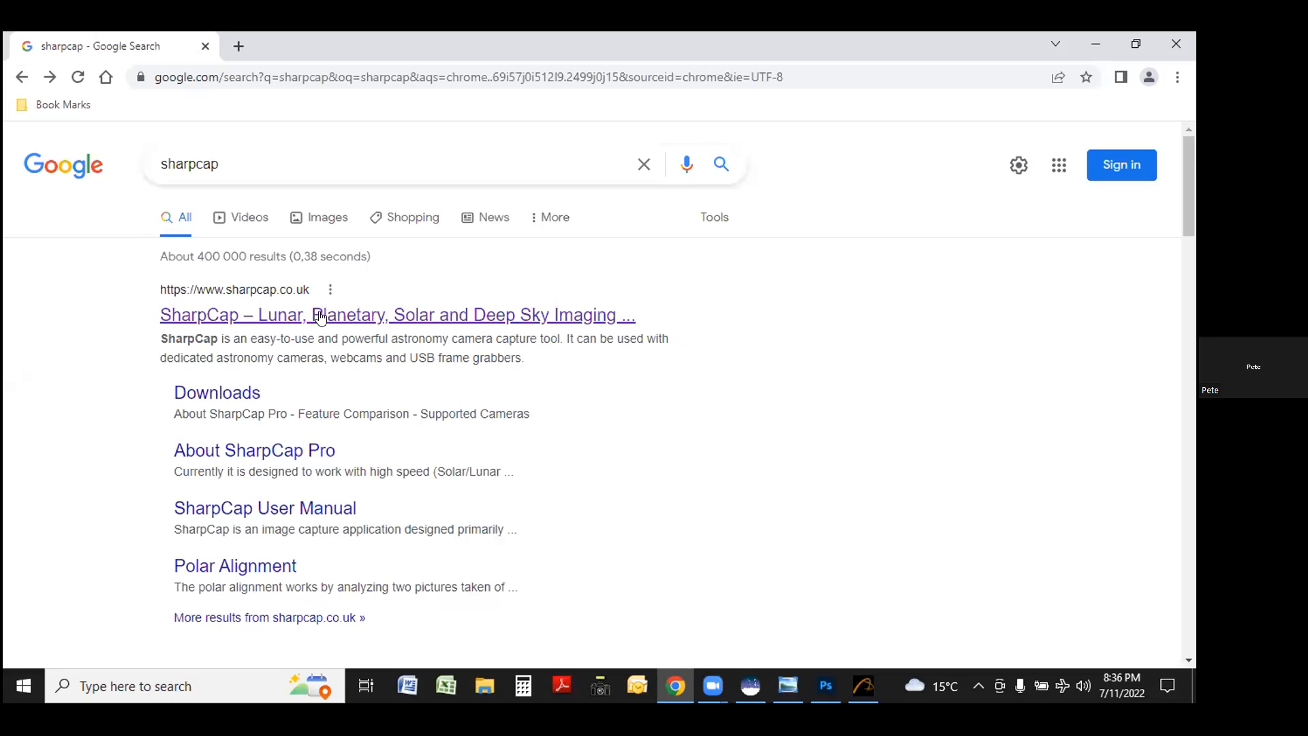
click(1176, 44)
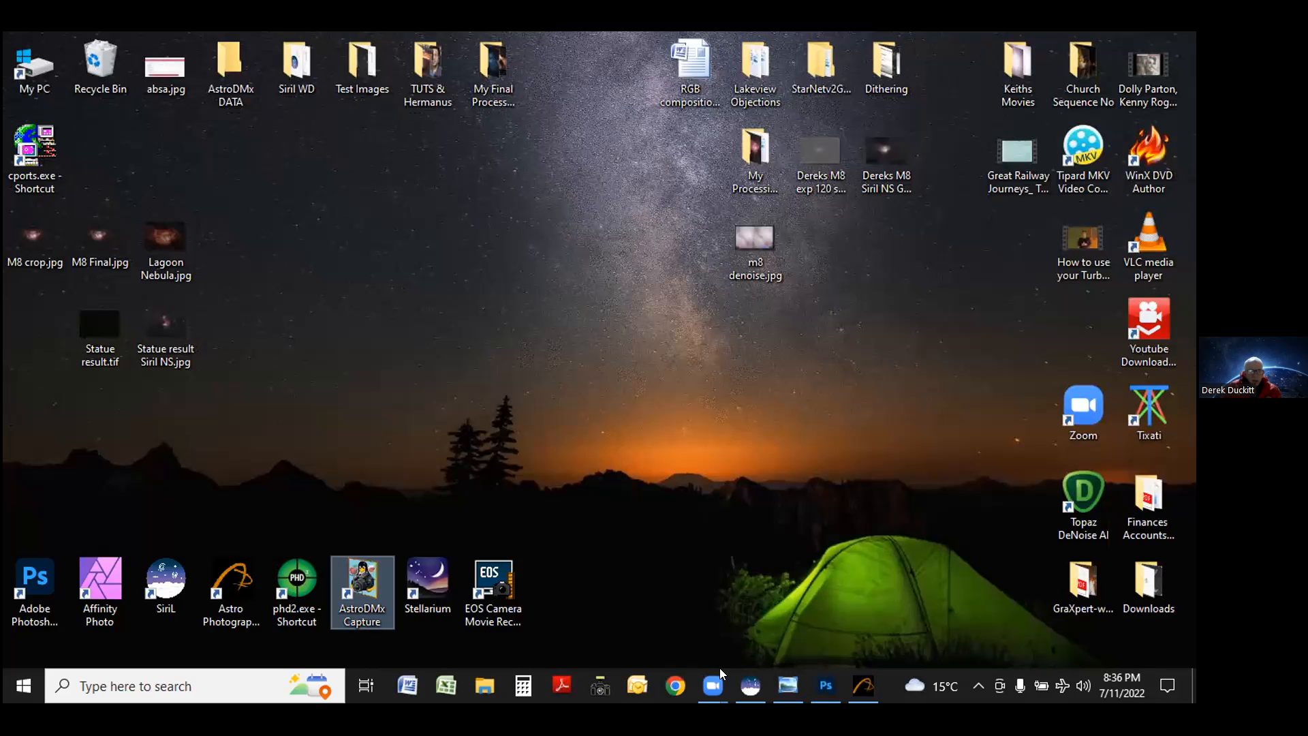
Switch to Photoshop to view Dereks M8 Siril NS GHT Topaz.tif, minimize the window, and restore it for another look.
mouse_move(753, 688)
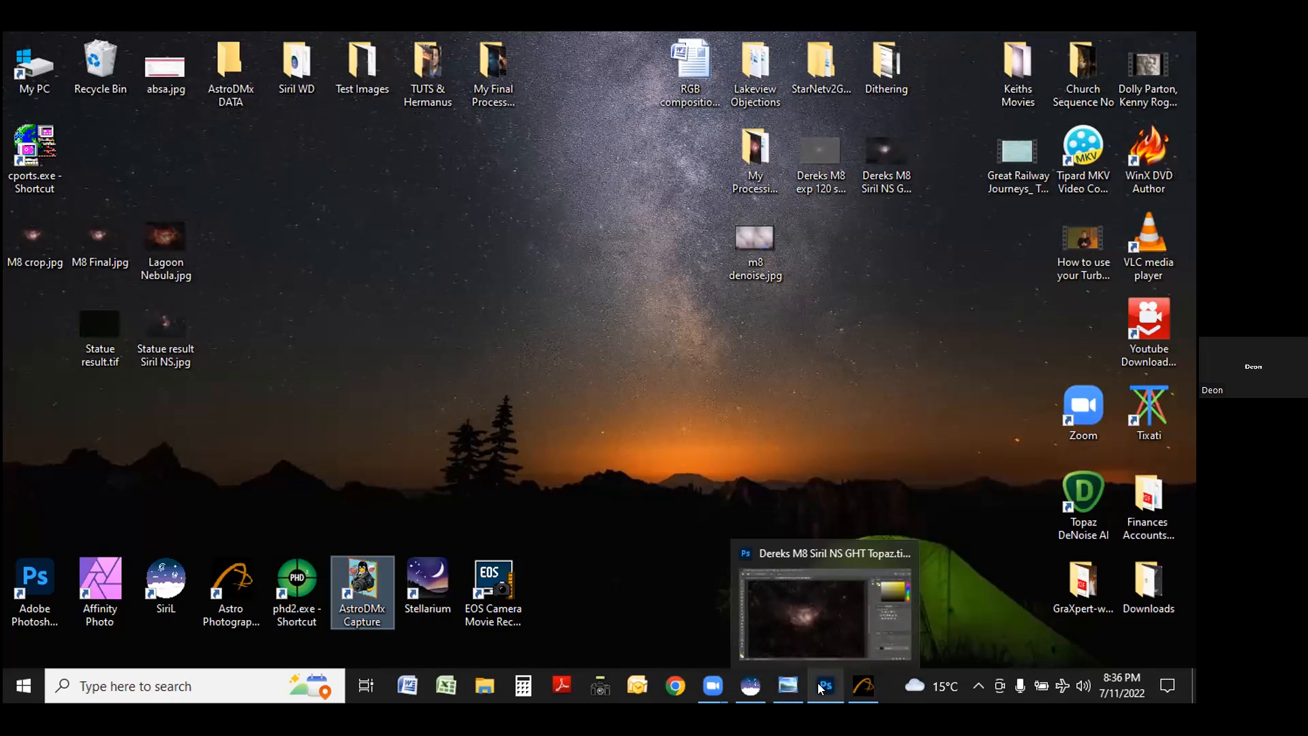
click(790, 647)
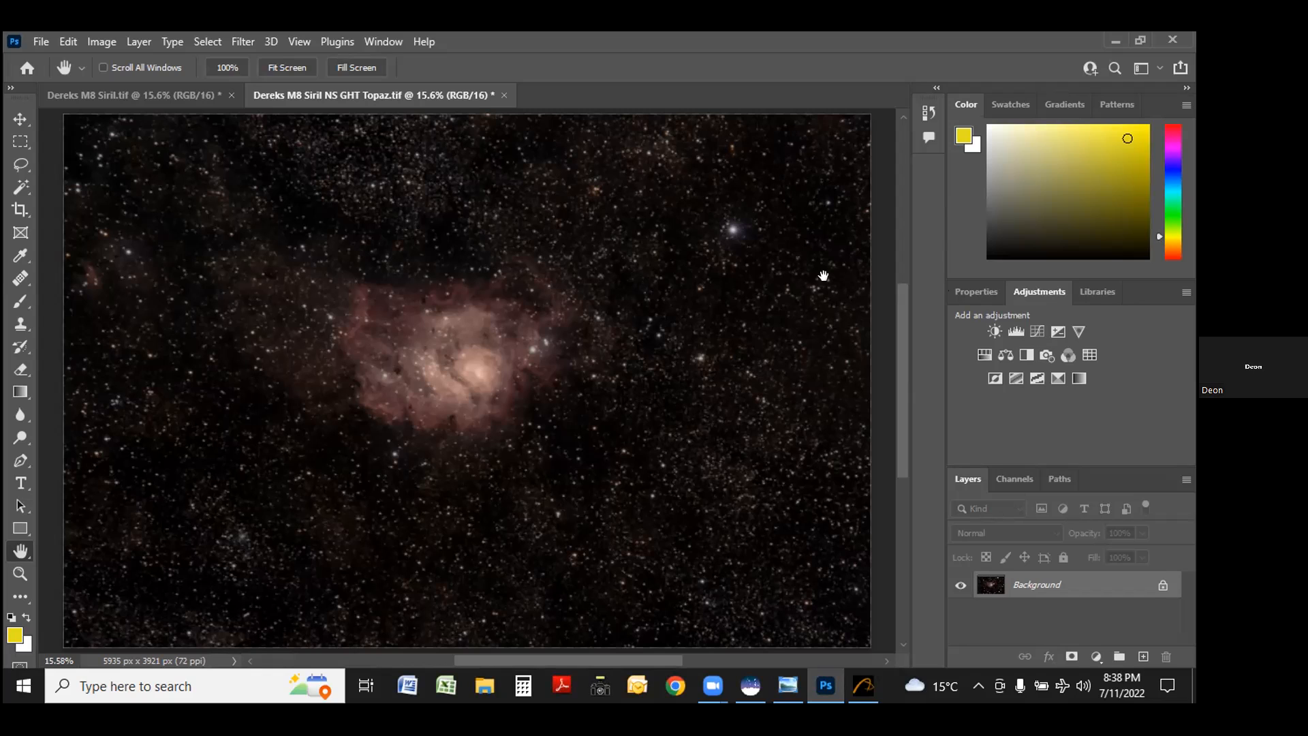
click(1113, 44)
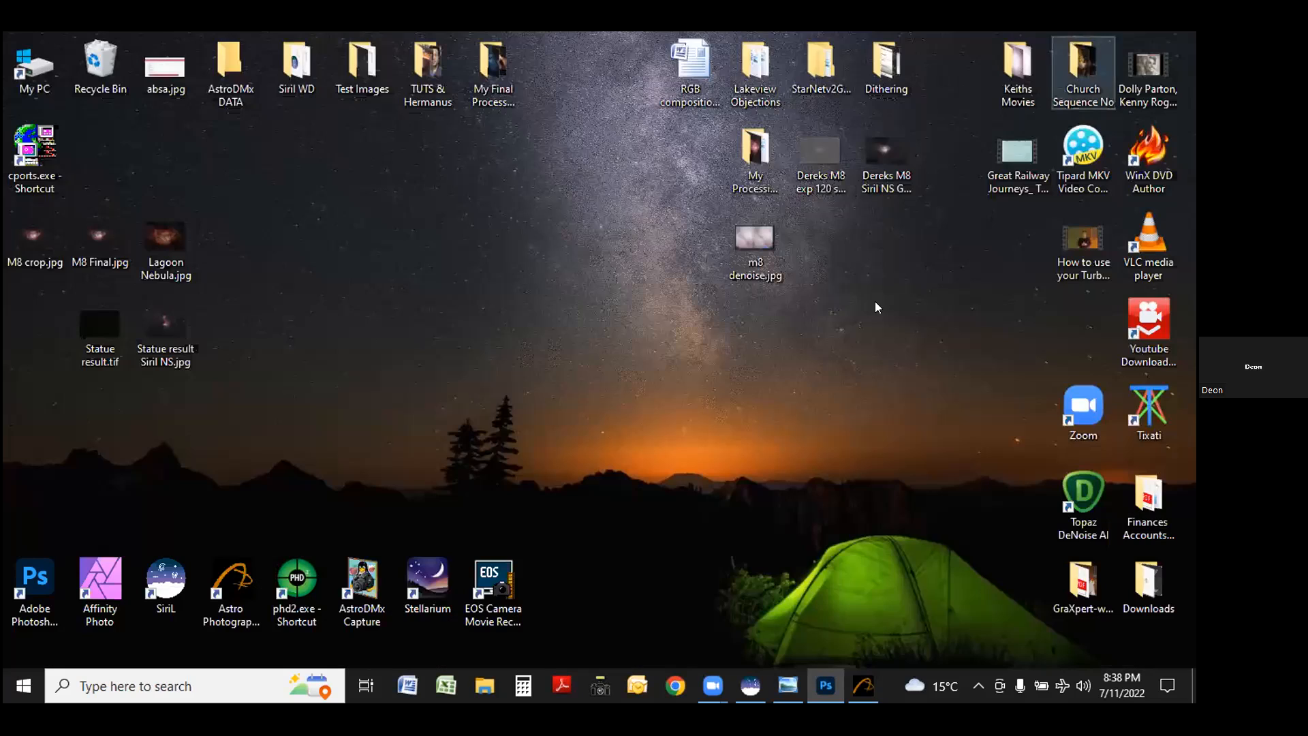
click(822, 685)
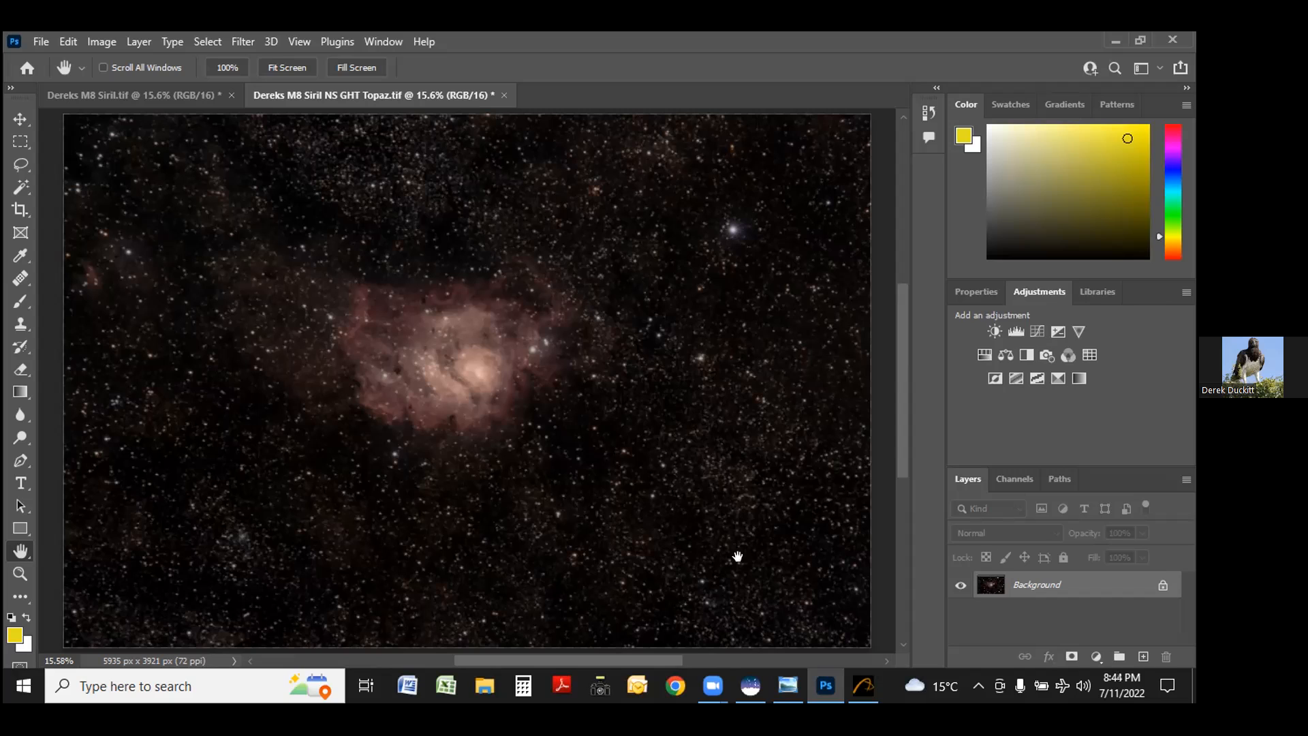
mouse_move(709, 684)
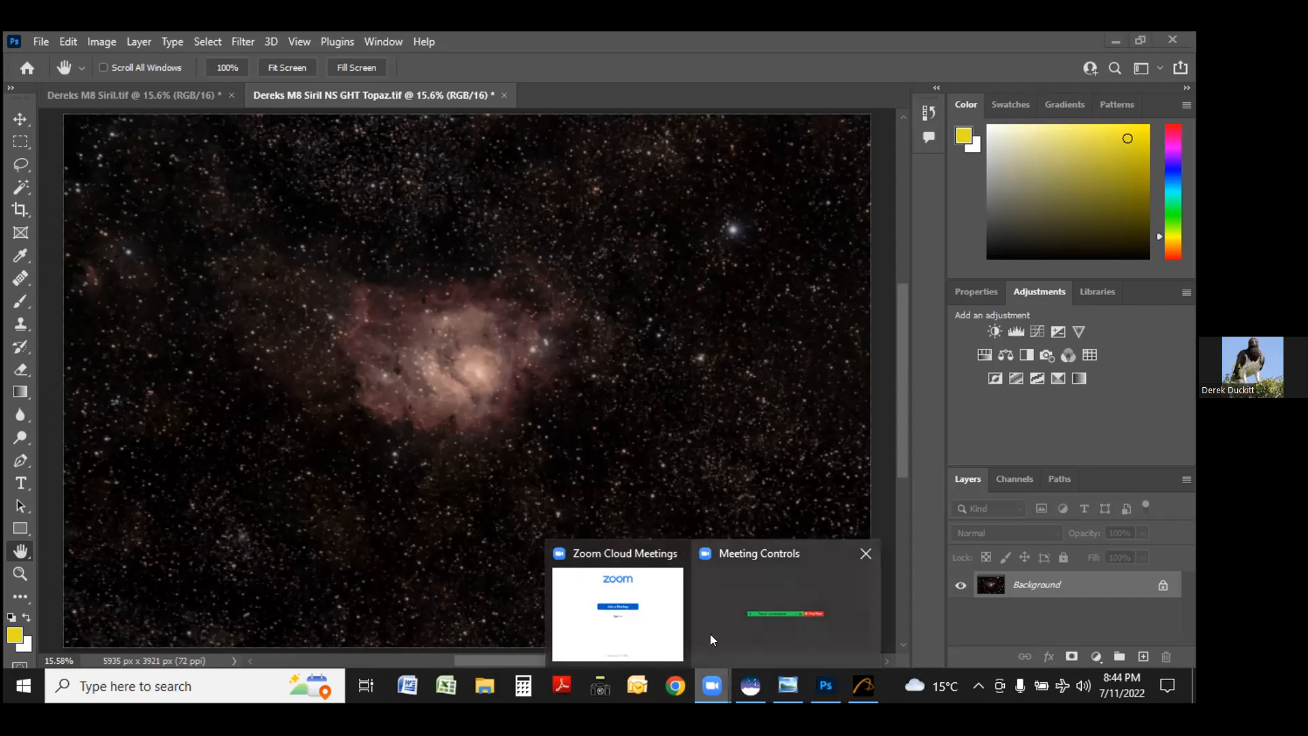